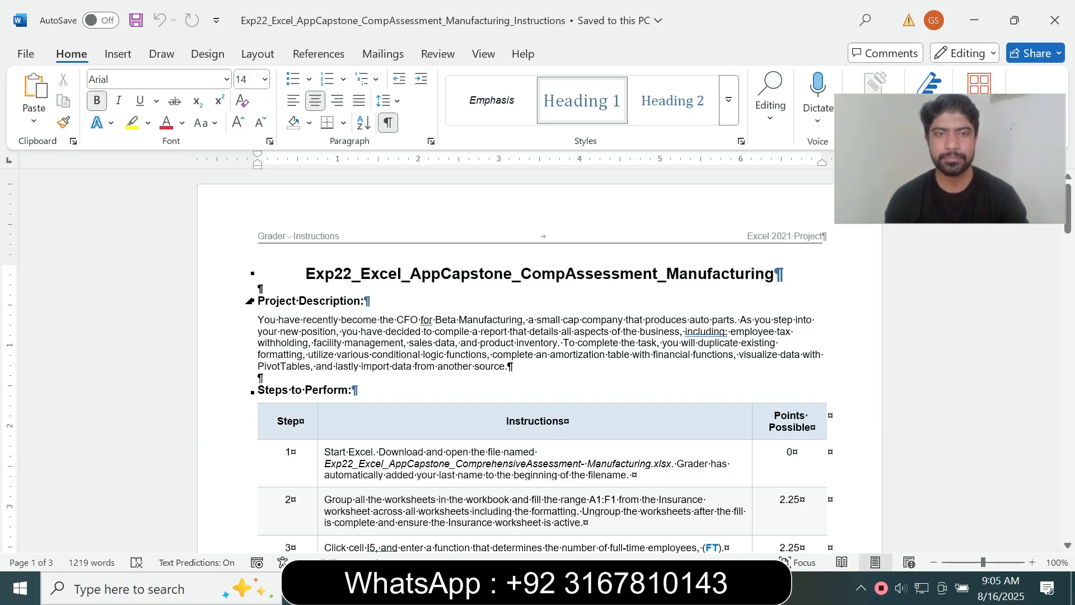
Highlight the step 1 instruction text in yellow in the assignment's steps table.
{"action": "scroll", "coordinate": [775, 247], "scroll_direction": "down", "scroll_amount": 1}
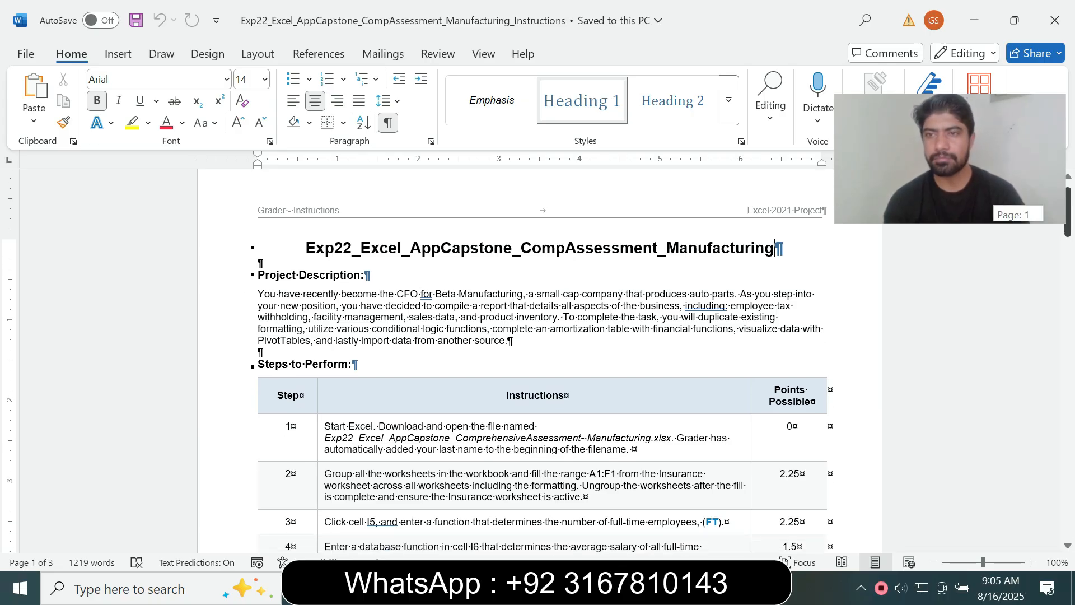
{"action": "scroll", "coordinate": [538, 361], "scroll_direction": "down", "scroll_amount": 2}
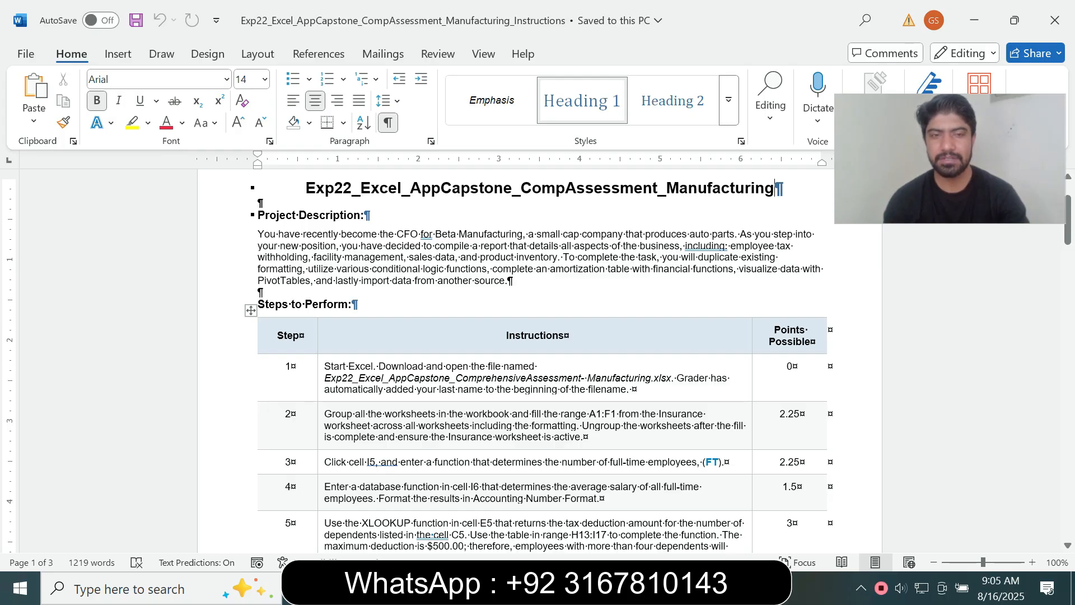
{"action": "left_click", "coordinate": [322, 371]}
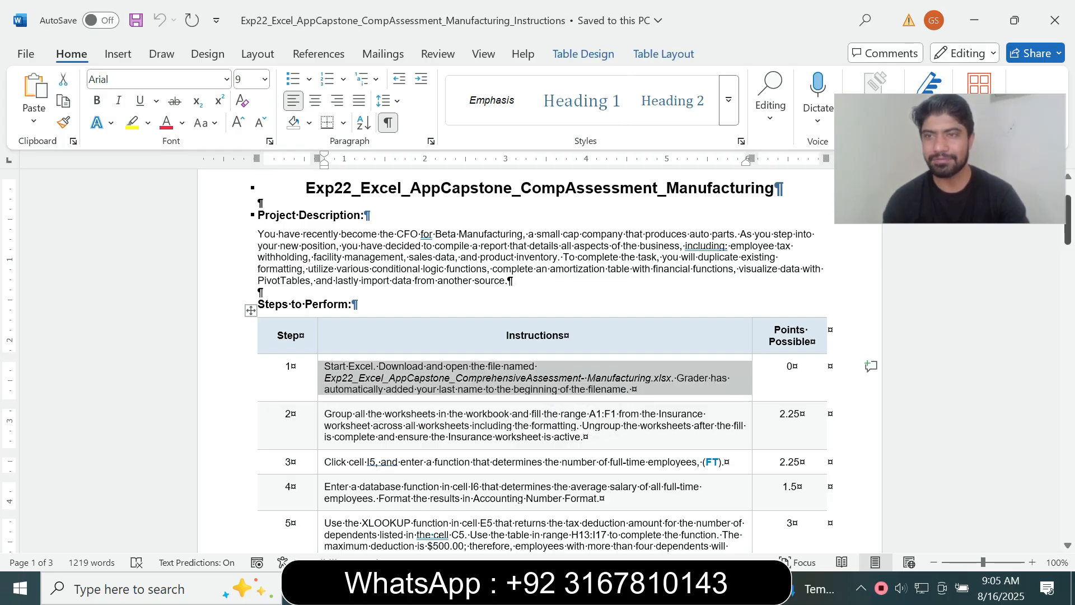
{"action": "mouse_move", "coordinate": [1067, 220]}
{"action": "left_mouse_down"}
{"action": "mouse_move", "coordinate": [1067, 491]}
{"action": "mouse_move", "coordinate": [1068, 209]}
{"action": "left_mouse_up"}
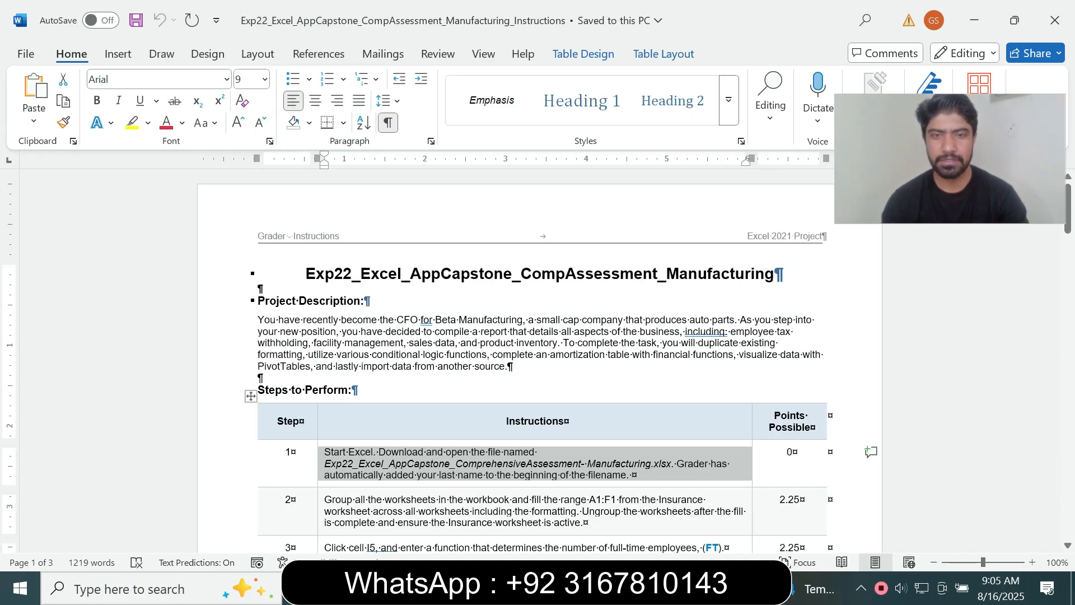
{"action": "left_click", "coordinate": [1032, 561]}
{"action": "left_click", "coordinate": [1032, 561]}
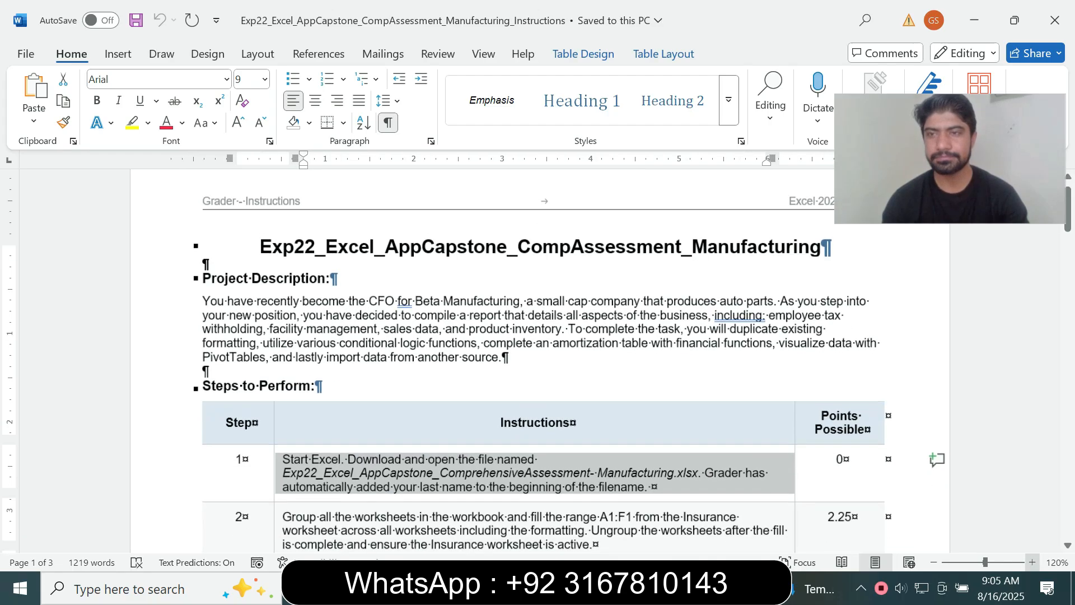
{"action": "left_click_drag", "start_coordinate": [1067, 210], "coordinate": [1067, 226]}
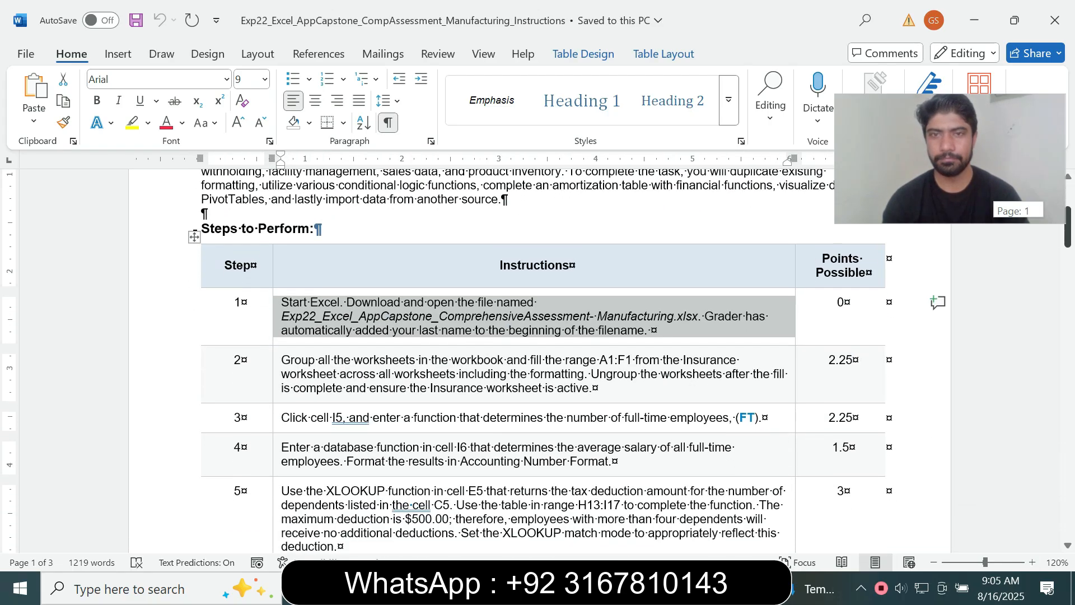
{"action": "left_click", "coordinate": [132, 122]}
{"action": "left_click_drag", "start_coordinate": [281, 303], "coordinate": [674, 316]}
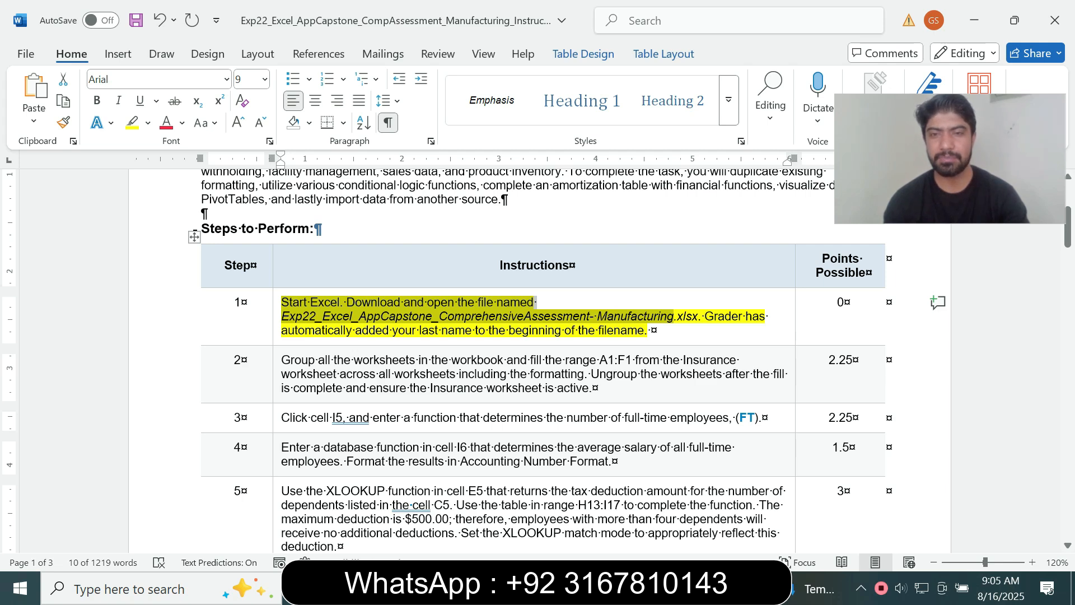
{"action": "left_click", "coordinate": [649, 330]}
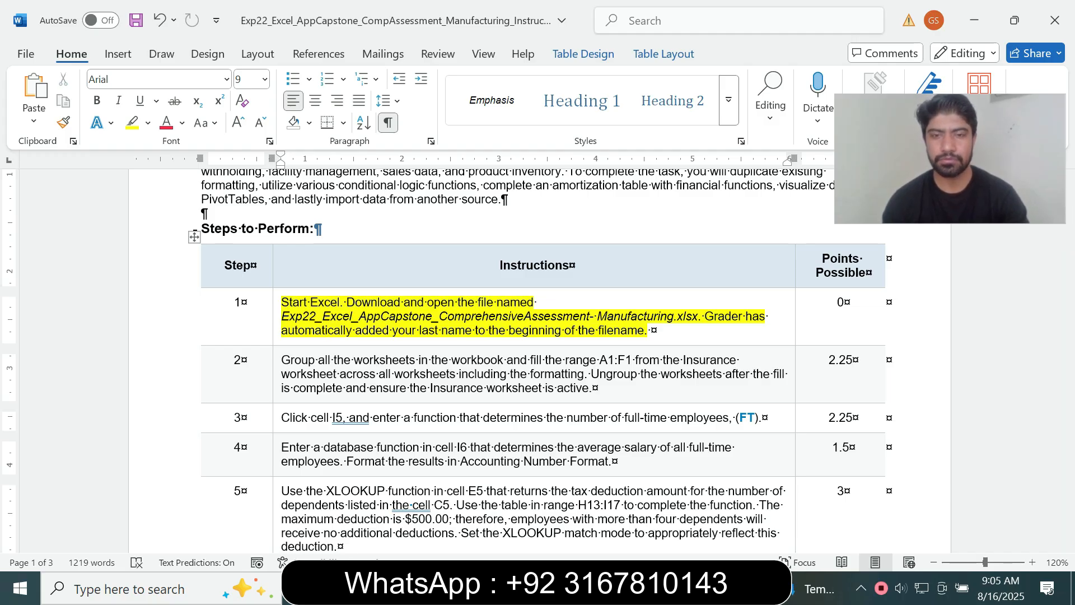
Switch to Excel to check the opened Manufacturing assessment workbook, and return to the Word instructions.
{"action": "key", "text": "alt+Tab"}
{"action": "left_click", "coordinate": [258, 355]}
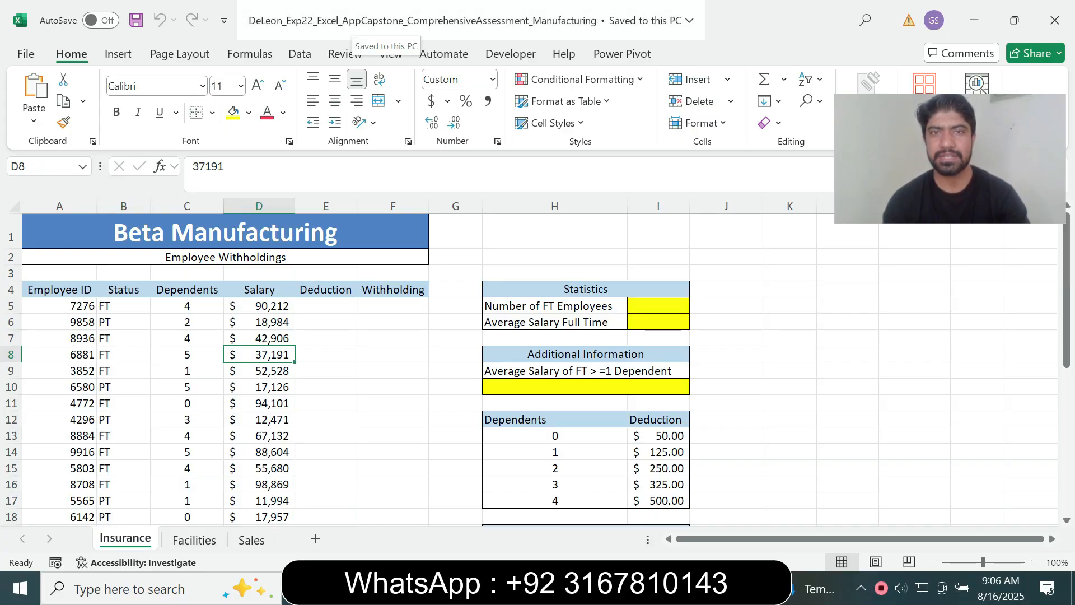
{"action": "key", "text": "alt+Tab"}
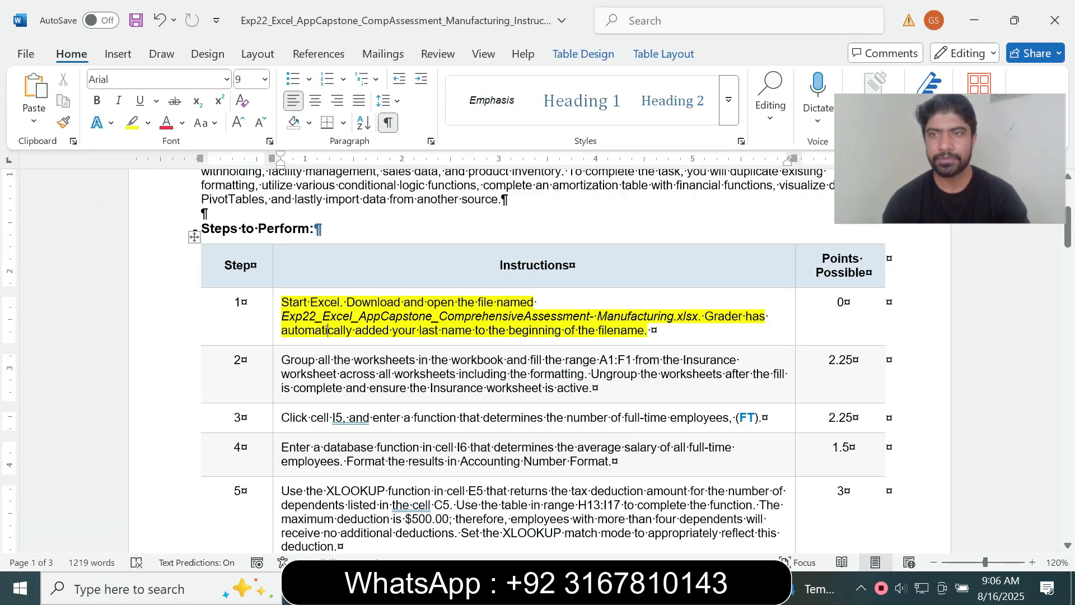
Remove the text highlight from the step 1 instruction.
{"action": "left_click", "coordinate": [277, 329]}
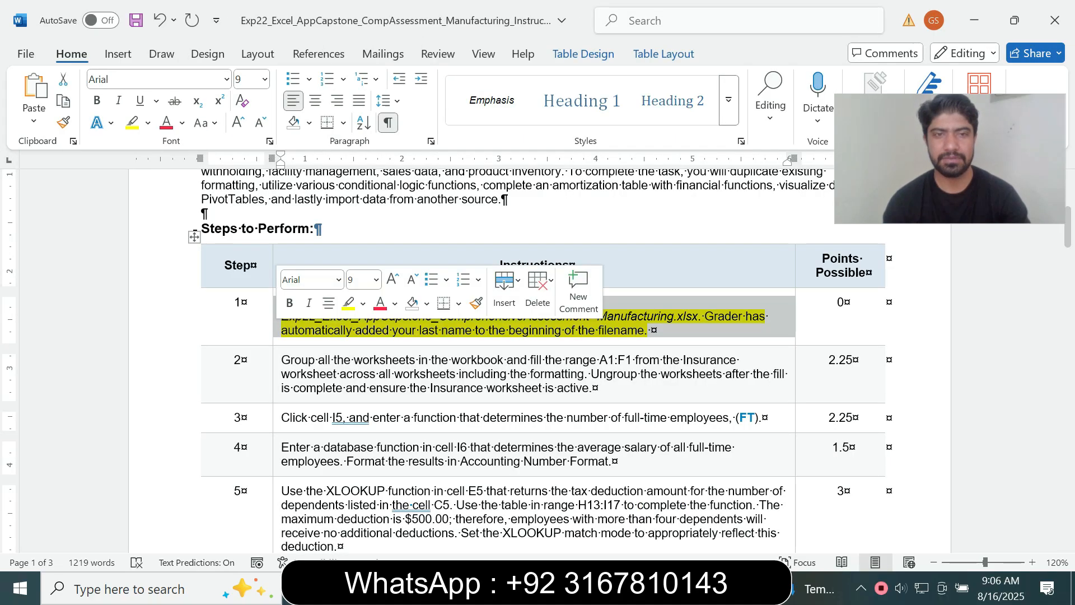
{"action": "left_click", "coordinate": [376, 280]}
{"action": "left_click", "coordinate": [376, 280]}
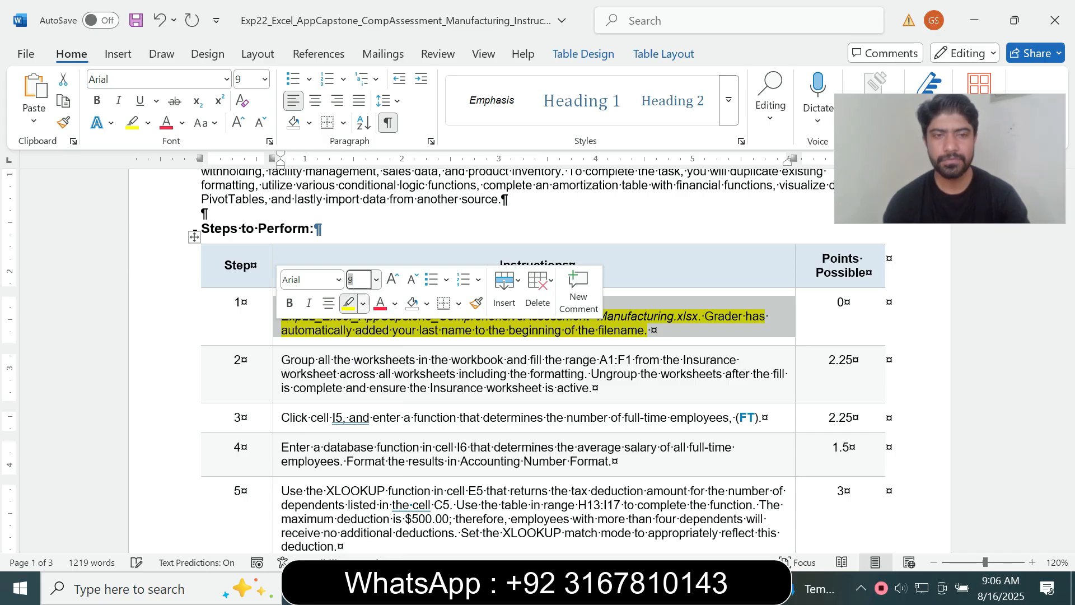
{"action": "left_click", "coordinate": [363, 303]}
{"action": "left_click", "coordinate": [386, 438]}
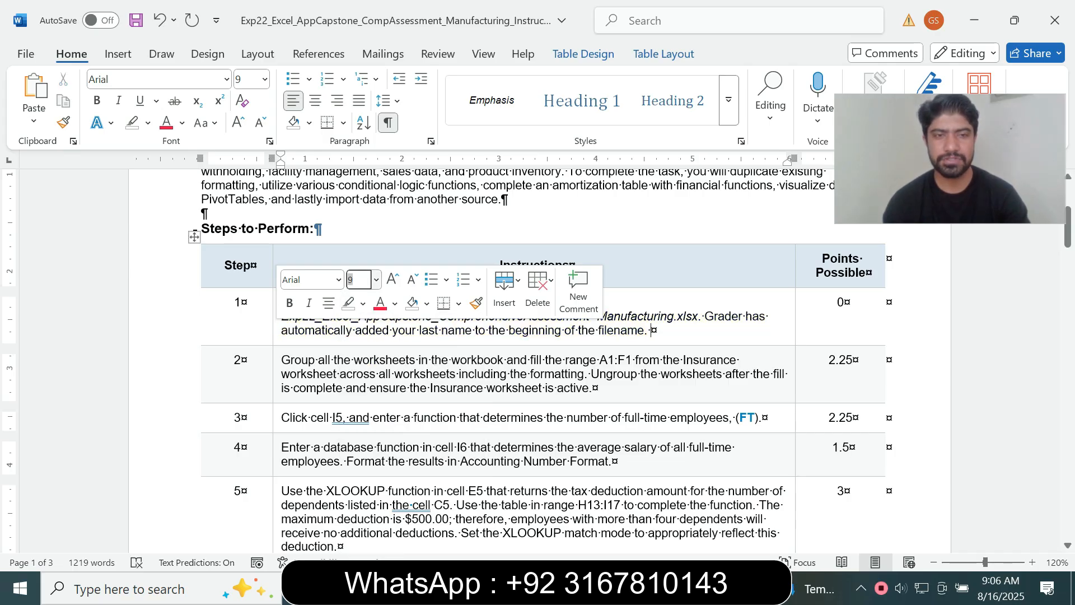
Set the step 2 instruction text to font size 14 and highlight it in turquoise.
{"action": "left_click", "coordinate": [277, 372]}
{"action": "left_click", "coordinate": [376, 322]}
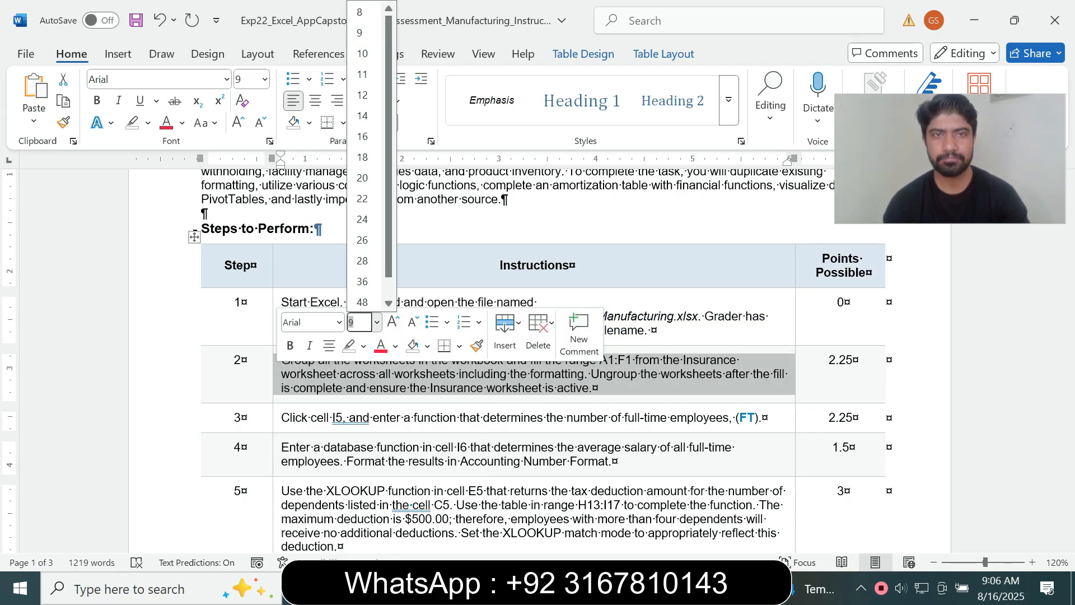
{"action": "left_click", "coordinate": [364, 112]}
{"action": "left_click", "coordinate": [148, 122]}
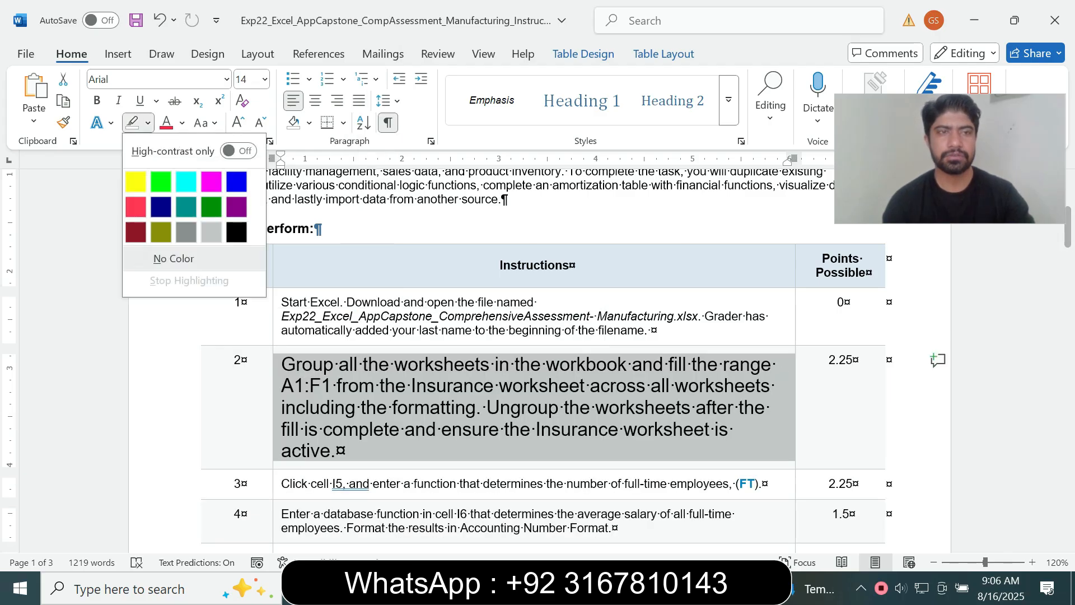
{"action": "left_click", "coordinate": [186, 181]}
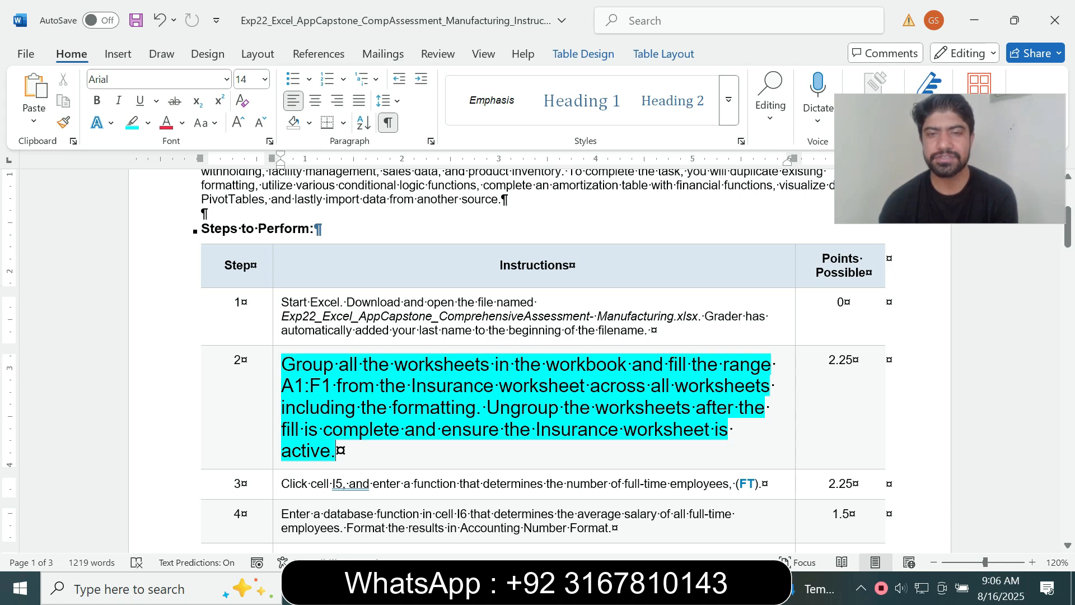
Read the grouping instruction in step 2, switch to Excel and group all the worksheets in the workbook.
{"action": "left_click_drag", "start_coordinate": [1068, 227], "coordinate": [1068, 240]}
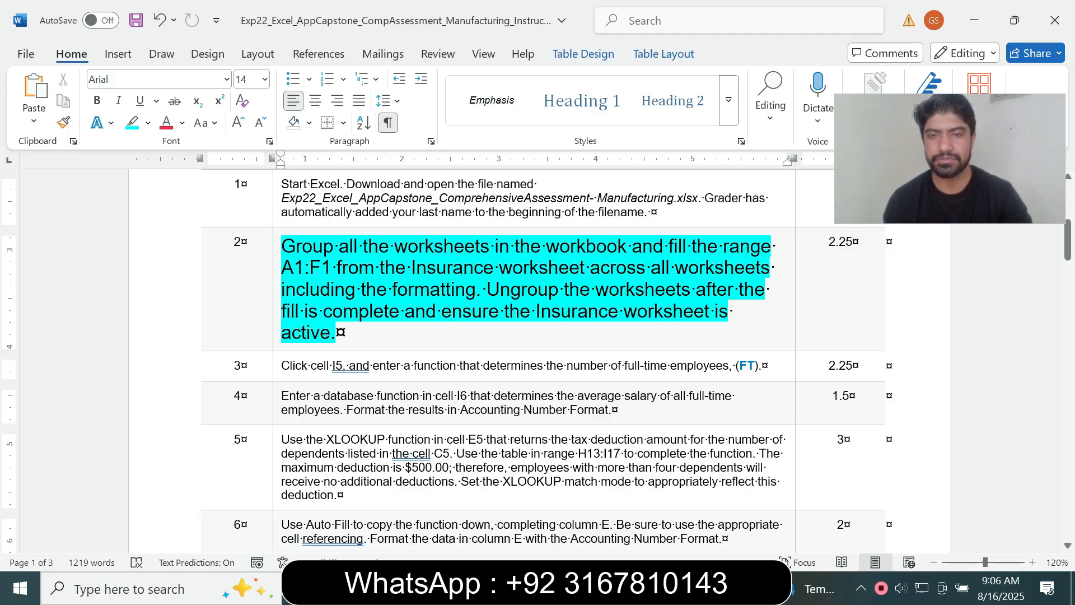
{"action": "left_click_drag", "start_coordinate": [282, 247], "coordinate": [490, 246]}
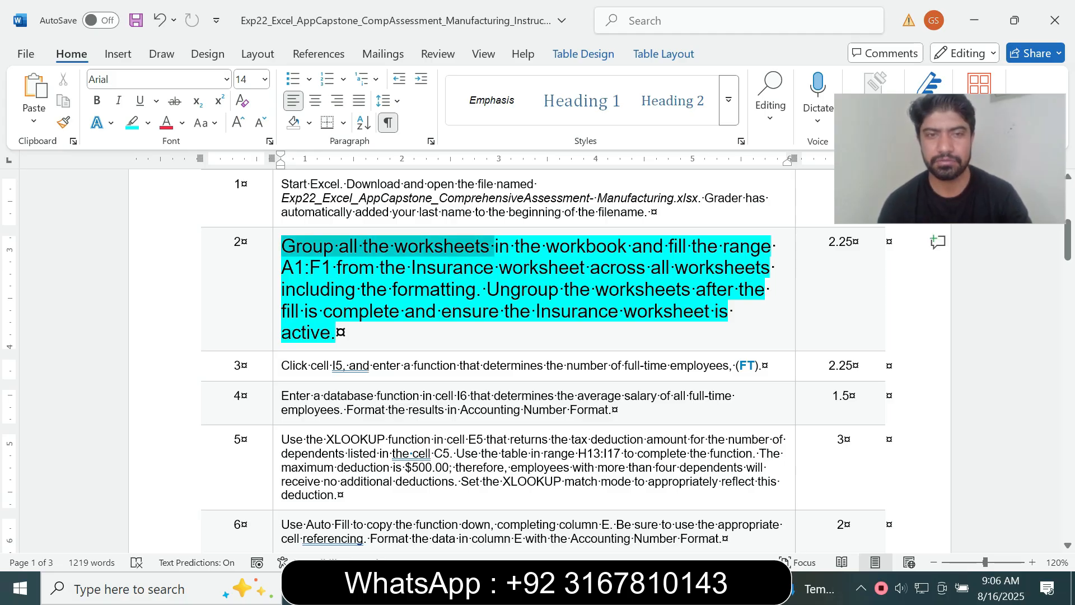
{"action": "key", "text": "alt+Tab"}
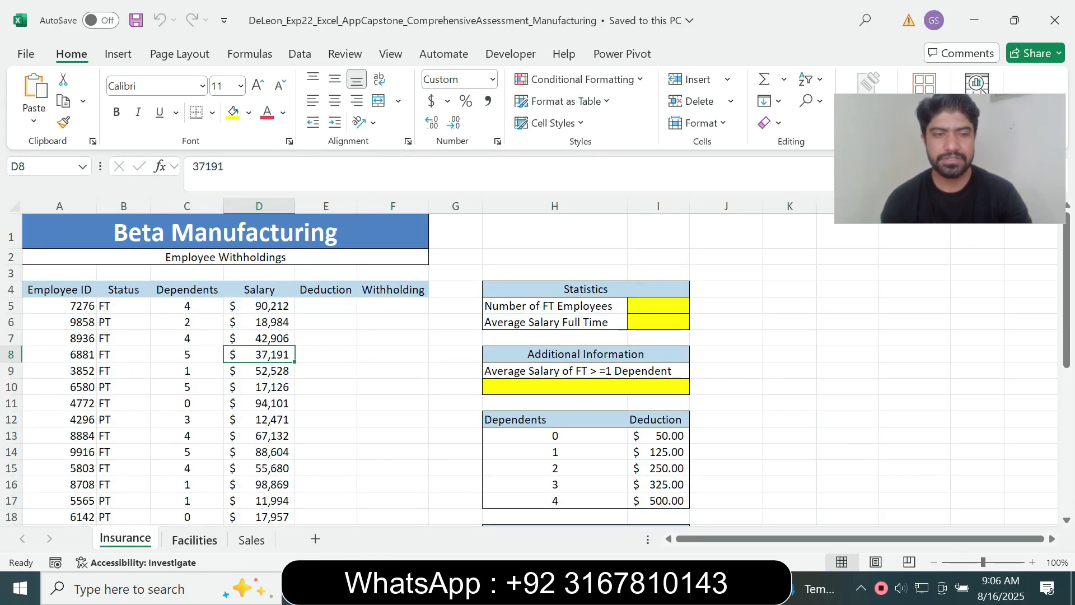
{"action": "right_click", "coordinate": [134, 542]}
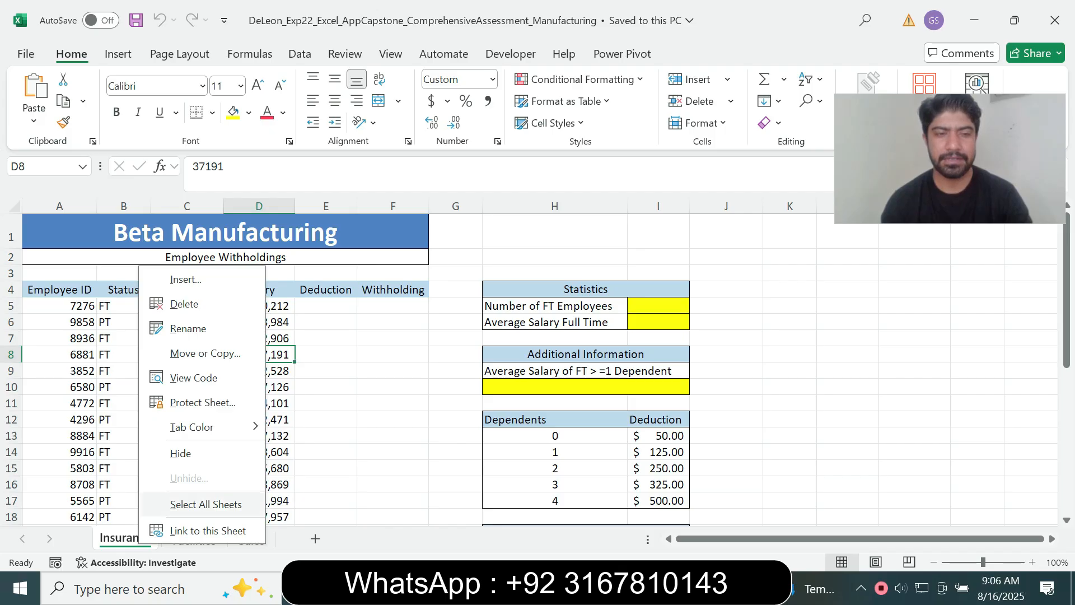
{"action": "left_click", "coordinate": [193, 503]}
Copy the range reference A1:F1 from the Word instructions and select that range on the grouped Insurance worksheet in Excel.
{"action": "key", "text": "alt+Tab"}
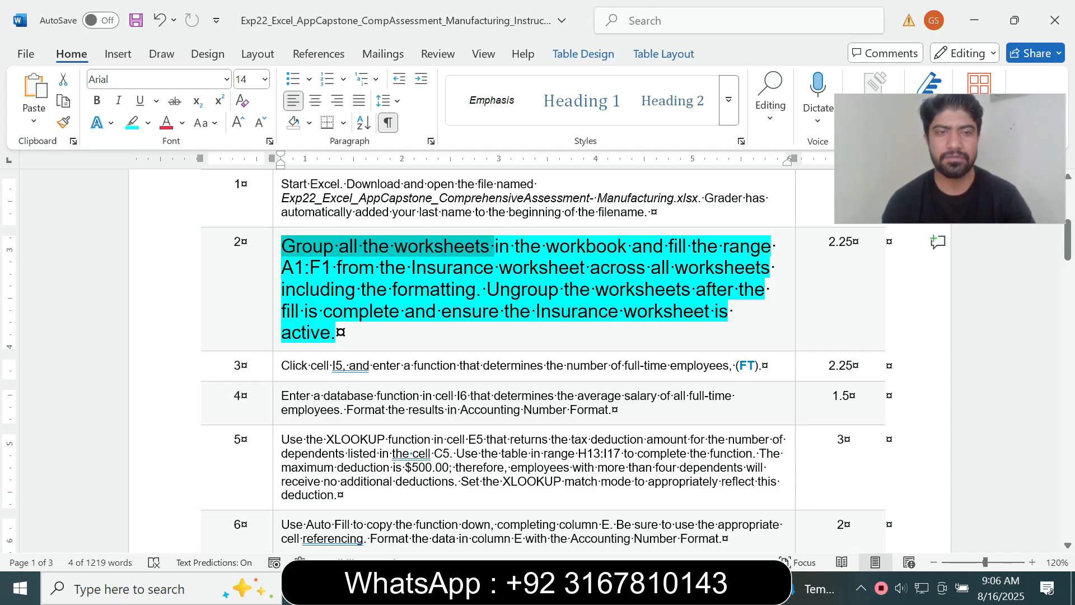
{"action": "left_click_drag", "start_coordinate": [283, 268], "coordinate": [334, 268]}
{"action": "key", "text": "ctrl+c"}
{"action": "key", "text": "alt+Tab"}
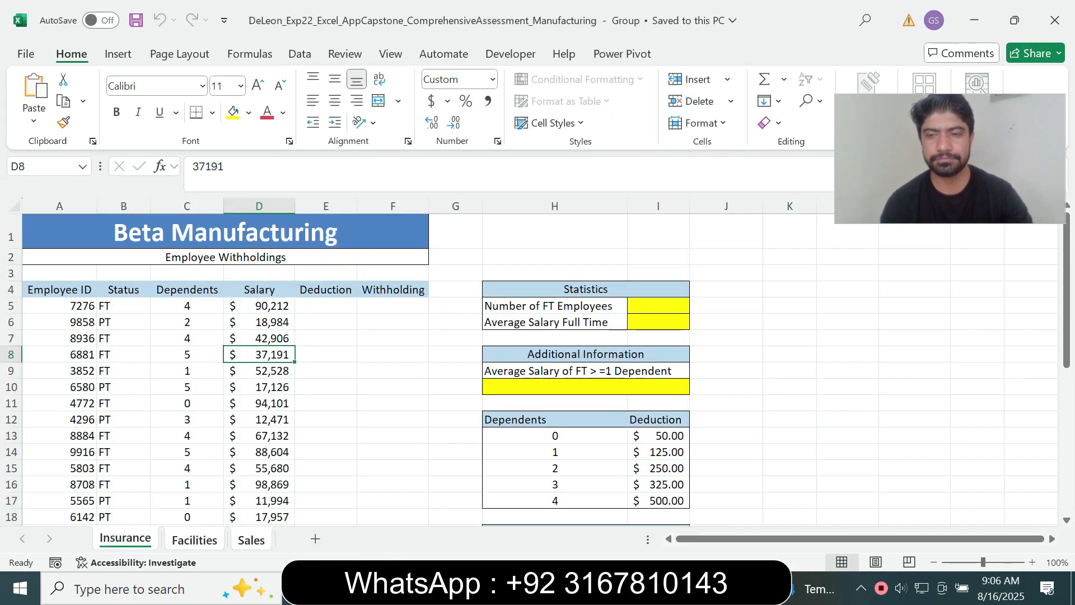
{"action": "left_click", "coordinate": [40, 166]}
{"action": "key", "text": "ctrl+v"}
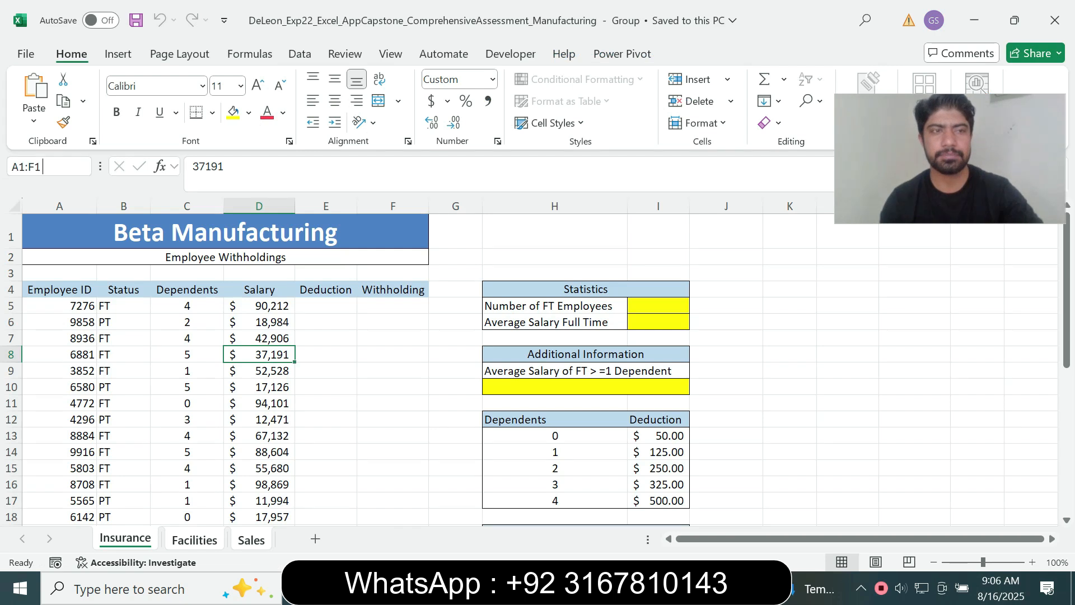
{"action": "key", "text": "Return"}
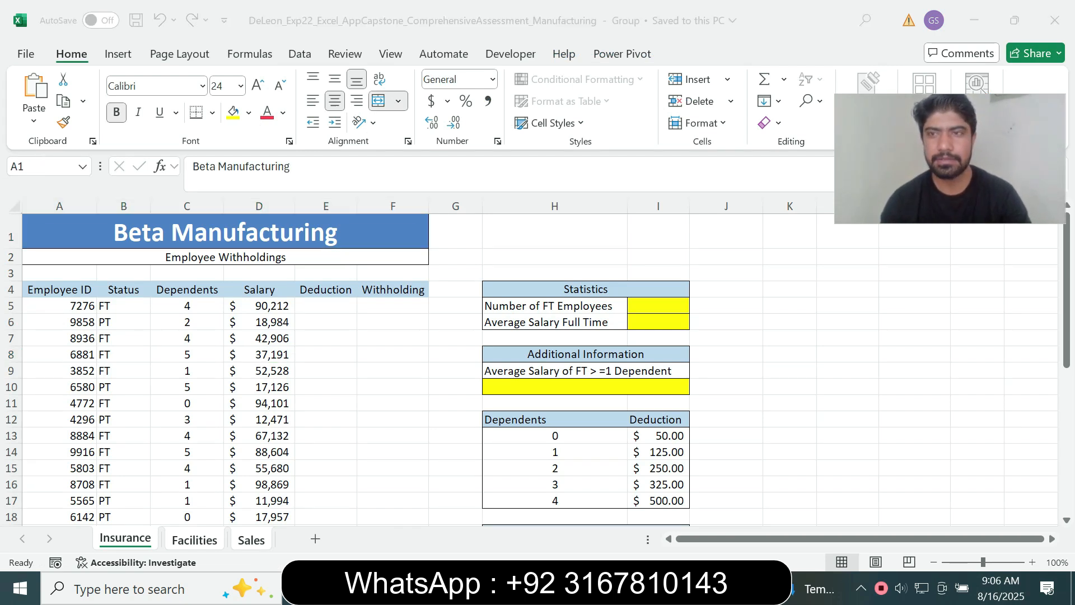
Check the fill instruction in Word, return to Excel and fill A1:F1 across the grouped worksheets with both contents and formats.
{"action": "key", "text": "alt+Tab"}
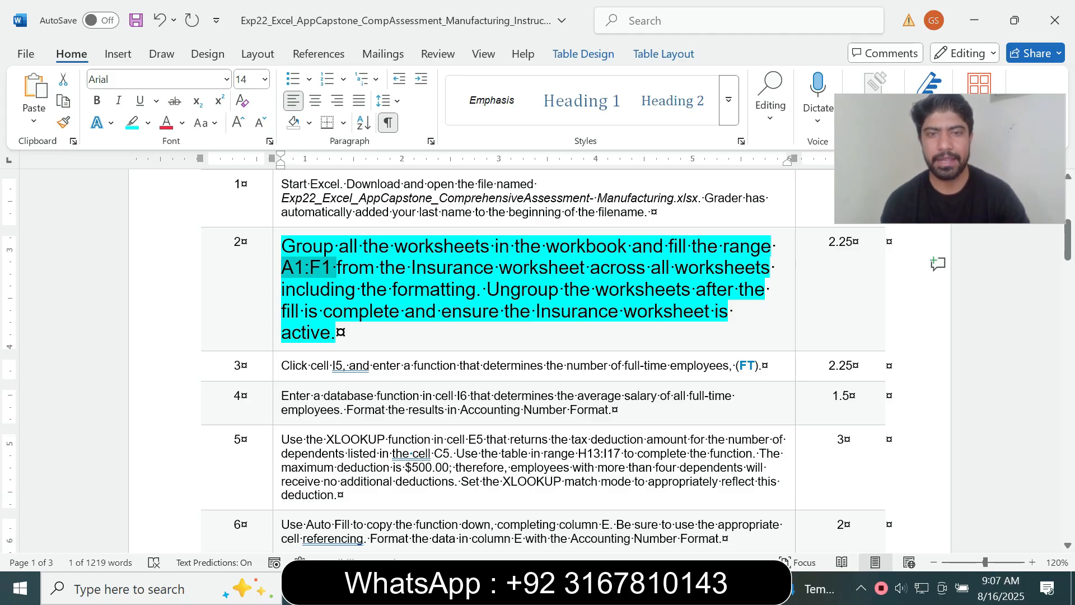
{"action": "left_click", "coordinate": [336, 332]}
{"action": "left_click", "coordinate": [377, 290]}
{"action": "left_click_drag", "start_coordinate": [447, 268], "coordinate": [498, 269]}
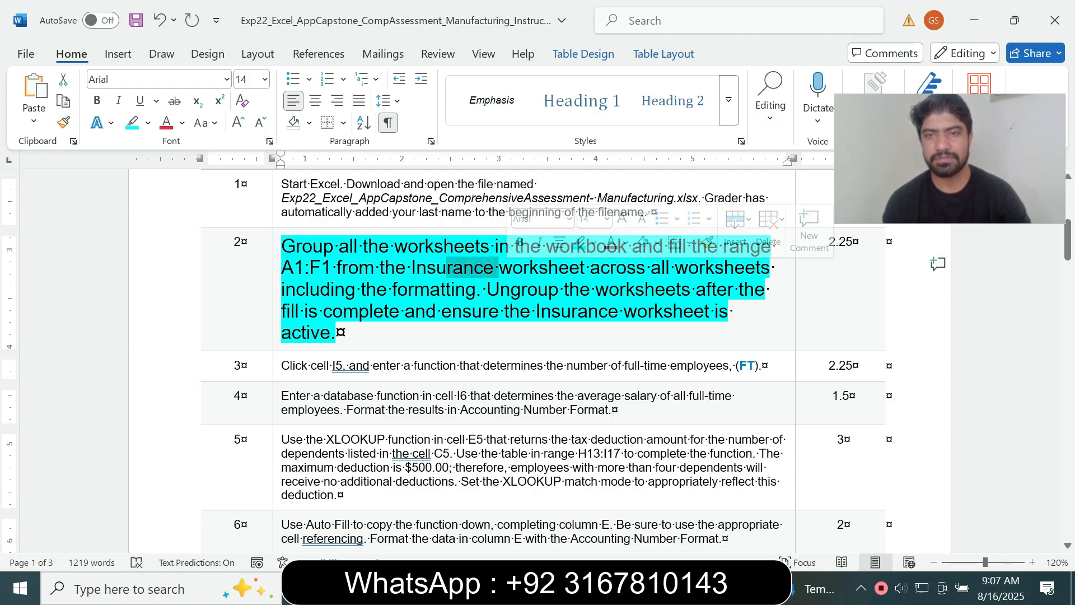
{"action": "left_click", "coordinate": [465, 289]}
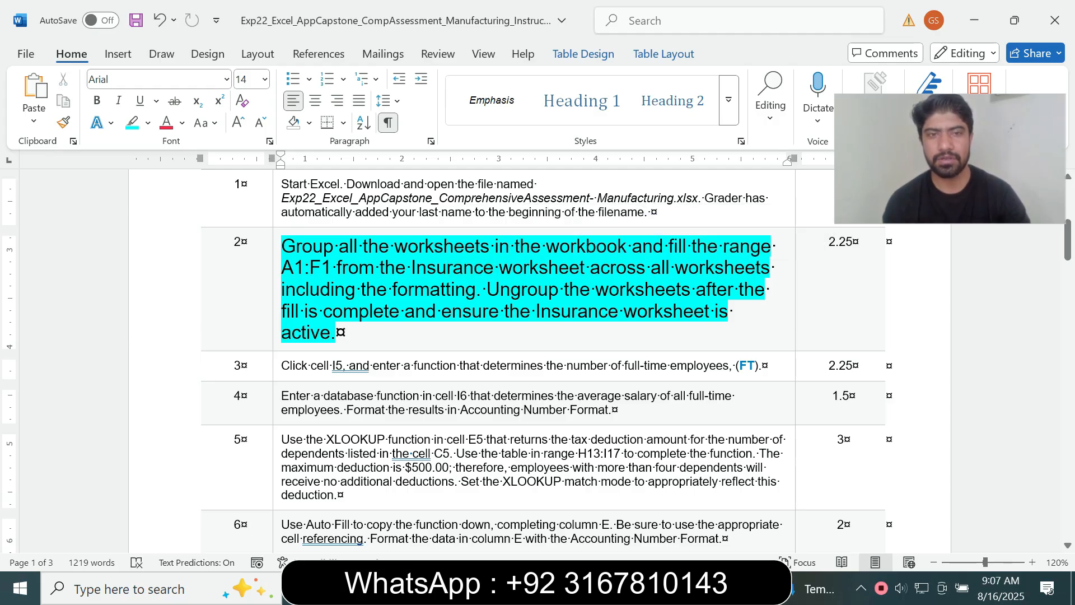
{"action": "key", "text": "alt+Tab"}
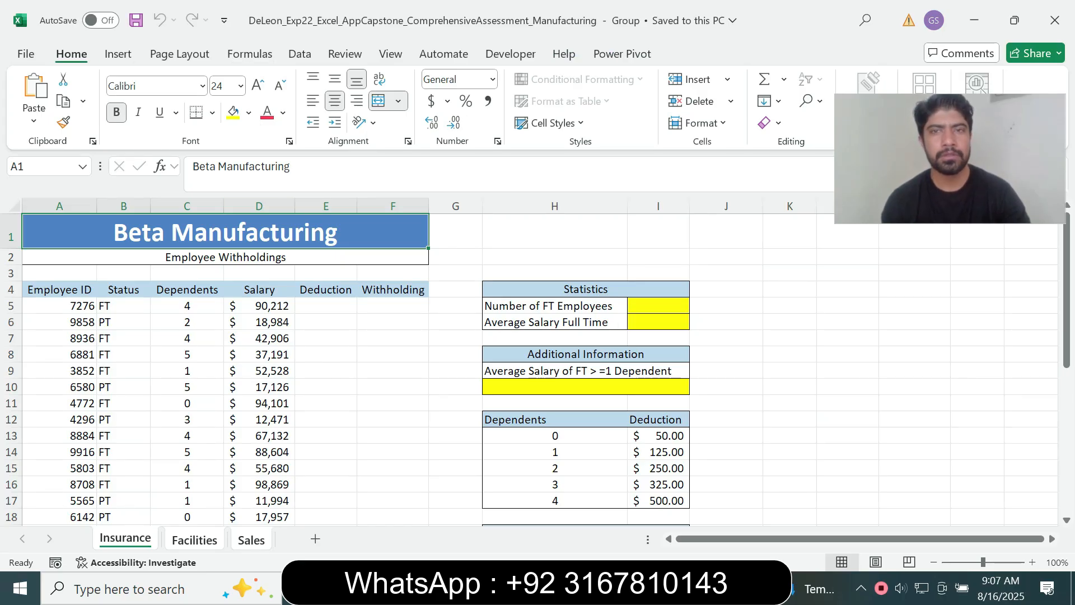
{"action": "left_click", "coordinate": [769, 100]}
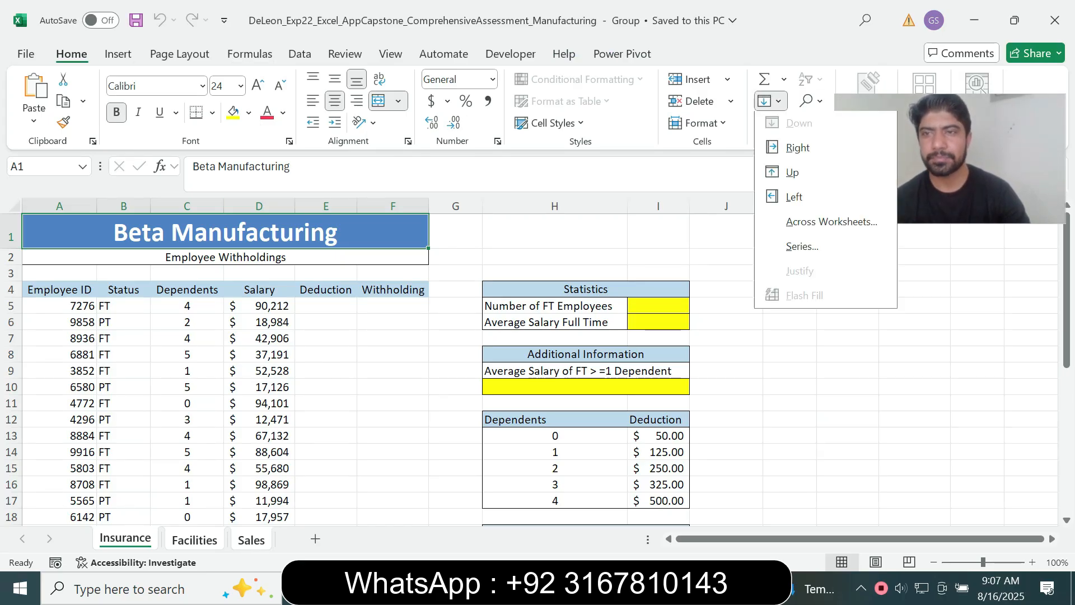
{"action": "left_click", "coordinate": [830, 223]}
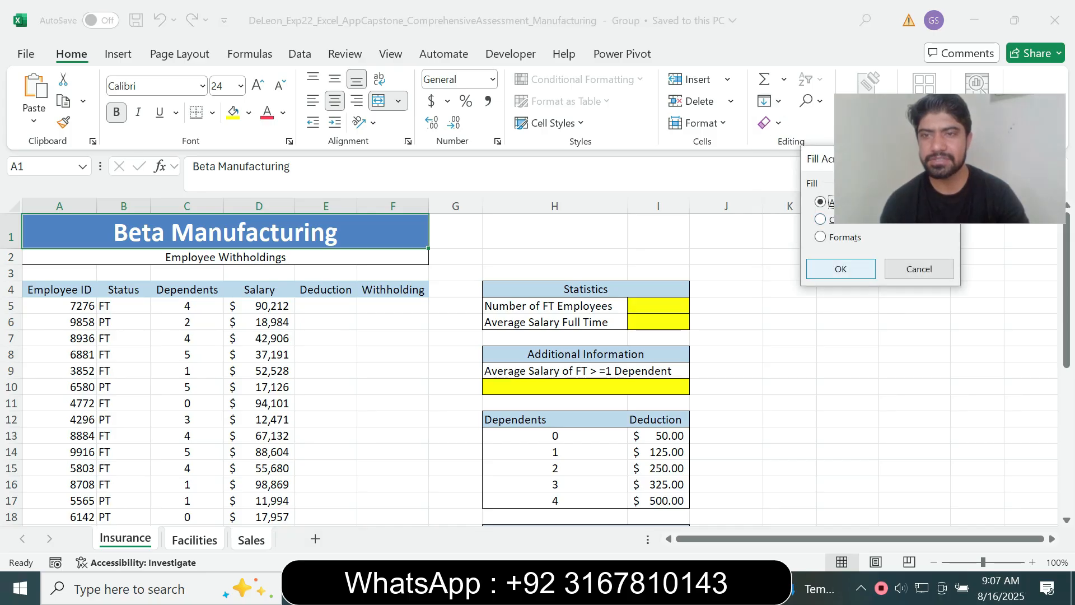
{"action": "left_click", "coordinate": [841, 269]}
Check the ungrouping instruction in Word, ungroup the worksheets in Excel keeping Insurance active, and return to the Word instructions.
{"action": "key", "text": "alt+Tab"}
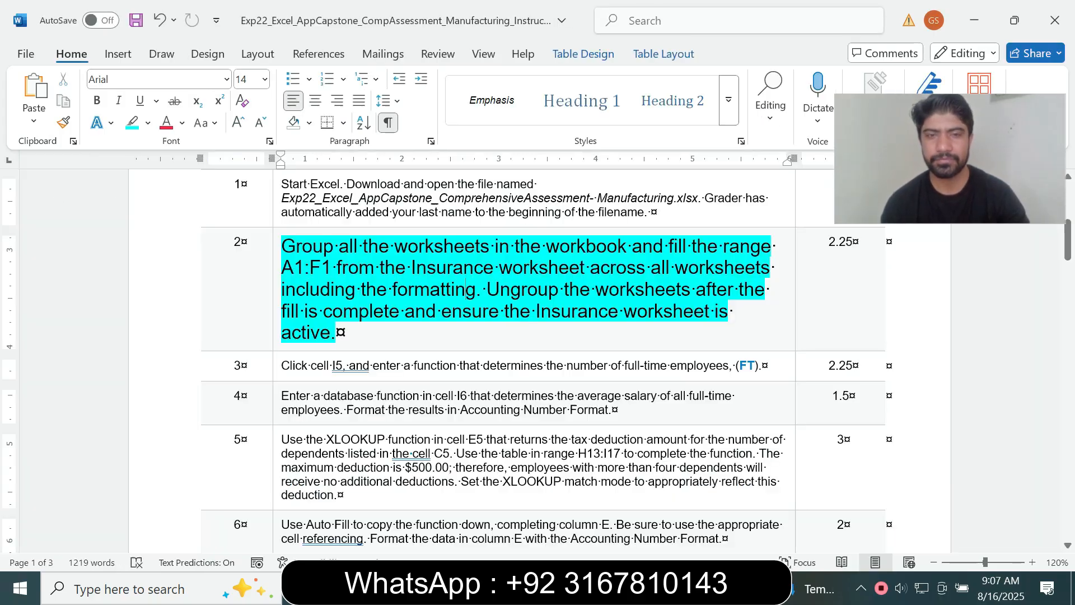
{"action": "left_click_drag", "start_coordinate": [476, 289], "coordinate": [623, 311]}
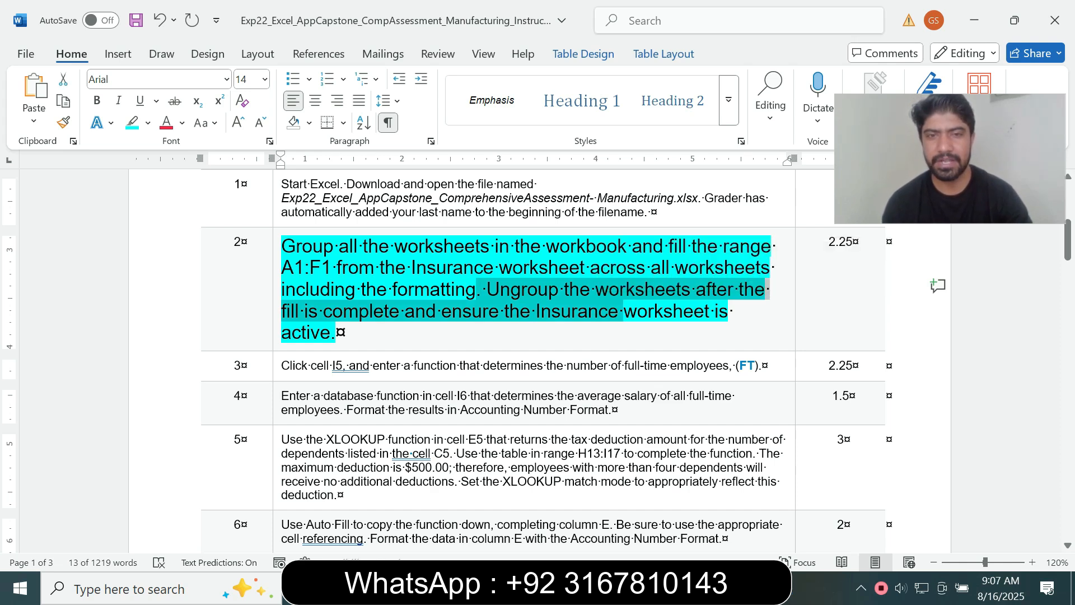
{"action": "key", "text": "alt+Tab"}
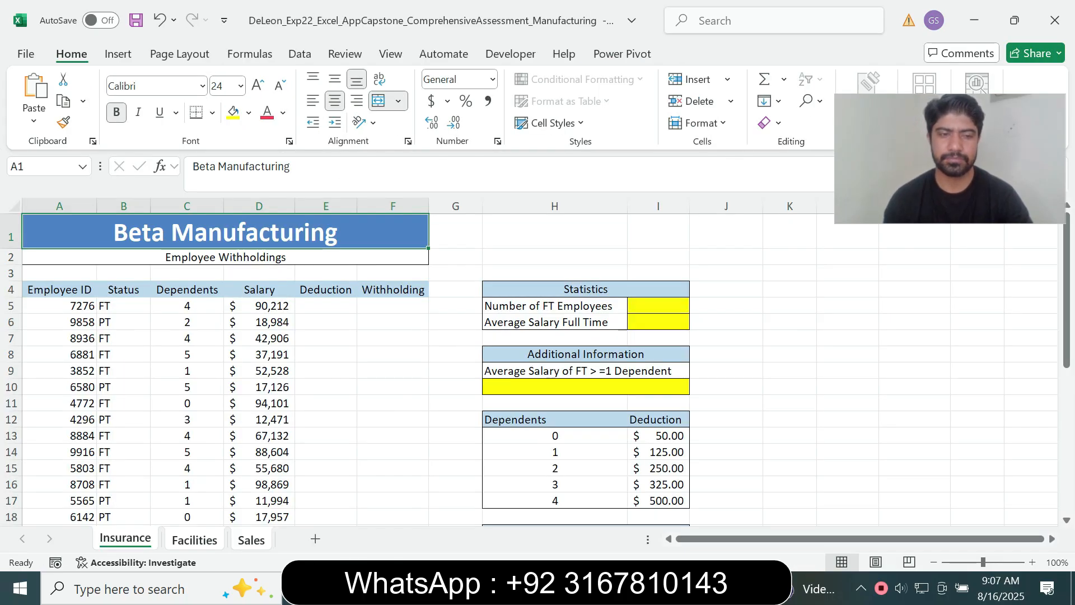
{"action": "right_click", "coordinate": [143, 539]}
{"action": "left_click", "coordinate": [211, 521]}
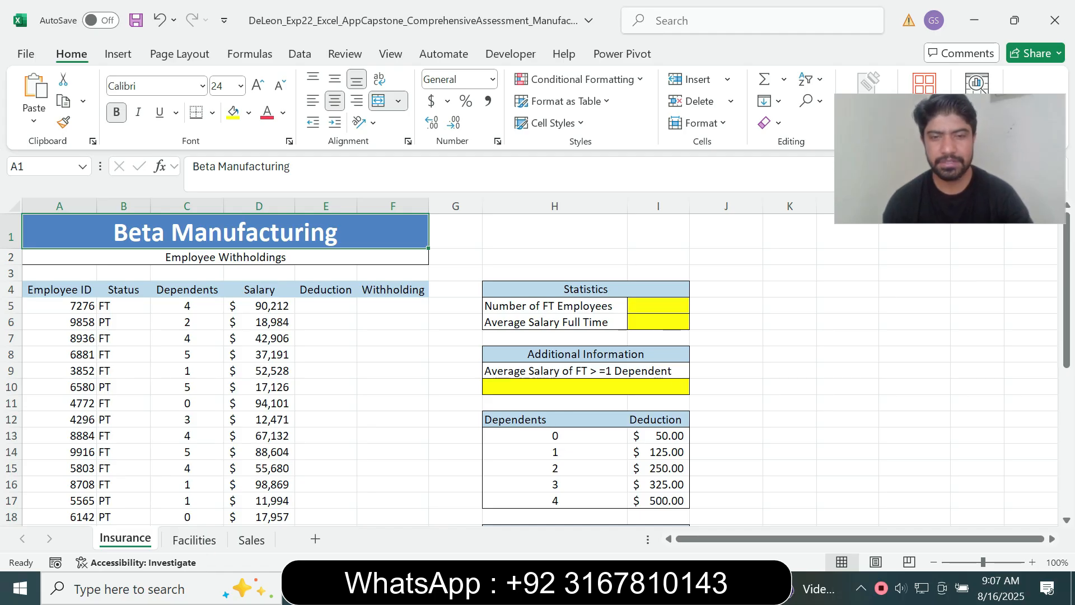
{"action": "key", "text": "alt+Tab"}
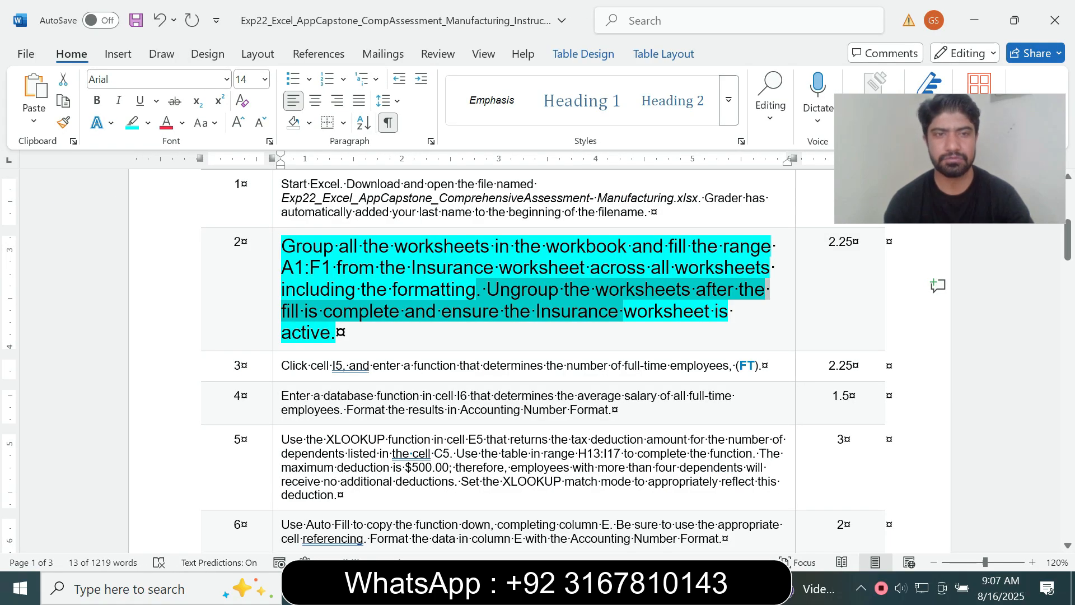
Reset the step 2 instruction text to 9 pt and remove its highlight.
{"action": "triple_click", "coordinate": [291, 336]}
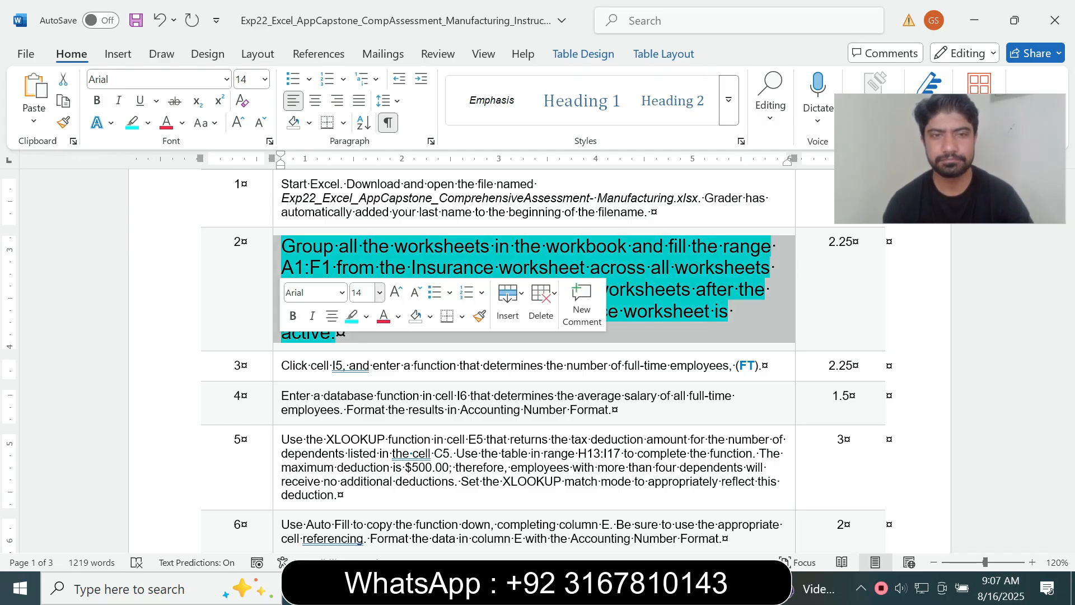
{"action": "left_click", "coordinate": [379, 293]}
{"action": "left_click", "coordinate": [365, 32]}
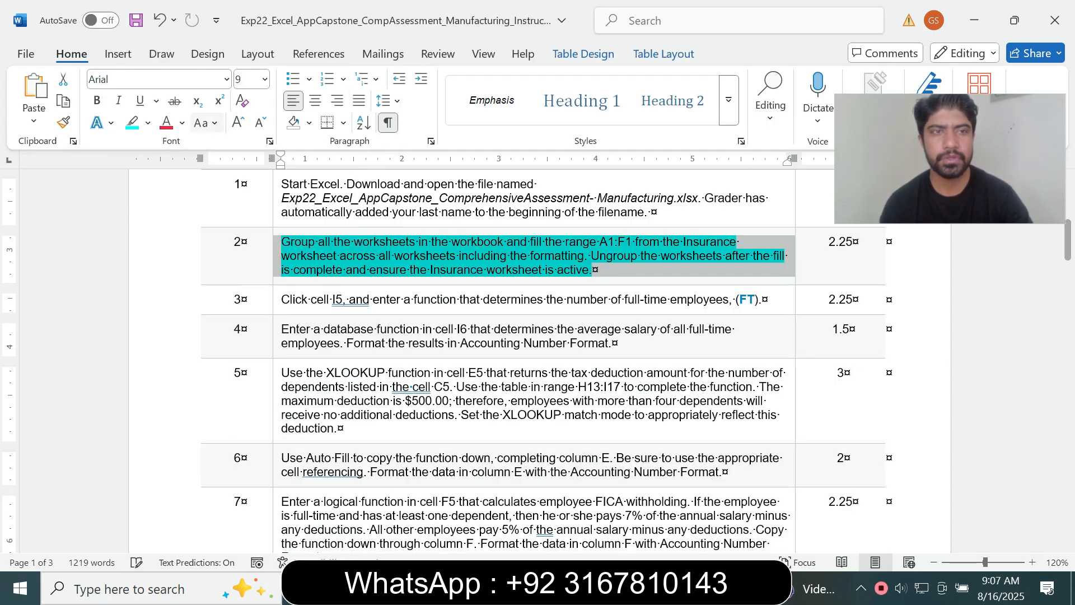
{"action": "left_click", "coordinate": [148, 123]}
{"action": "left_click", "coordinate": [170, 257]}
{"action": "left_click", "coordinate": [592, 270]}
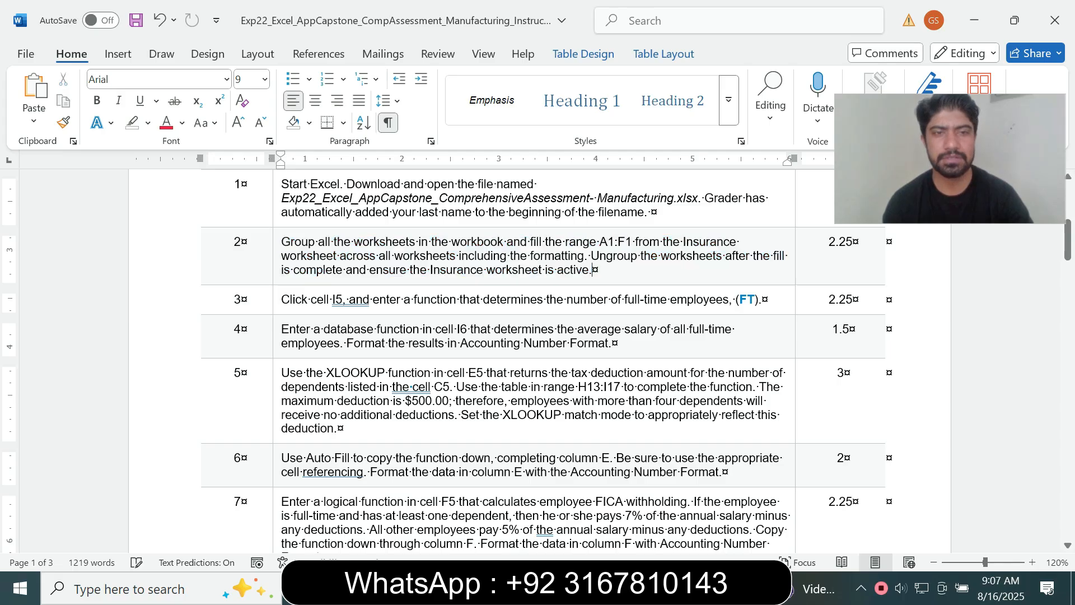
Enlarge the step 3 instruction text to 14 pt and highlight it in turquoise.
{"action": "triple_click", "coordinate": [313, 299]}
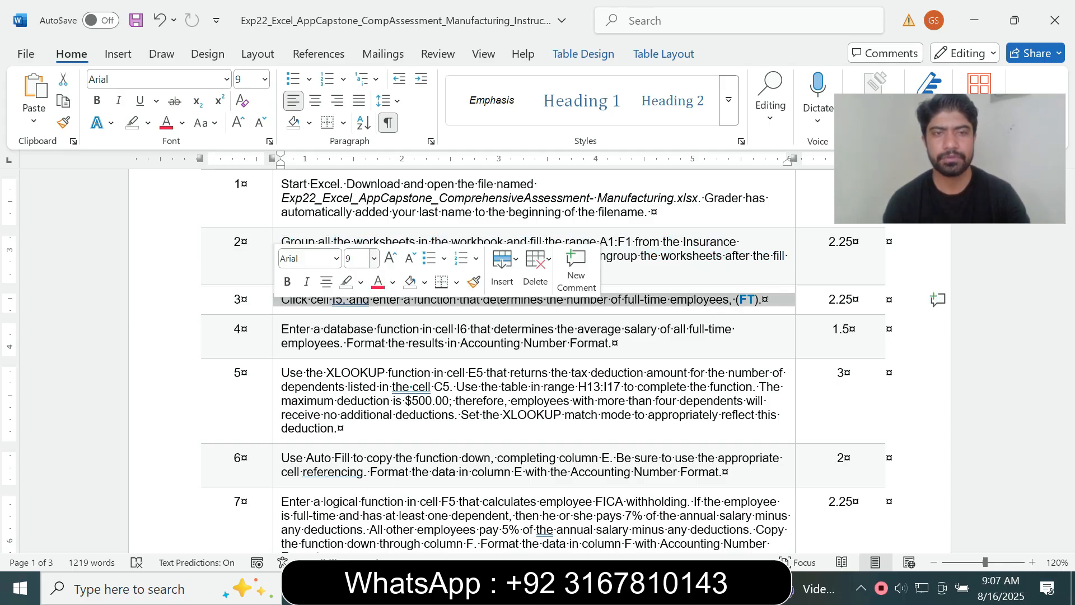
{"action": "left_click", "coordinate": [374, 258]}
{"action": "left_click", "coordinate": [358, 384]}
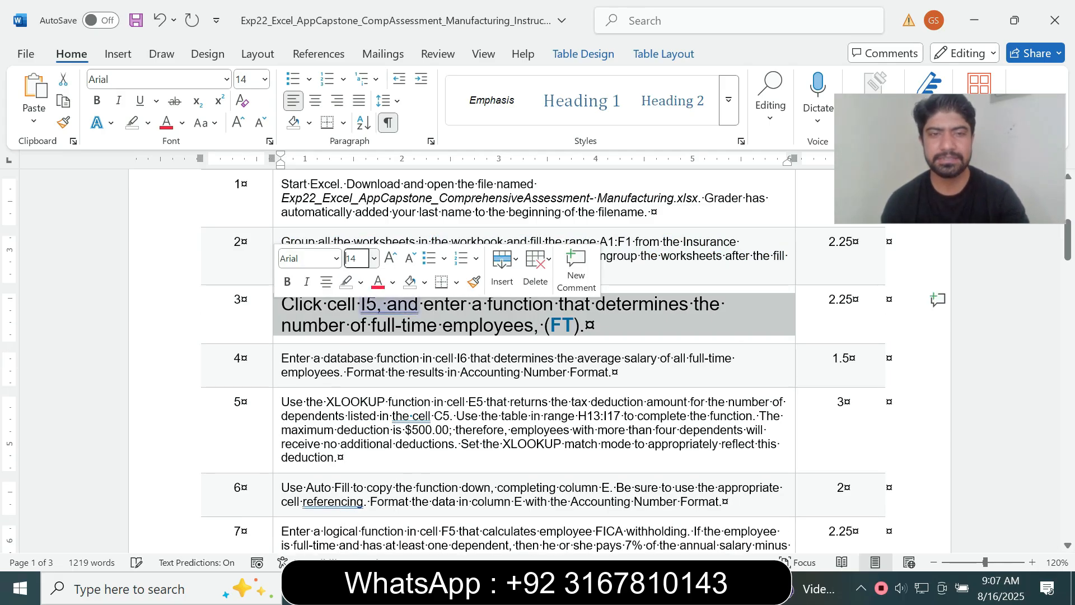
{"action": "left_click", "coordinate": [361, 282]}
{"action": "left_click", "coordinate": [396, 336]}
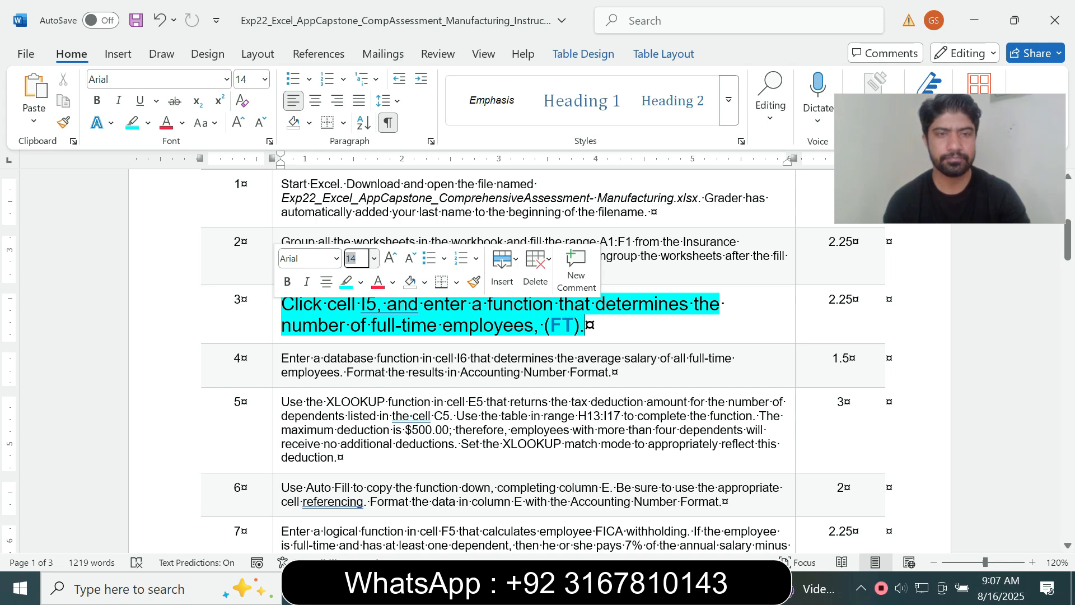
Read the full-time employee count instruction in step 3, switch to Excel and select cell I5 on the Insurance worksheet, rechecking the instruction in Word.
{"action": "left_click", "coordinate": [303, 304]}
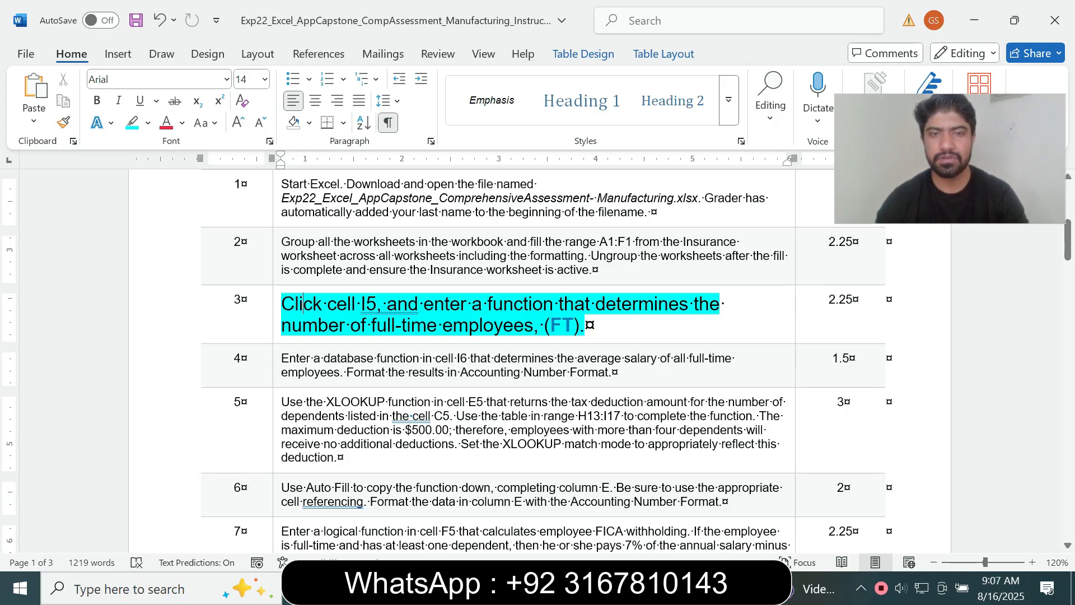
{"action": "left_click", "coordinate": [438, 325]}
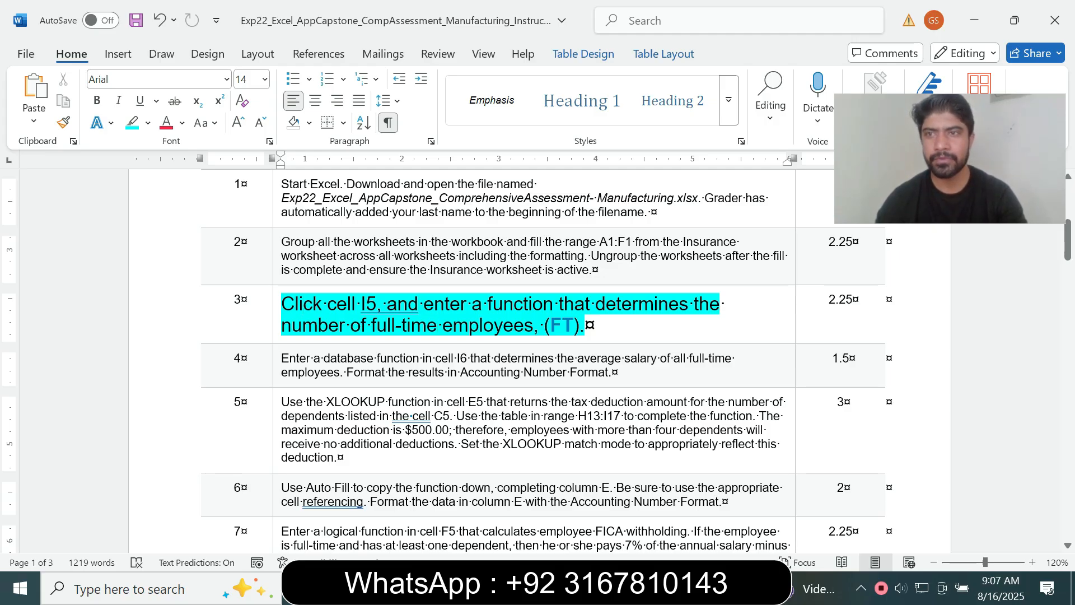
{"action": "left_click_drag", "start_coordinate": [361, 303], "coordinate": [419, 303]}
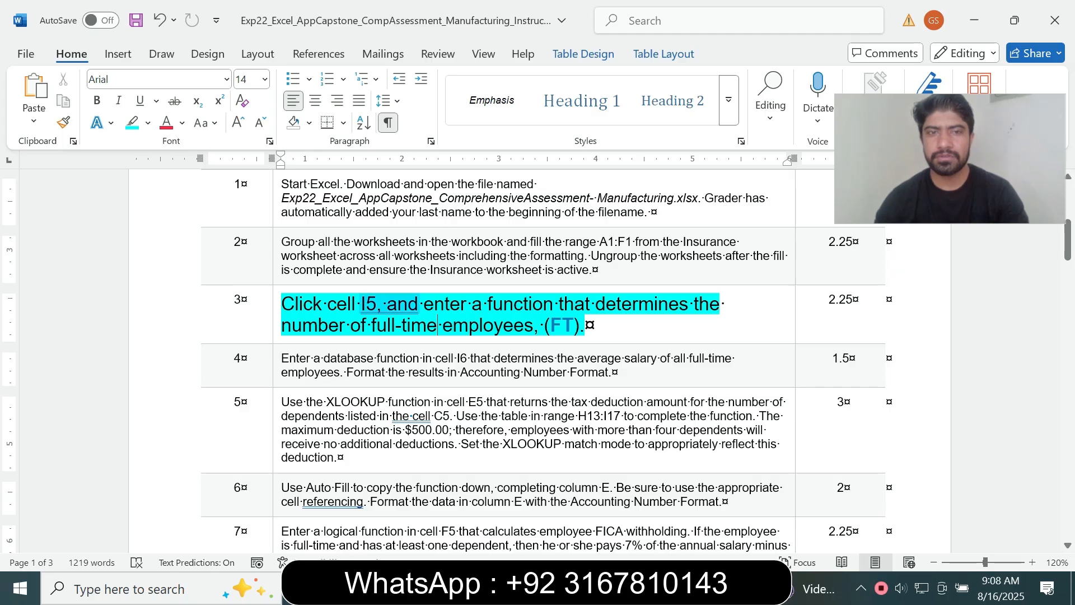
{"action": "key", "text": "alt+Tab"}
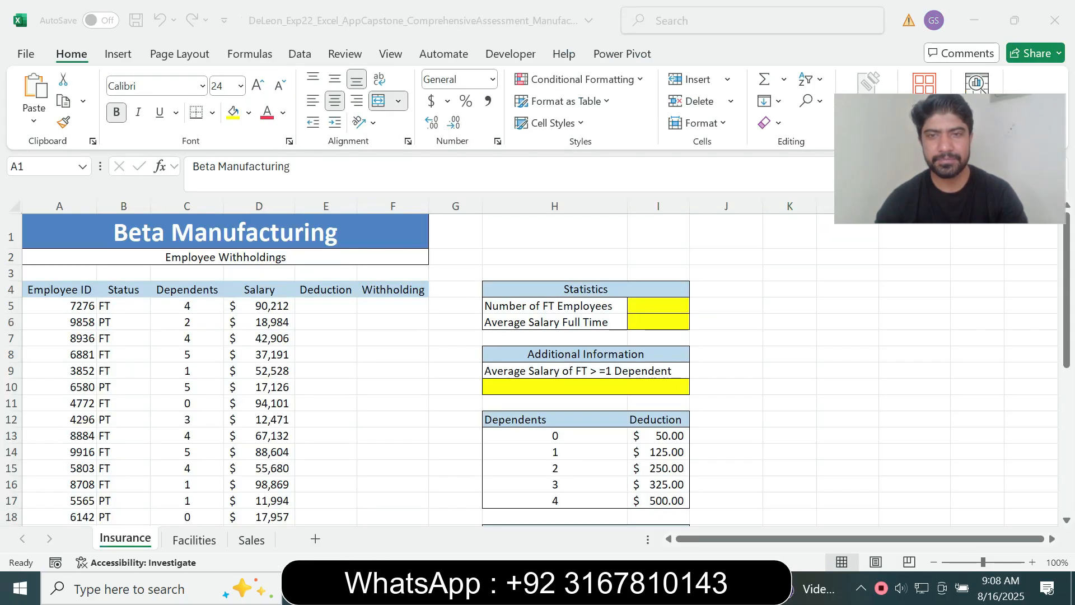
{"action": "left_click", "coordinate": [658, 306]}
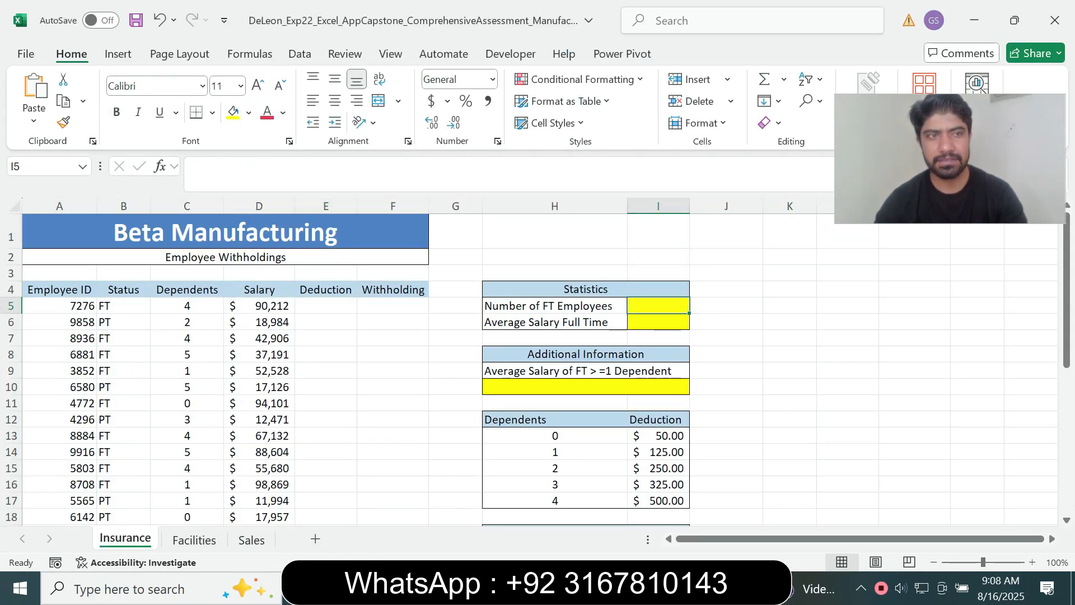
{"action": "key", "text": "alt+Tab"}
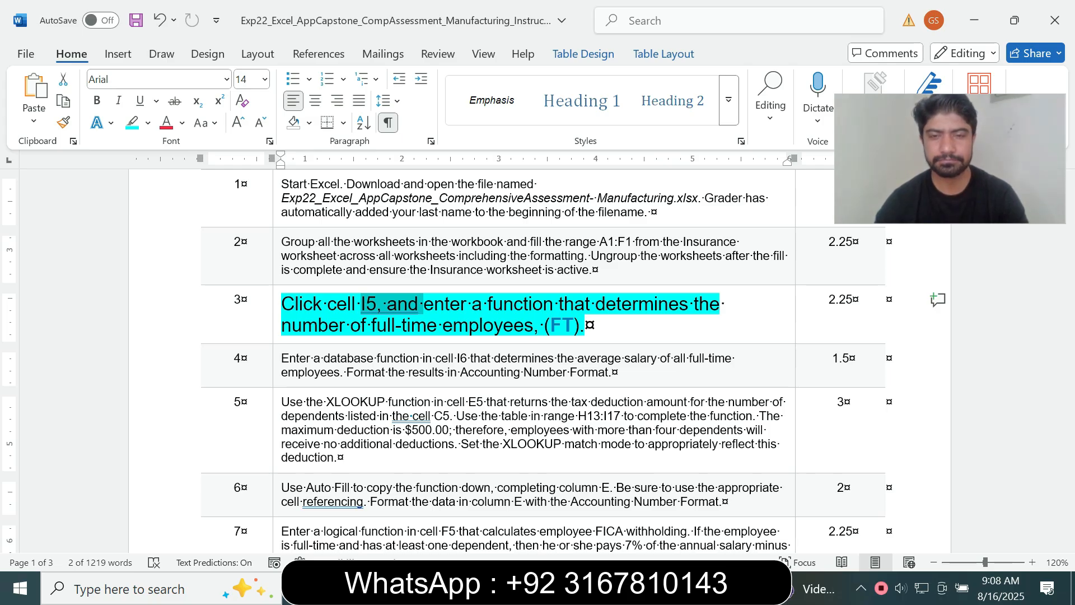
{"action": "key", "text": "alt+Tab"}
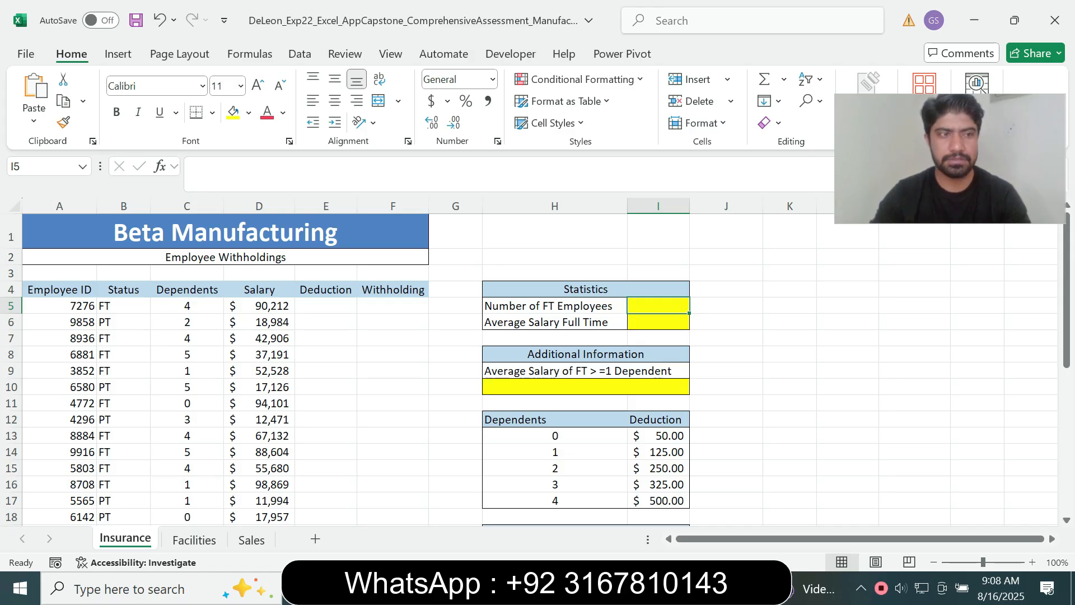
Enter the formula =COUNTIF(B5:B34,"FT") in cell I5 to count the full-time employees.
{"action": "type", "text": "=c"}
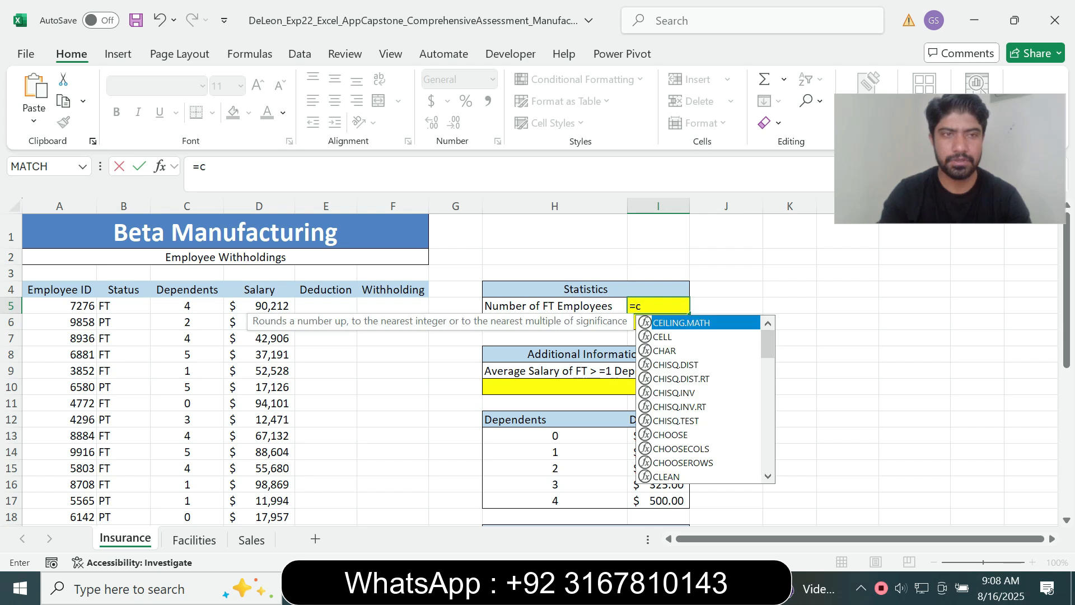
{"action": "type", "text": "ount"}
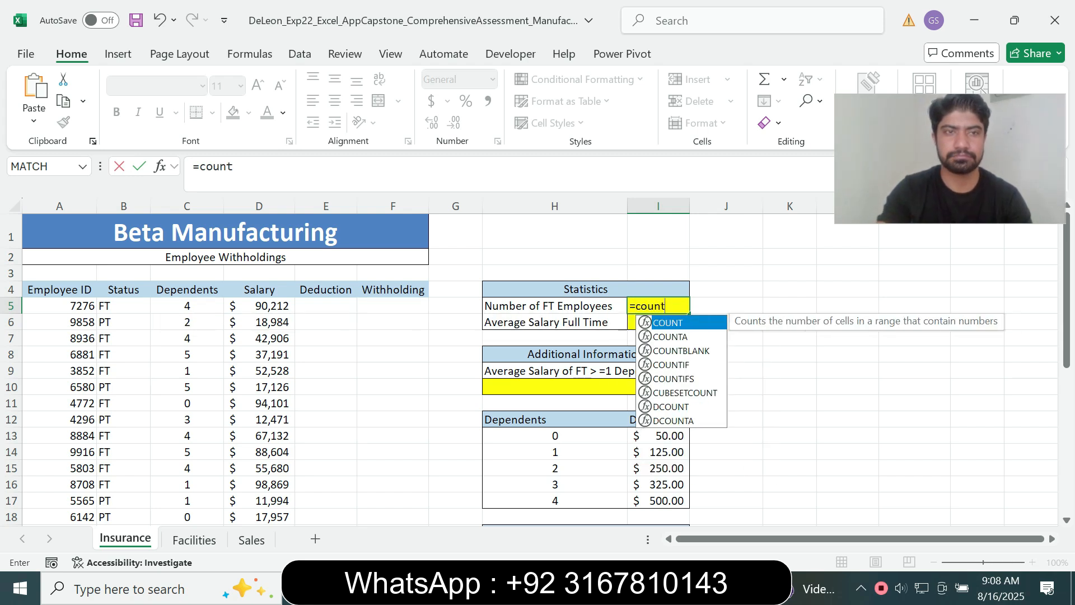
{"action": "type", "text": "if"}
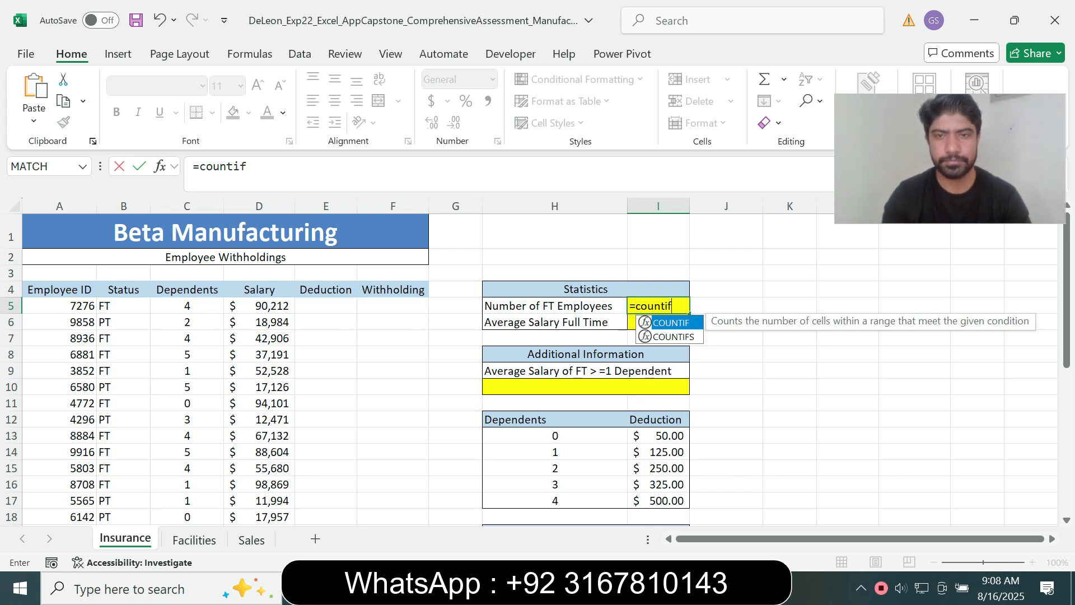
{"action": "key", "text": "Tab"}
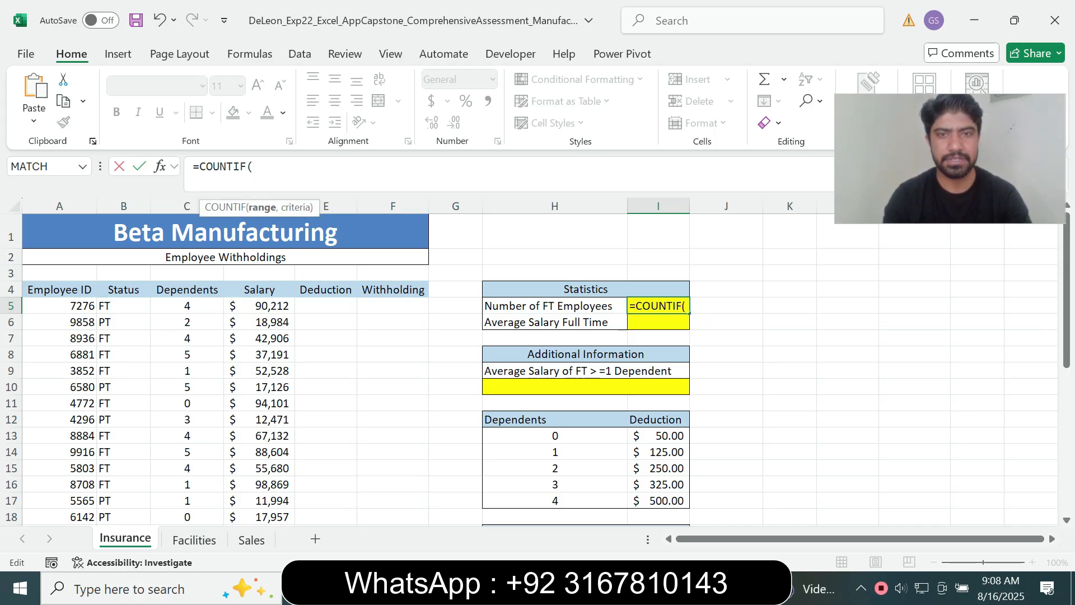
{"action": "left_click", "coordinate": [98, 308]}
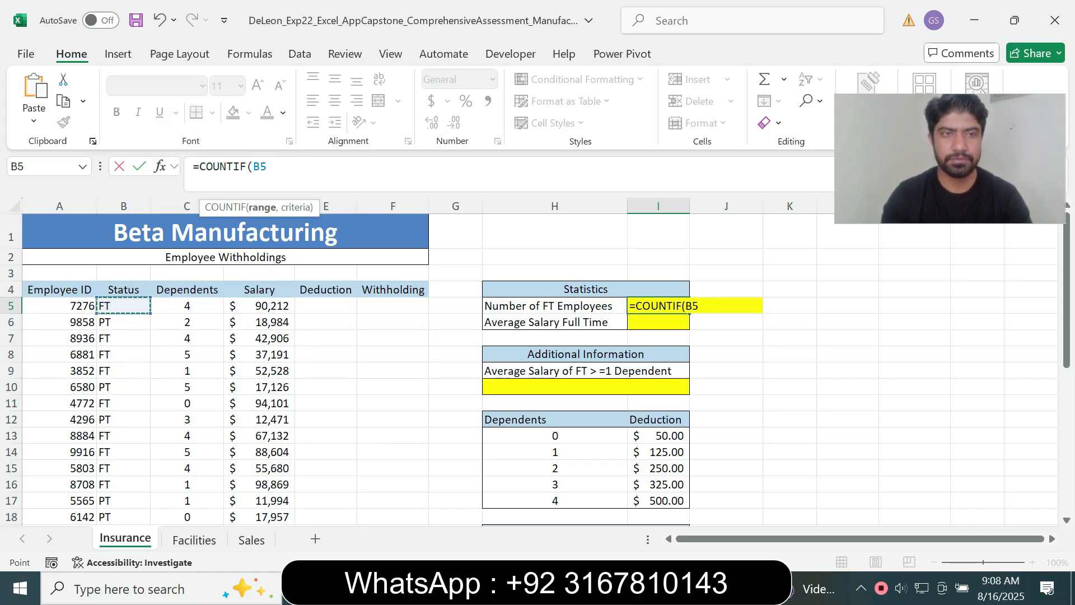
{"action": "left_click_drag", "start_coordinate": [98, 308], "coordinate": [134, 503]}
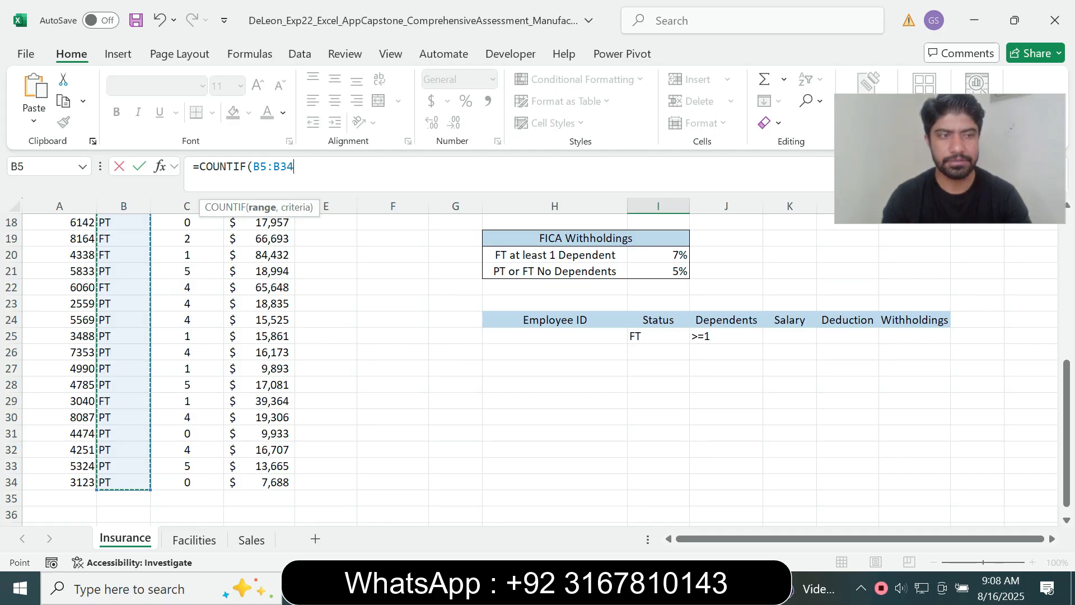
{"action": "type", "text": ","}
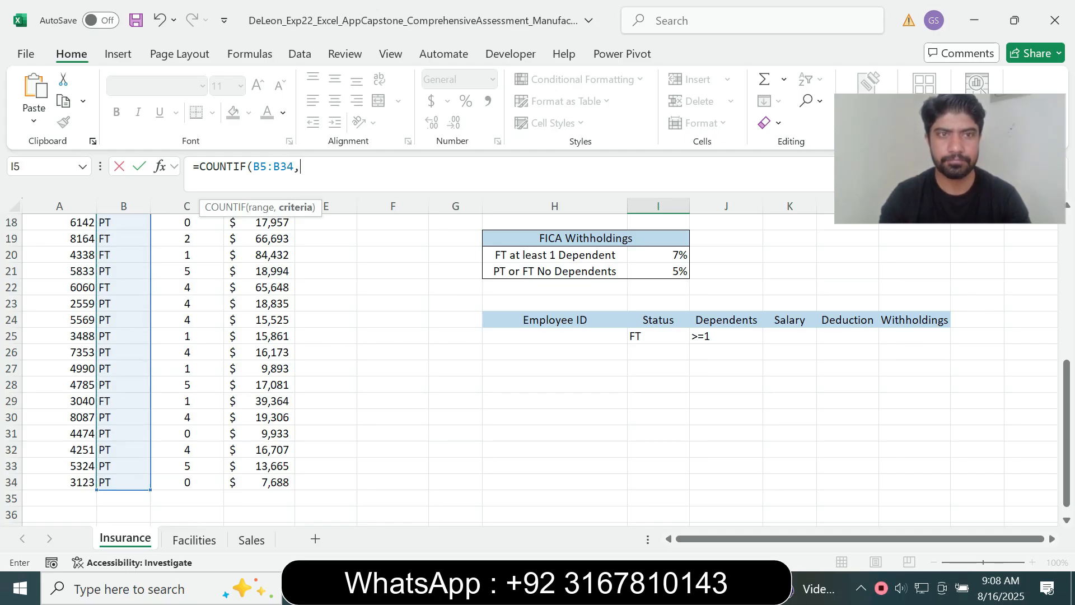
{"action": "type", "text": "\""}
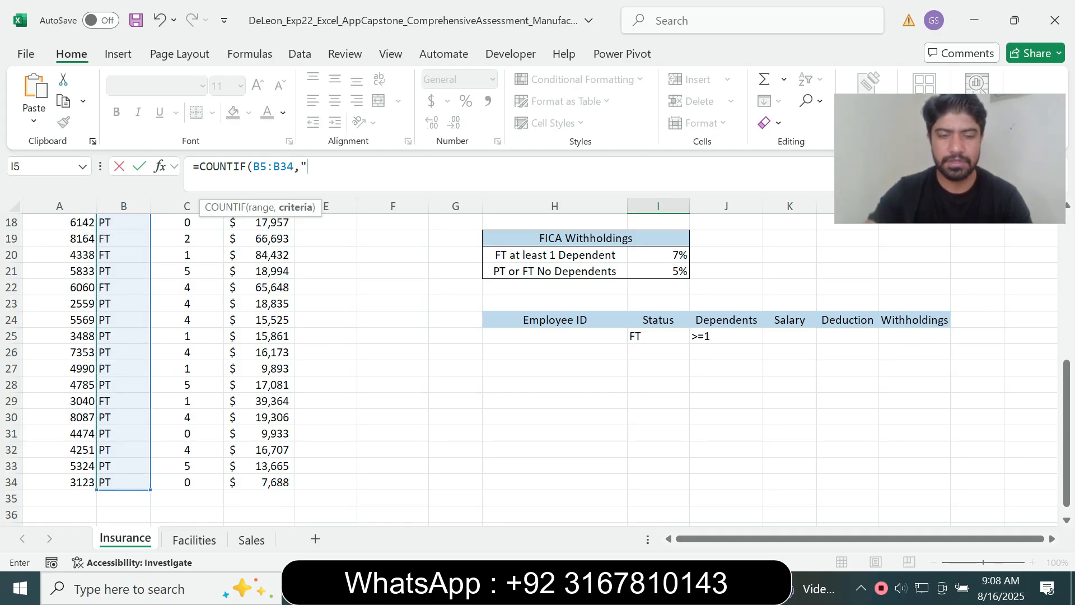
{"action": "type", "text": "FT\")"}
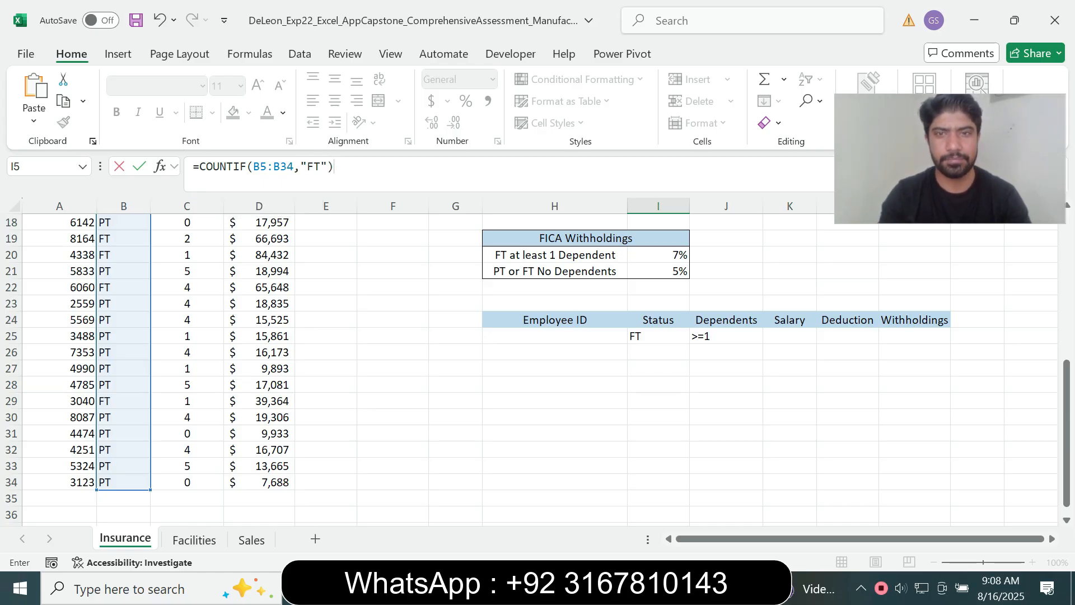
{"action": "key", "text": "Return"}
{"action": "left_click_drag", "start_coordinate": [1066, 342], "coordinate": [1066, 289]}
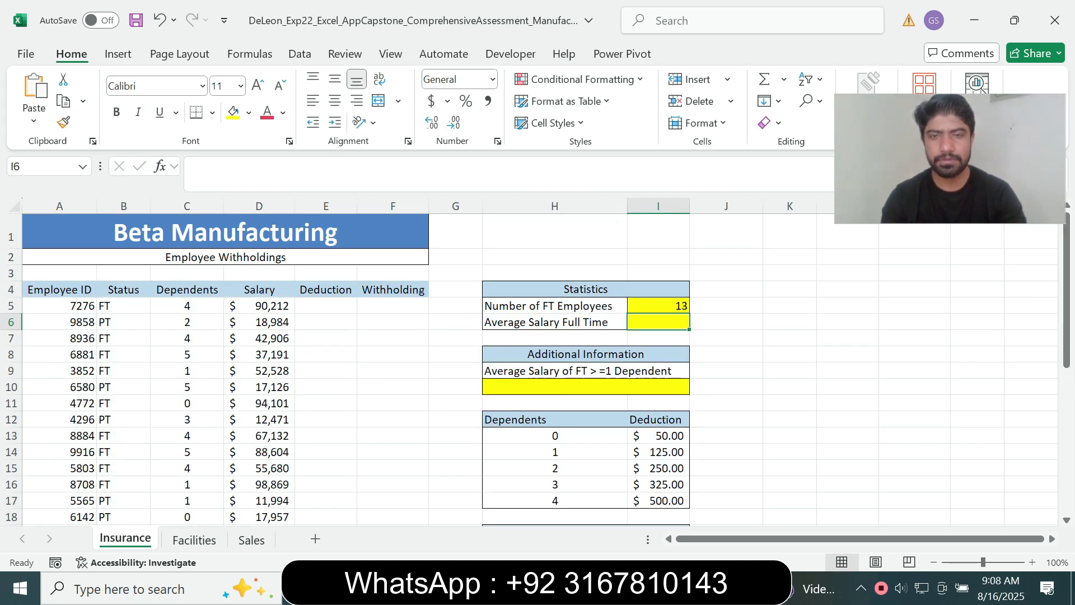
Switch back to the Word instructions, reset the step 3 text to 9 pt and remove its highlight.
{"action": "key", "text": "alt+Tab"}
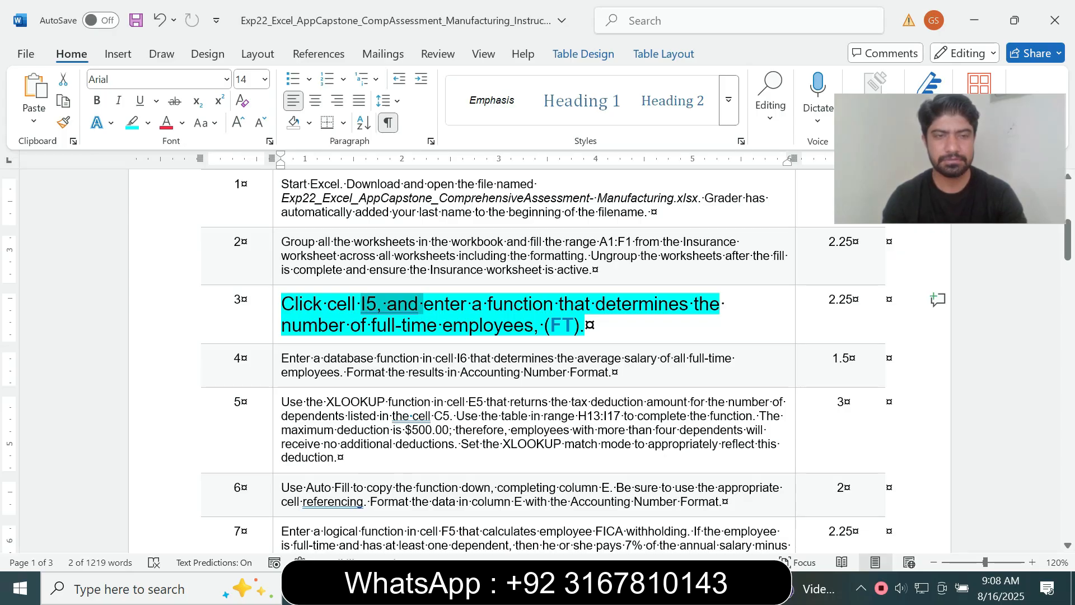
{"action": "left_click", "coordinate": [277, 327]}
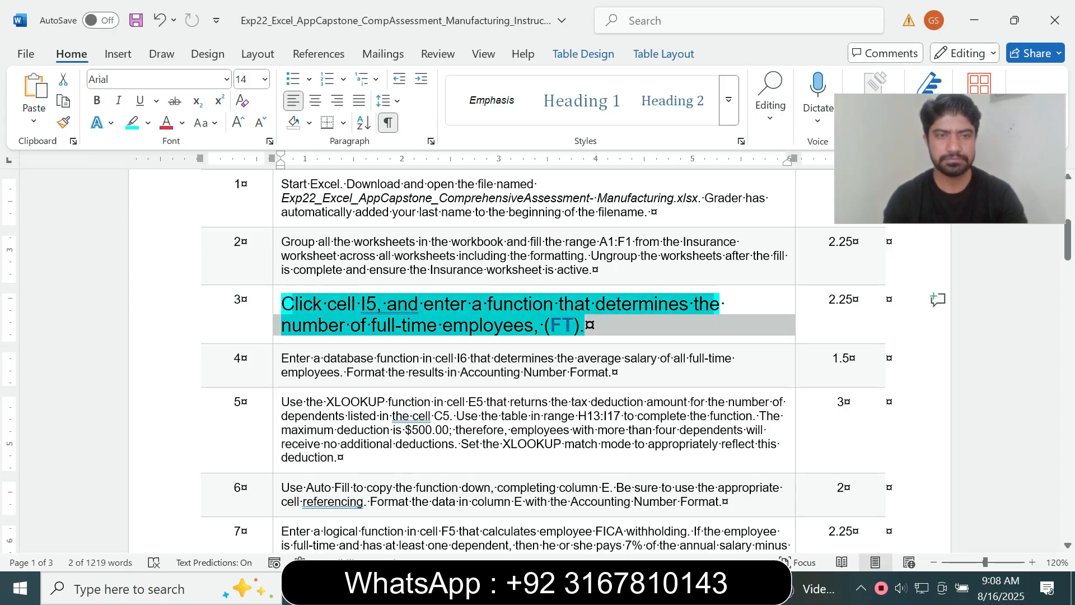
{"action": "left_click", "coordinate": [376, 281]}
{"action": "left_click", "coordinate": [359, 323]}
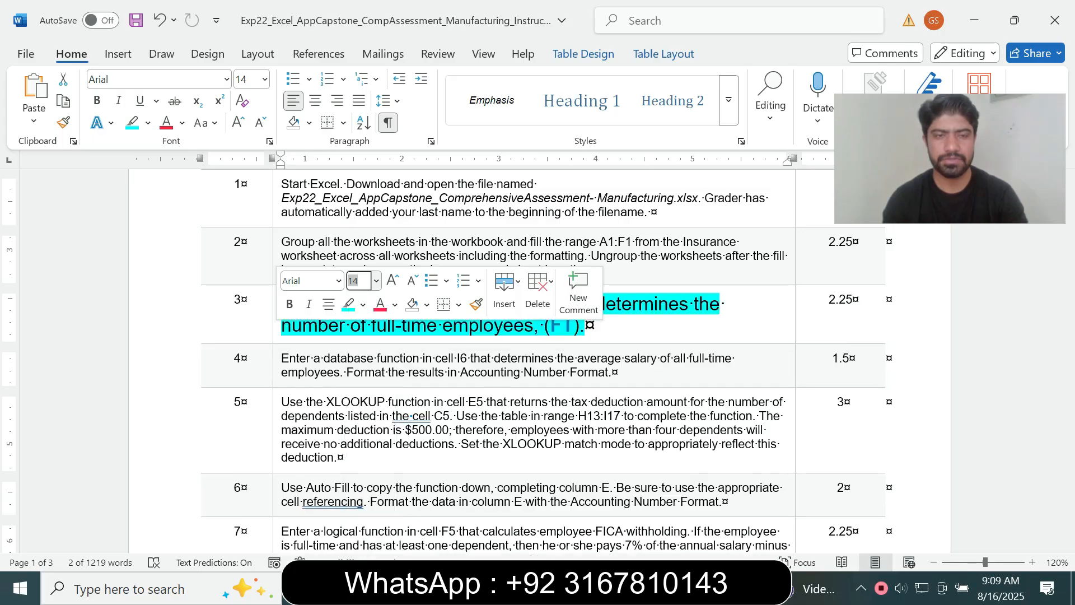
{"action": "left_click", "coordinate": [363, 304]}
{"action": "left_click", "coordinate": [391, 441]}
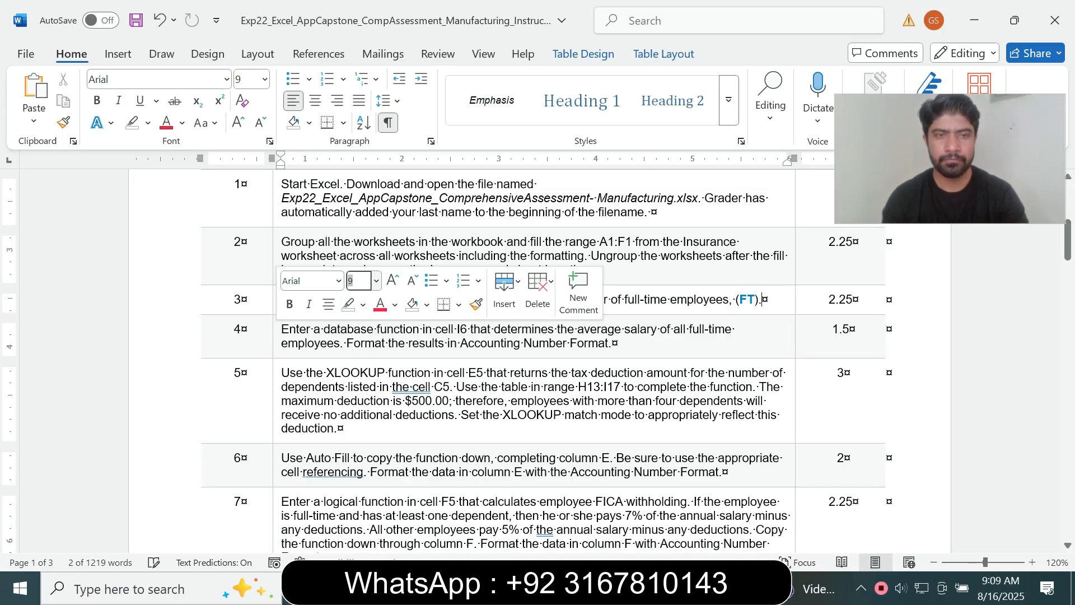
Enlarge the step 4 instruction text to 12 pt and highlight it in turquoise.
{"action": "left_click", "coordinate": [276, 343]}
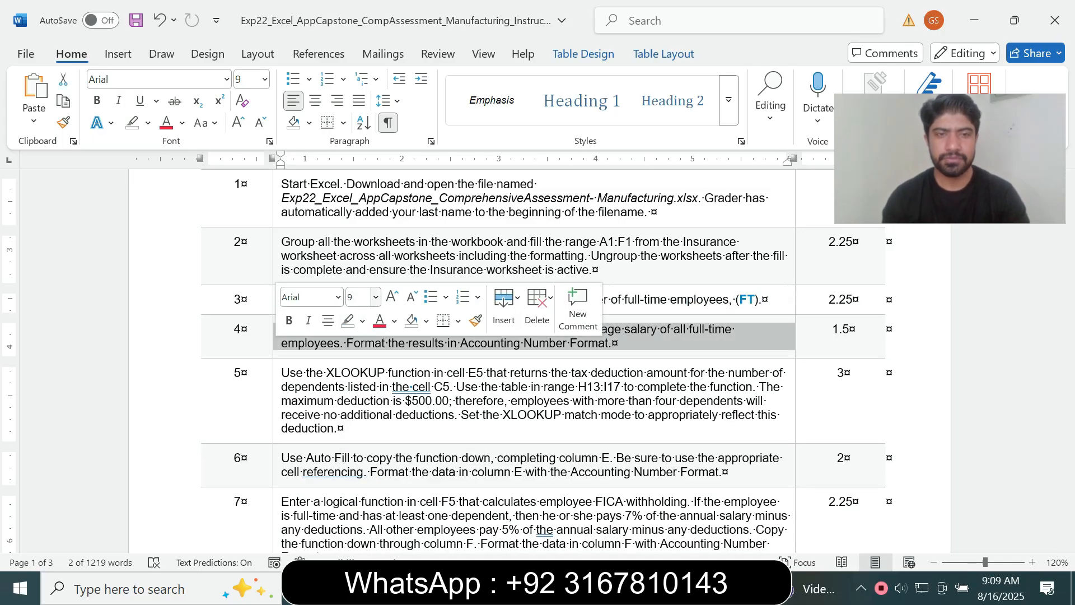
{"action": "left_click", "coordinate": [375, 297]}
{"action": "left_click", "coordinate": [361, 94]}
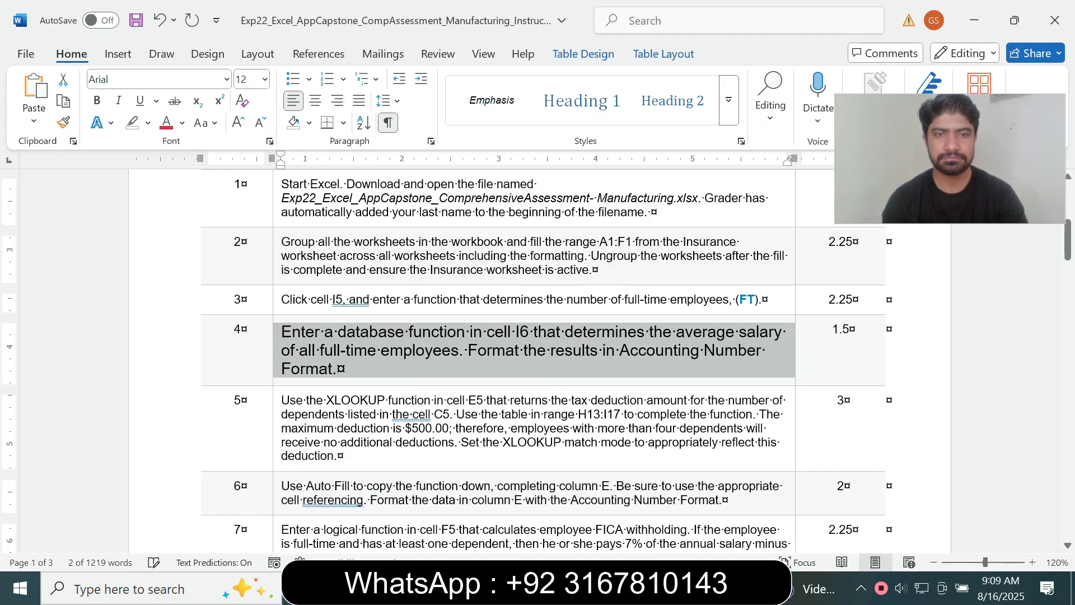
{"action": "left_click", "coordinate": [147, 122]}
{"action": "left_click", "coordinate": [186, 181]}
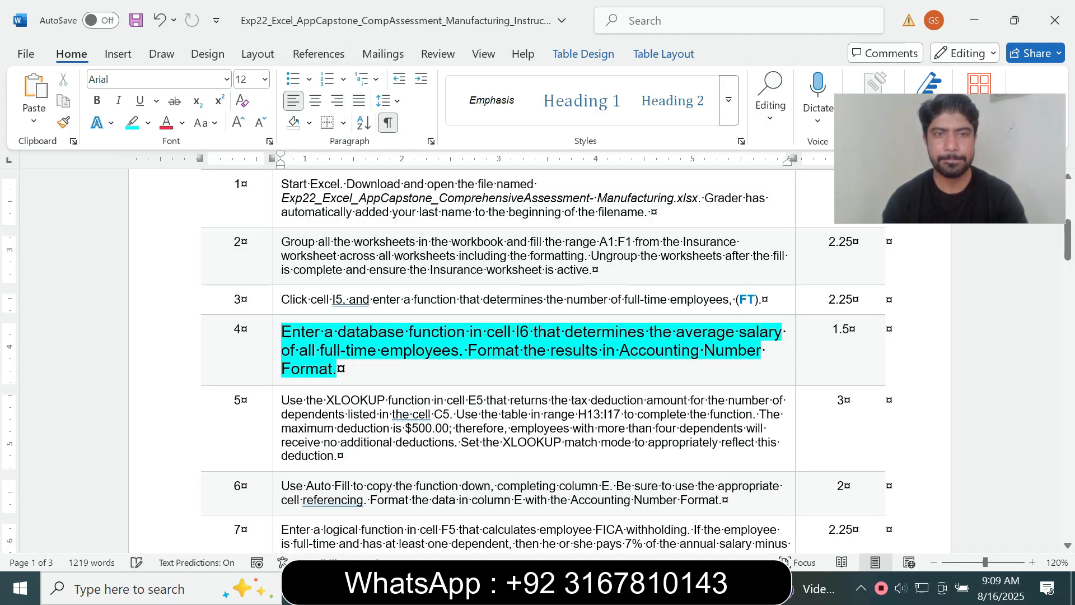
Read the step 4 instruction about the database function for cell I6, and switch to the Insurance worksheet in Excel.
{"action": "left_click_drag", "start_coordinate": [1067, 240], "coordinate": [1067, 248]}
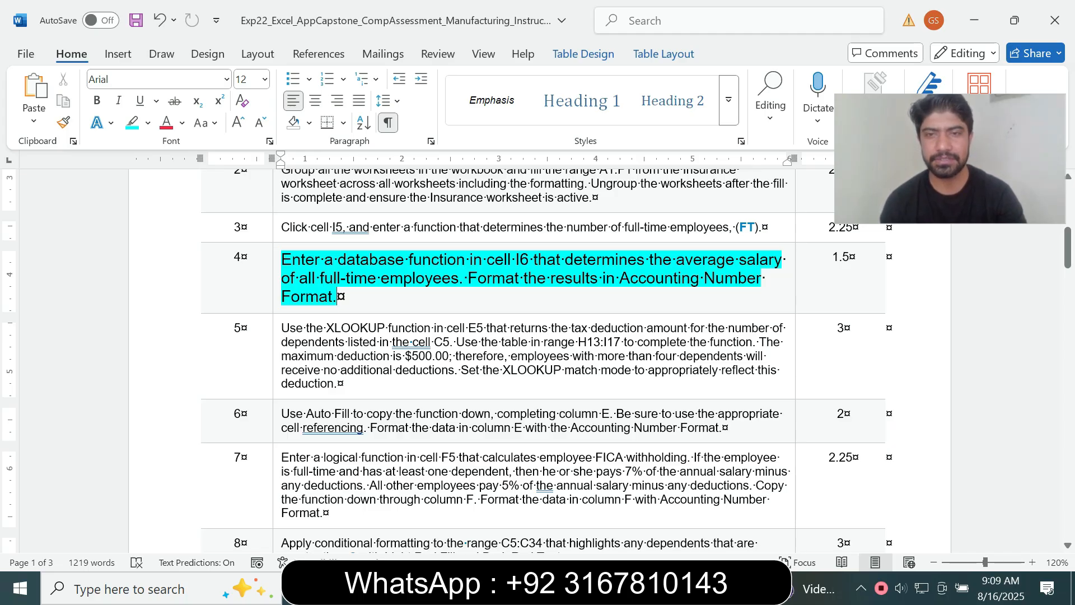
{"action": "left_click_drag", "start_coordinate": [282, 259], "coordinate": [407, 259]}
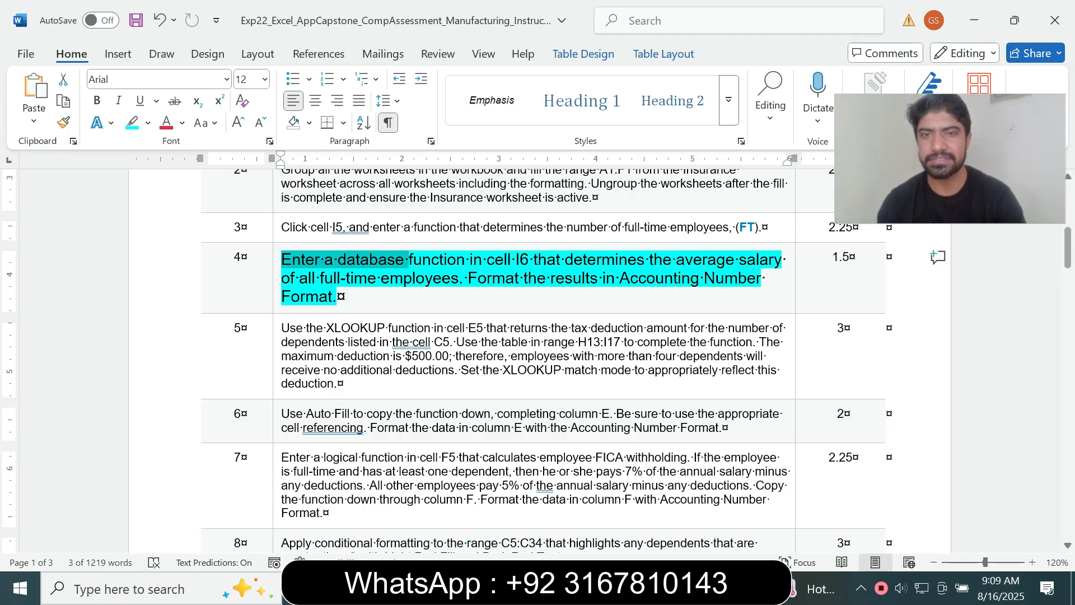
{"action": "key", "text": "Right"}
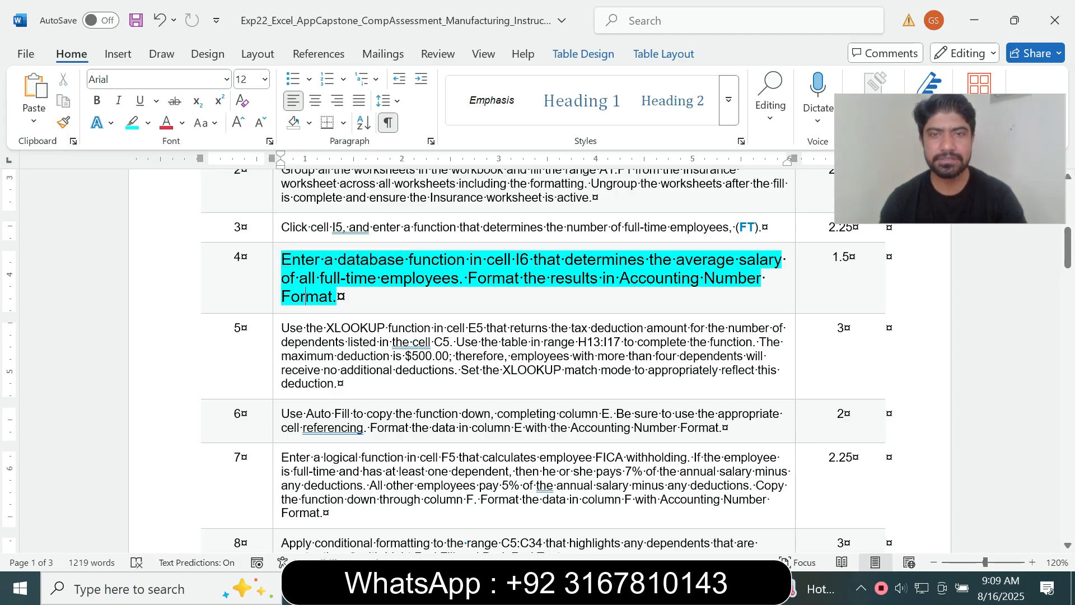
{"action": "key", "text": "ctrl+shift+Right"}
{"action": "key", "text": "ctrl+shift+Right"}
{"action": "key", "text": "ctrl+shift+Right"}
{"action": "key", "text": "ctrl+shift+Right"}
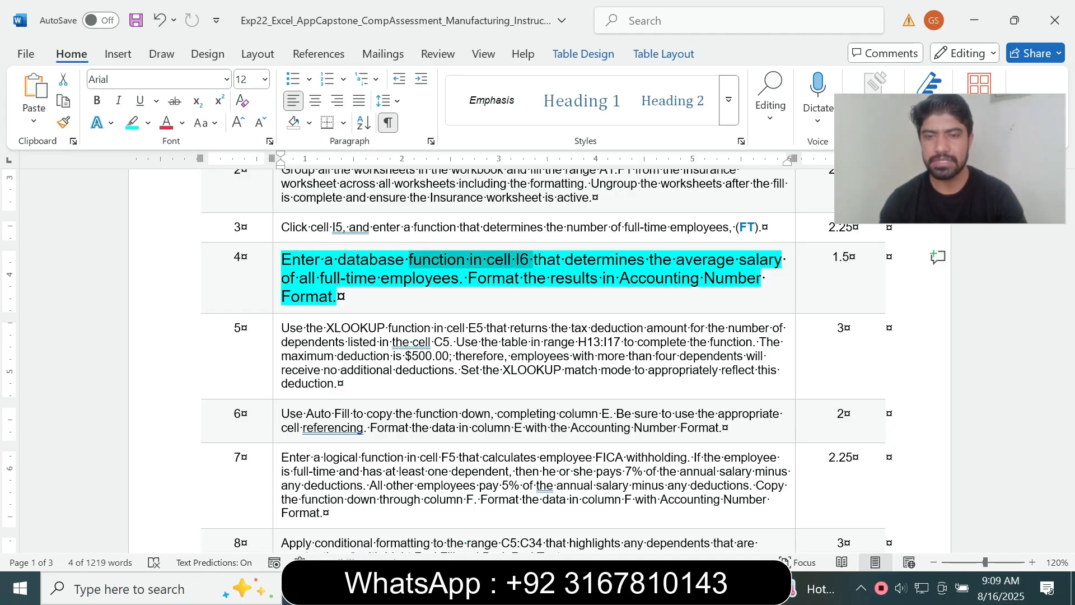
{"action": "key", "text": "alt+Tab"}
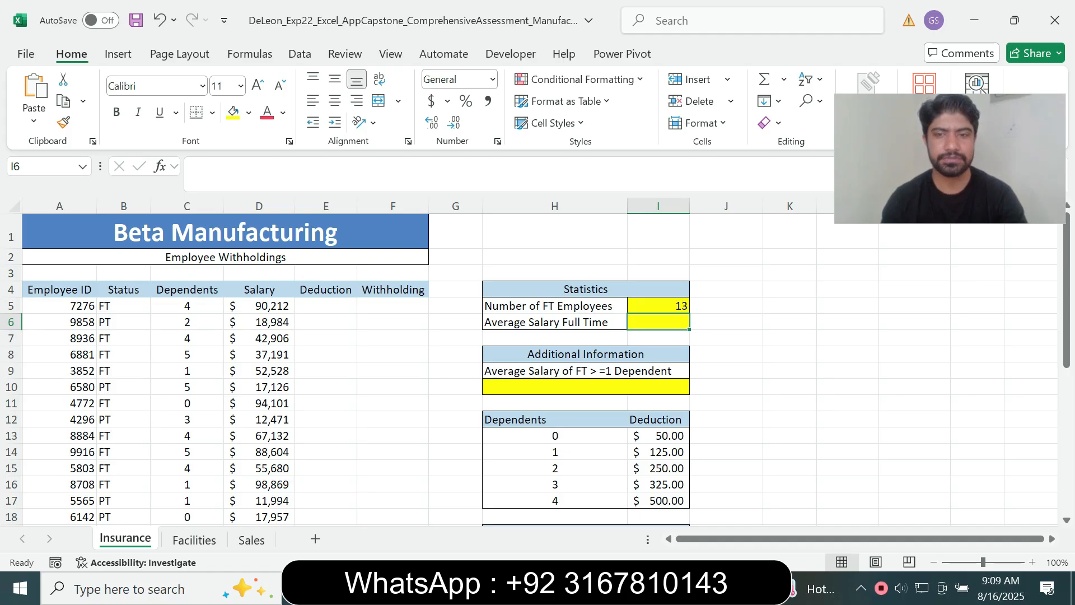
Enter the formula =AVERAGEIF(B5:B34,"FT",D5:D34) in cell I6 to average the full-time employees' salaries.
{"action": "type", "text": "="}
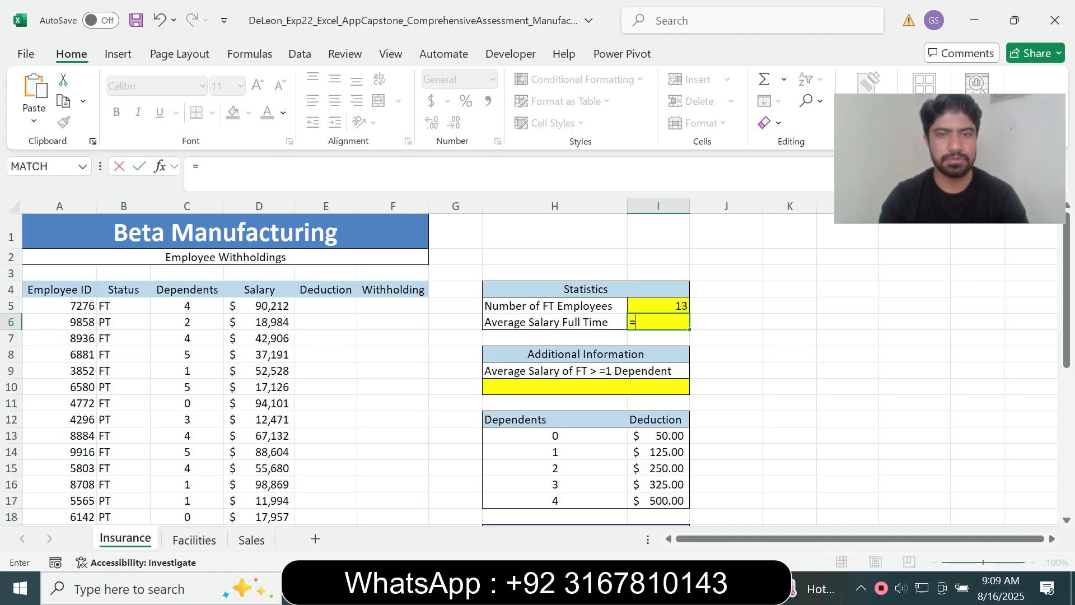
{"action": "type", "text": "a"}
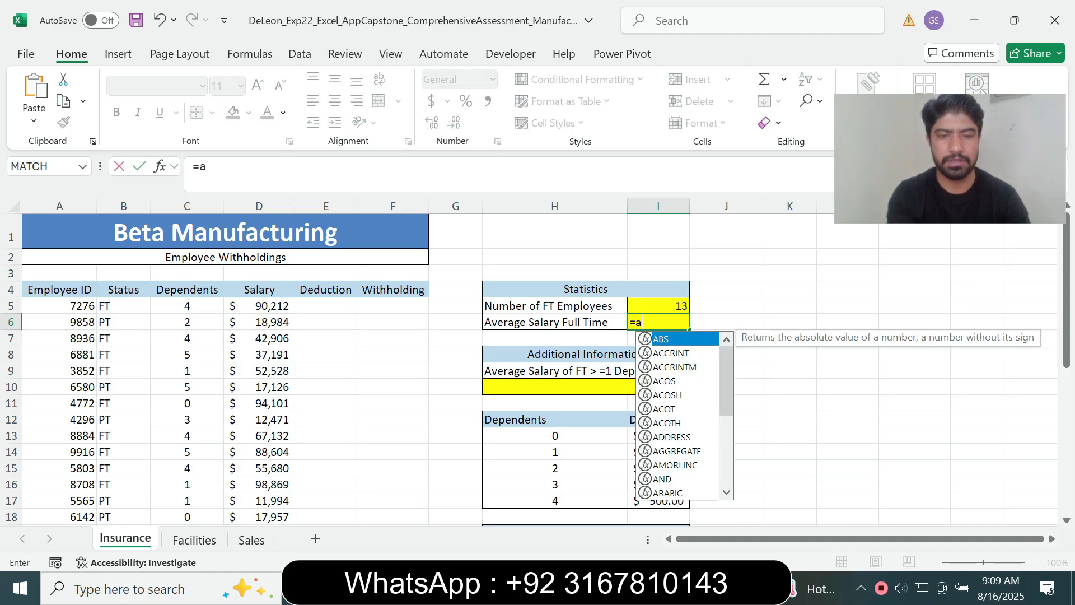
{"action": "type", "text": "verg"}
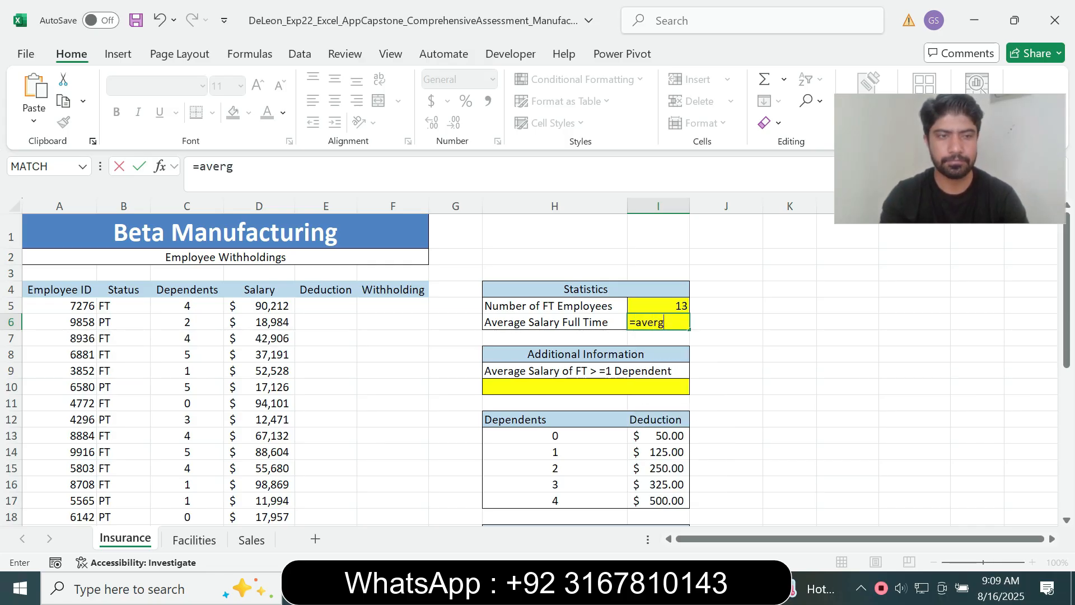
{"action": "key", "text": "BackSpace"}
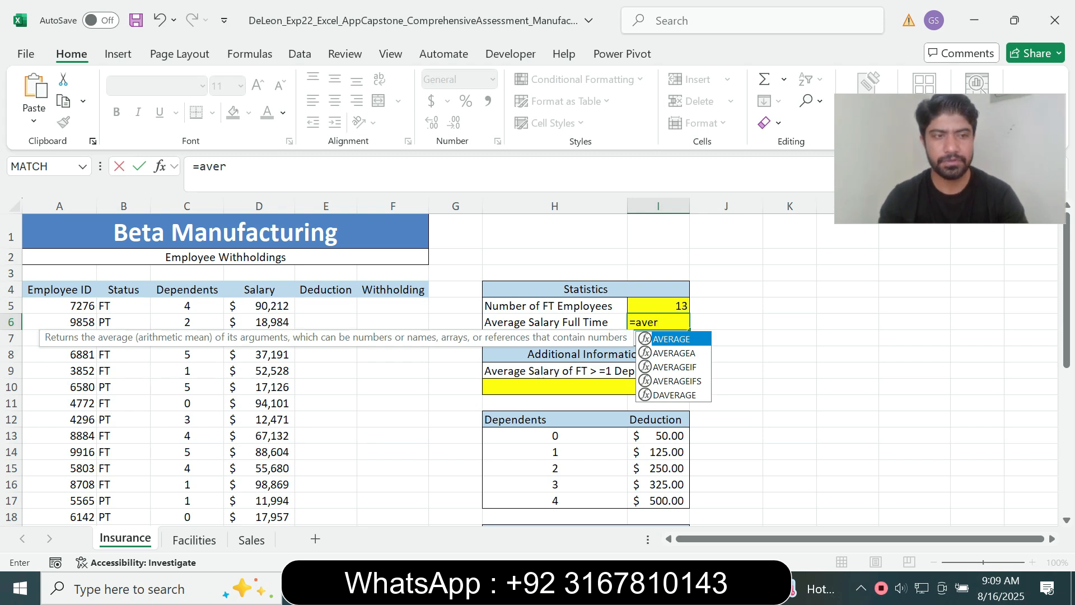
{"action": "key", "text": "Down"}
{"action": "key", "text": "Down"}
{"action": "key", "text": "Tab"}
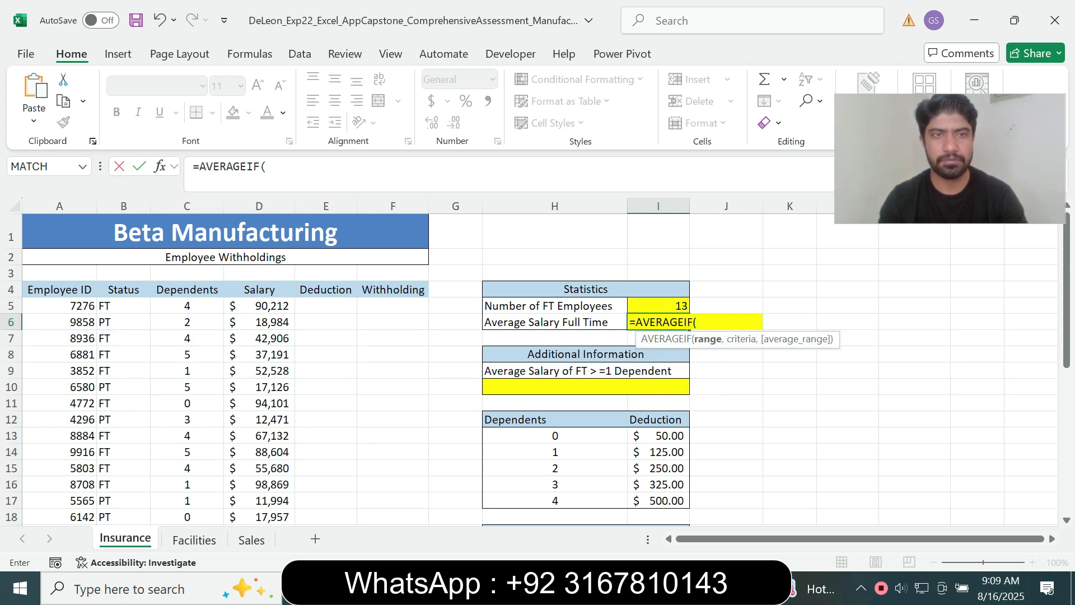
{"action": "left_click", "coordinate": [267, 167]}
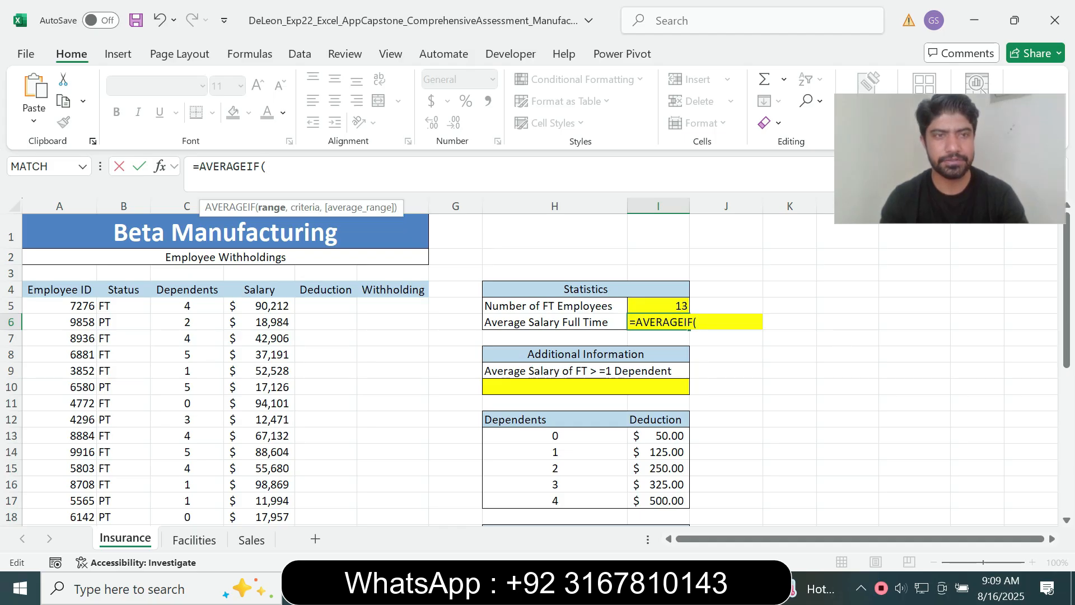
{"action": "left_click_drag", "start_coordinate": [124, 305], "coordinate": [124, 485]}
{"action": "type", "text": ",\""}
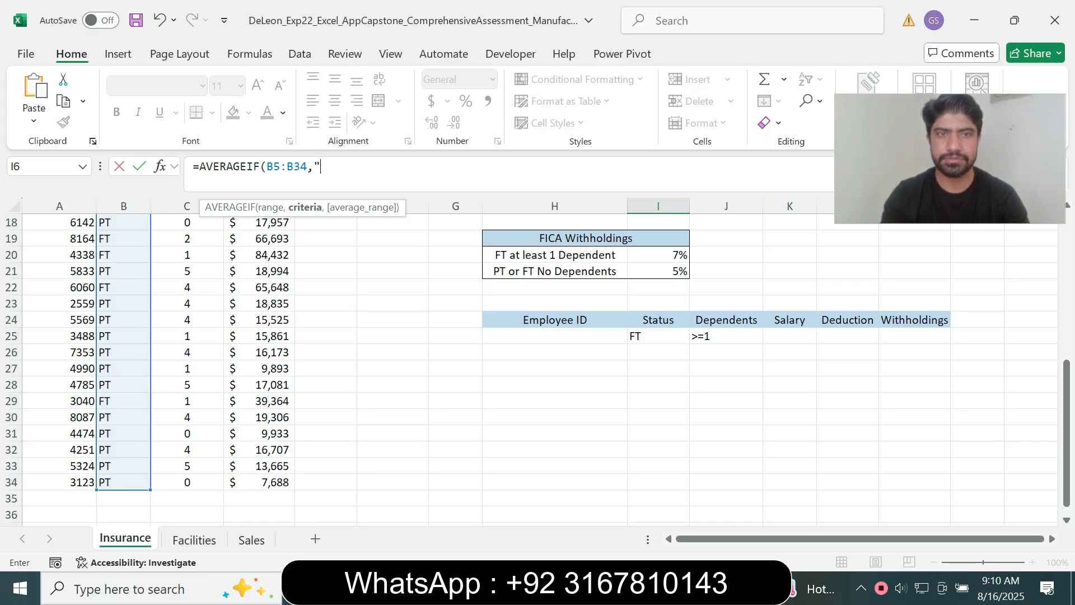
{"action": "type", "text": "FT\","}
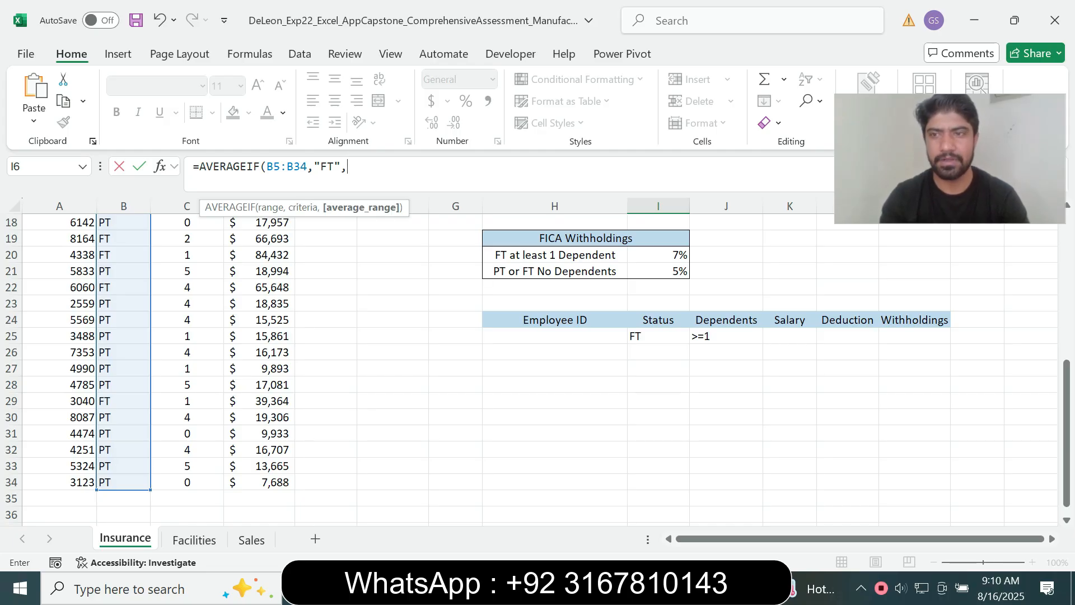
{"action": "left_click_drag", "start_coordinate": [1066, 393], "coordinate": [1066, 246]}
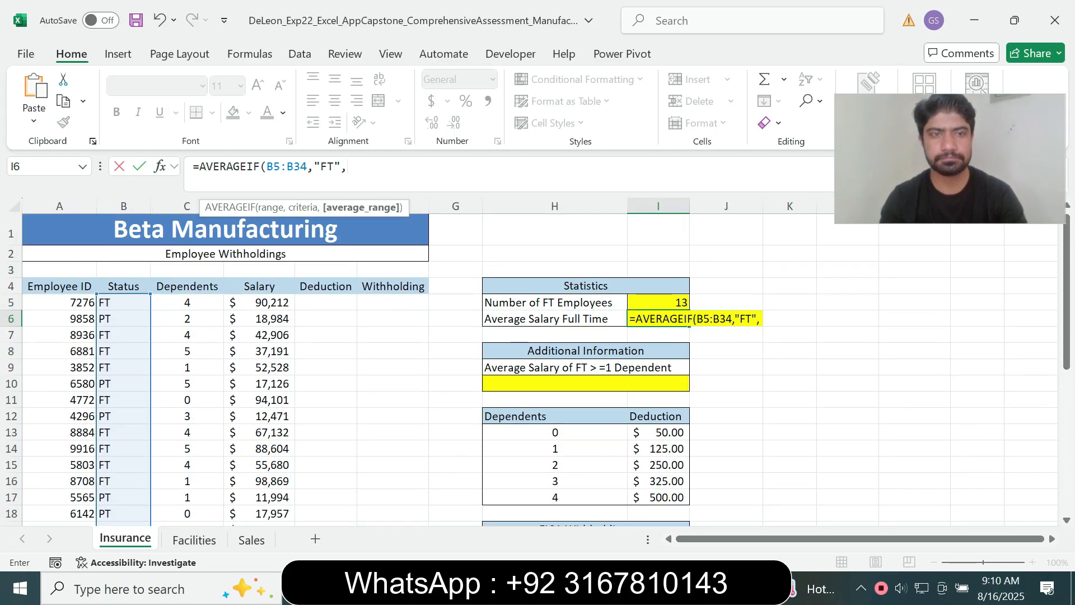
{"action": "left_click_drag", "start_coordinate": [260, 302], "coordinate": [261, 465]}
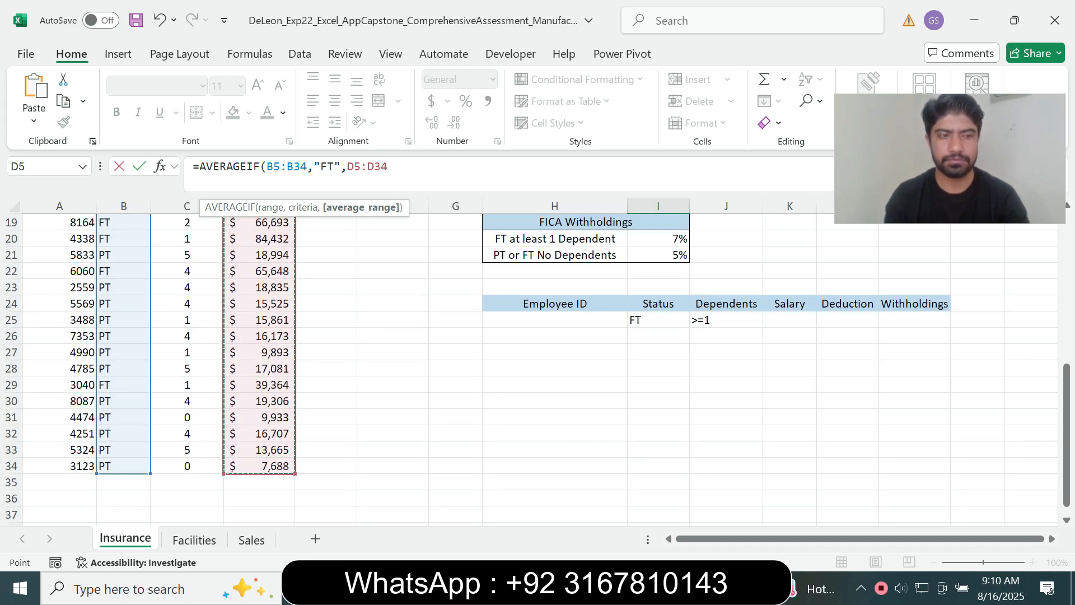
{"action": "type", "text": ")"}
{"action": "key", "text": "Escape"}
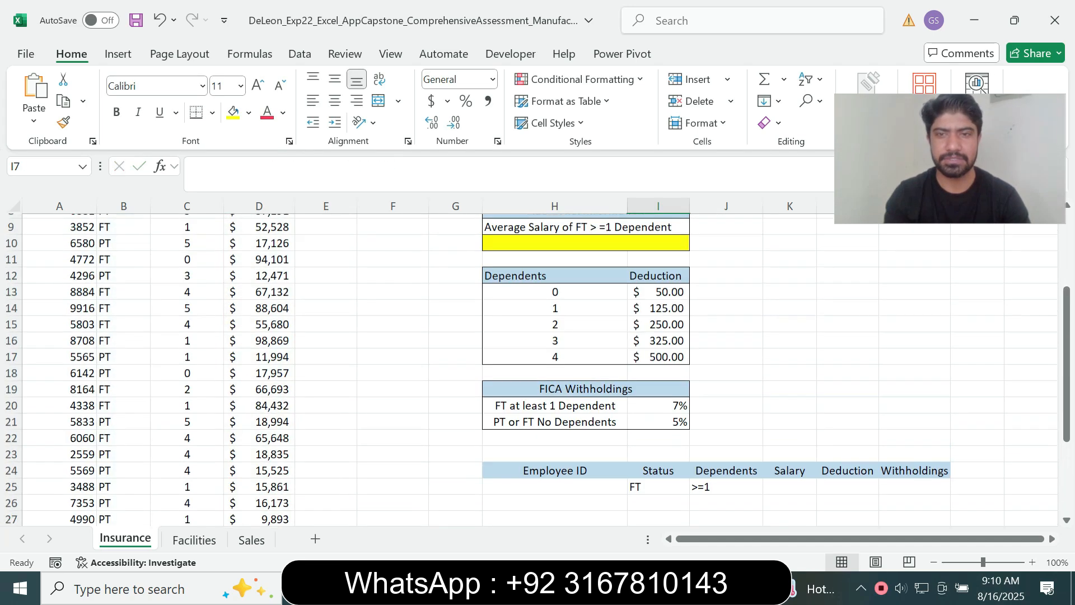
{"action": "scroll", "coordinate": [532, 369], "scroll_direction": "up", "scroll_amount": 2}
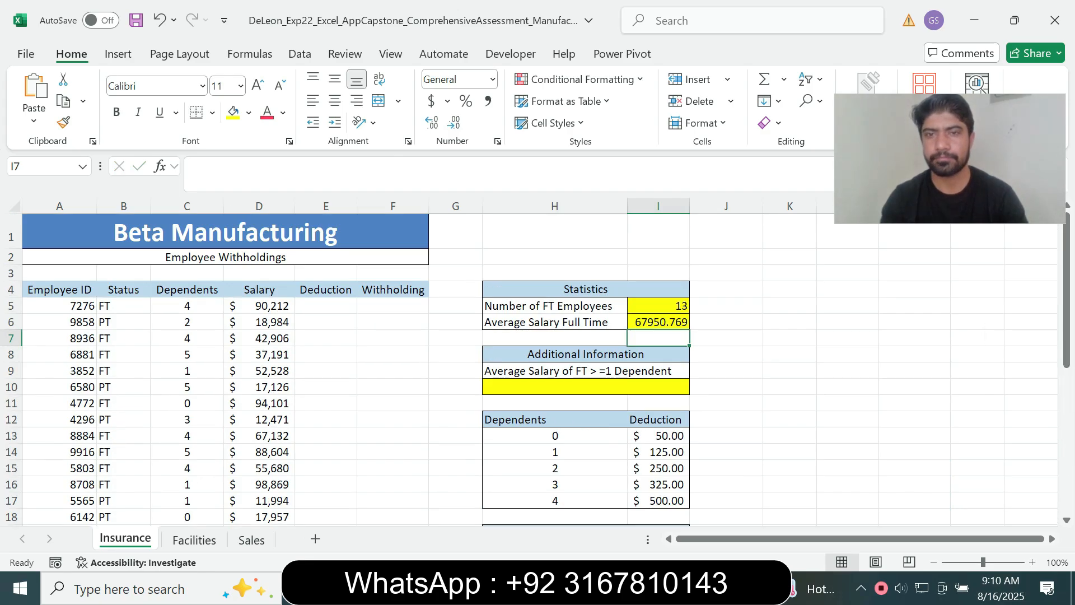
Check the step 4 formatting requirement in the Word instructions and apply the English (United States) dollar Accounting format to cell I6 in Excel.
{"action": "left_click", "coordinate": [658, 322]}
{"action": "key", "text": "alt+Tab"}
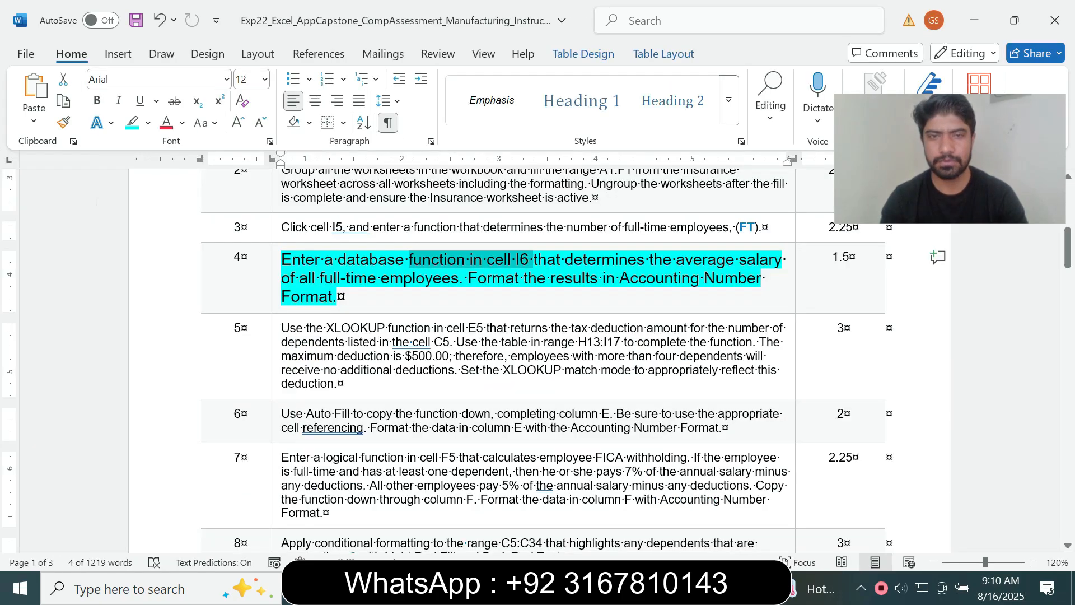
{"action": "left_click", "coordinate": [537, 260]}
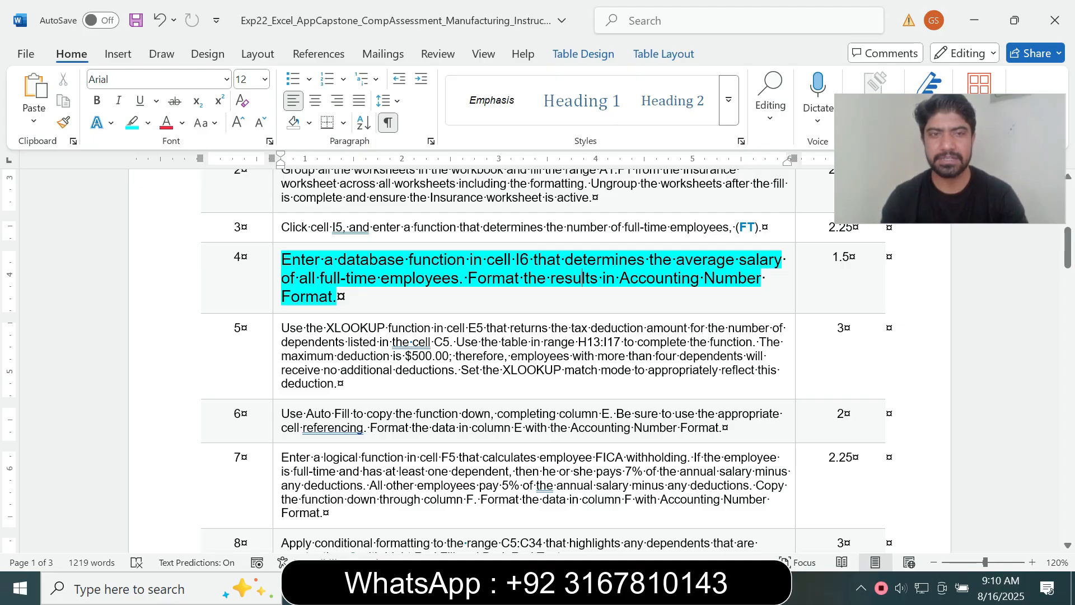
{"action": "left_click_drag", "start_coordinate": [468, 278], "coordinate": [338, 297]}
{"action": "key", "text": "alt+Tab"}
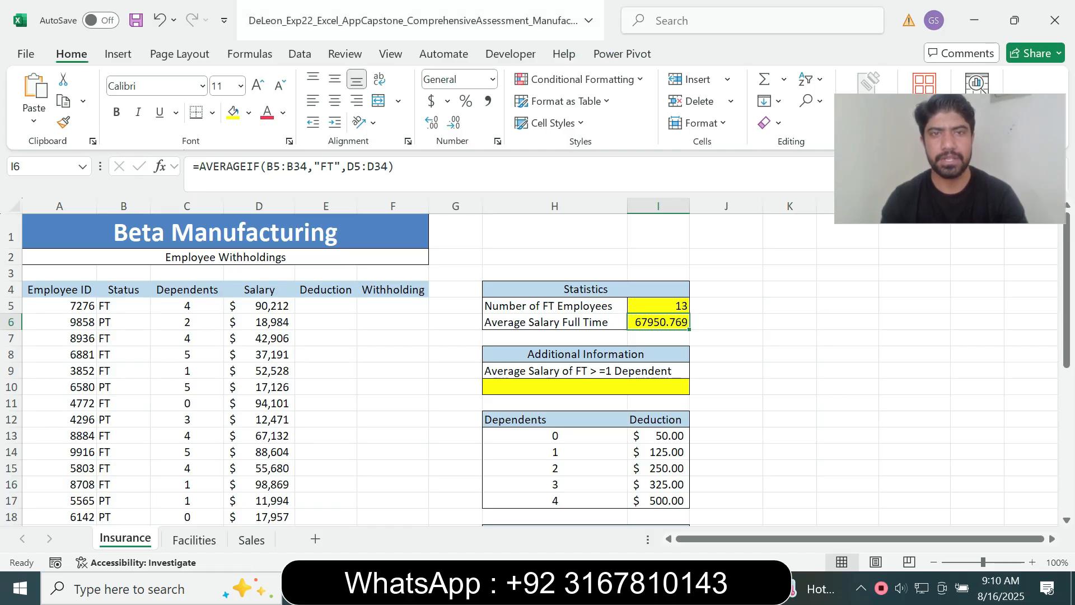
{"action": "left_click", "coordinate": [447, 102]}
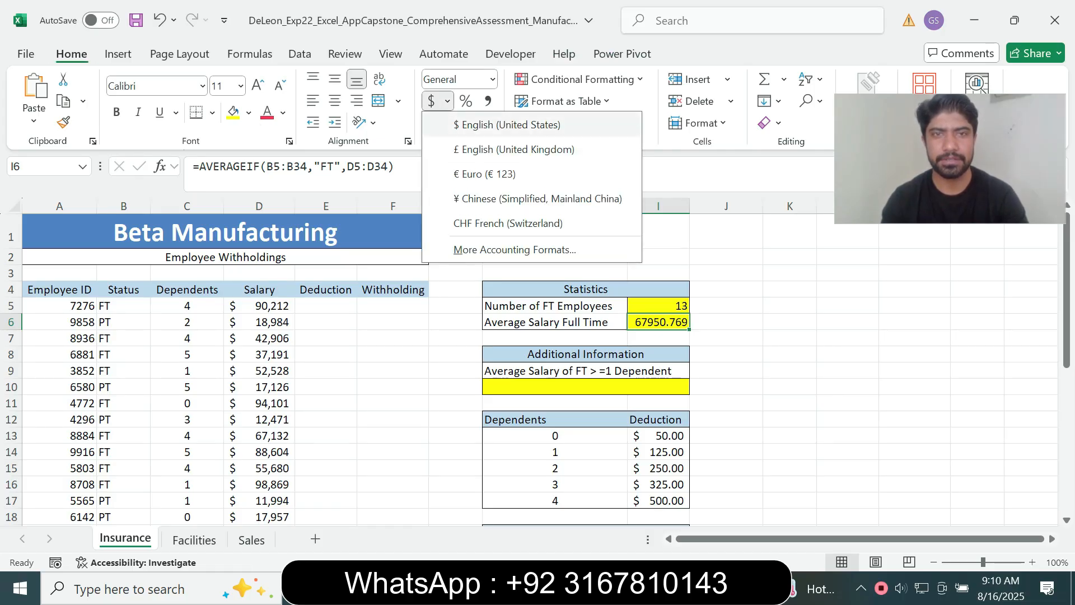
{"action": "left_click", "coordinate": [507, 121]}
Switch back to the Word instructions, reset the step 4 text to 9 pt and remove its highlight.
{"action": "key", "text": "alt+Tab"}
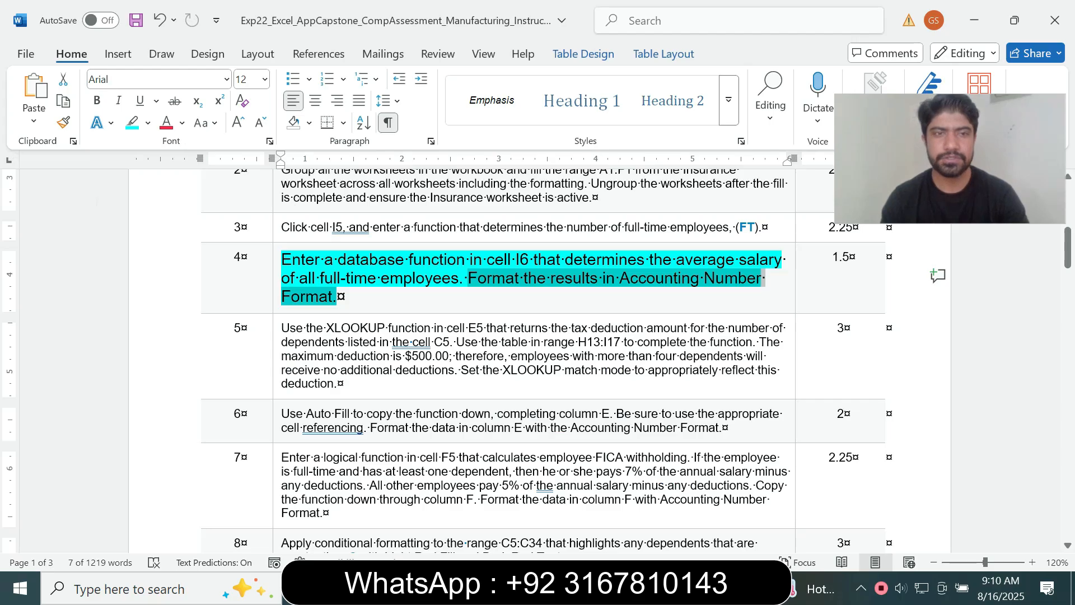
{"action": "left_click", "coordinate": [277, 290]}
{"action": "left_click", "coordinate": [380, 238]}
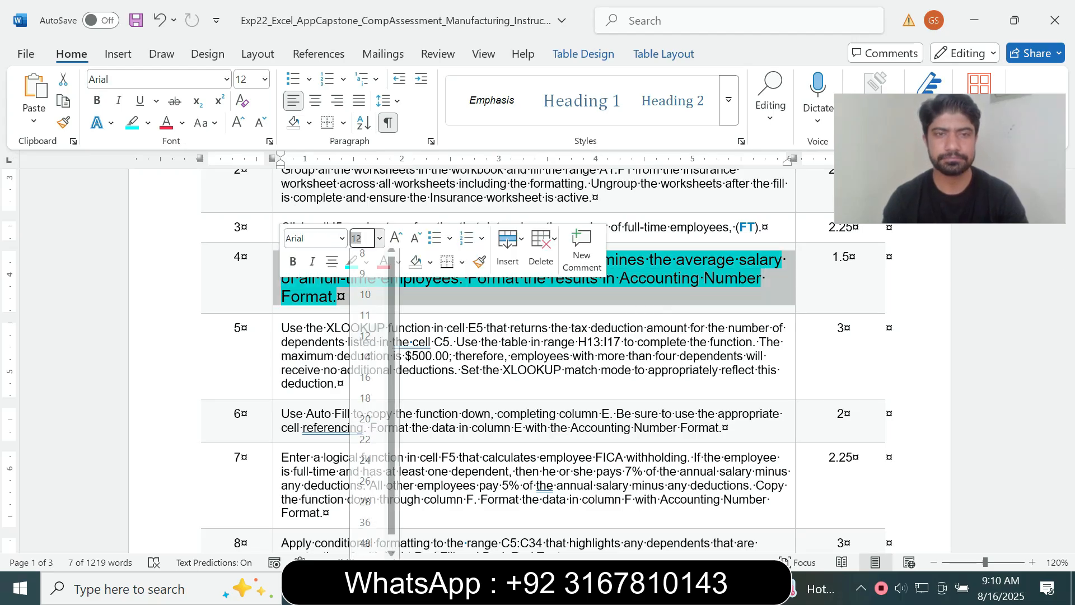
{"action": "left_click", "coordinate": [364, 280]}
{"action": "left_click", "coordinate": [366, 262]}
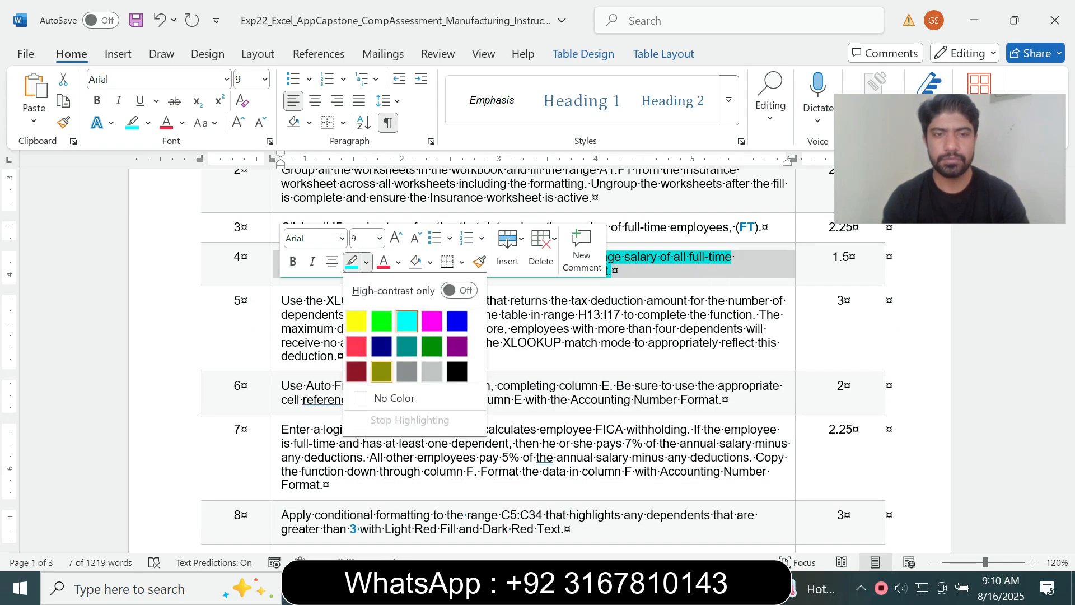
{"action": "left_click", "coordinate": [384, 396]}
Enlarge the step 5 instruction text to 14 pt and highlight it in turquoise.
{"action": "left_click", "coordinate": [277, 322]}
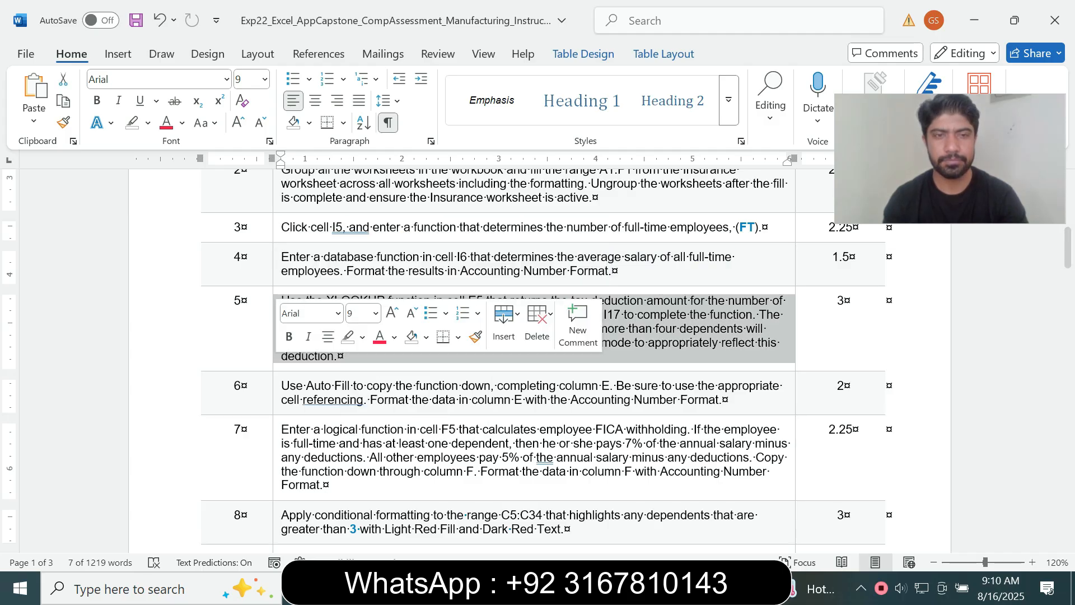
{"action": "left_click", "coordinate": [376, 313]}
{"action": "left_click", "coordinate": [361, 116]}
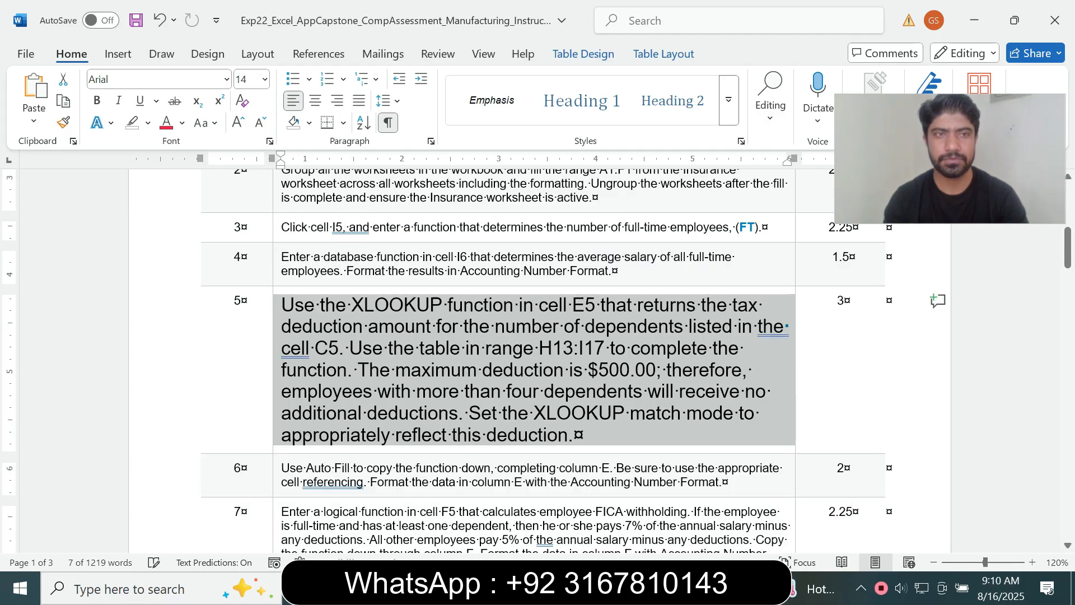
{"action": "left_click", "coordinate": [148, 123]}
{"action": "left_click", "coordinate": [186, 182]}
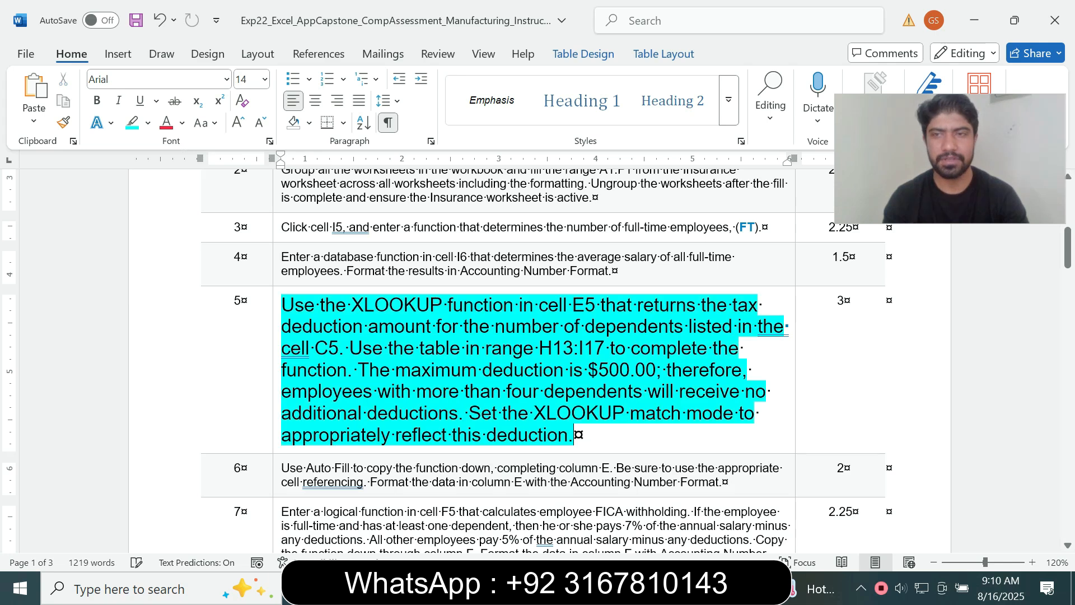
Read the step 5 instruction about the XLOOKUP tax deduction and select cell E5 on the Insurance worksheet in Excel.
{"action": "scroll", "coordinate": [537, 359], "scroll_direction": "down", "scroll_amount": 2}
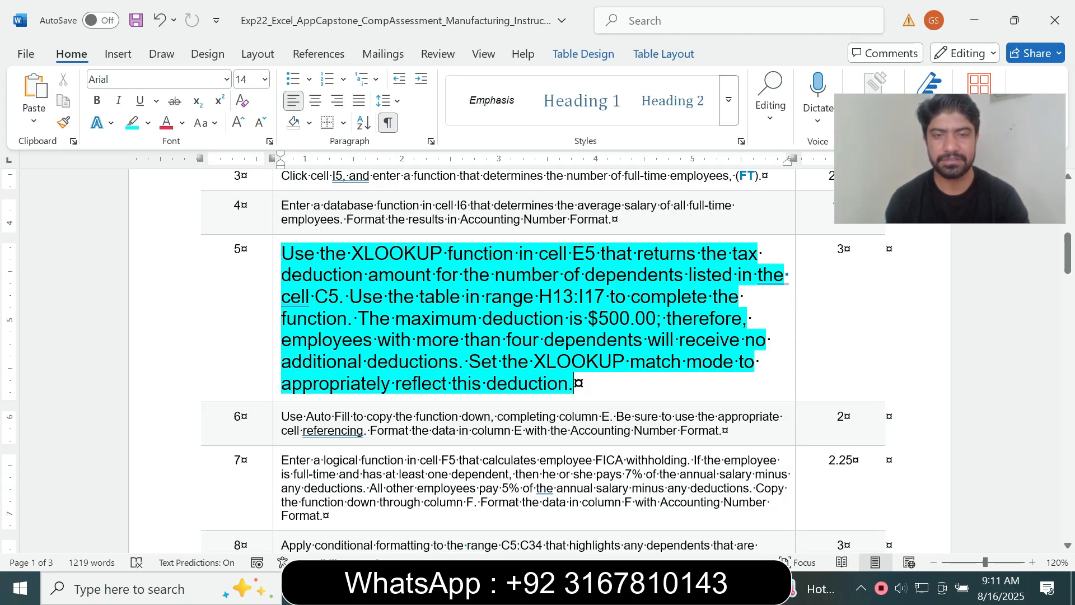
{"action": "left_click_drag", "start_coordinate": [335, 253], "coordinate": [515, 253]}
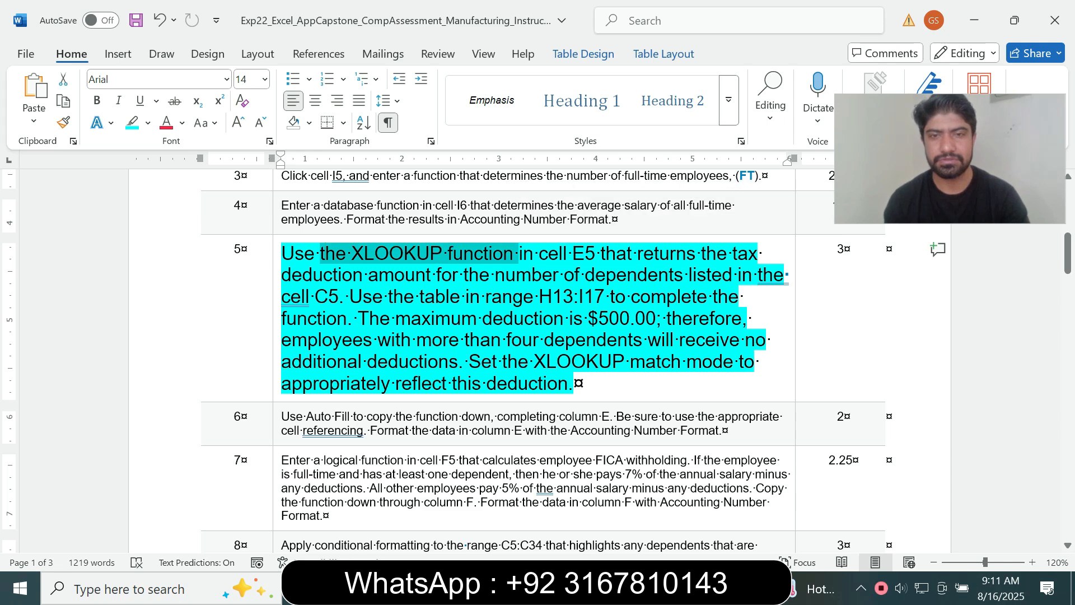
{"action": "key", "text": "alt+Tab"}
{"action": "left_click", "coordinate": [326, 306]}
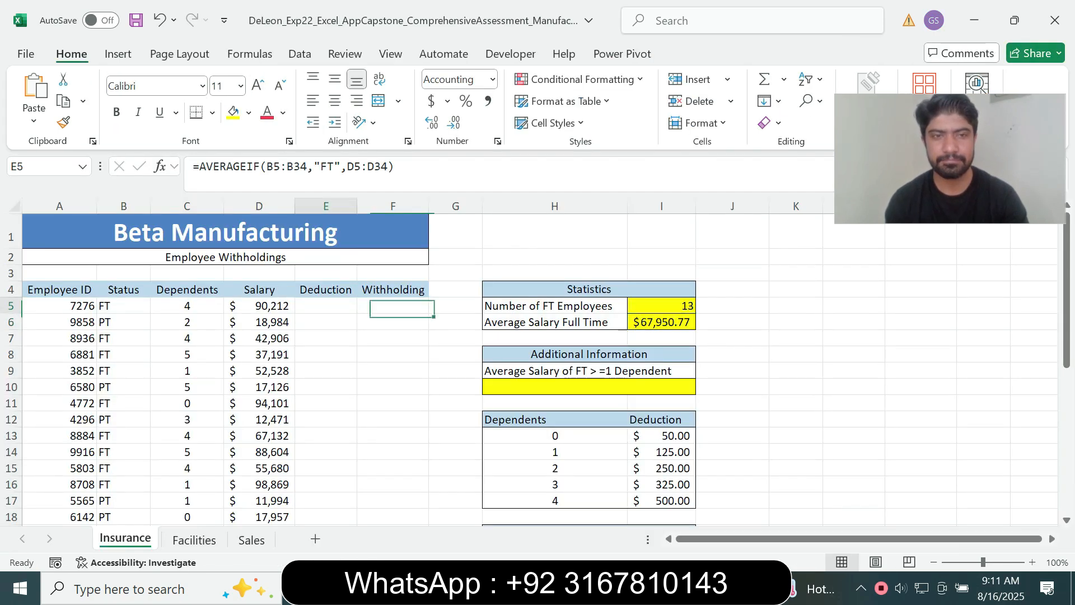
{"action": "key", "text": "alt+Tab"}
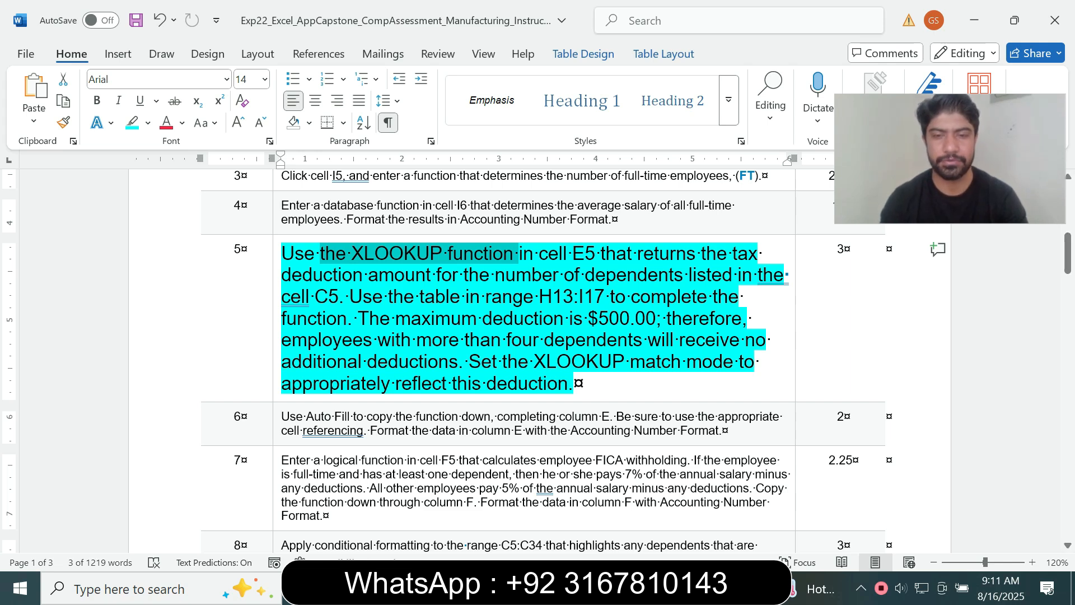
{"action": "key", "text": "alt+Tab"}
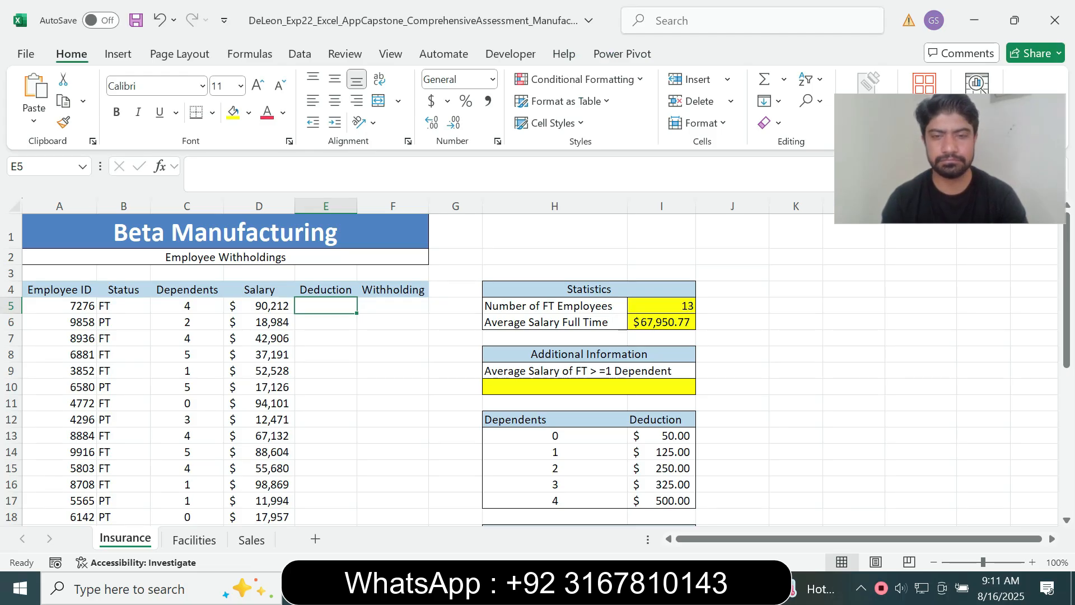
{"action": "key", "text": "alt+Tab"}
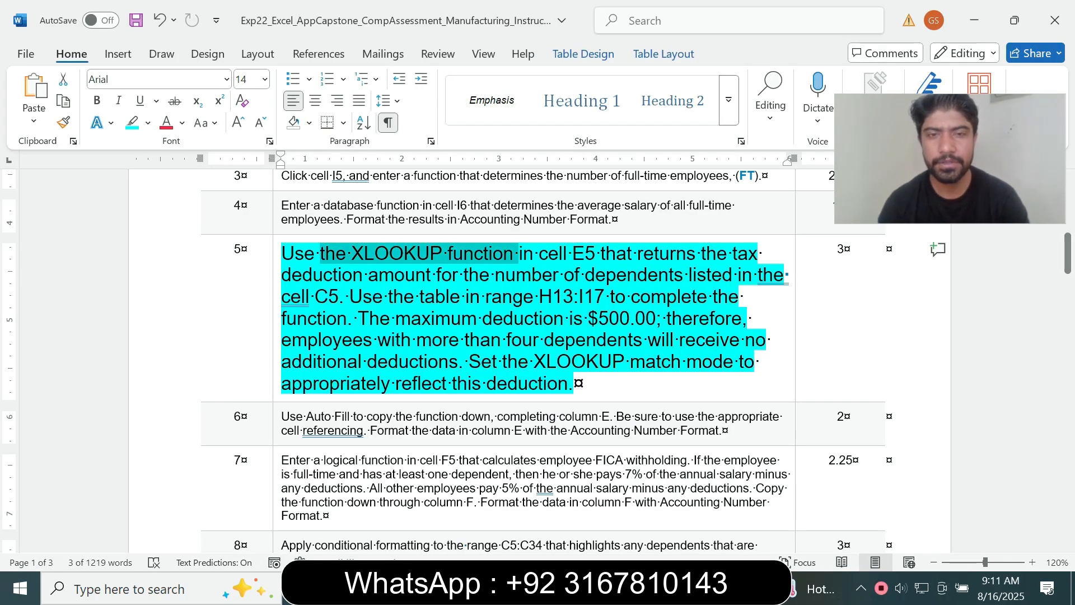
{"action": "key", "text": "alt+Tab"}
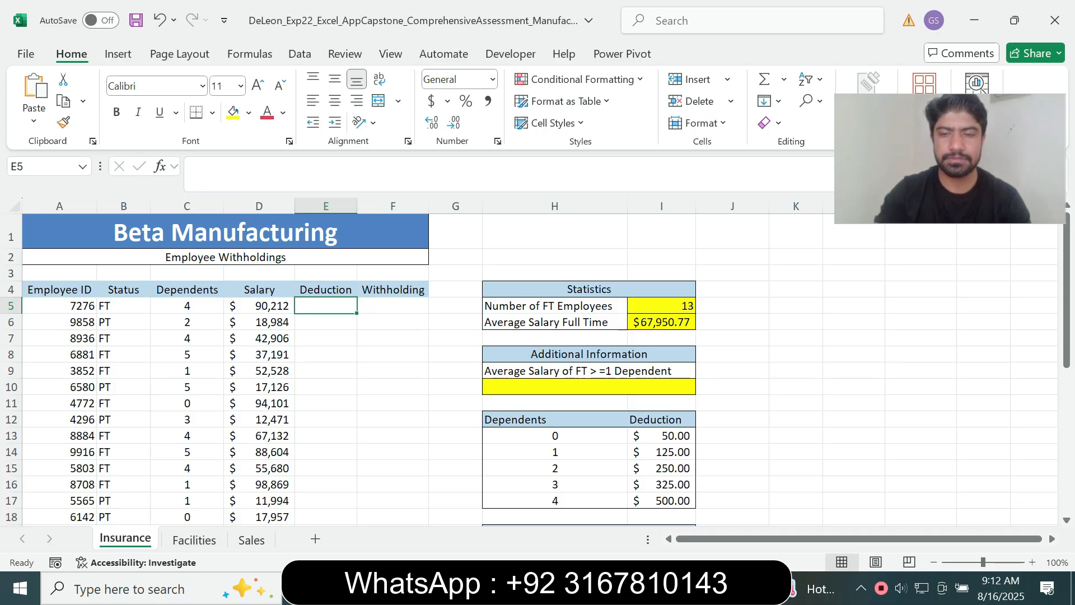
Start a VLOOKUP formula in cell E5 with C5 as the lookup value.
{"action": "type", "text": "=vl"}
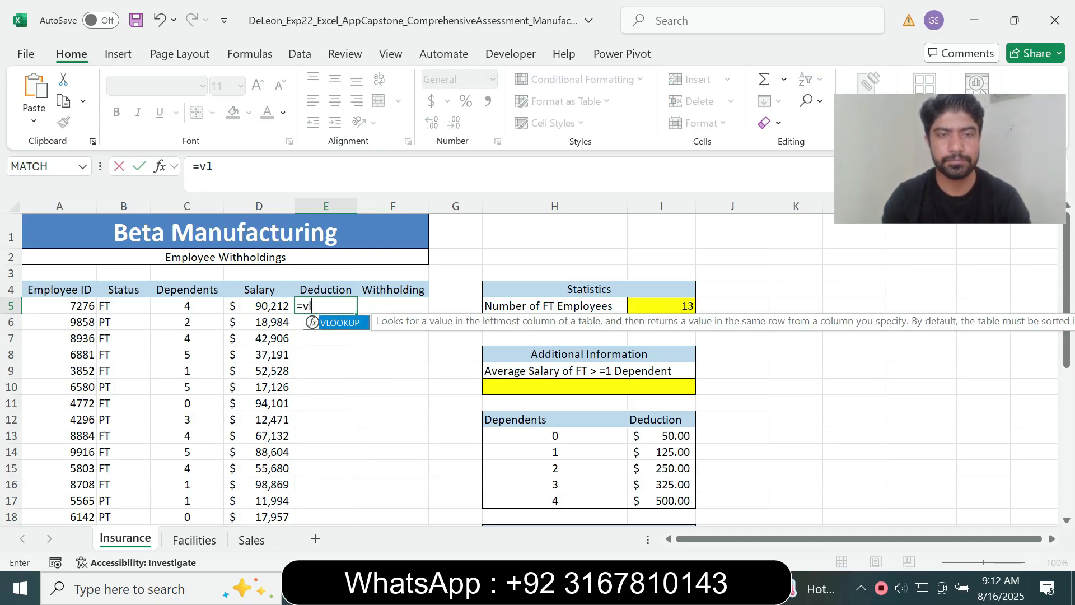
{"action": "key", "text": "Tab"}
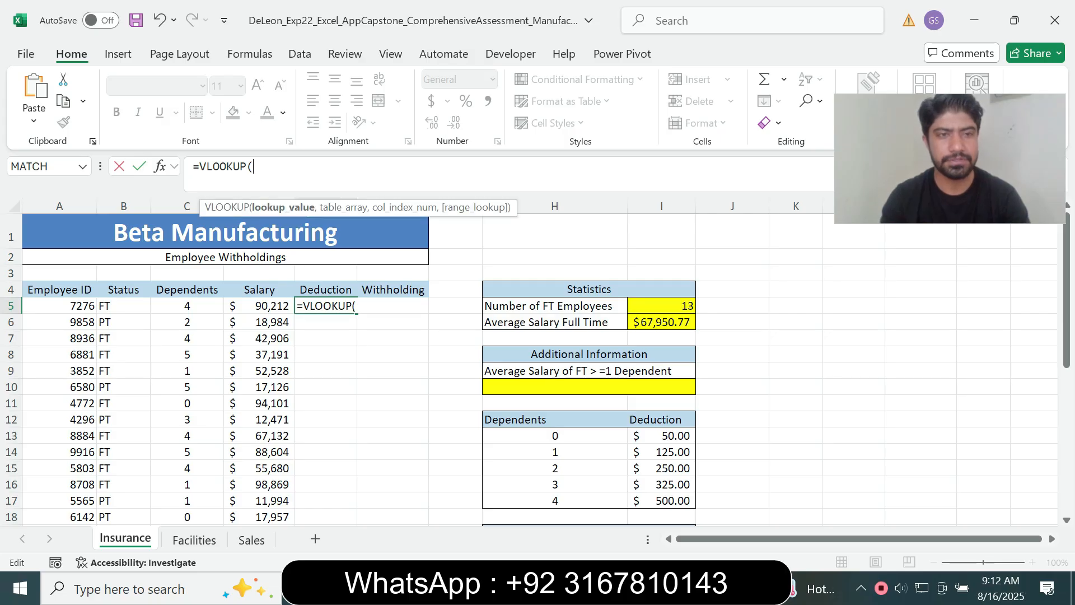
{"action": "left_click", "coordinate": [187, 306]}
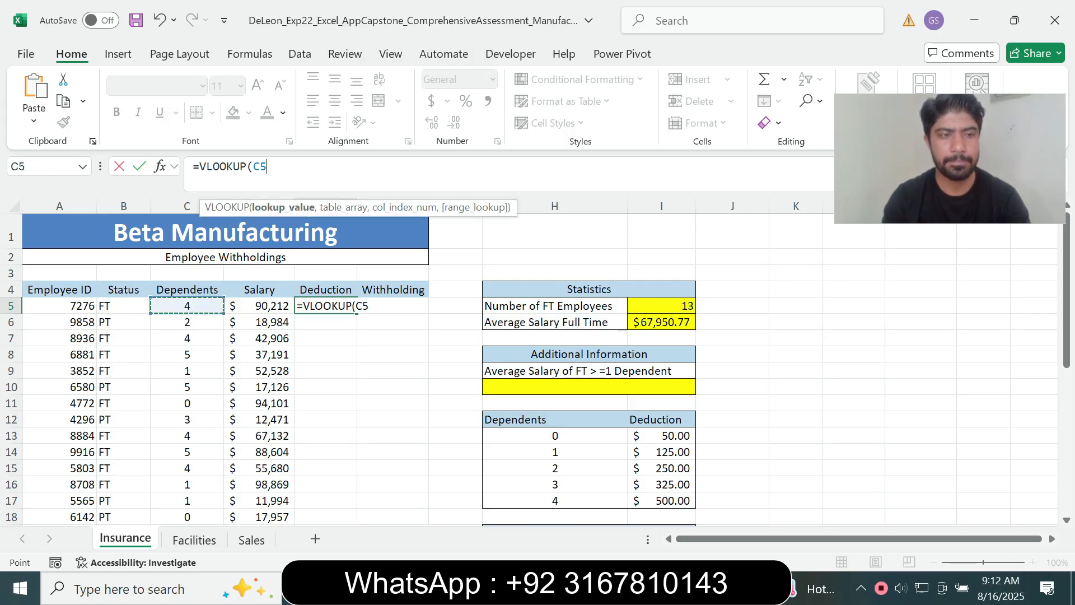
{"action": "type", "text": ","}
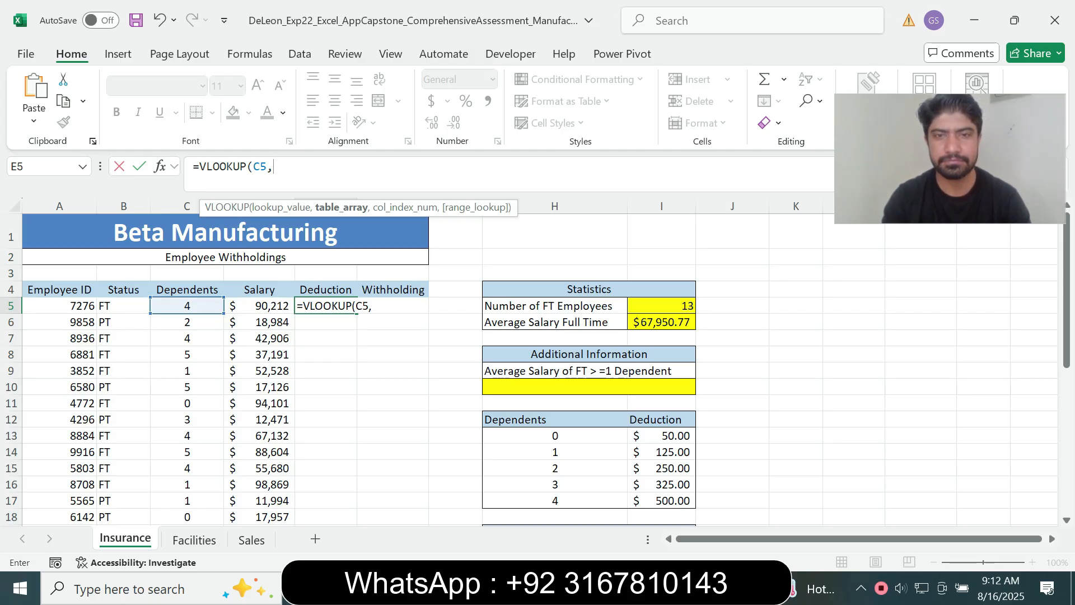
{"action": "left_click", "coordinate": [554, 435]}
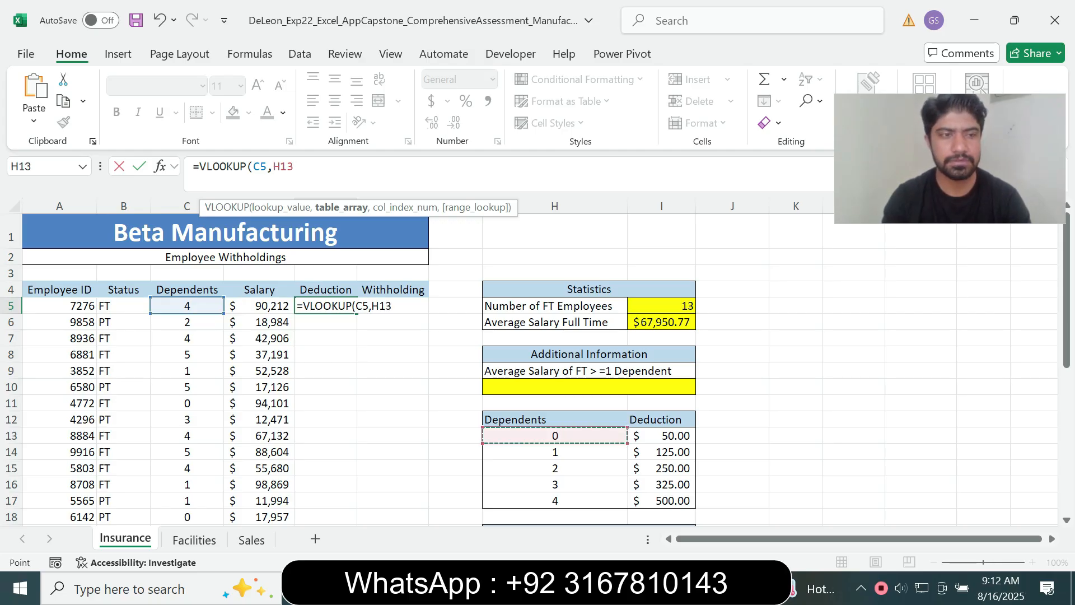
{"action": "key", "text": "F4"}
{"action": "type", "text": ","}
{"action": "key", "text": "BackSpace"}
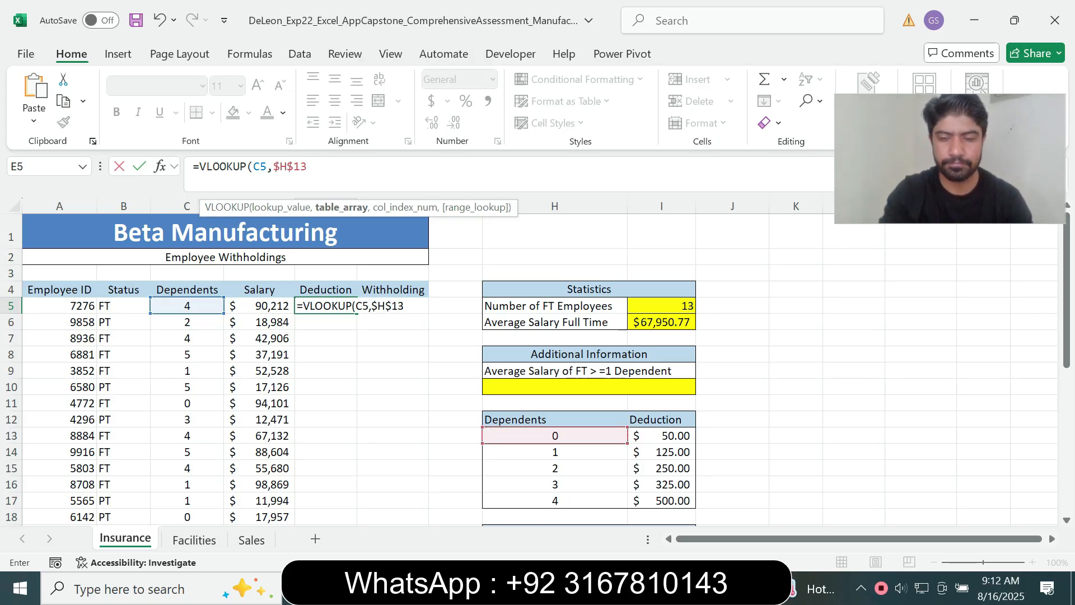
{"action": "left_click_drag", "start_coordinate": [555, 436], "coordinate": [661, 516]}
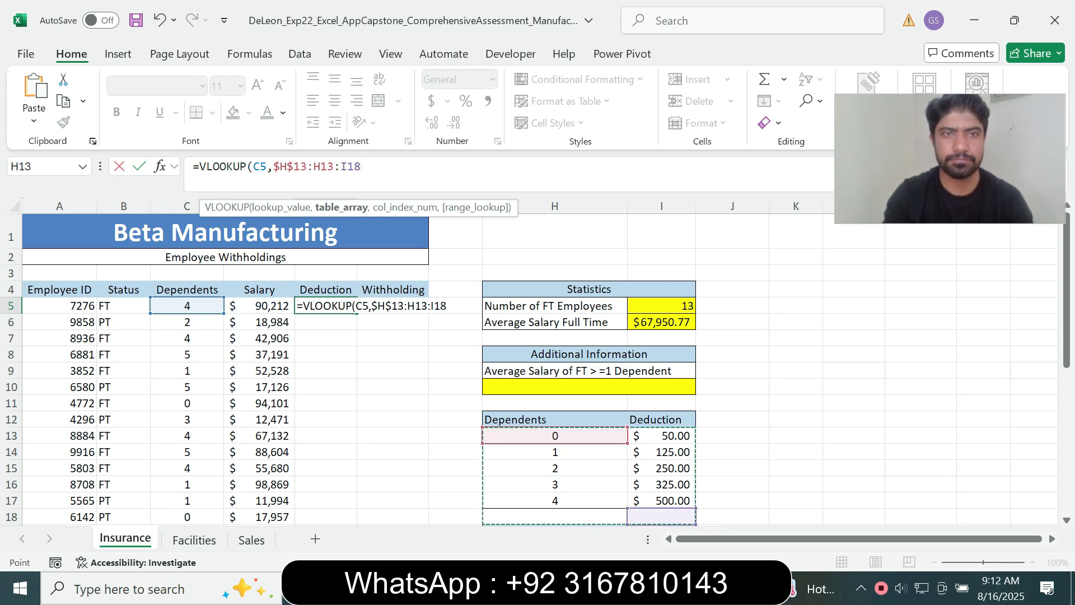
{"action": "key", "text": "shift+Left"}
{"action": "key", "text": "shift+Left"}
{"action": "key", "text": "shift+Left"}
{"action": "key", "text": "shift+Left"}
{"action": "key", "text": "shift+Left"}
{"action": "key", "text": "shift+Left"}
{"action": "key", "text": "shift+Left"}
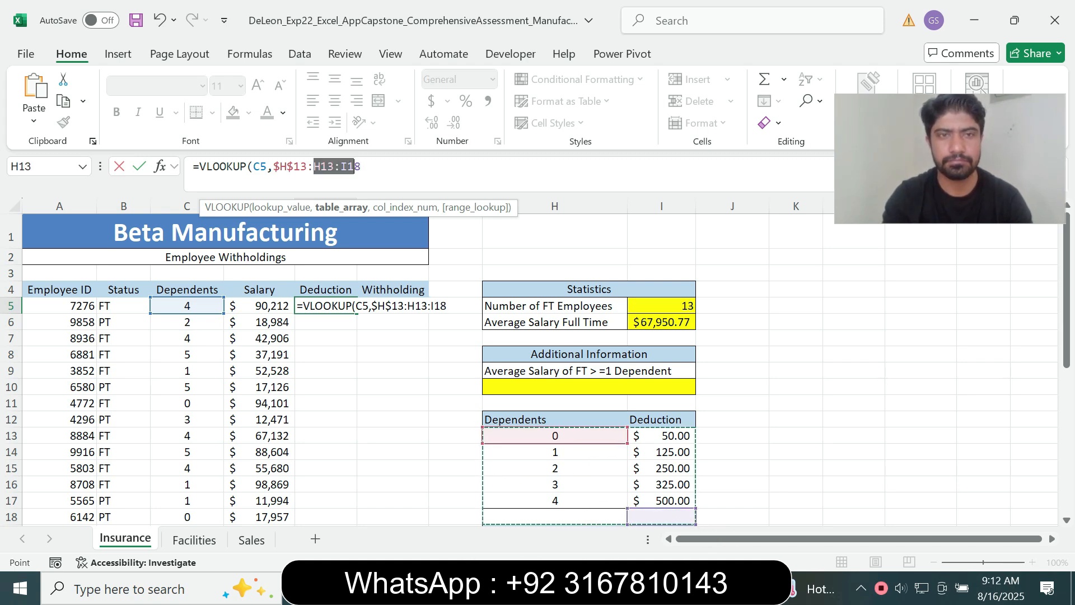
{"action": "key", "text": "BackSpace"}
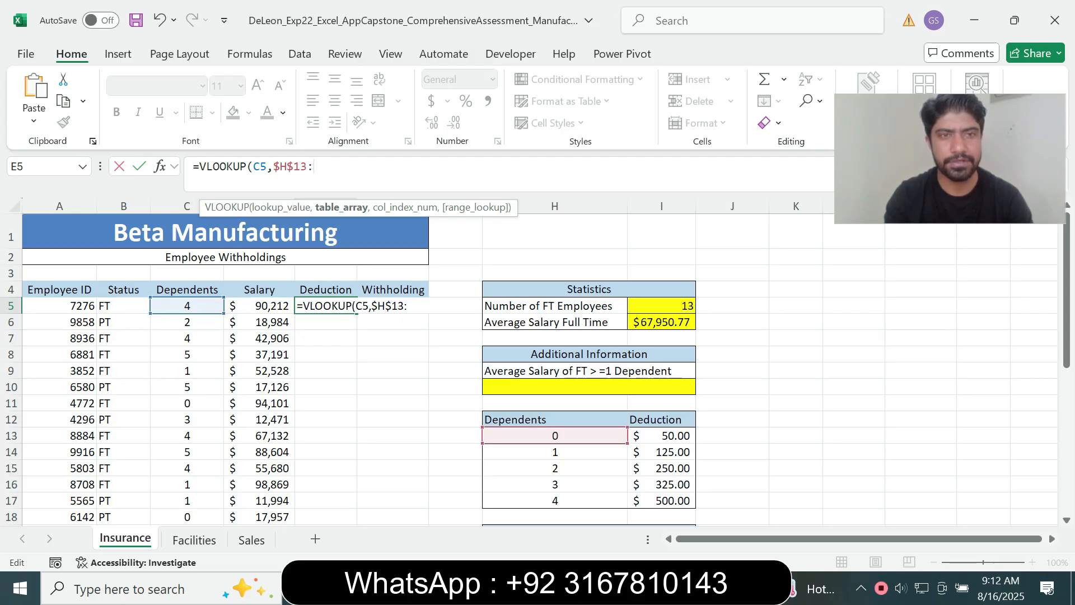
{"action": "key", "text": "shift+Left"}
{"action": "key", "text": "shift+Left"}
{"action": "key", "text": "shift+Left"}
{"action": "key", "text": "shift+Left"}
{"action": "key", "text": "shift+Left"}
{"action": "key", "text": "shift+Left"}
{"action": "key", "text": "BackSpace"}
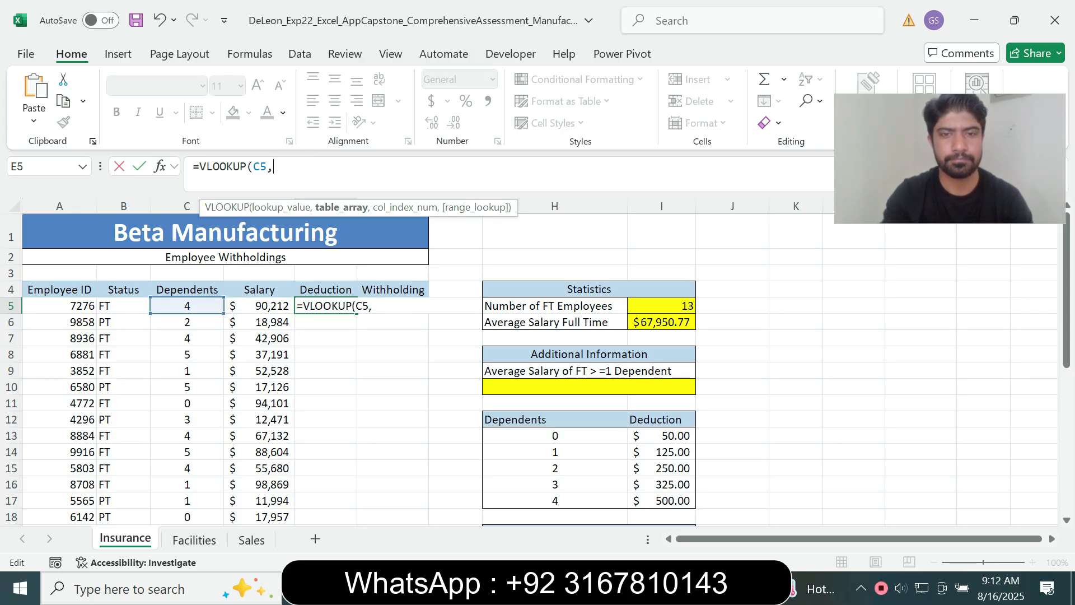
Complete the VLOOKUP in E5 with the absolute table range $H$13:$I$17 and column index 2, and reselect E5.
{"action": "left_click_drag", "start_coordinate": [555, 435], "coordinate": [662, 500]}
{"action": "key", "text": "F4"}
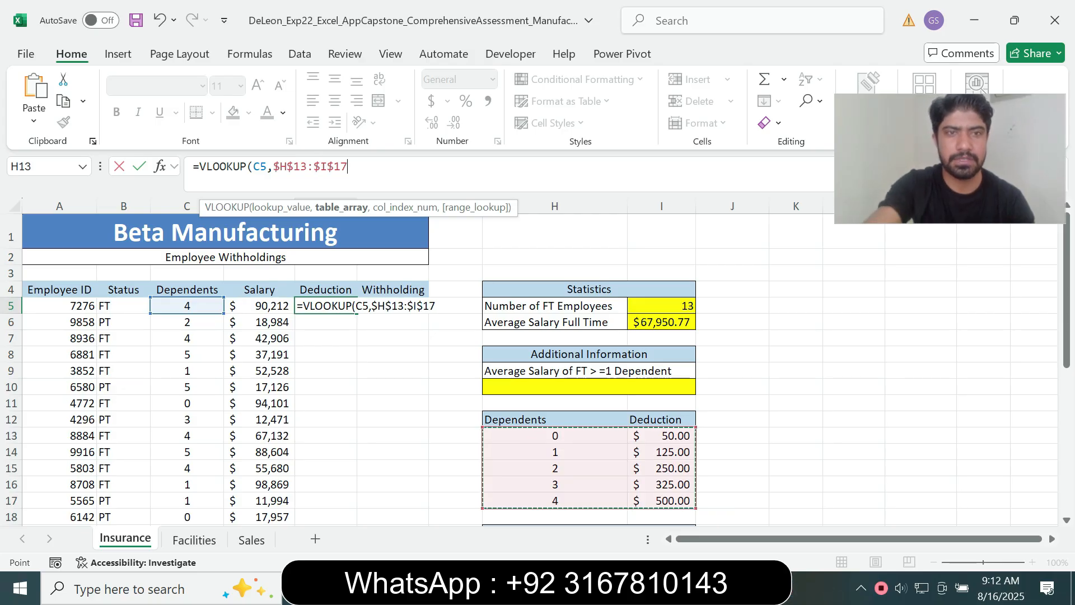
{"action": "type", "text": ","}
{"action": "type", "text": "2)"}
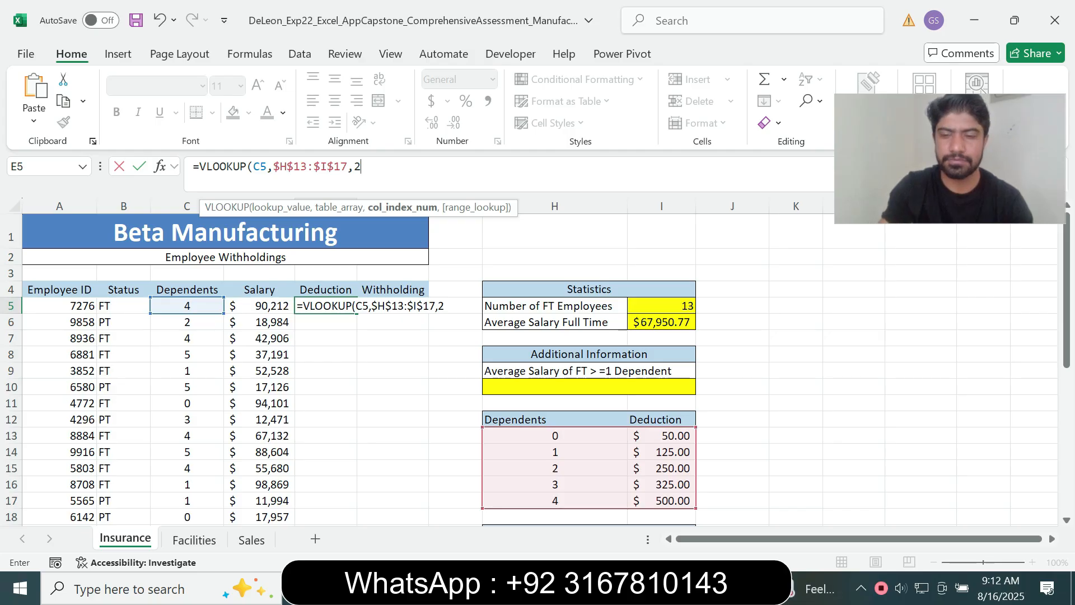
{"action": "key", "text": "Return"}
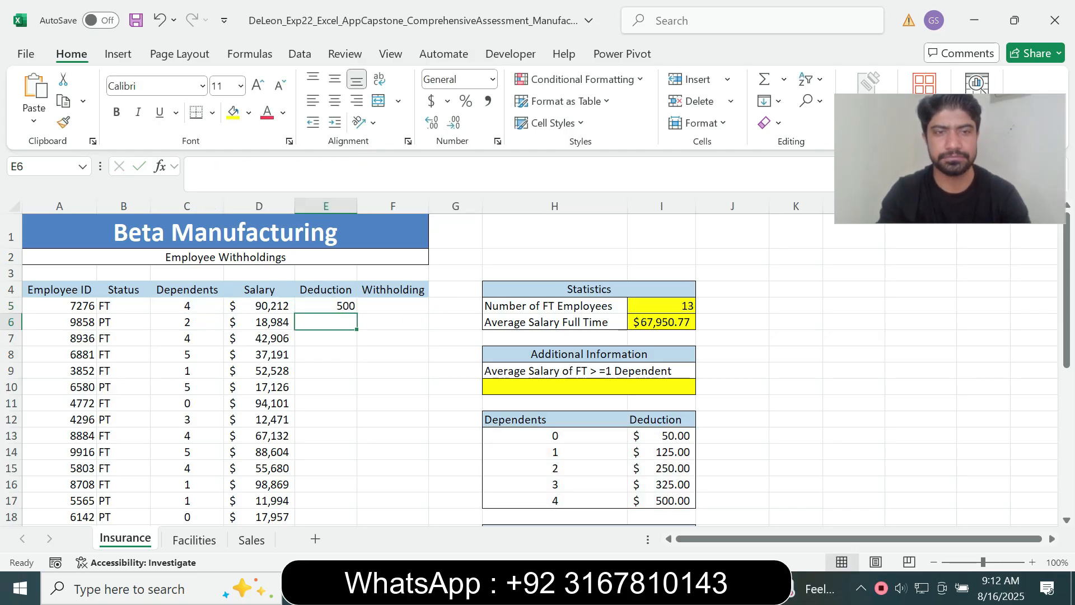
{"action": "key", "text": "Up"}
Switch to the Word instructions, reduce the step 5 text to 8 pt and remove its highlight.
{"action": "key", "text": "alt+Tab"}
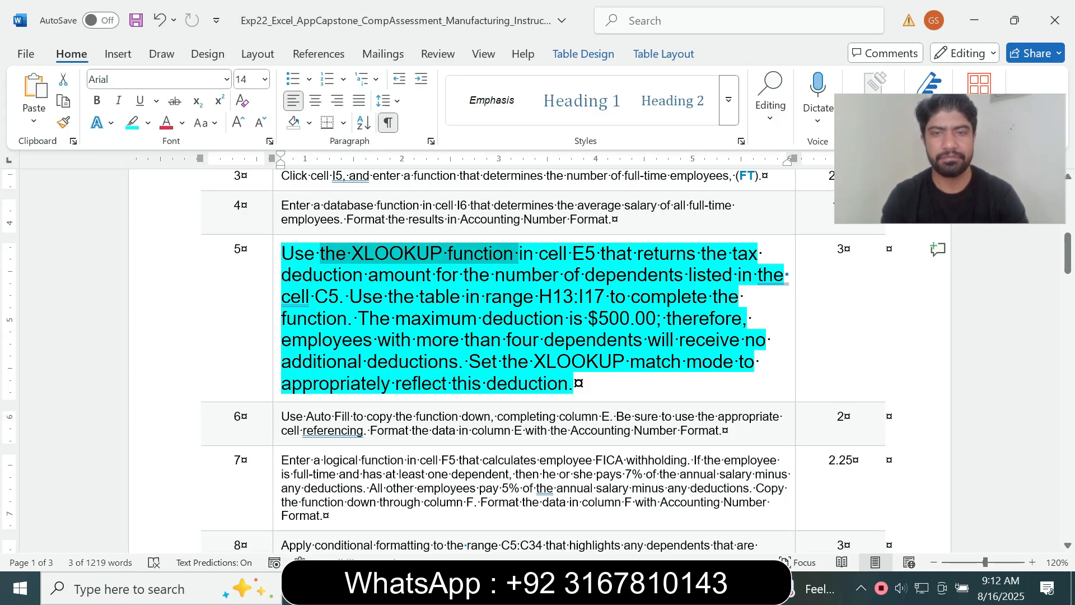
{"action": "left_click", "coordinate": [277, 314]}
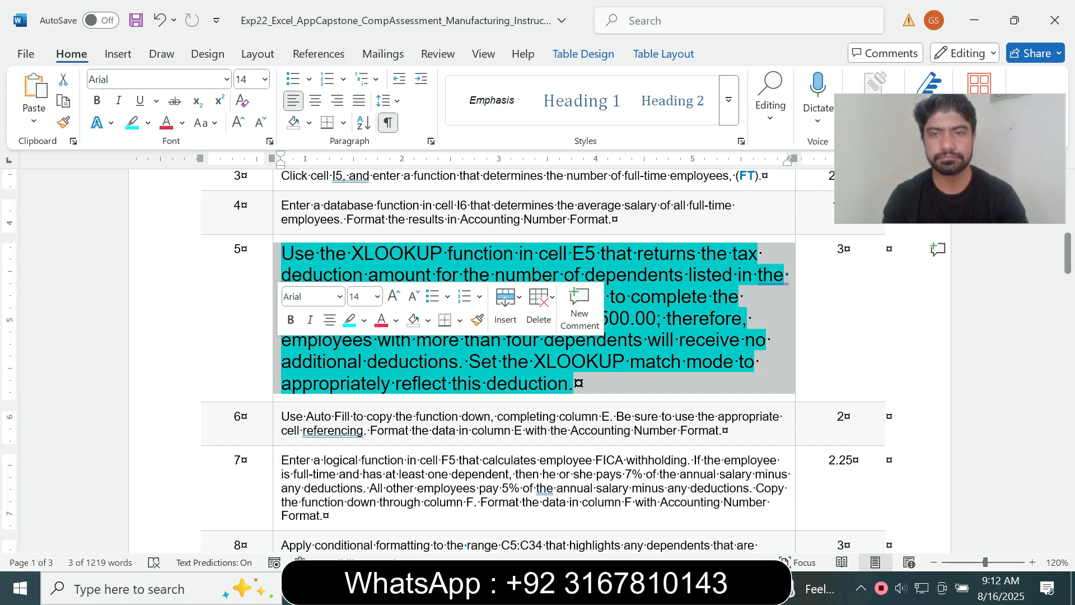
{"action": "left_click", "coordinate": [377, 296]}
{"action": "left_click", "coordinate": [360, 11]}
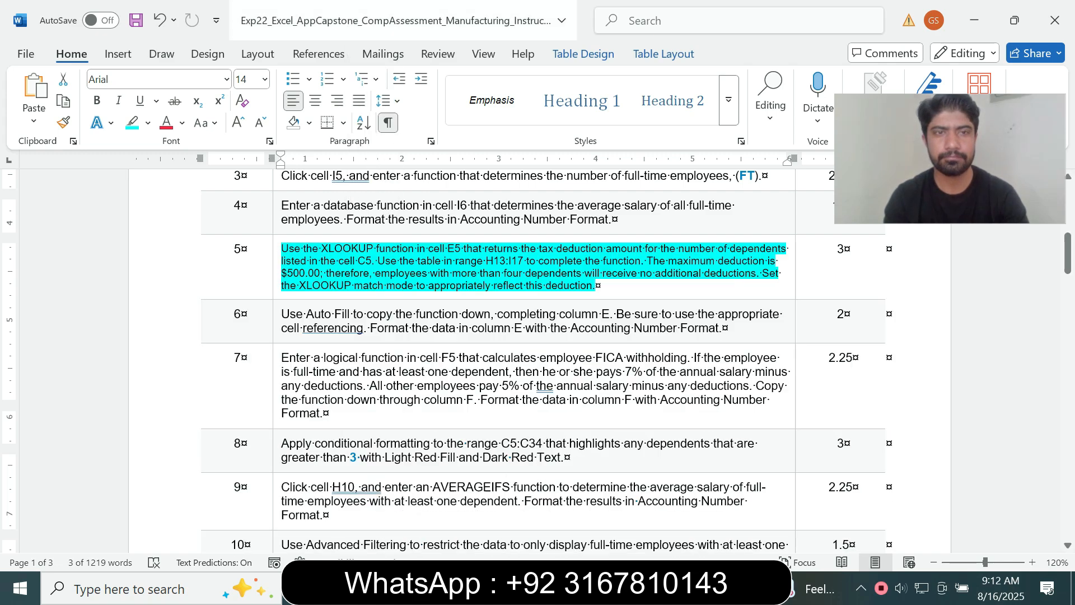
{"action": "left_click", "coordinate": [148, 122]}
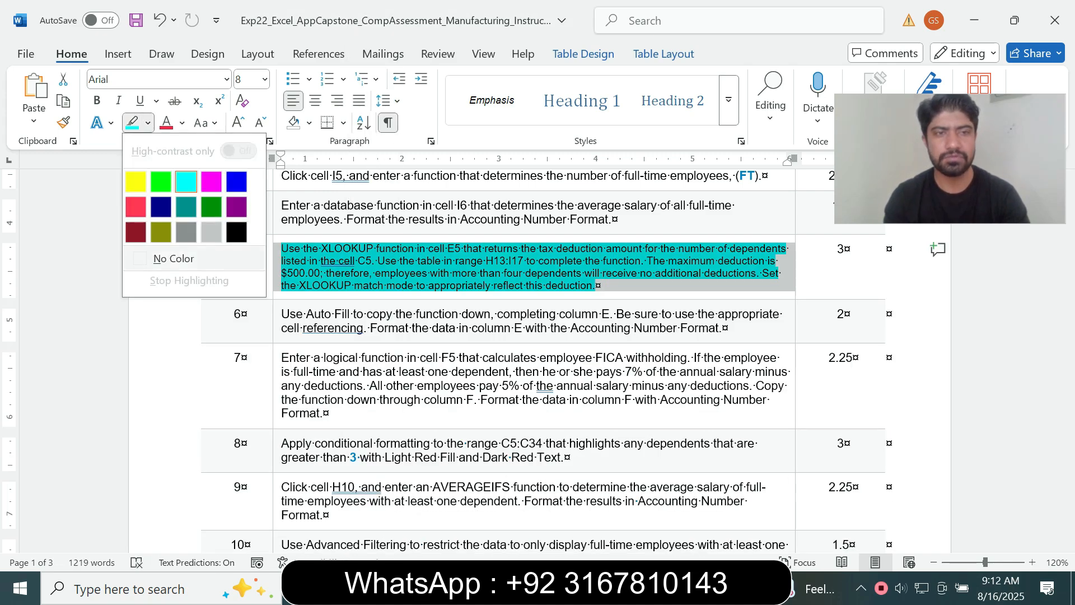
{"action": "left_click", "coordinate": [173, 259]}
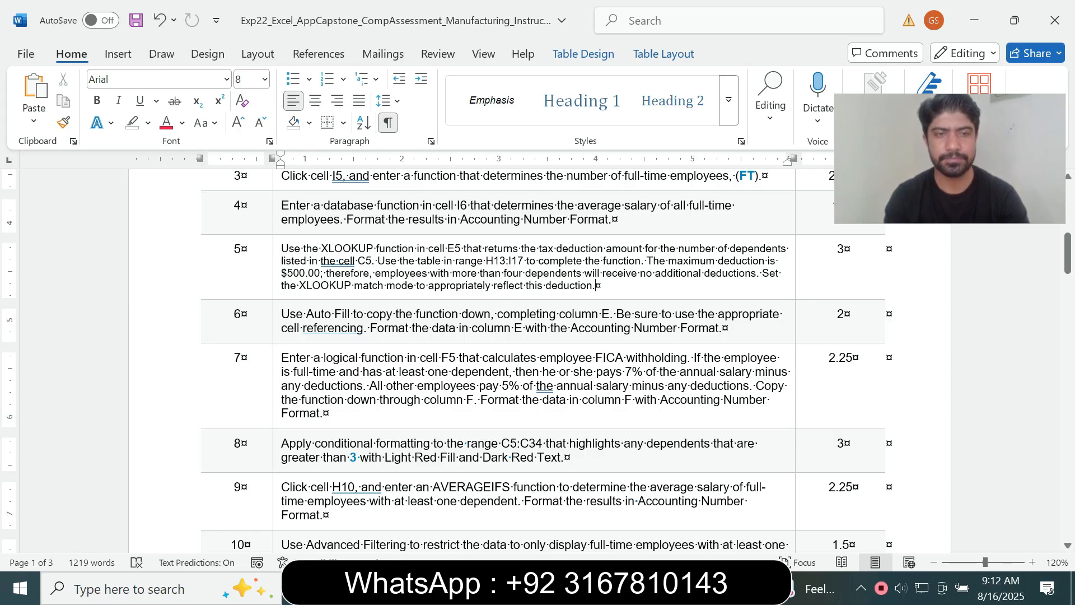
Enlarge the step 6 instruction text to 12 pt and highlight it in turquoise.
{"action": "left_click", "coordinate": [277, 319]}
{"action": "left_click", "coordinate": [377, 283]}
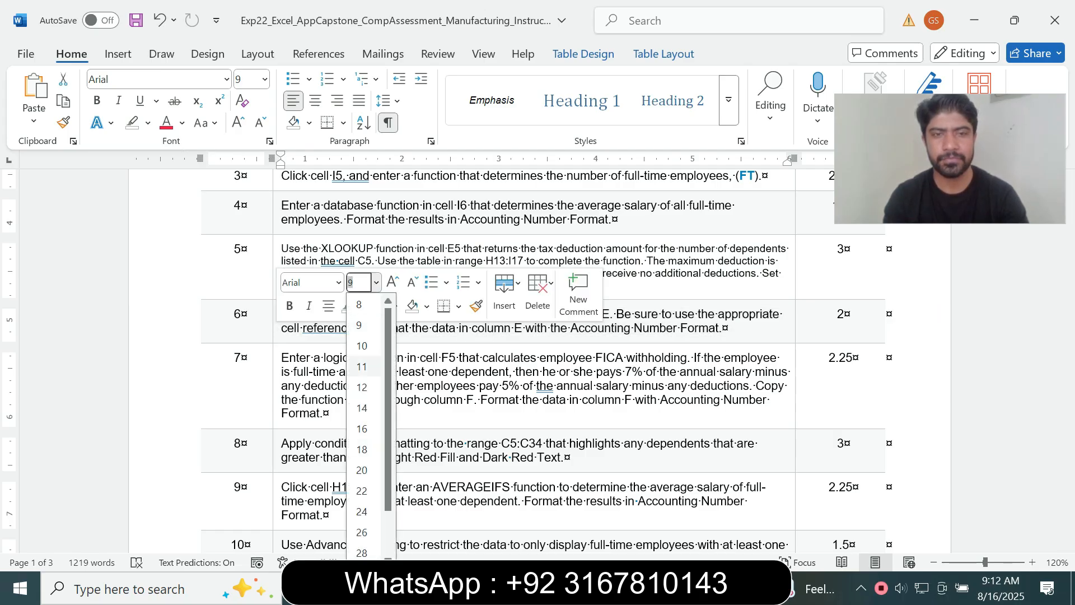
{"action": "left_click", "coordinate": [362, 387]}
{"action": "left_click", "coordinate": [362, 306]}
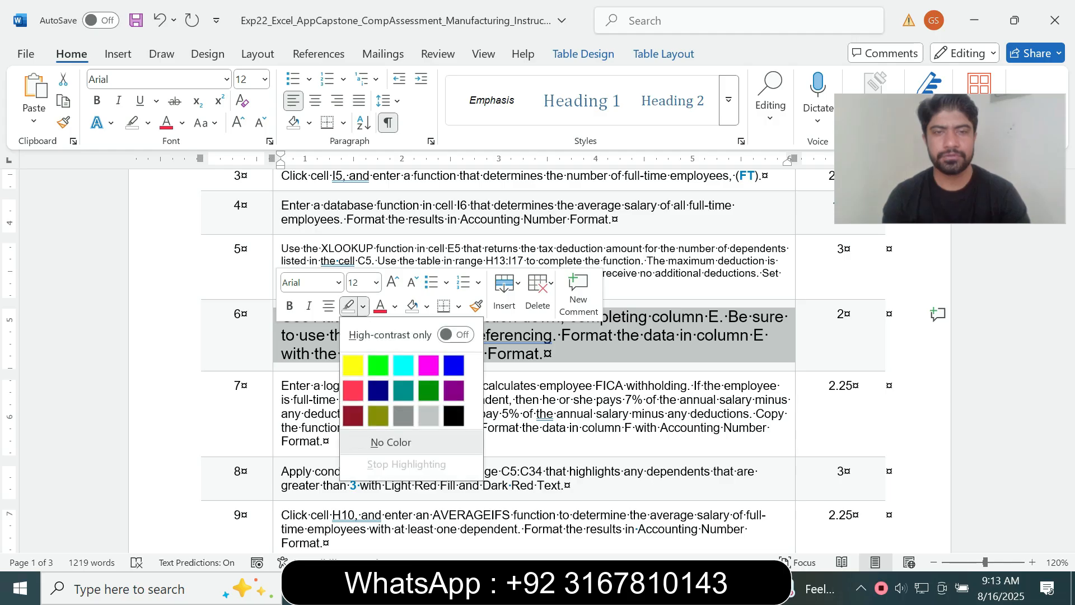
{"action": "left_click", "coordinate": [403, 365]}
{"action": "left_click", "coordinate": [359, 385]}
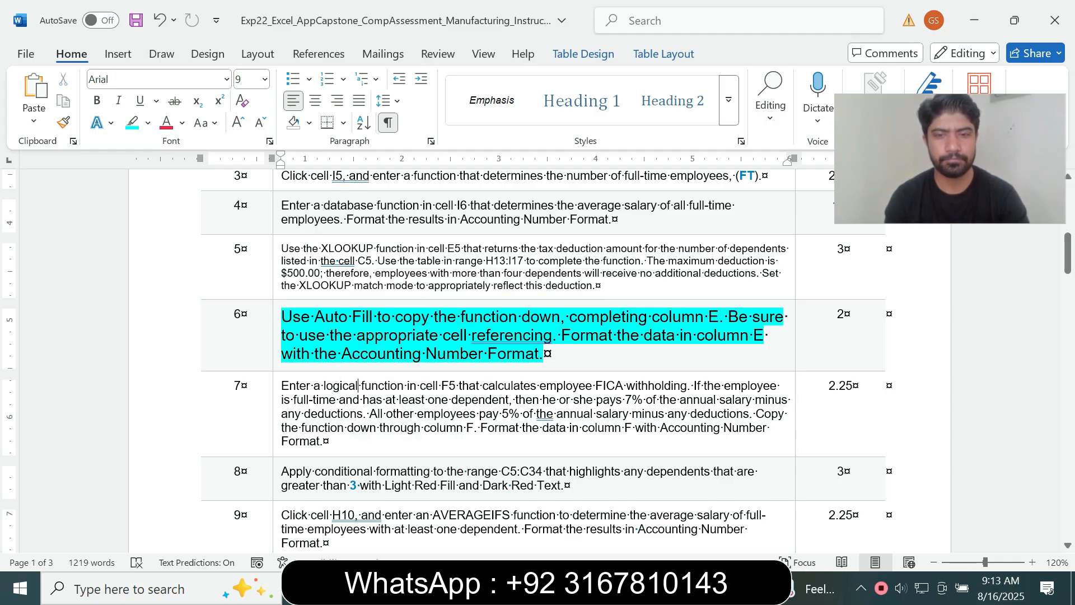
Switch to Excel, recheck the step 6 instruction in Word, and fill the E5 formula down the Deduction column.
{"action": "key", "text": "alt+Tab"}
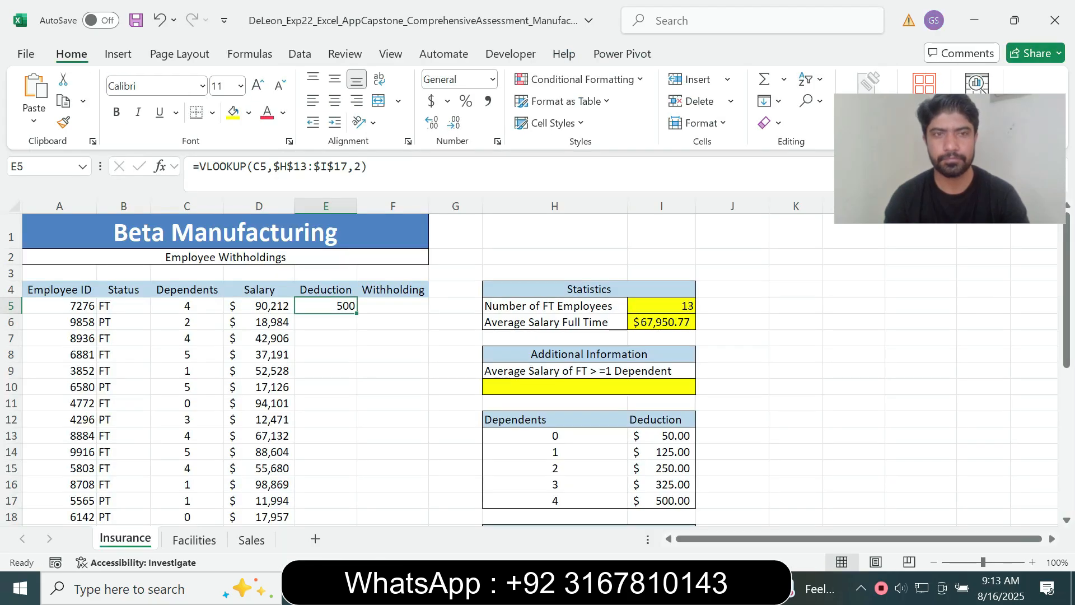
{"action": "key", "text": "alt+Tab"}
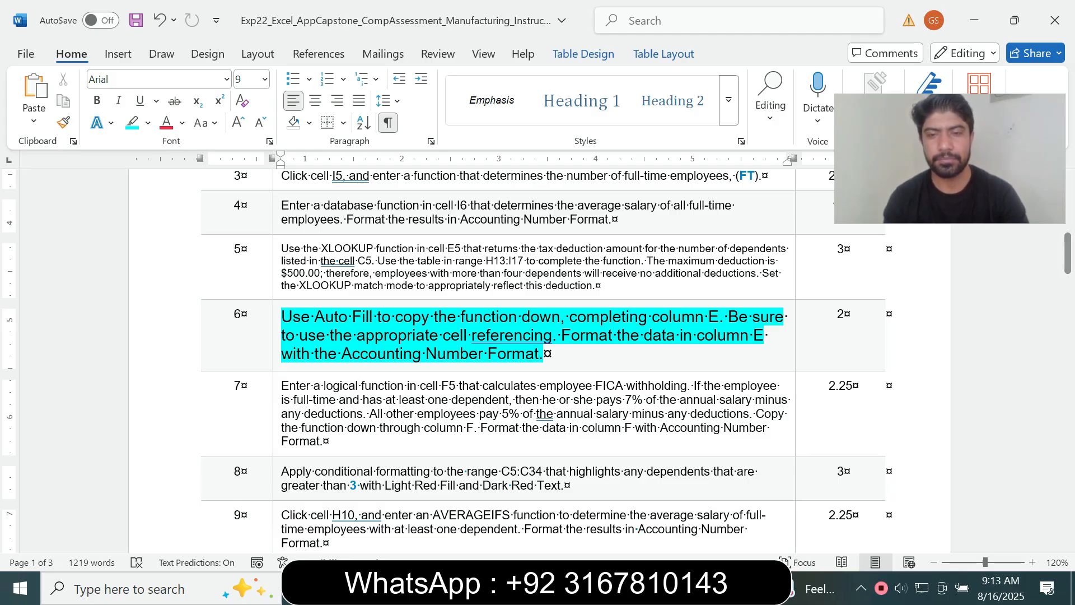
{"action": "key", "text": "alt+Tab"}
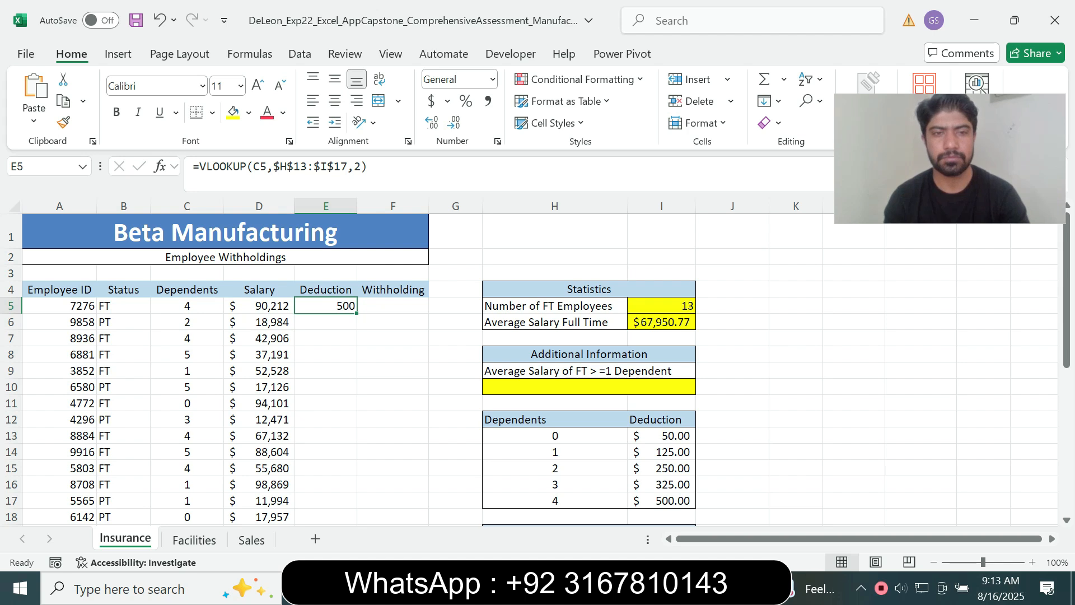
{"action": "double_click", "coordinate": [357, 313]}
Check the step 6 formatting requirement in Word and apply the English (United States) dollar Accounting format to the filled Deduction cells in Excel.
{"action": "key", "text": "alt+Tab"}
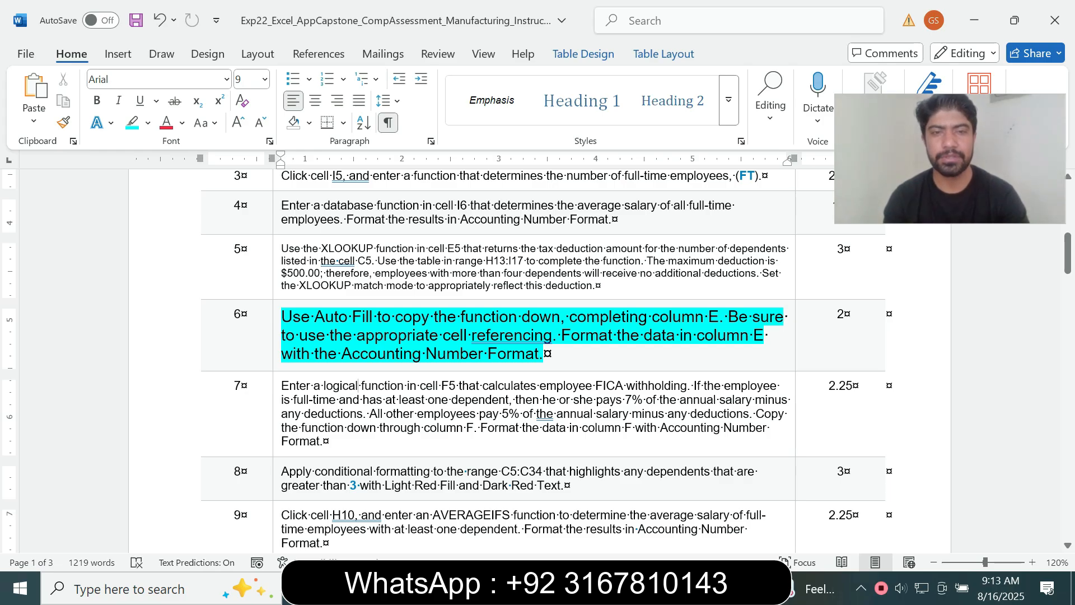
{"action": "key", "text": "alt+Tab"}
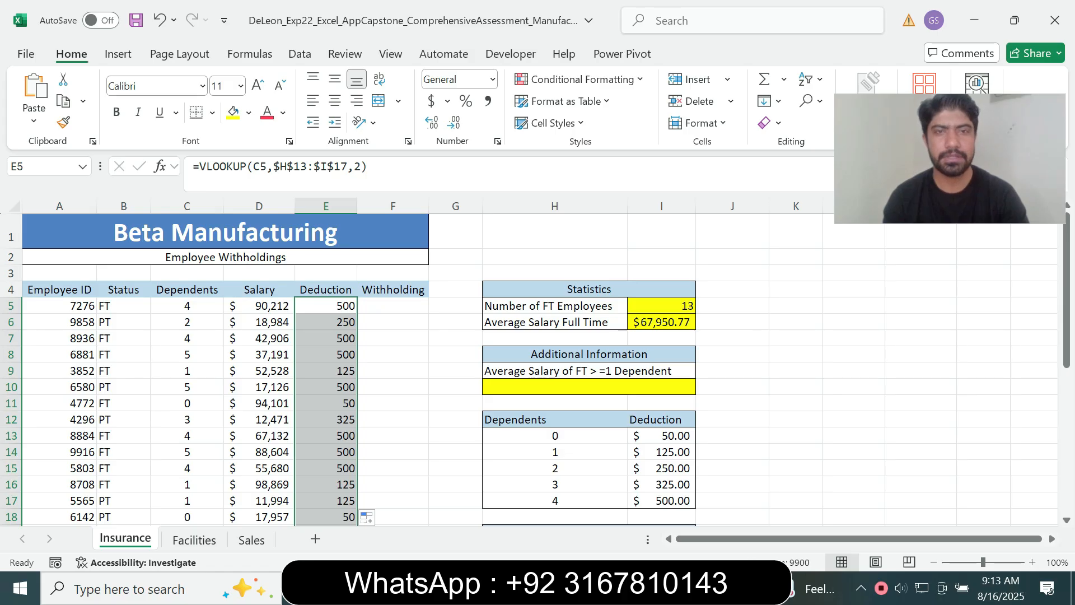
{"action": "left_click", "coordinate": [447, 101]}
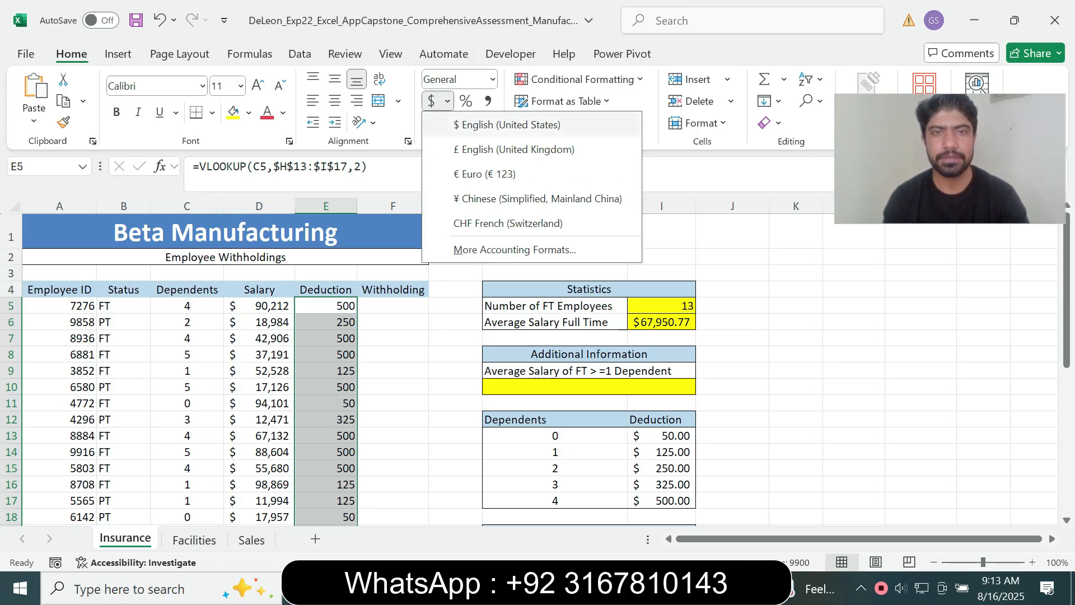
{"action": "left_click", "coordinate": [454, 122]}
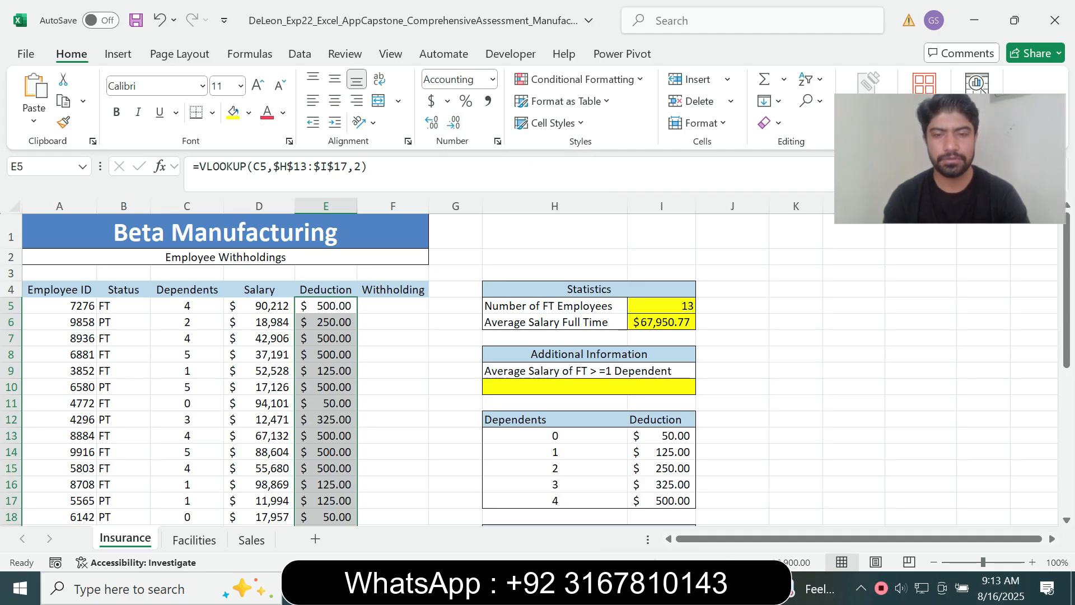
Switch back to the Word instructions, reset the step 6 text to 9 pt and remove its highlight.
{"action": "key", "text": "alt+Tab"}
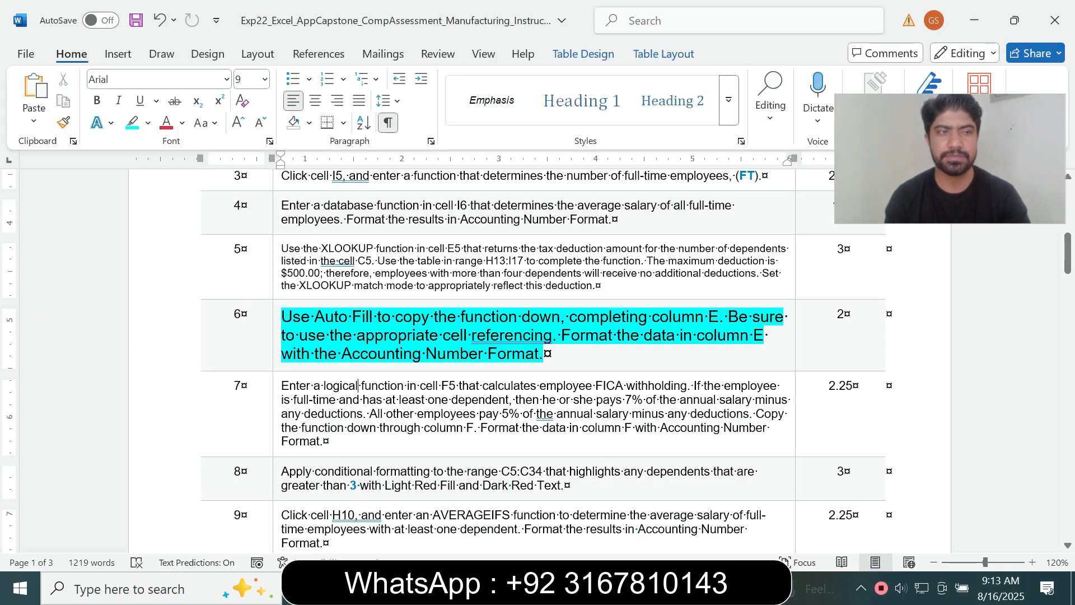
{"action": "left_click", "coordinate": [277, 352]}
{"action": "left_click", "coordinate": [376, 303]}
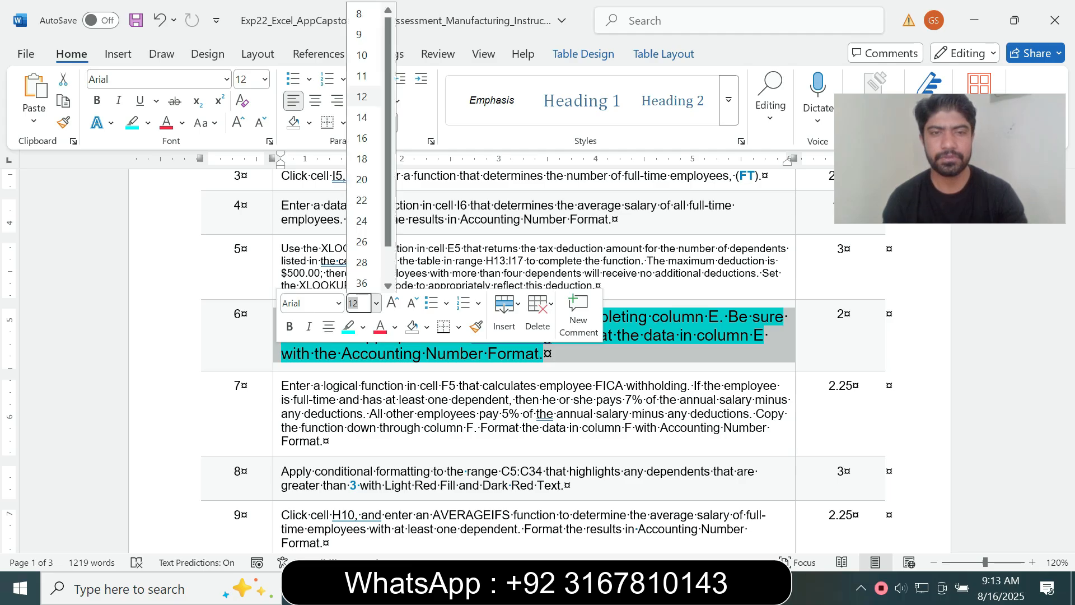
{"action": "left_click", "coordinate": [359, 33]}
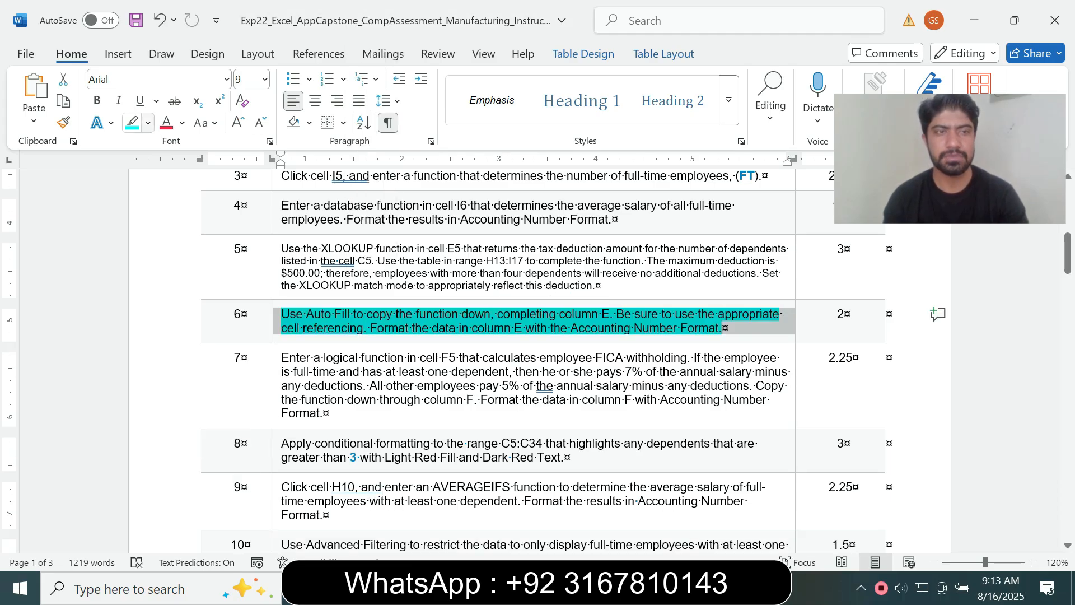
{"action": "left_click", "coordinate": [148, 123]}
{"action": "left_click", "coordinate": [173, 258]}
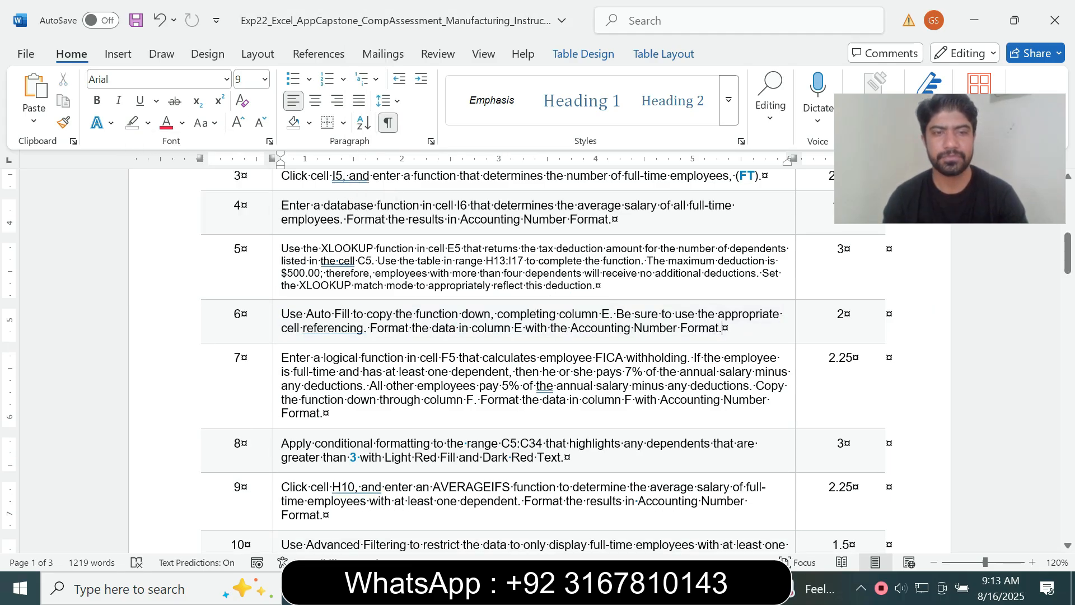
Enlarge the step 7 instruction text to 14 pt, highlight it in turquoise and read the FICA withholding requirement.
{"action": "left_click", "coordinate": [277, 386]}
{"action": "left_click", "coordinate": [375, 339]}
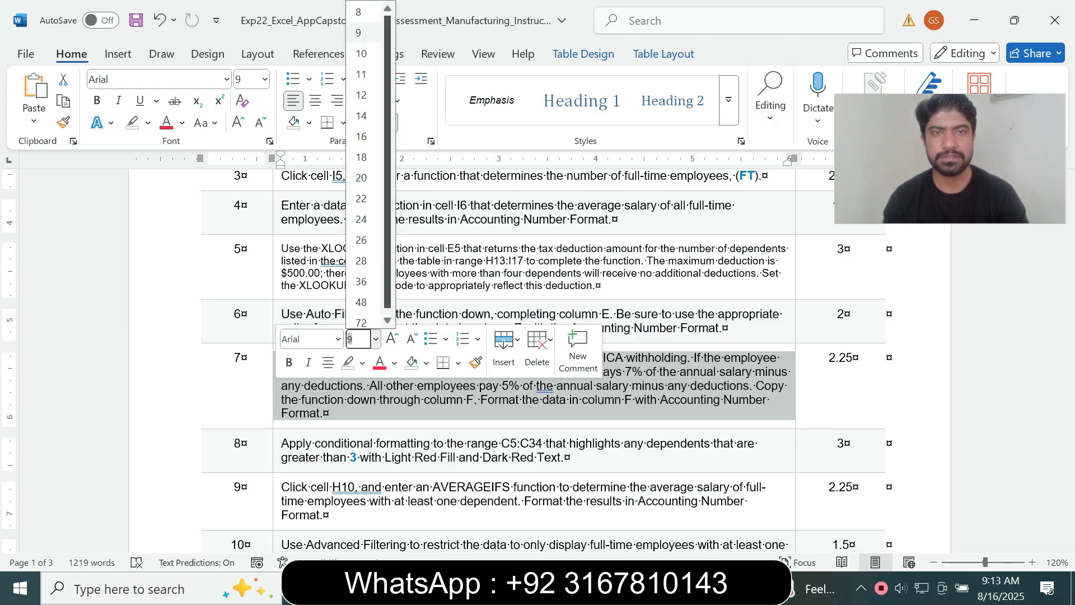
{"action": "left_click", "coordinate": [363, 32]}
{"action": "left_click", "coordinate": [148, 123]}
{"action": "left_click", "coordinate": [187, 181]}
{"action": "scroll", "coordinate": [538, 358], "scroll_direction": "down", "scroll_amount": 3}
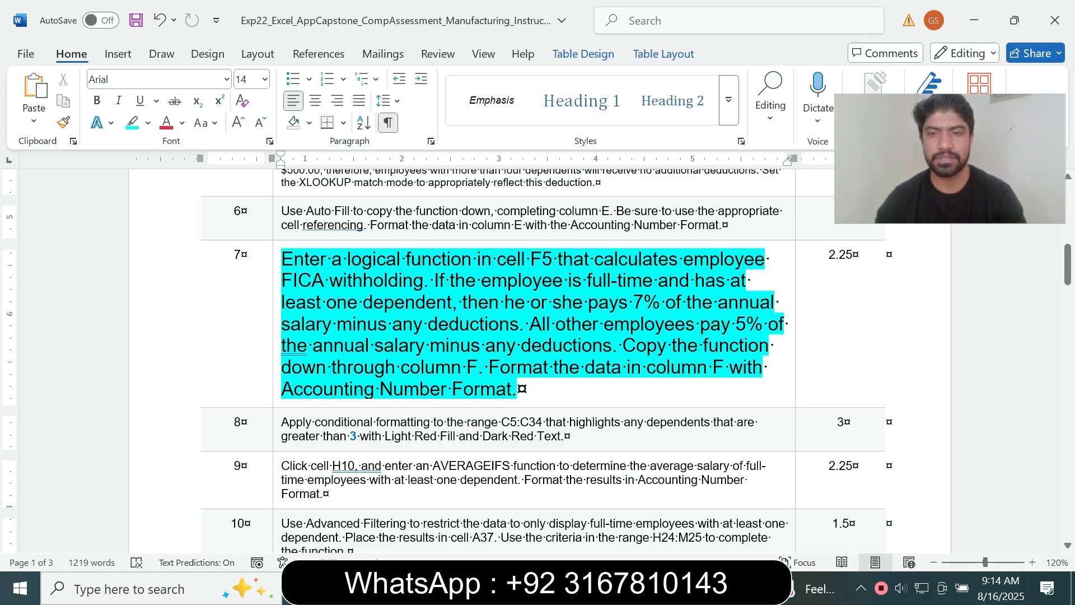
{"action": "left_click", "coordinate": [446, 345]}
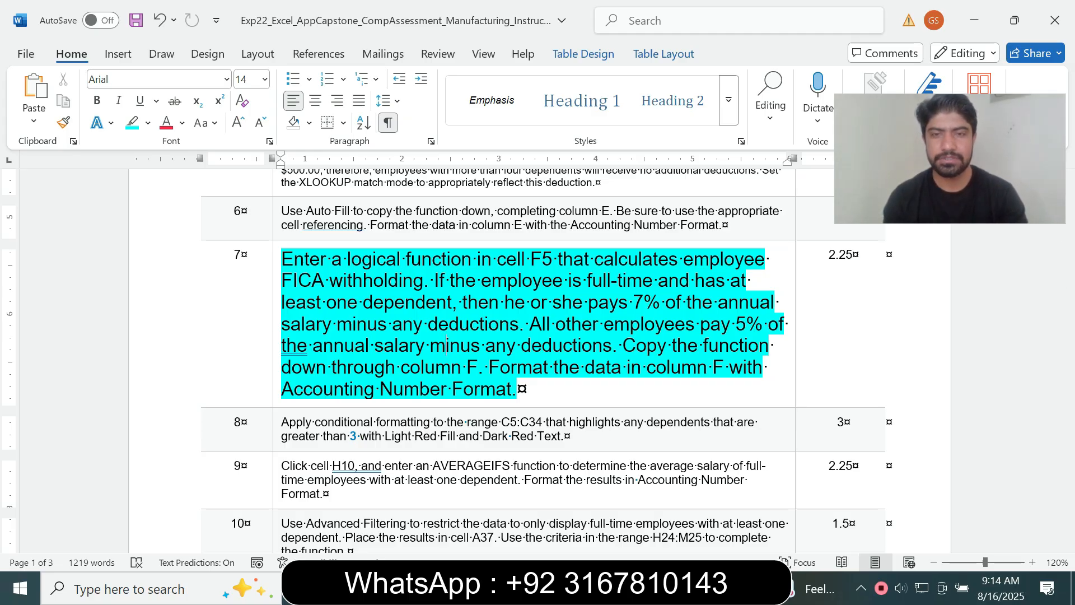
Switch to Excel and start the F5 Withholding formula as an IF with a nested AND whose first condition is B5="FT".
{"action": "key", "text": "alt+Tab"}
{"action": "left_click", "coordinate": [392, 306]}
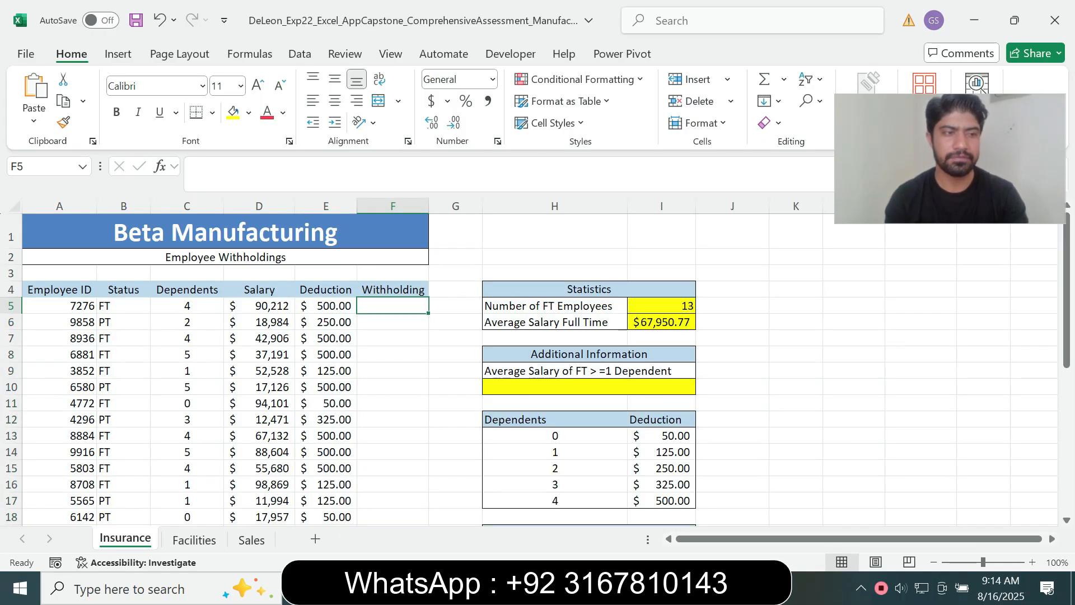
{"action": "type", "text": "="}
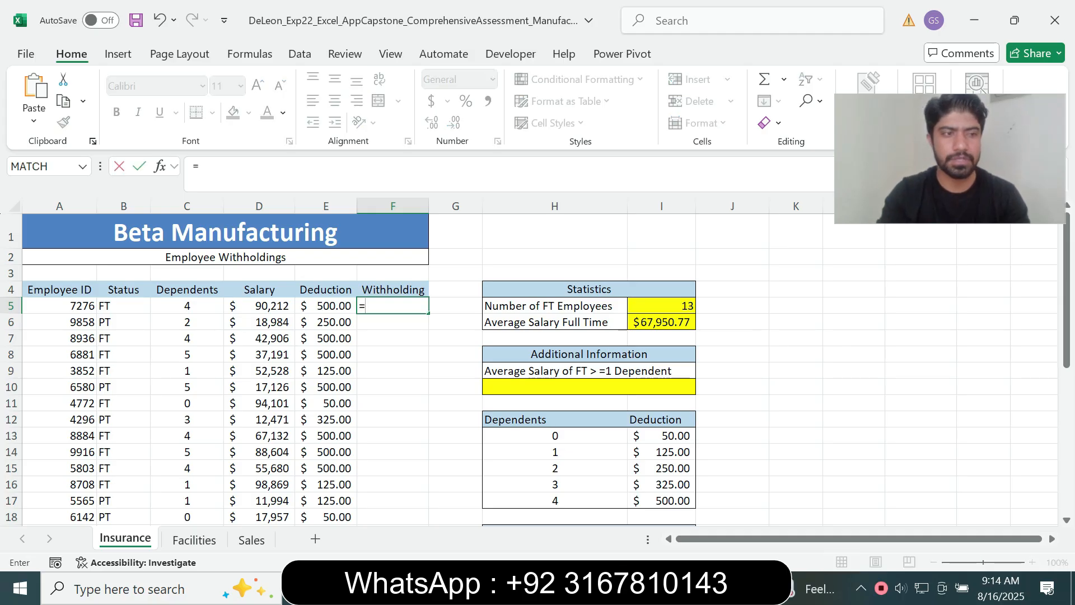
{"action": "type", "text": "if"}
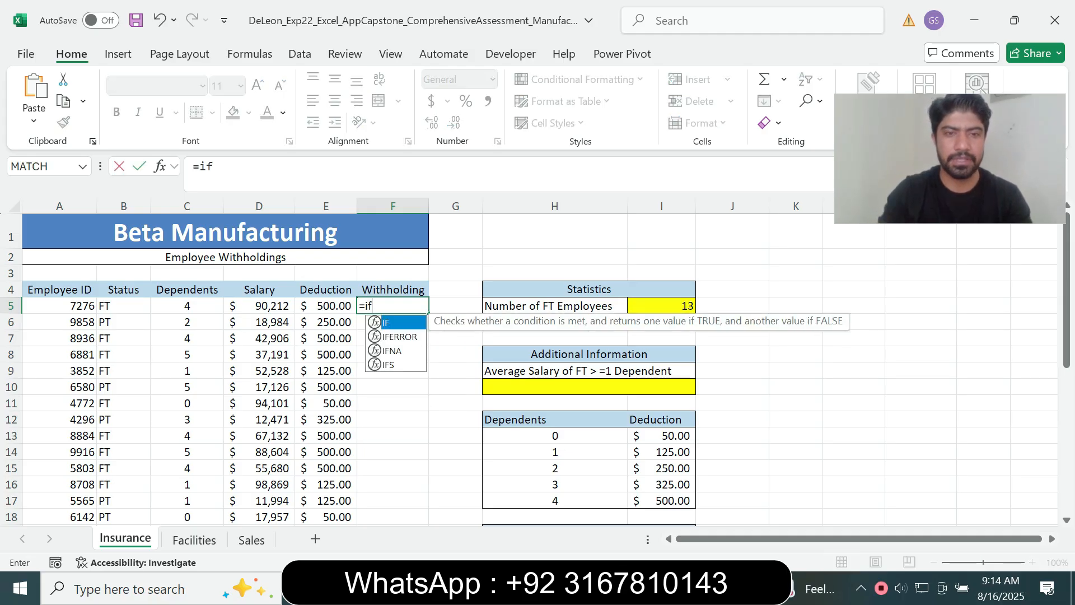
{"action": "key", "text": "Tab"}
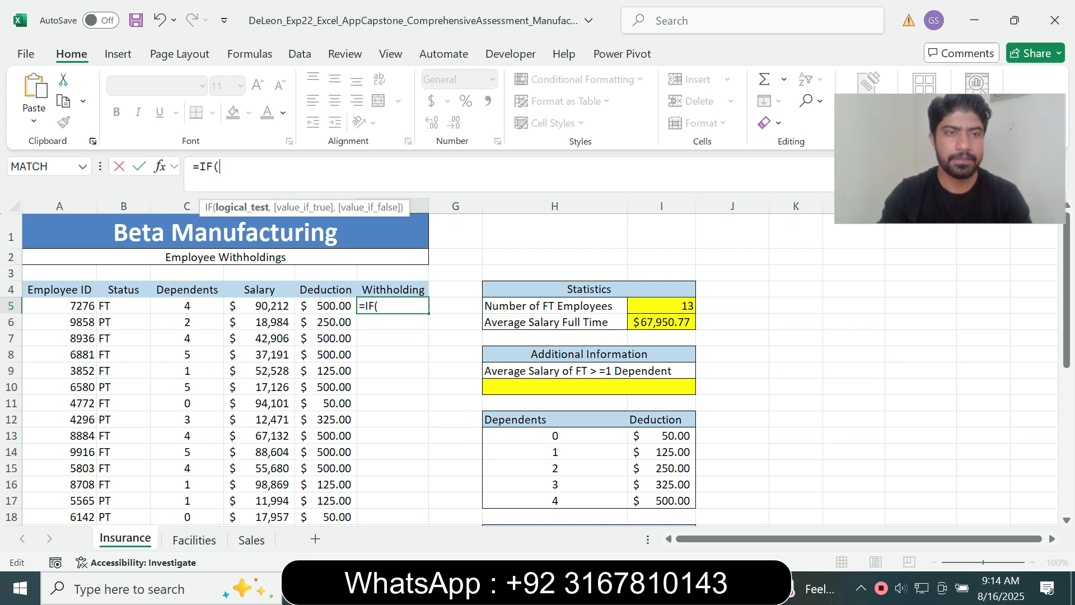
{"action": "type", "text": "and"}
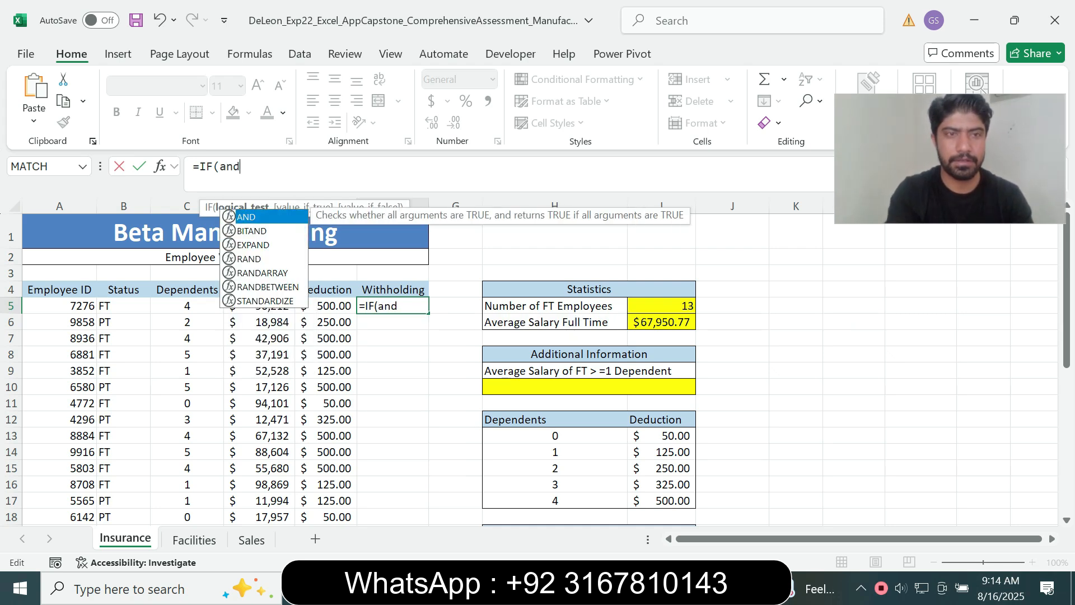
{"action": "key", "text": "Tab"}
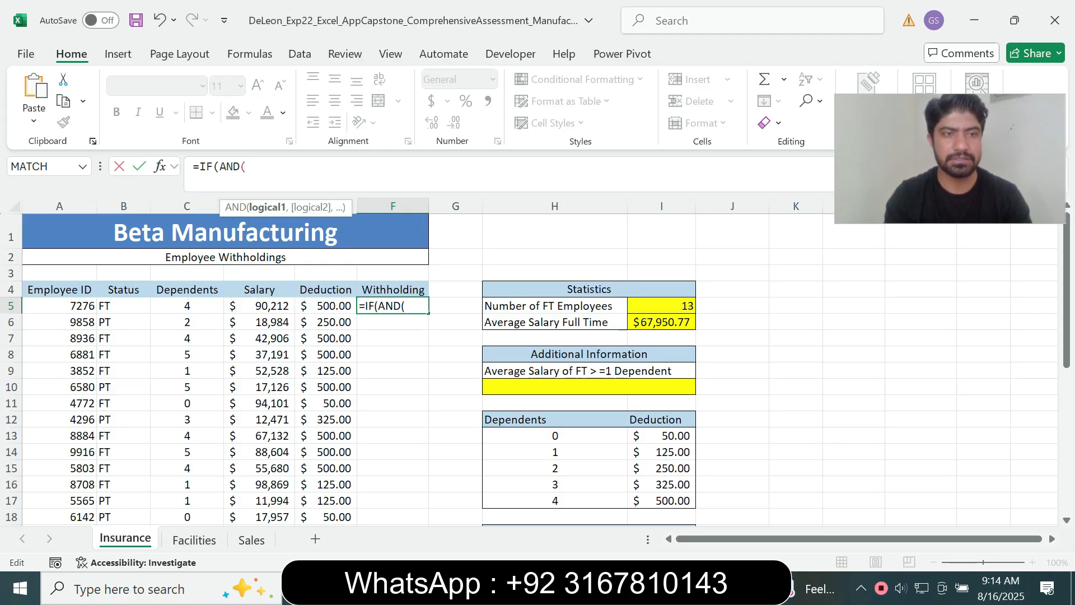
{"action": "left_click", "coordinate": [123, 306]}
{"action": "type", "text": "="}
{"action": "type", "text": "\"FT"}
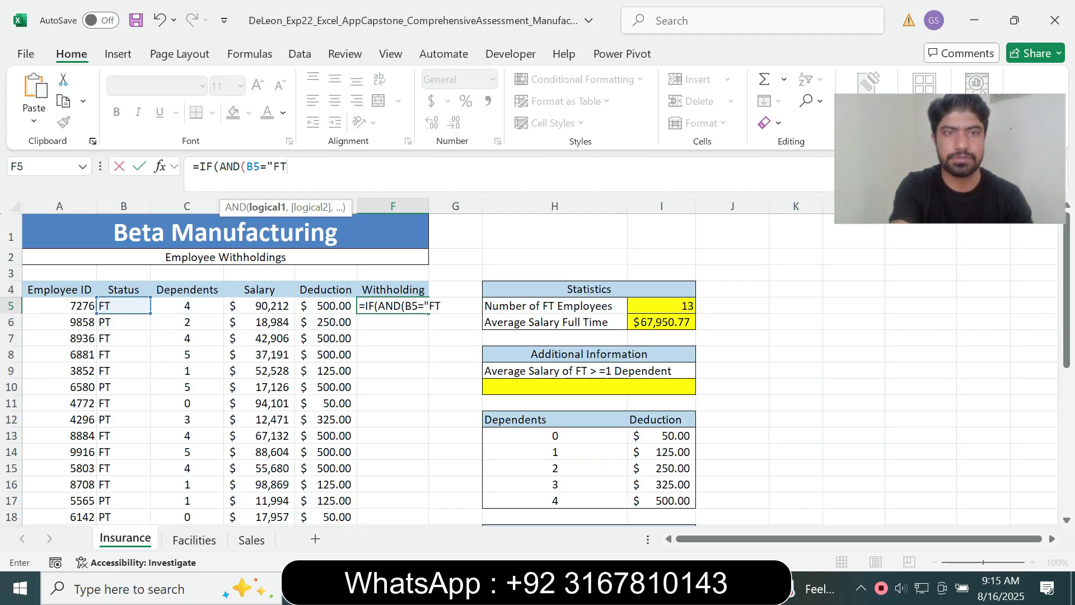
{"action": "type", "text": "\""}
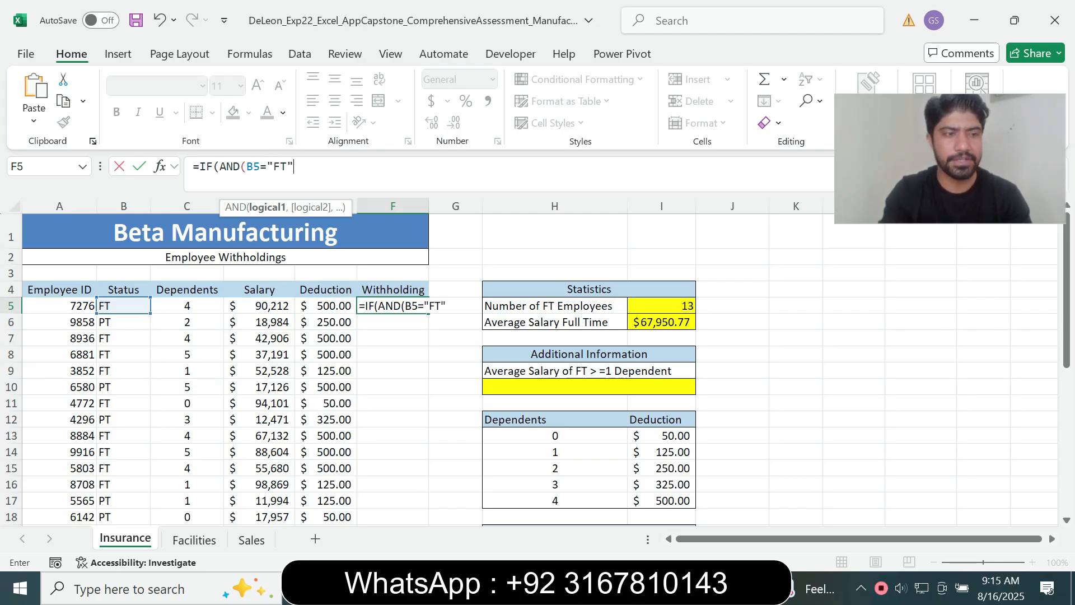
{"action": "type", "text": ","}
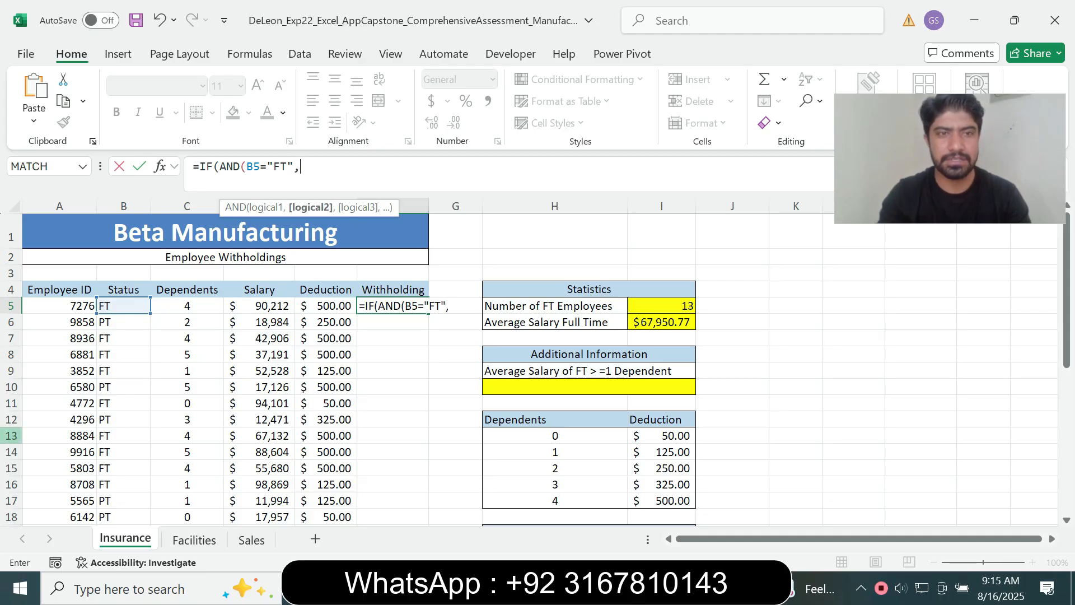
Add C5>=1 as the second AND condition in the F5 formula and close the logical test.
{"action": "left_click", "coordinate": [187, 305]}
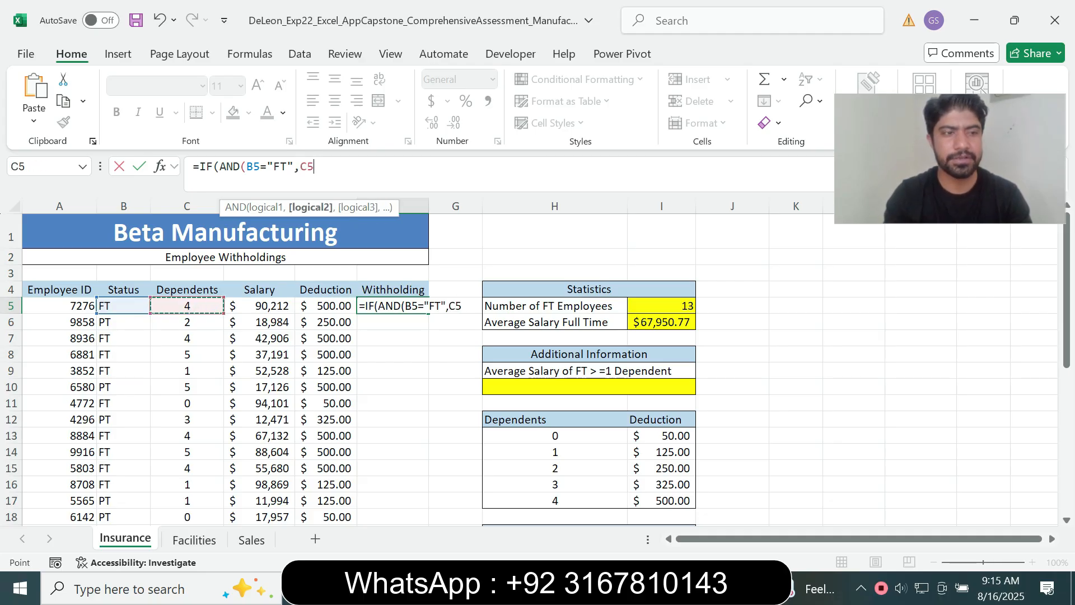
{"action": "type", "text": ">"}
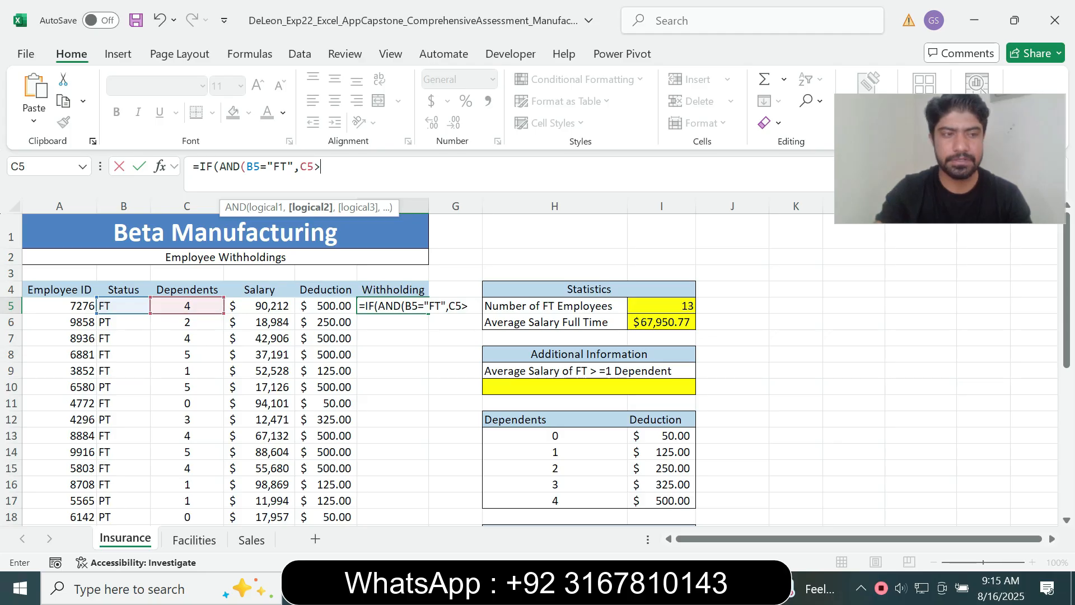
{"action": "type", "text": "="}
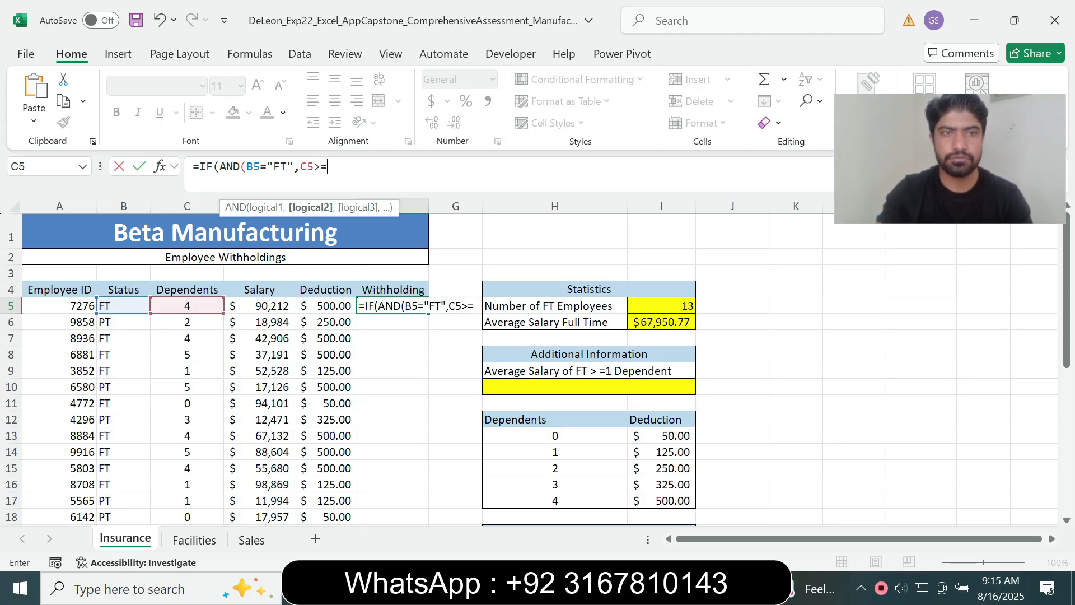
{"action": "type", "text": "1"}
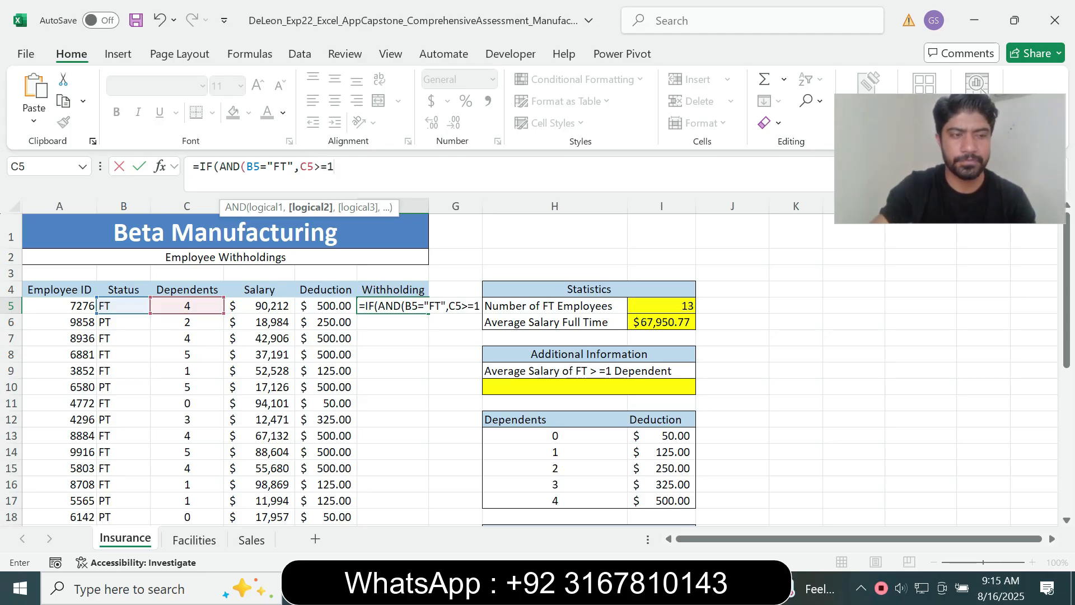
{"action": "type", "text": "),"}
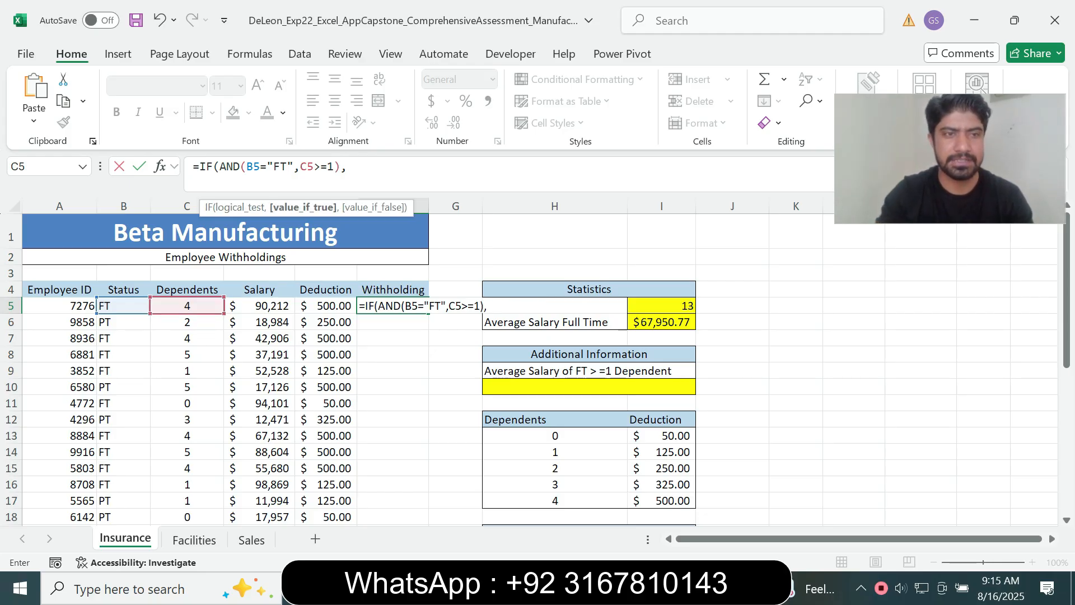
Enter (D5-E5)*$I$20 as the value-if-true argument of the F5 formula, with an absolute reference to I20.
{"action": "left_click", "coordinate": [259, 306]}
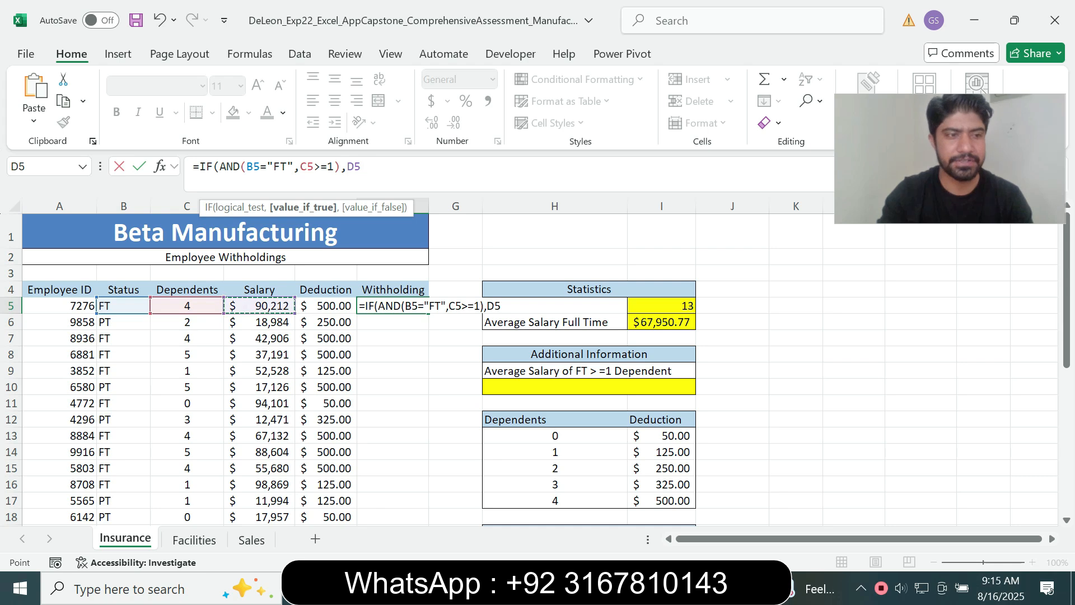
{"action": "left_click", "coordinate": [347, 167]}
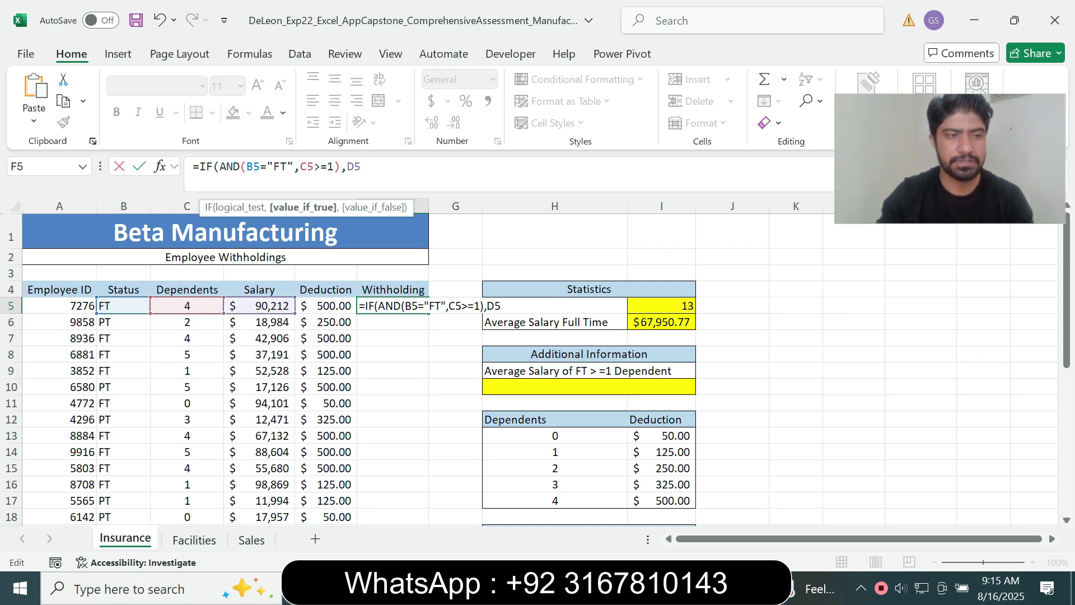
{"action": "type", "text": "("}
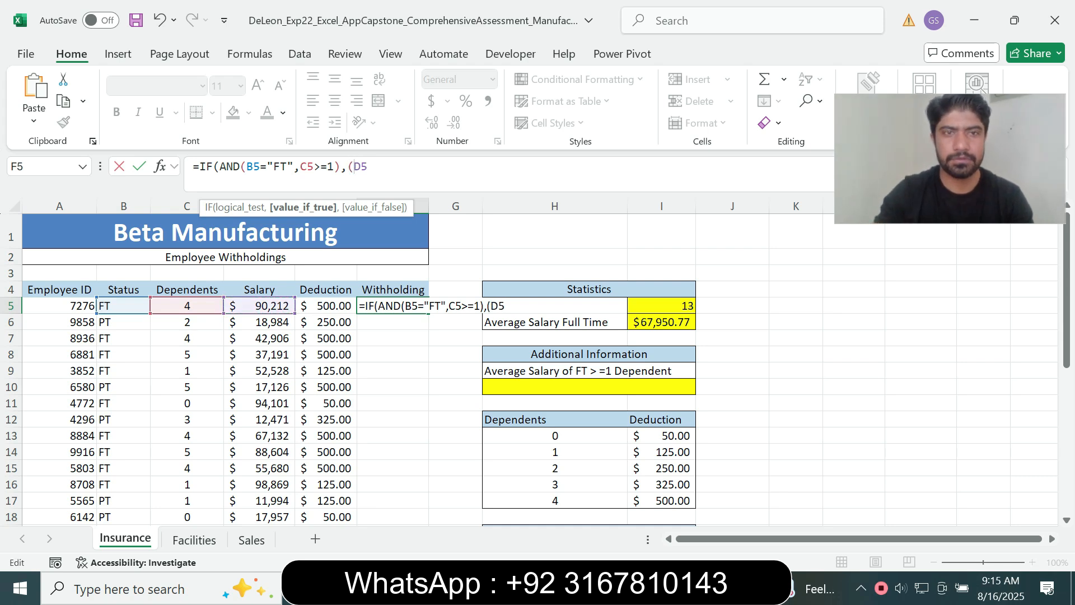
{"action": "left_click", "coordinate": [368, 167]}
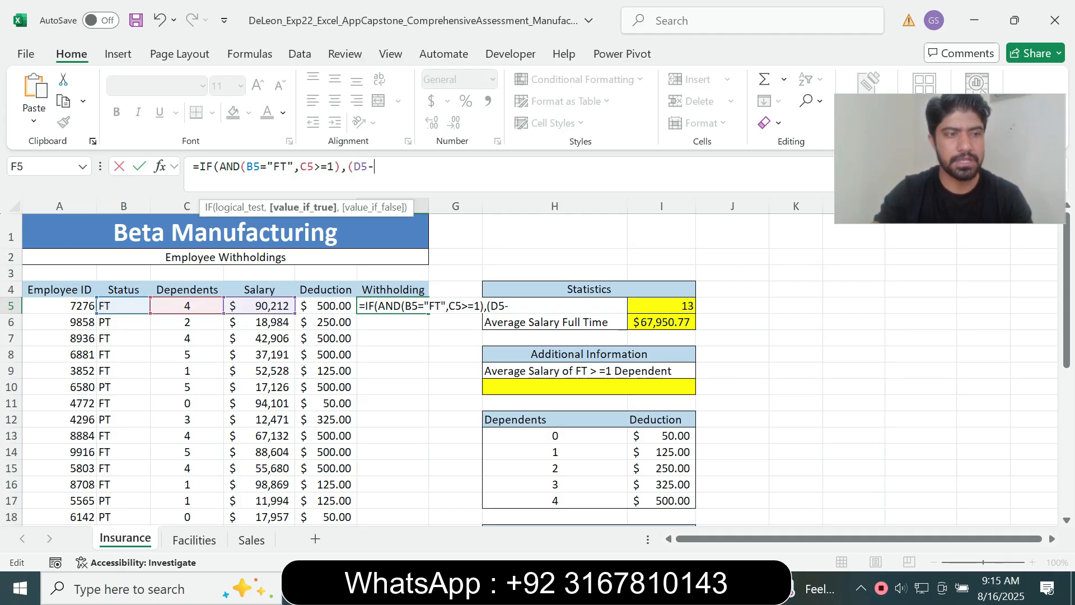
{"action": "left_click", "coordinate": [325, 305]}
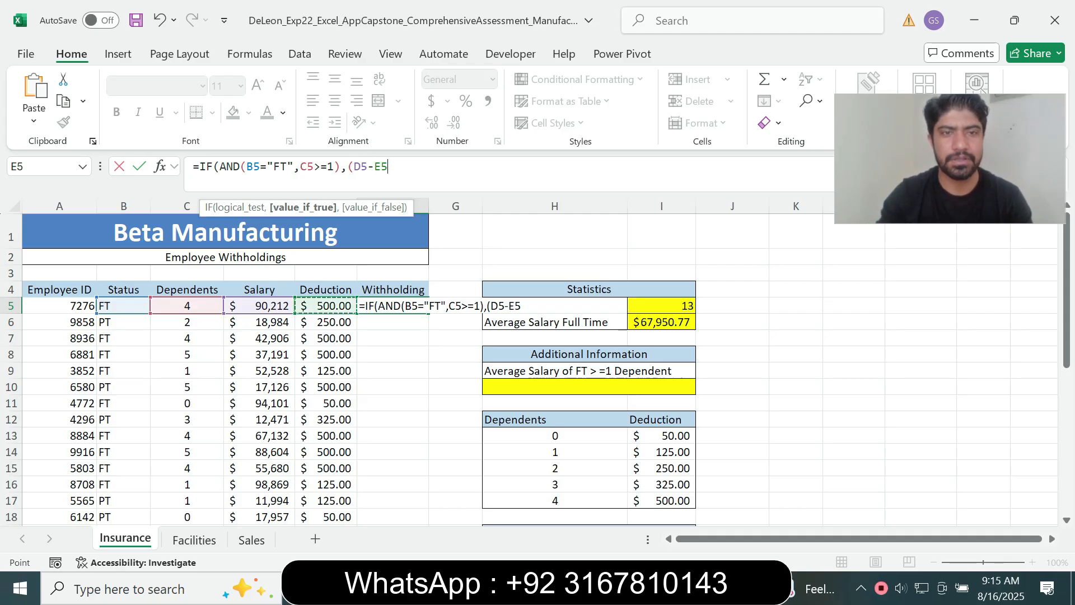
{"action": "type", "text": ")*"}
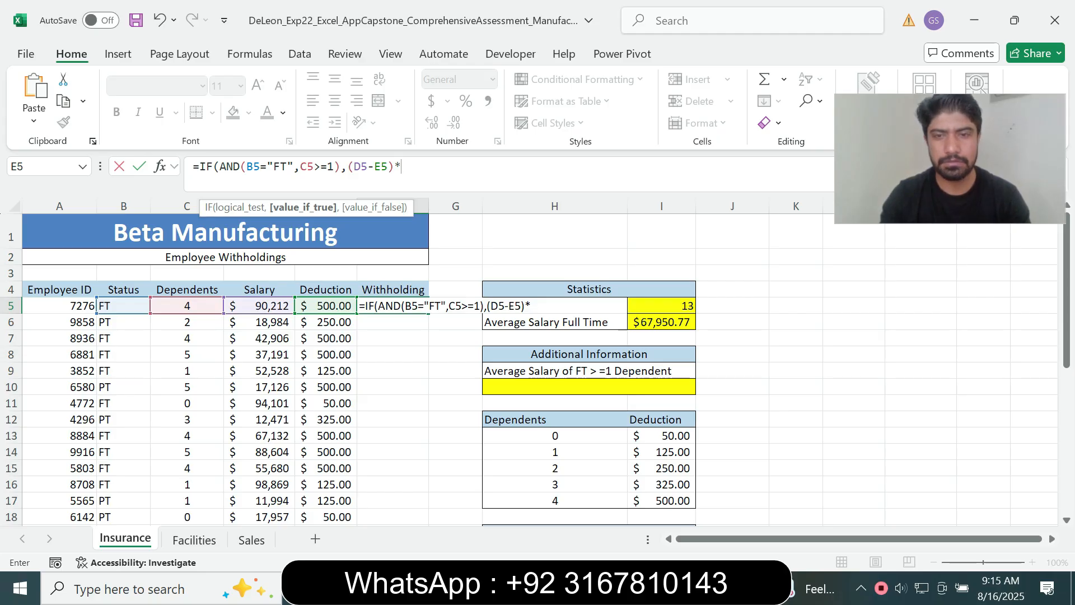
{"action": "type", "text": "I20"}
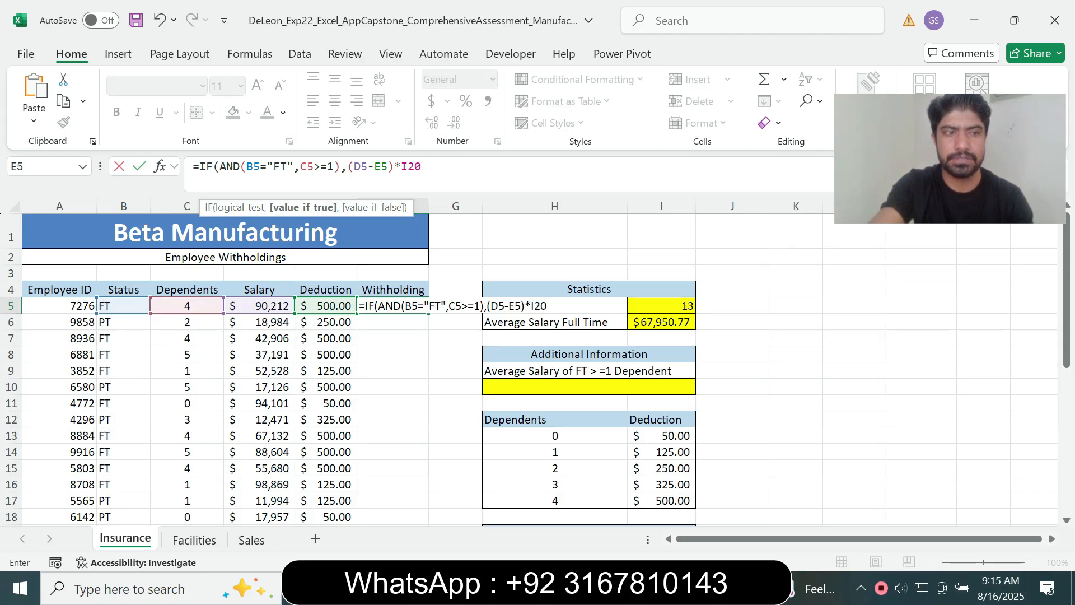
{"action": "key", "text": "F4"}
{"action": "type", "text": ","}
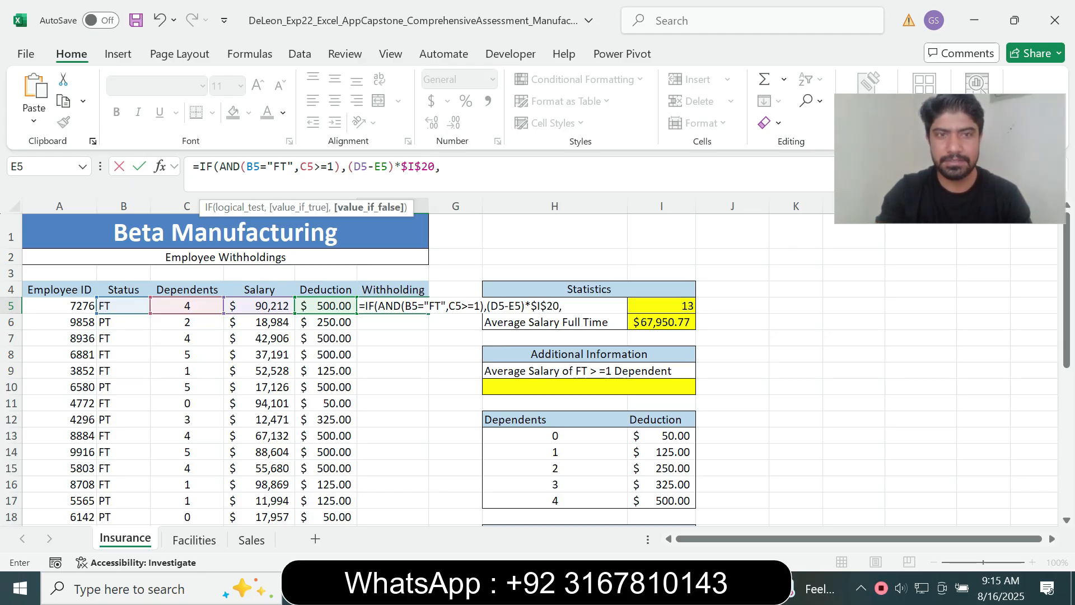
Enter (D5-E5)*$I$21 as the value-if-false argument, complete the IF formula and reselect F5.
{"action": "type", "text": "("}
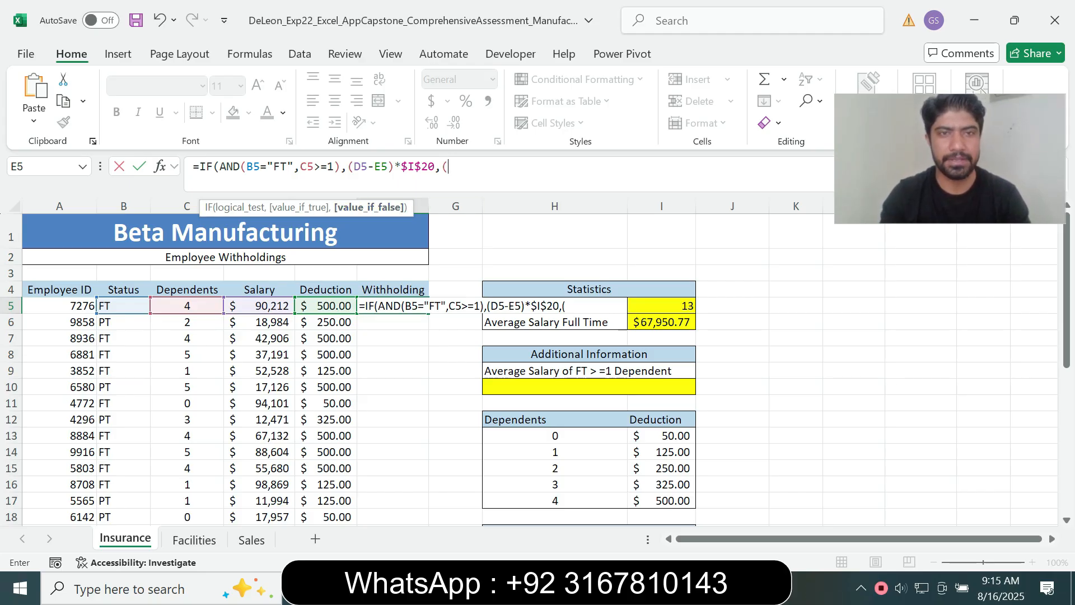
{"action": "type", "text": "D5"}
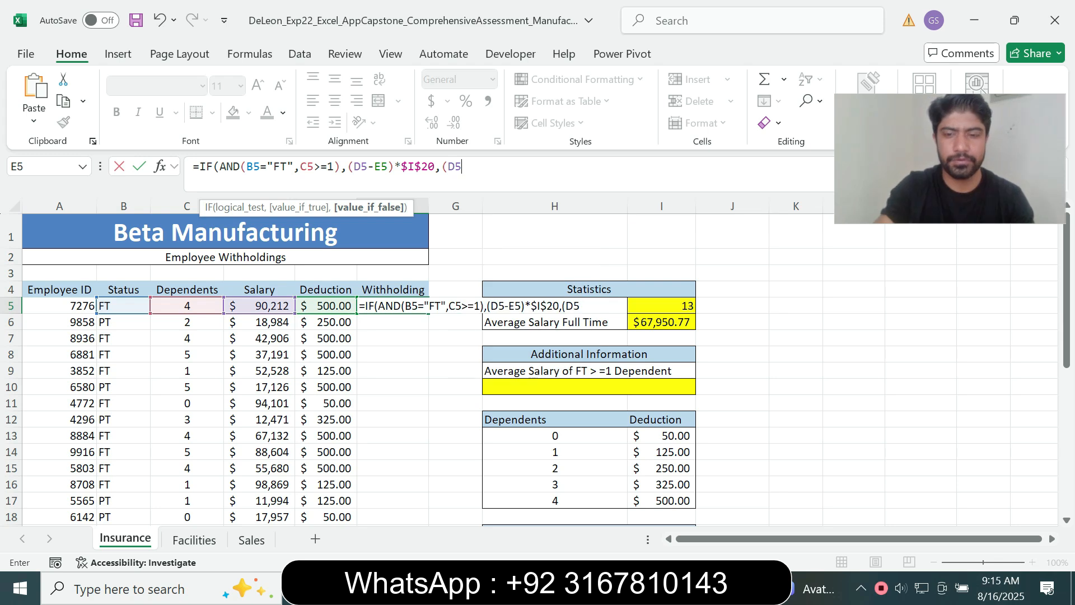
{"action": "type", "text": "-E5)"}
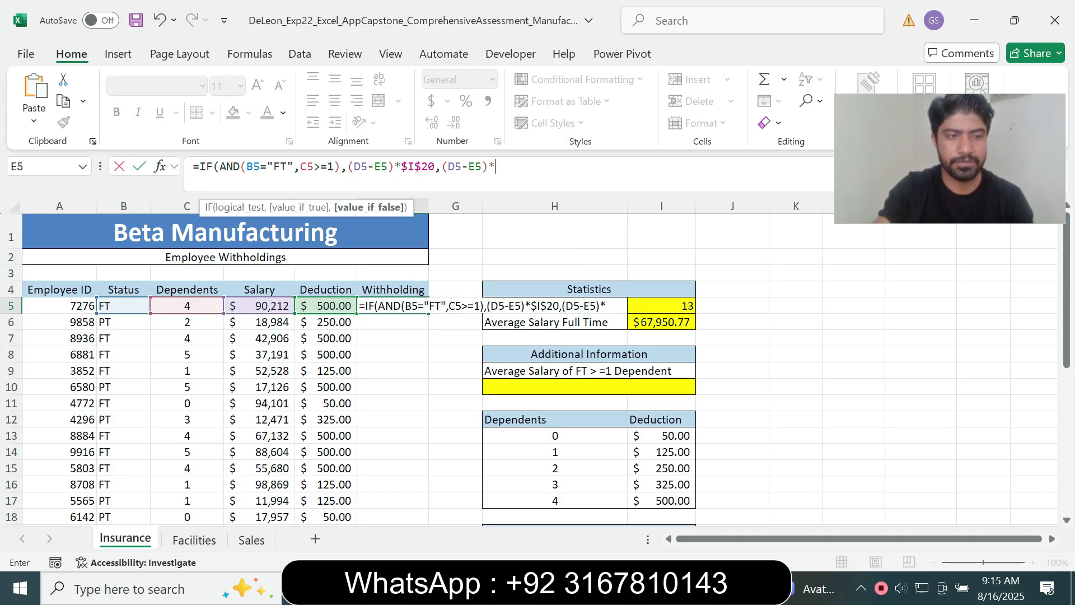
{"action": "type", "text": "*I21"}
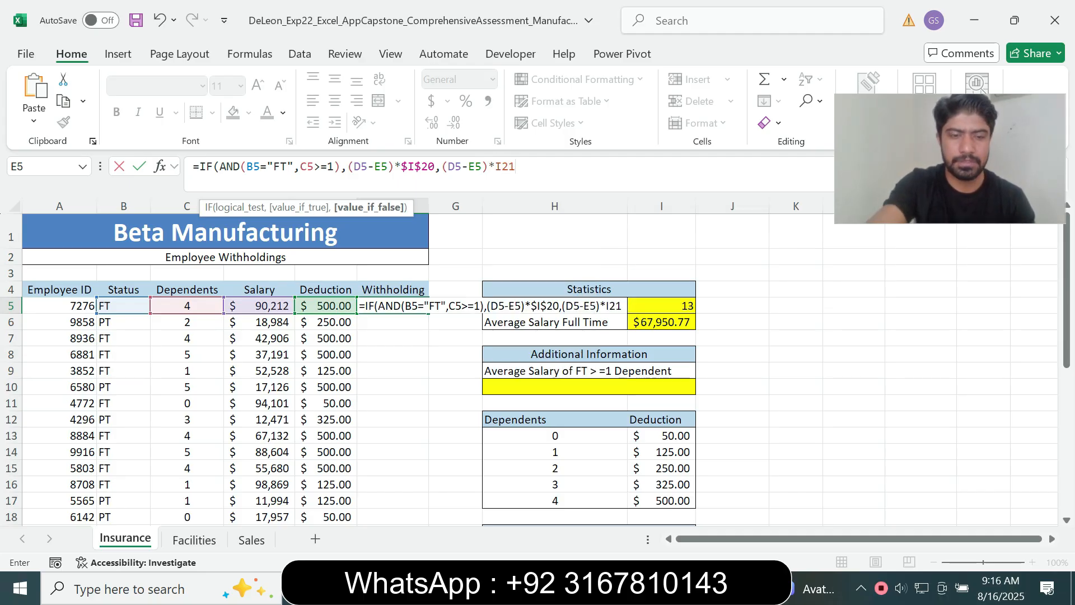
{"action": "key", "text": "F4"}
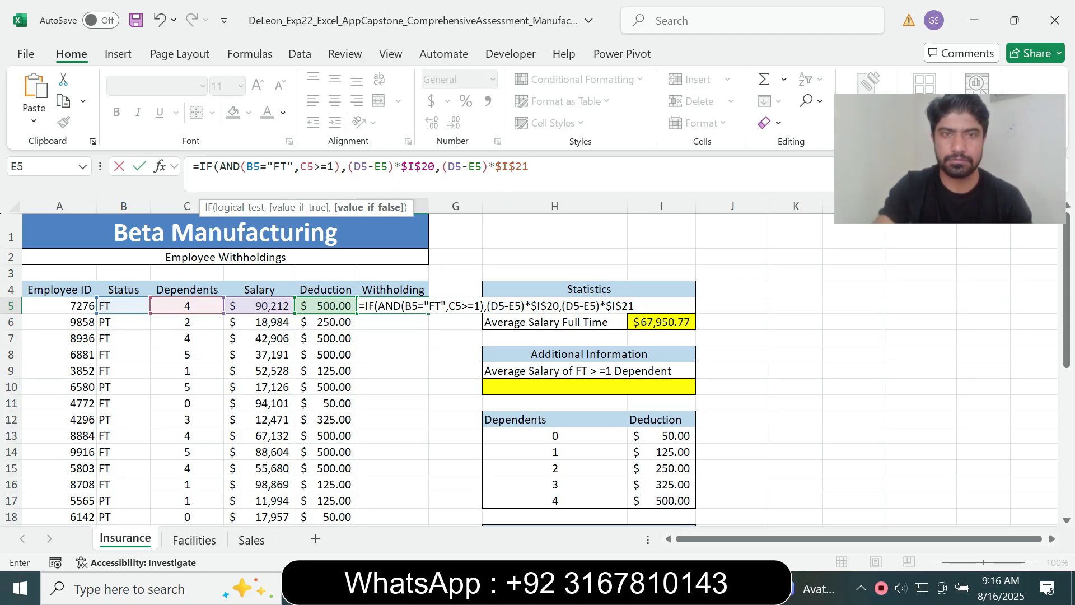
{"action": "type", "text": ")"}
{"action": "key", "text": "Return"}
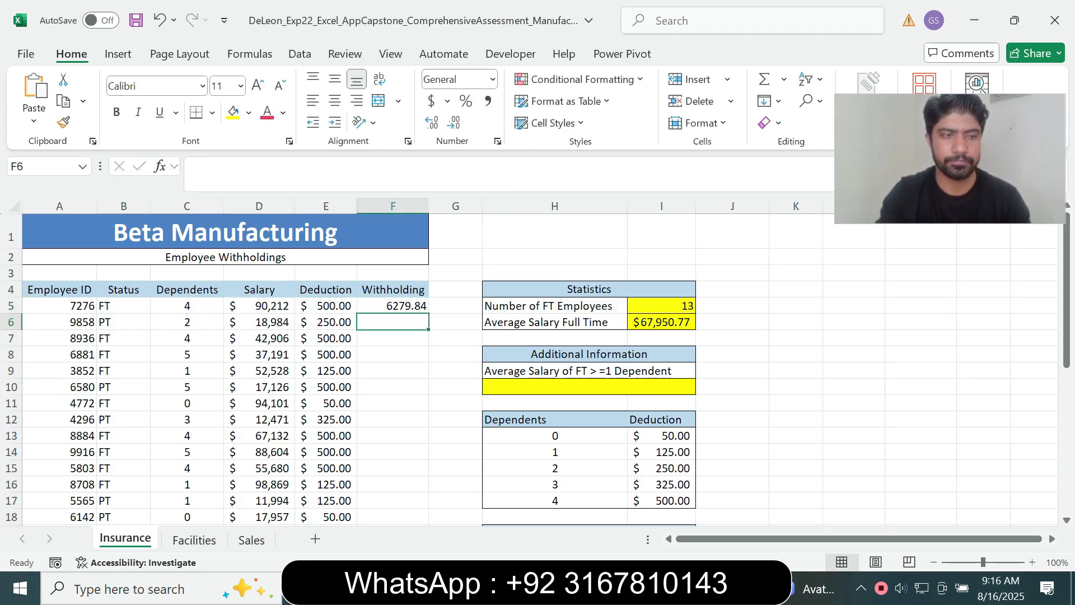
{"action": "key", "text": "Up"}
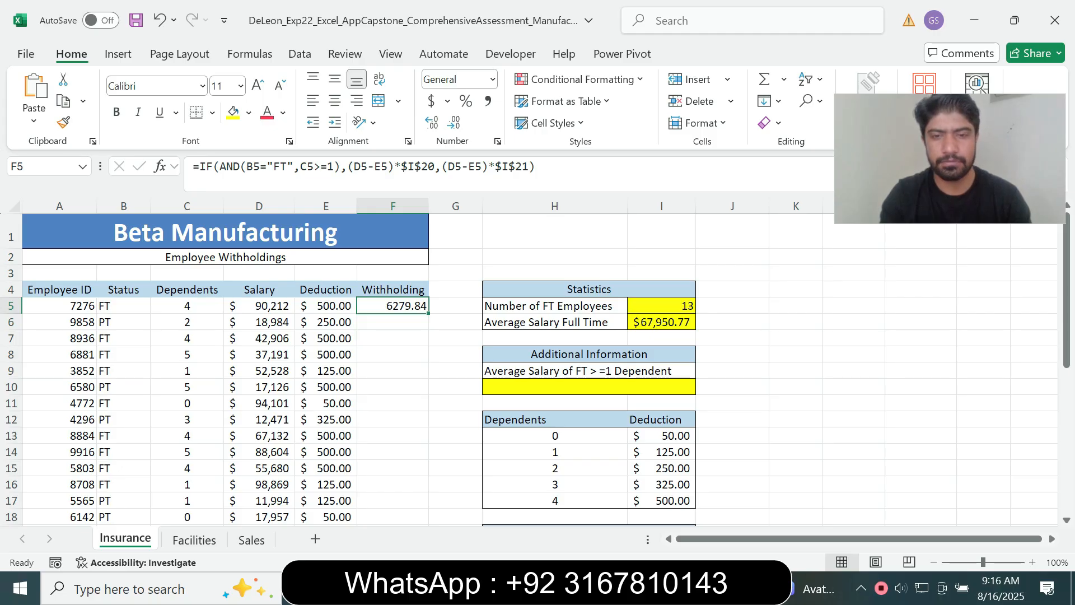
Recheck step 7 in Word, and in Excel fill the F5 formula down the Withholding column with the dollar Accounting format.
{"action": "key", "text": "alt+Tab"}
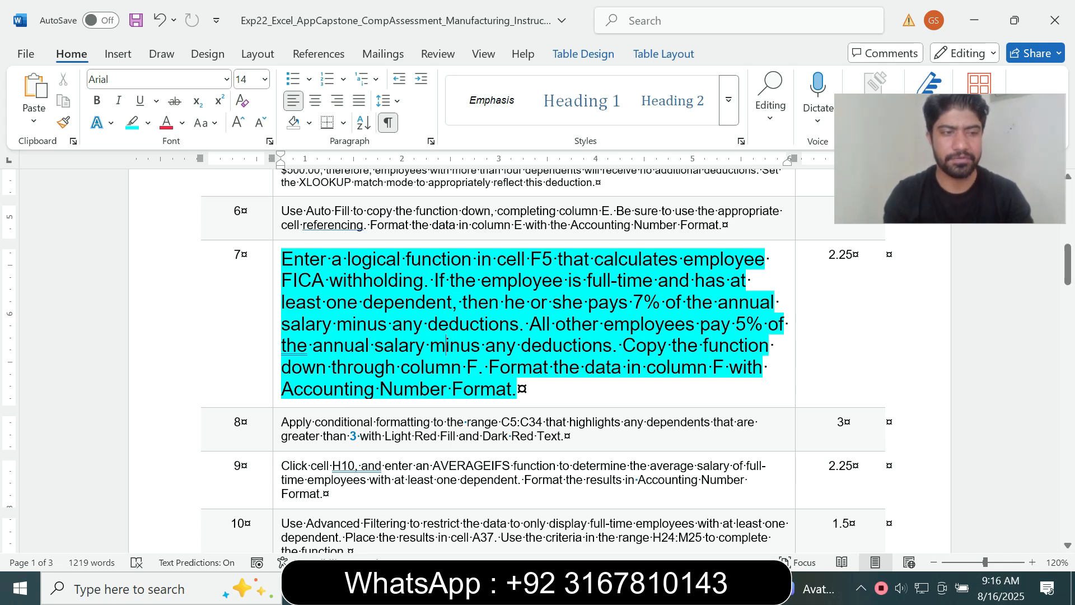
{"action": "key", "text": "alt+Tab"}
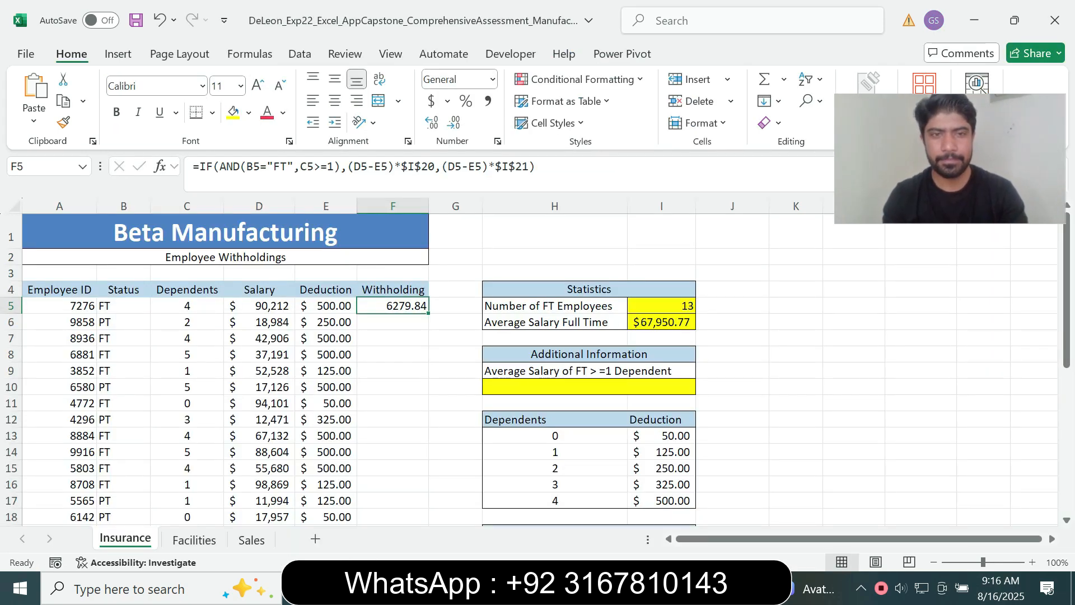
{"action": "double_click", "coordinate": [429, 313]}
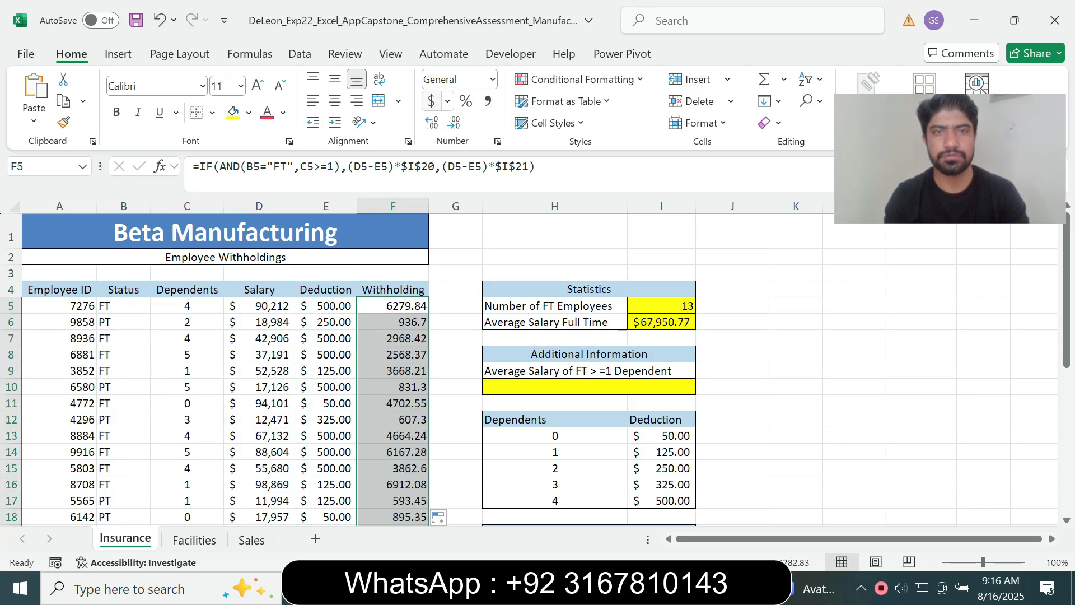
{"action": "left_click", "coordinate": [448, 101]}
{"action": "left_click", "coordinate": [475, 114]}
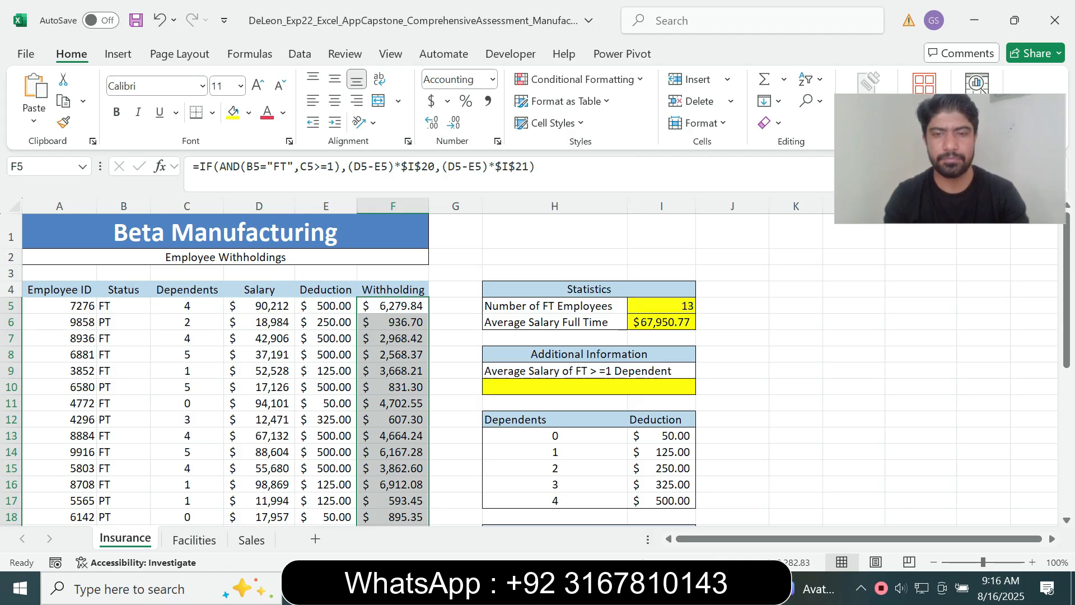
Switch to Word and reset the step 7 instruction text to 9 pt with no highlight colour.
{"action": "key", "text": "alt+Tab"}
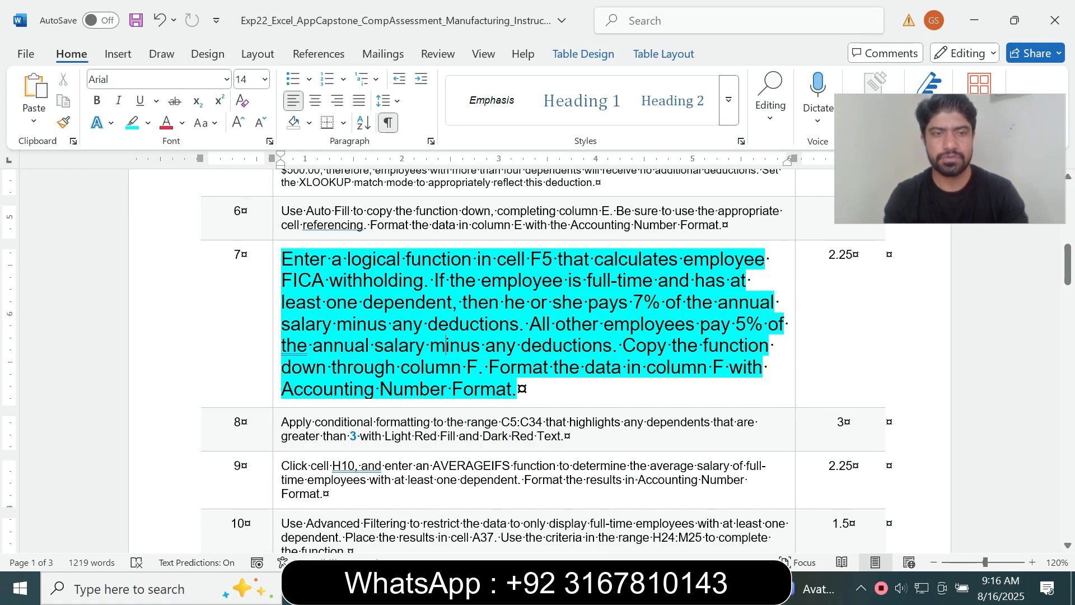
{"action": "triple_click", "coordinate": [446, 346]}
{"action": "left_click", "coordinate": [376, 339]}
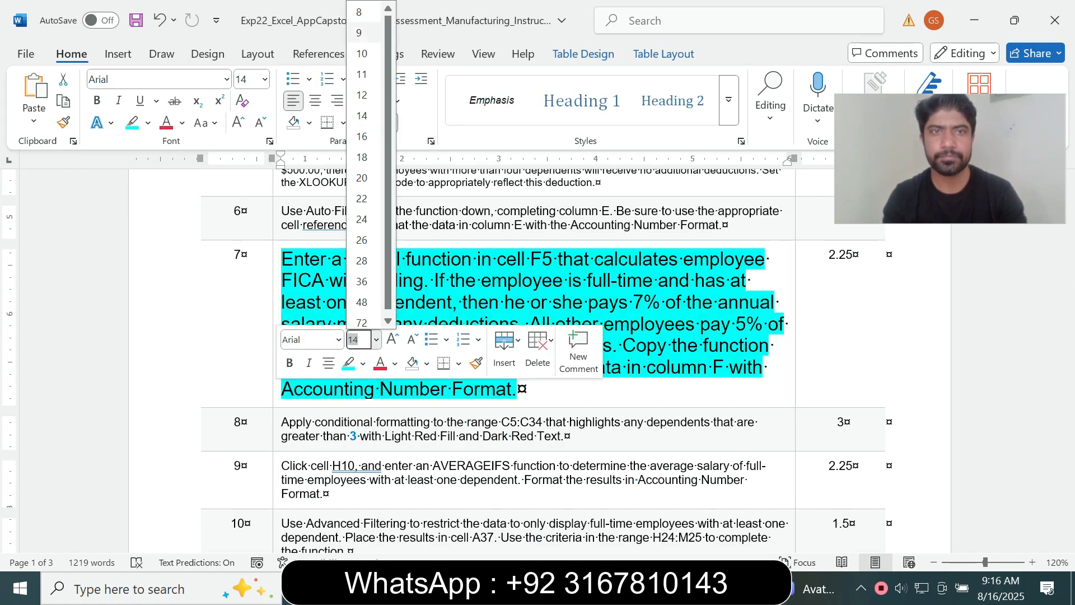
{"action": "left_click", "coordinate": [358, 33]}
{"action": "left_click", "coordinate": [148, 123]}
{"action": "left_click", "coordinate": [173, 257]}
{"action": "left_click", "coordinate": [322, 311]}
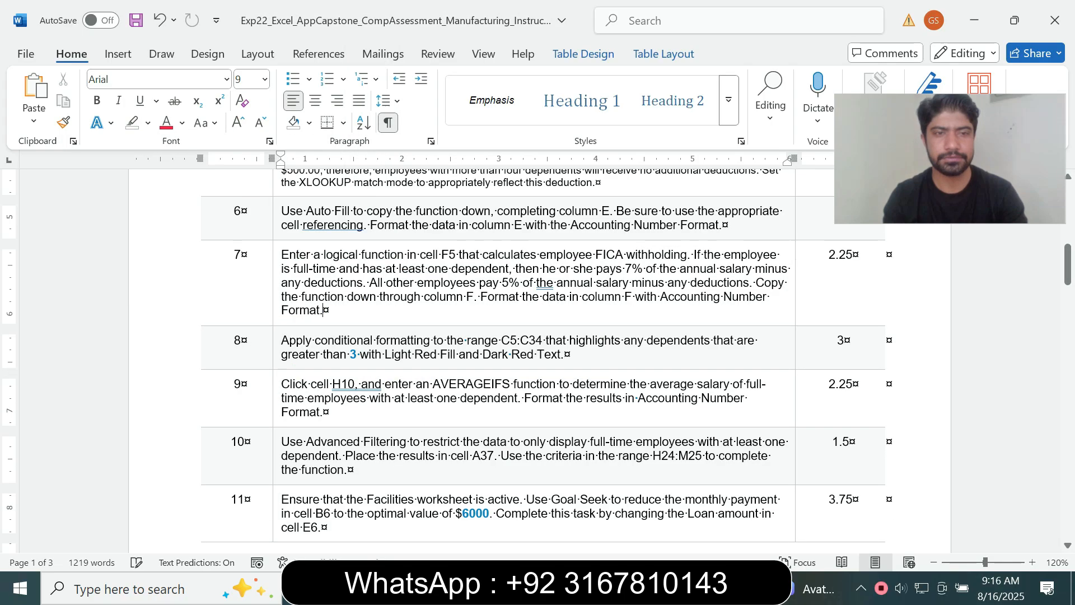
Enlarge the step 8 instruction text to 14 pt and highlight it in cyan.
{"action": "left_click", "coordinate": [277, 355]}
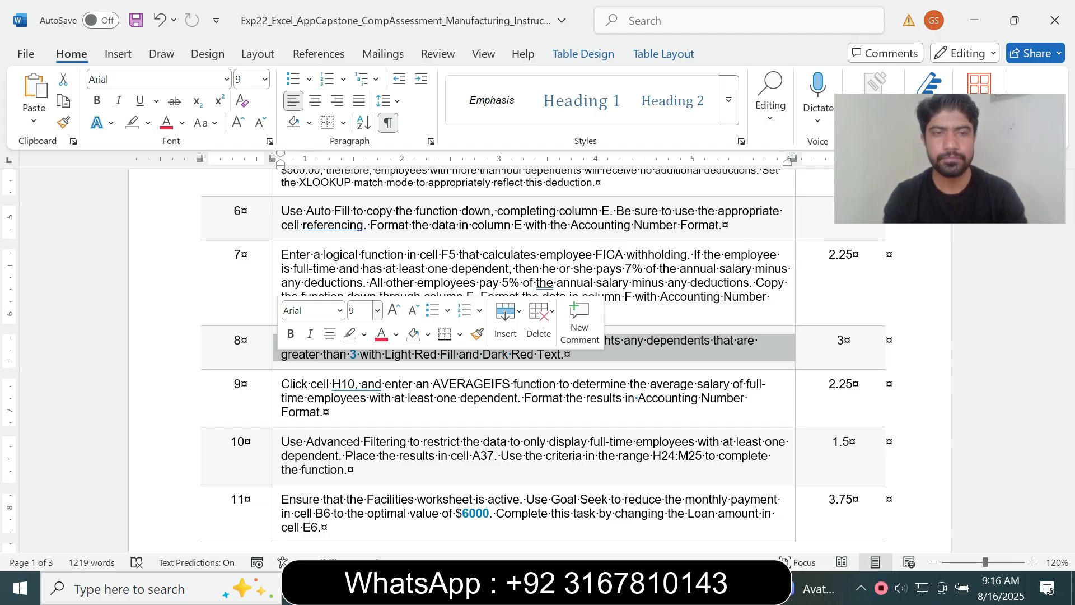
{"action": "left_click", "coordinate": [377, 310]}
{"action": "left_click", "coordinate": [363, 116]}
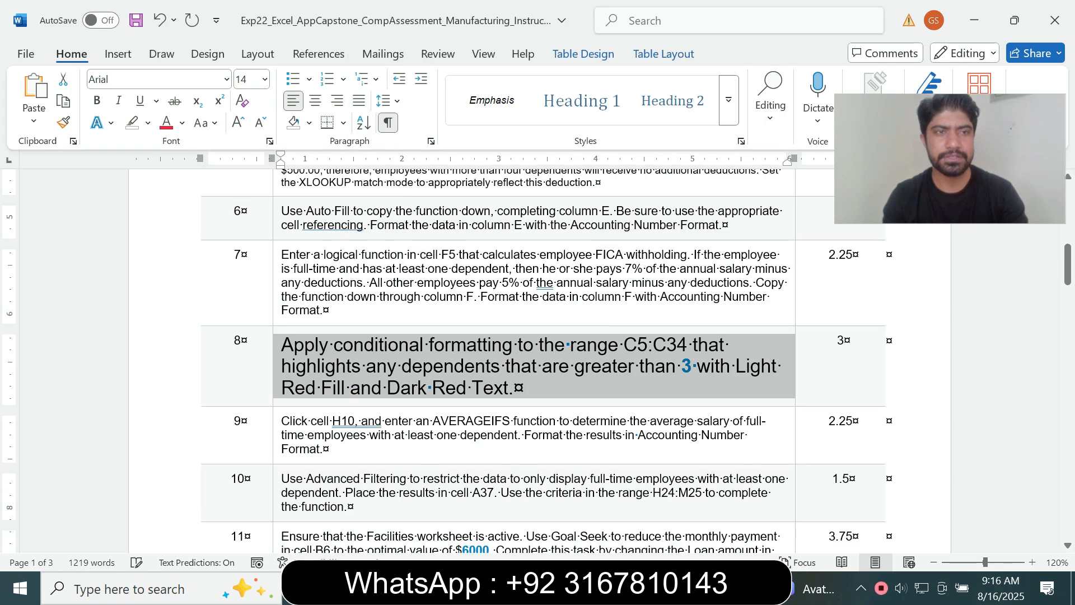
{"action": "left_click", "coordinate": [147, 123]}
{"action": "left_click", "coordinate": [186, 167]}
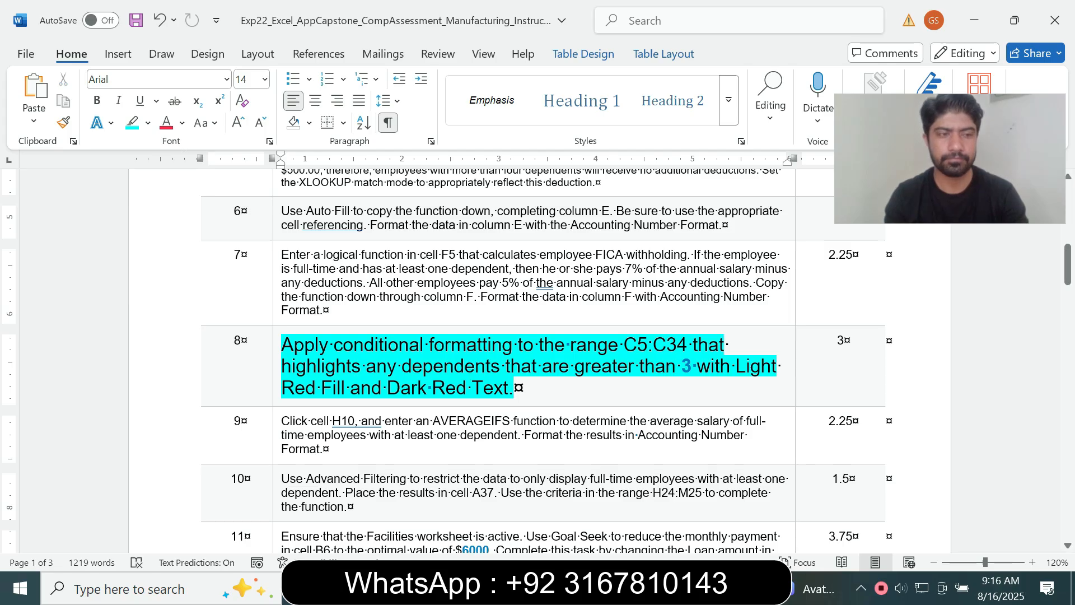
Copy the range reference C5:C34 from the step 8 instruction and use it to select those cells in the Excel workbook.
{"action": "key", "text": "alt+Tab"}
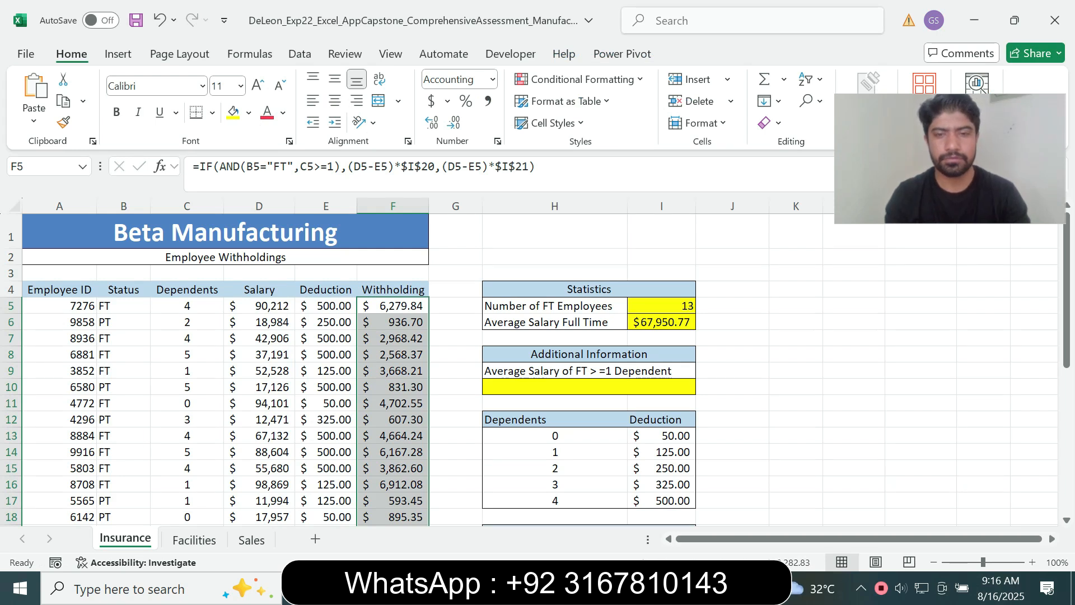
{"action": "key", "text": "alt+Tab"}
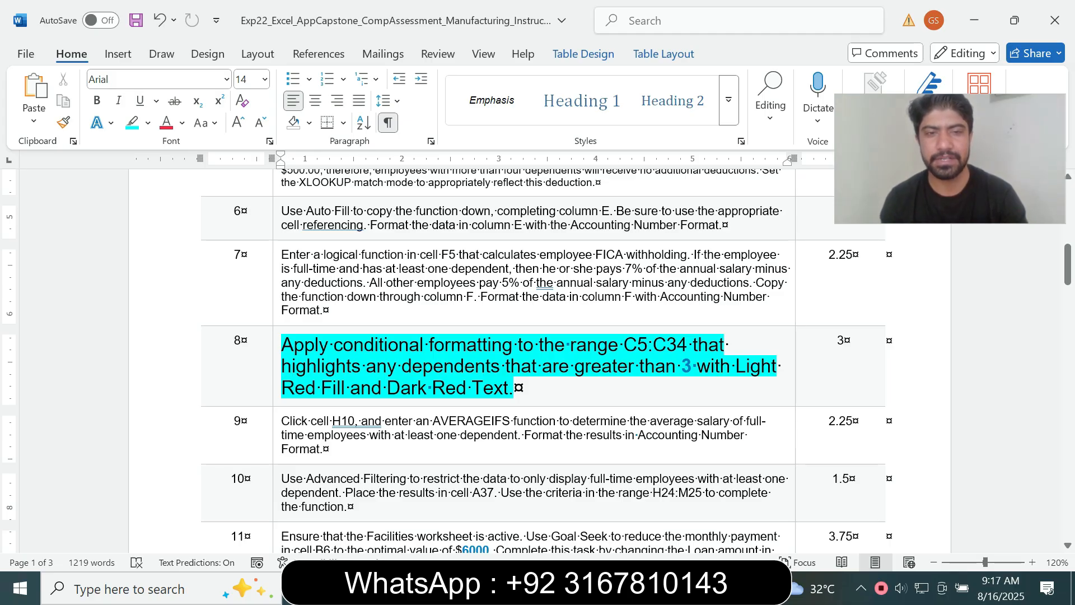
{"action": "left_click_drag", "start_coordinate": [625, 345], "coordinate": [692, 345]}
{"action": "key", "text": "ctrl+c"}
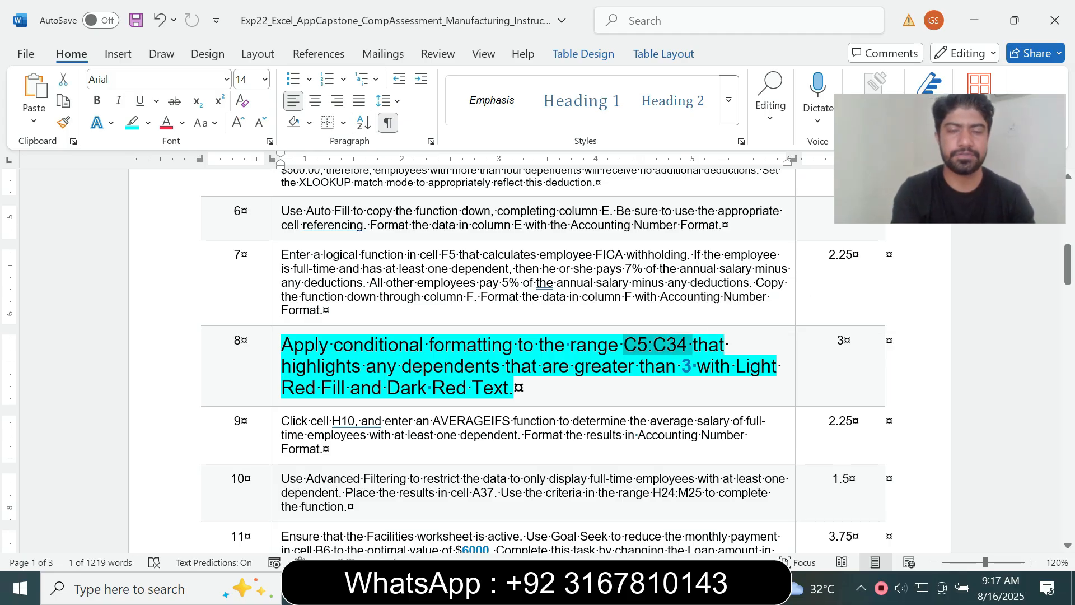
{"action": "key", "text": "alt+Tab"}
{"action": "left_click", "coordinate": [44, 166]}
{"action": "key", "text": "ctrl+v"}
{"action": "key", "text": "Return"}
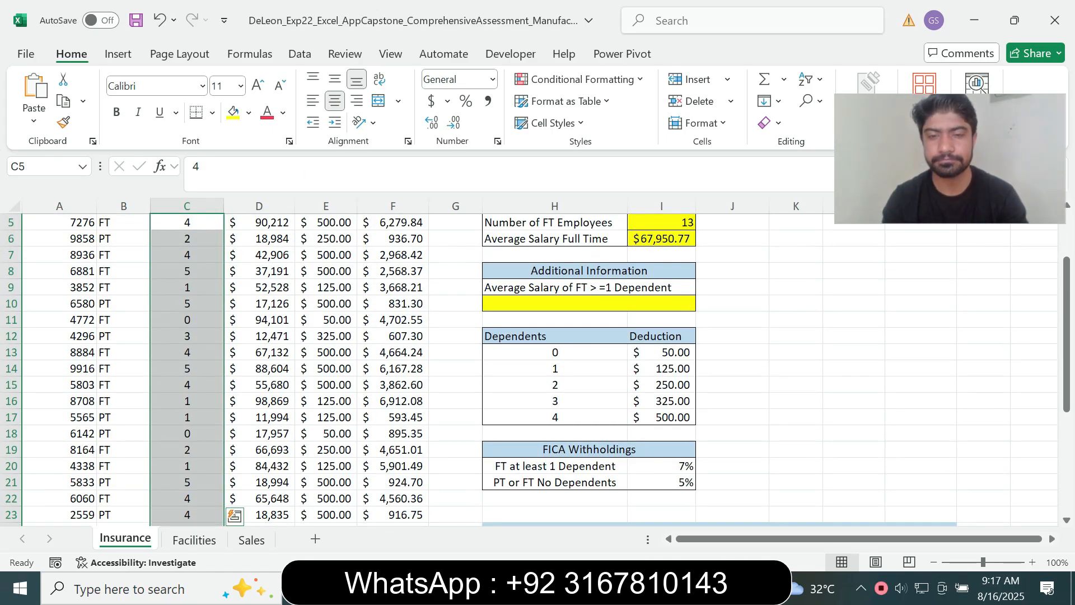
Apply a Greater Than conditional formatting rule to C5:C34 with value 3 and Light Red Fill with Dark Red Text.
{"action": "key", "text": "alt+Tab"}
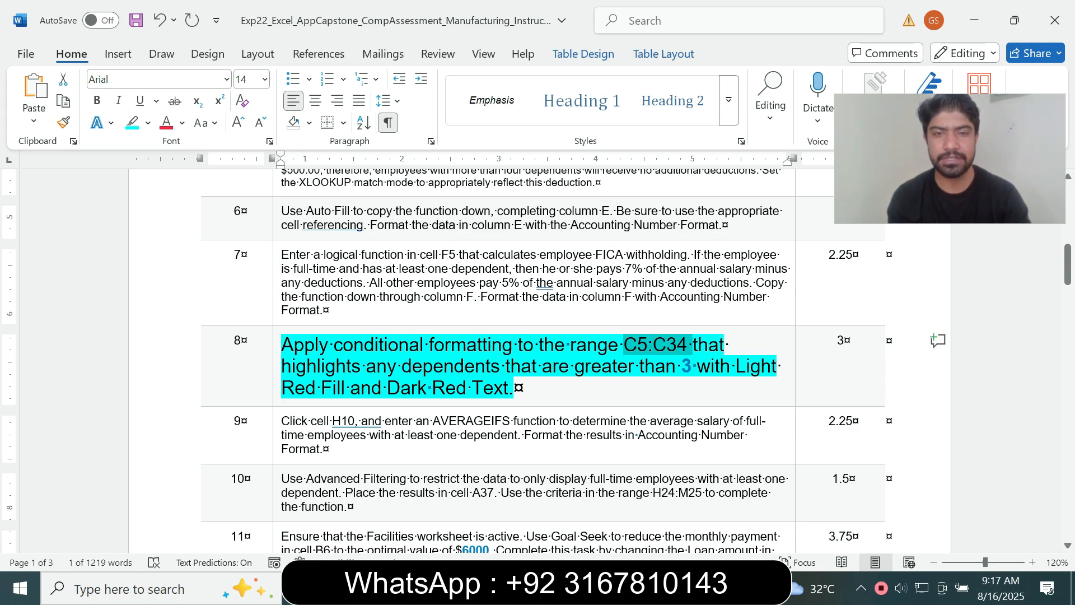
{"action": "key", "text": "alt+Tab"}
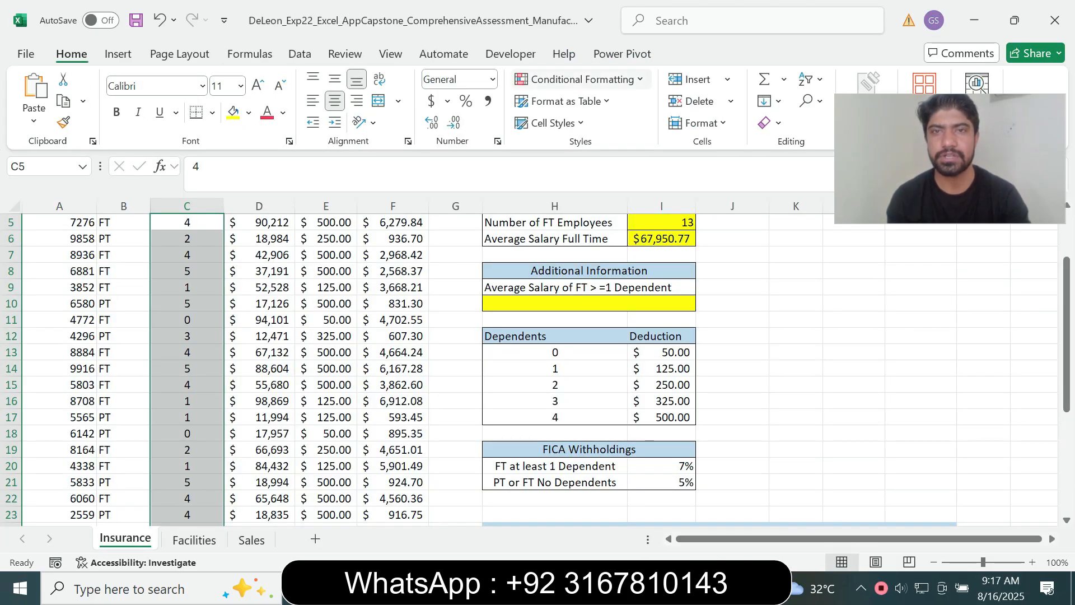
{"action": "left_click", "coordinate": [582, 79]}
{"action": "mouse_move", "coordinate": [602, 111]}
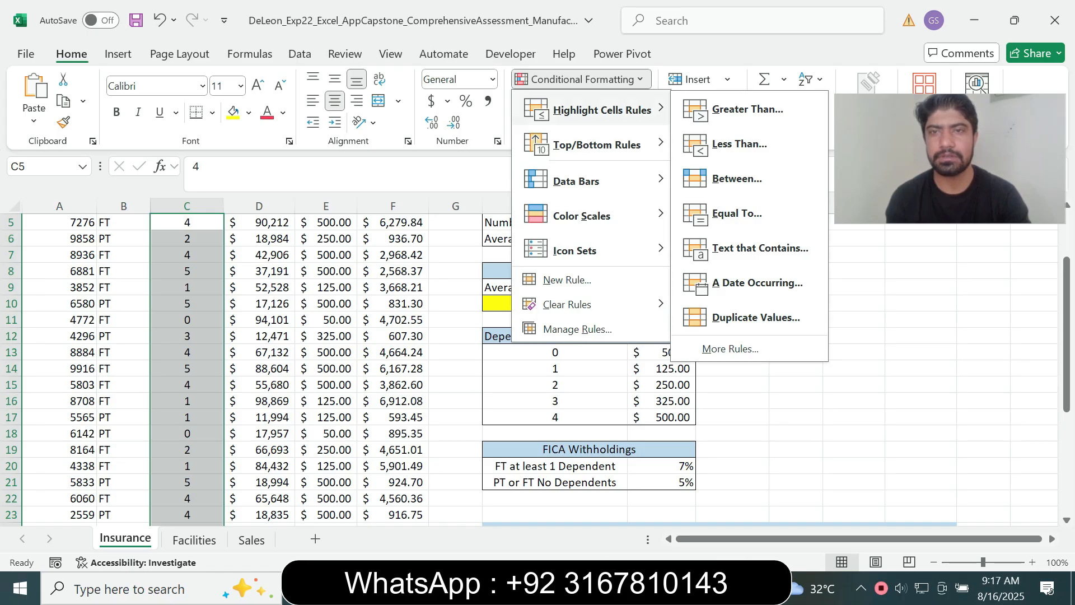
{"action": "left_click", "coordinate": [747, 109]}
{"action": "key", "text": "alt+Tab"}
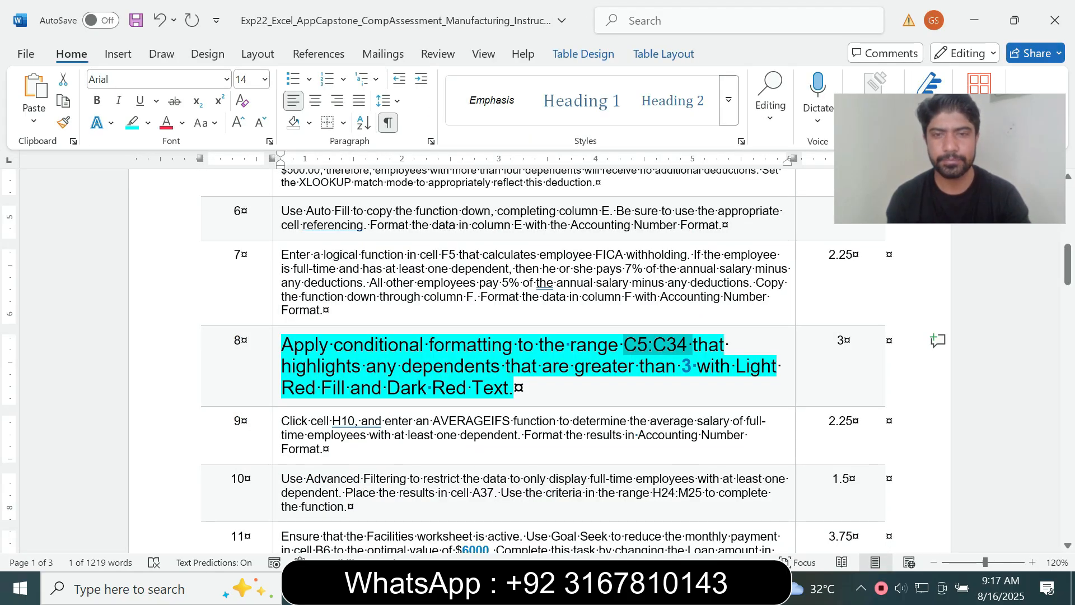
{"action": "key", "text": "alt+Tab"}
{"action": "type", "text": "3"}
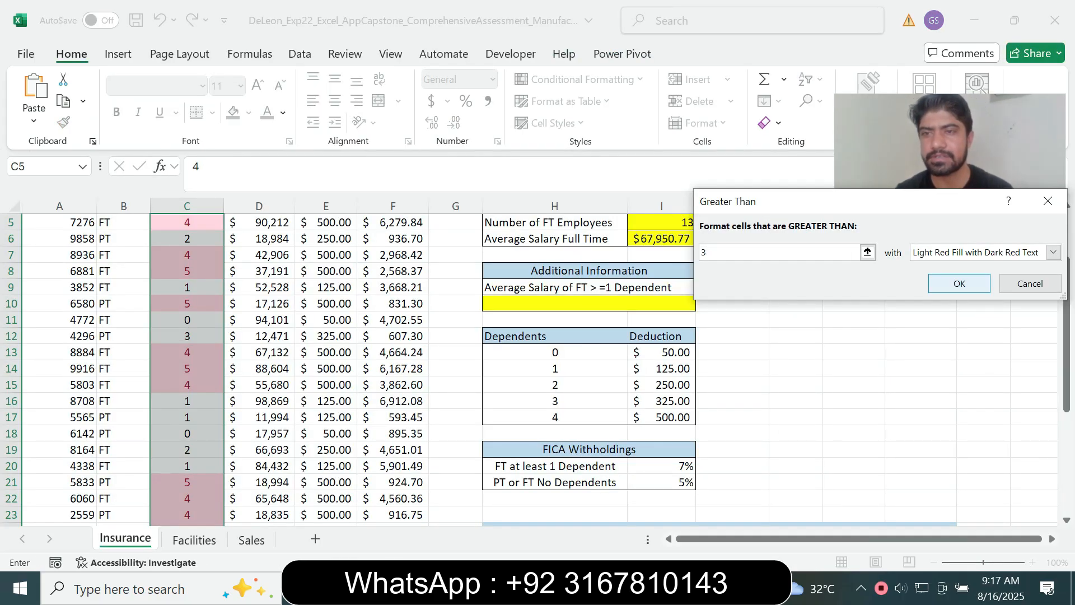
{"action": "left_click", "coordinate": [959, 283]}
Return to Word and reset the step 8 instruction text to 9 pt with no highlight colour.
{"action": "key", "text": "alt+Tab"}
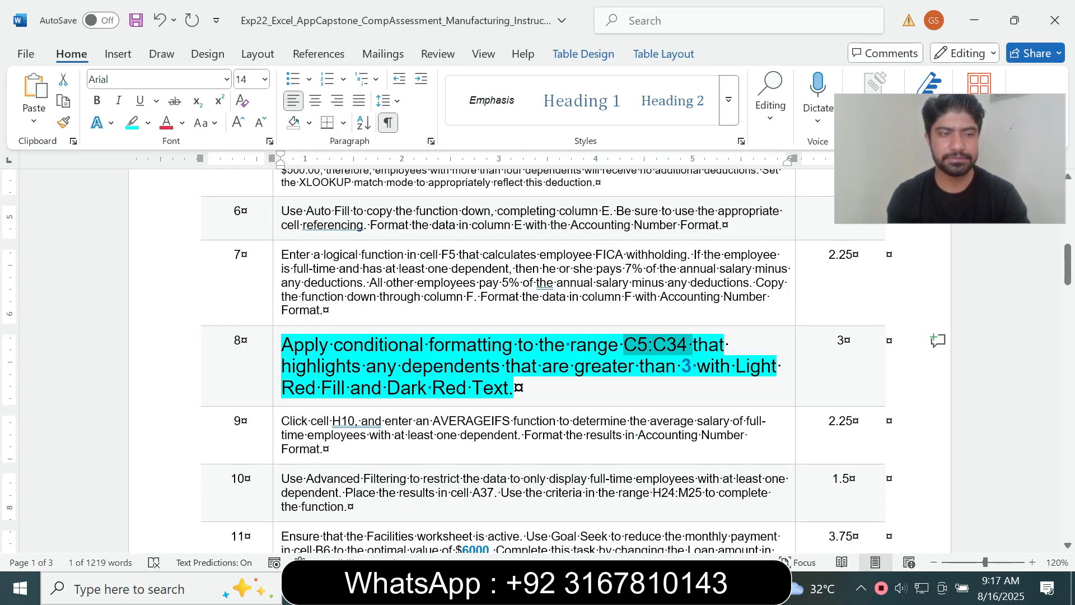
{"action": "left_click", "coordinate": [276, 388]}
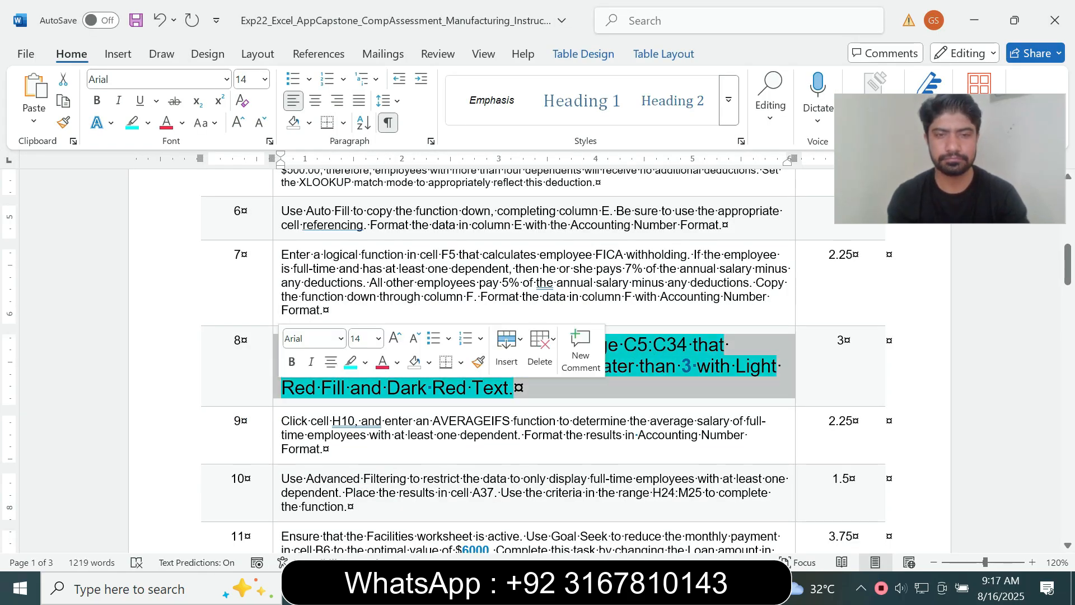
{"action": "left_click", "coordinate": [379, 339]}
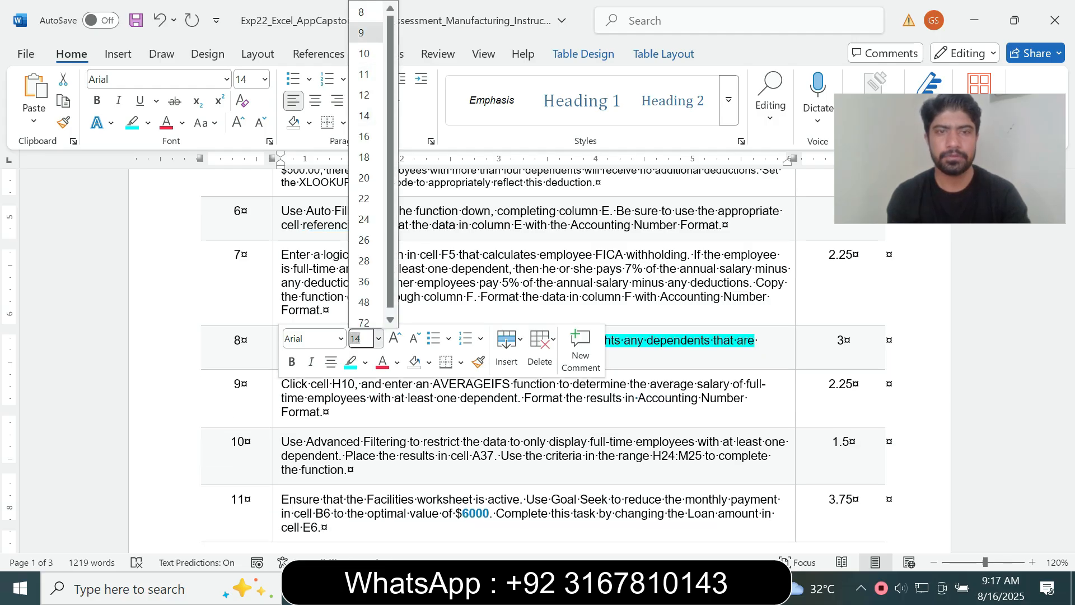
{"action": "left_click", "coordinate": [361, 32]}
{"action": "left_click", "coordinate": [148, 123]}
{"action": "left_click", "coordinate": [167, 257]}
Enlarge the step 9 instruction text to 14 pt and highlight it in cyan for reading.
{"action": "left_click", "coordinate": [276, 397]}
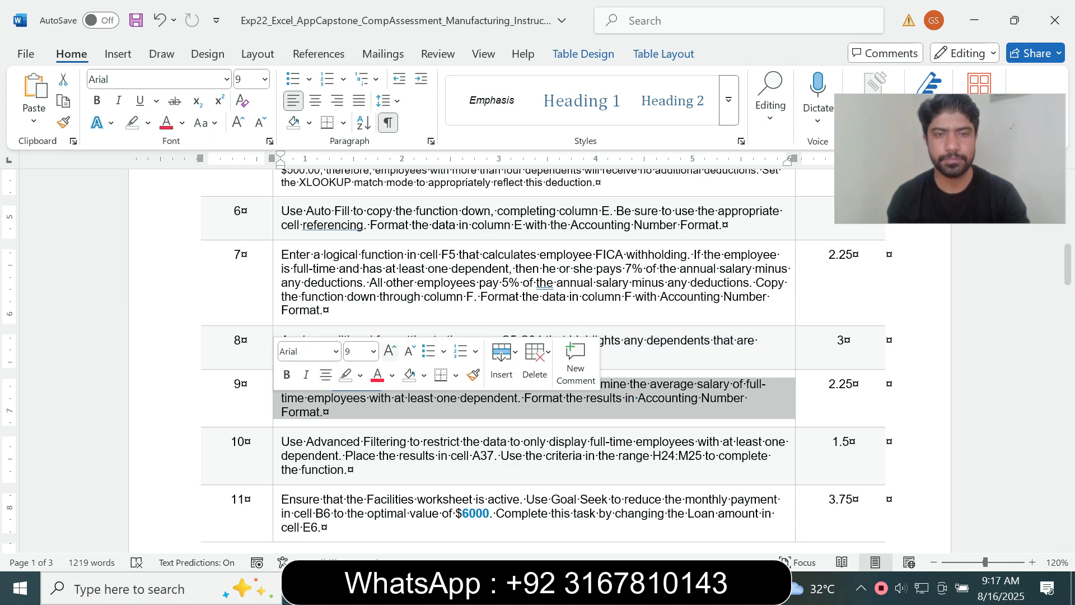
{"action": "left_click", "coordinate": [373, 351]}
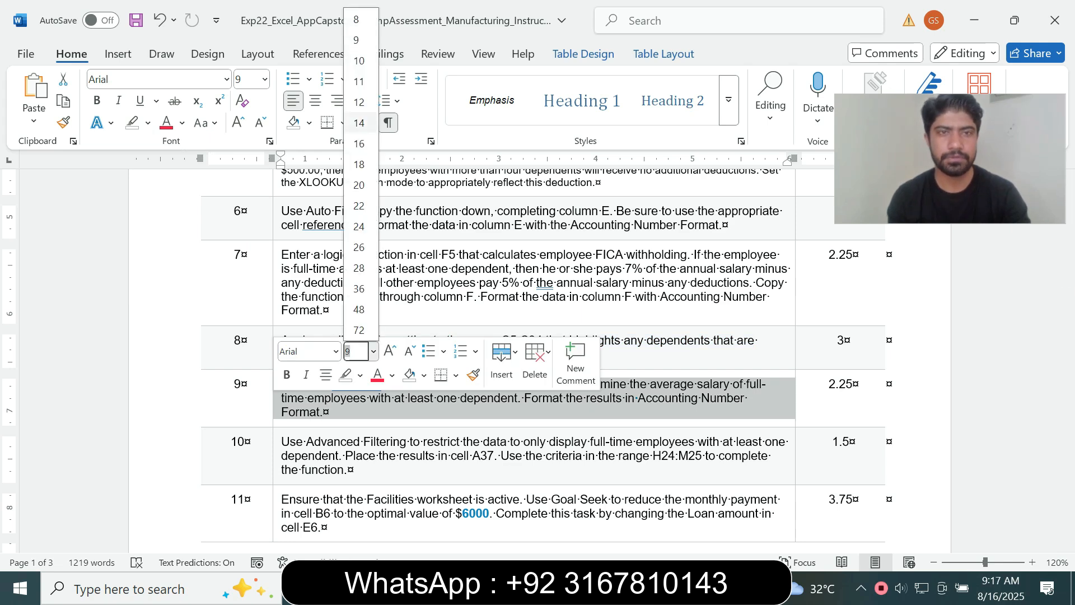
{"action": "left_click", "coordinate": [359, 122]}
{"action": "left_click", "coordinate": [148, 122]}
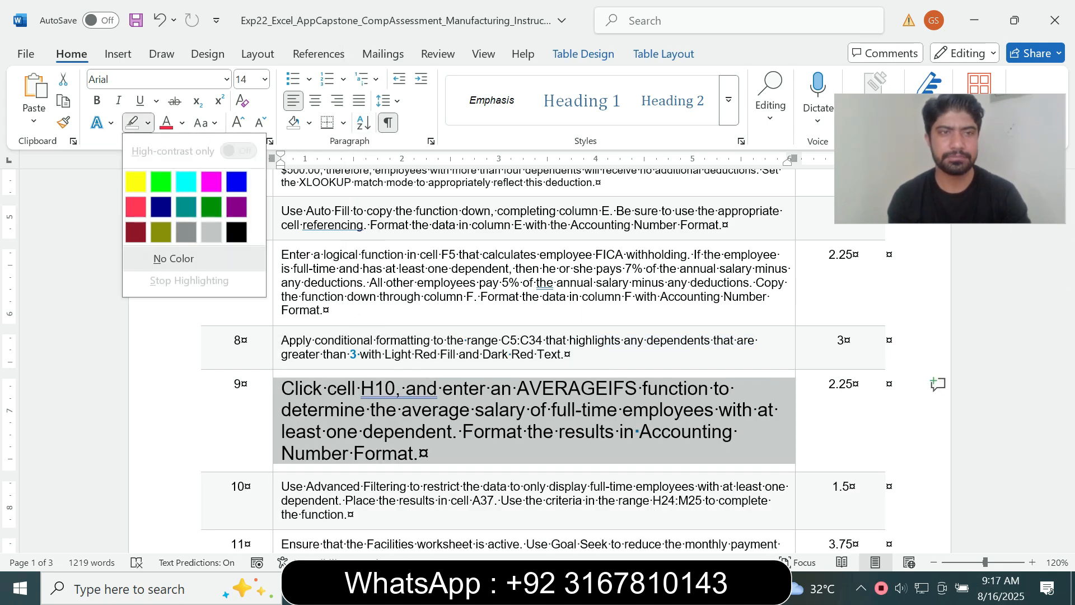
{"action": "left_click", "coordinate": [186, 181]}
{"action": "left_click_drag", "start_coordinate": [1068, 261], "coordinate": [1068, 276]}
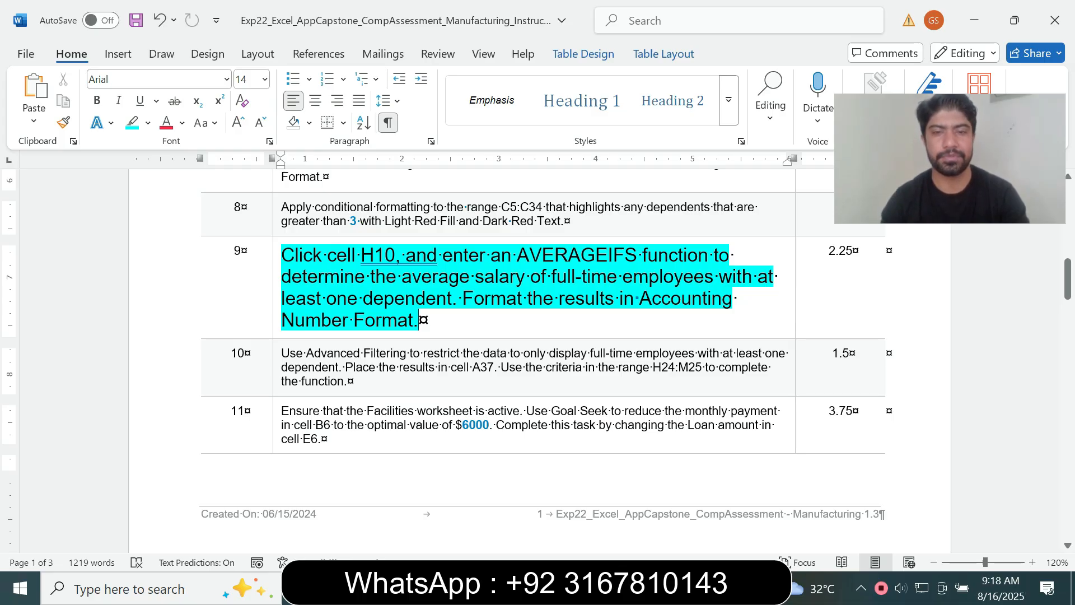
Switch to Excel and start an AVERAGEIFS formula in cell H10.
{"action": "key", "text": "alt+Tab"}
{"action": "left_click", "coordinate": [588, 304]}
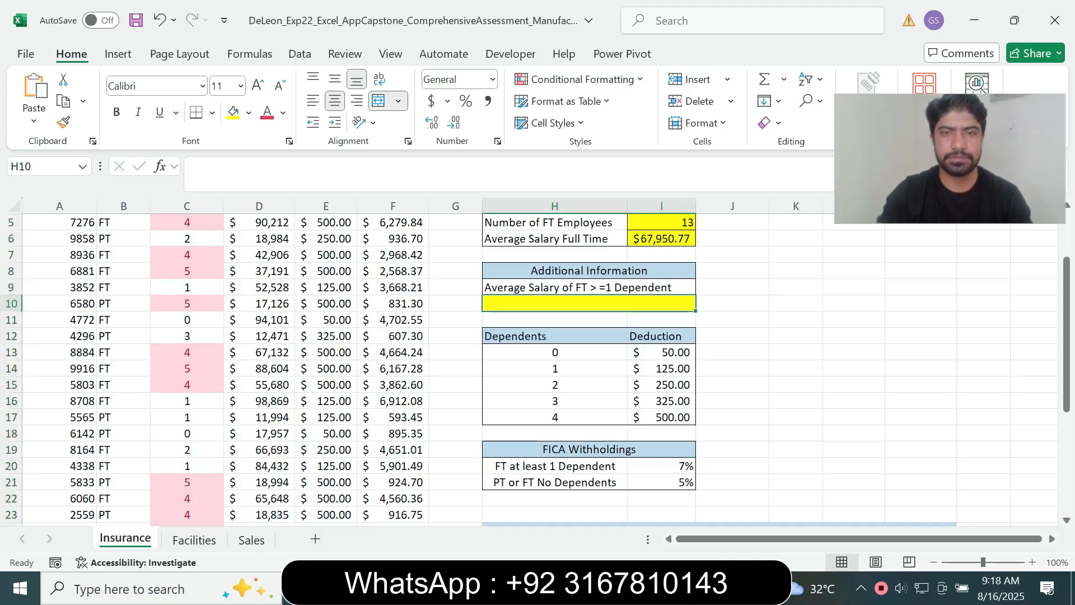
{"action": "type", "text": "=aver"}
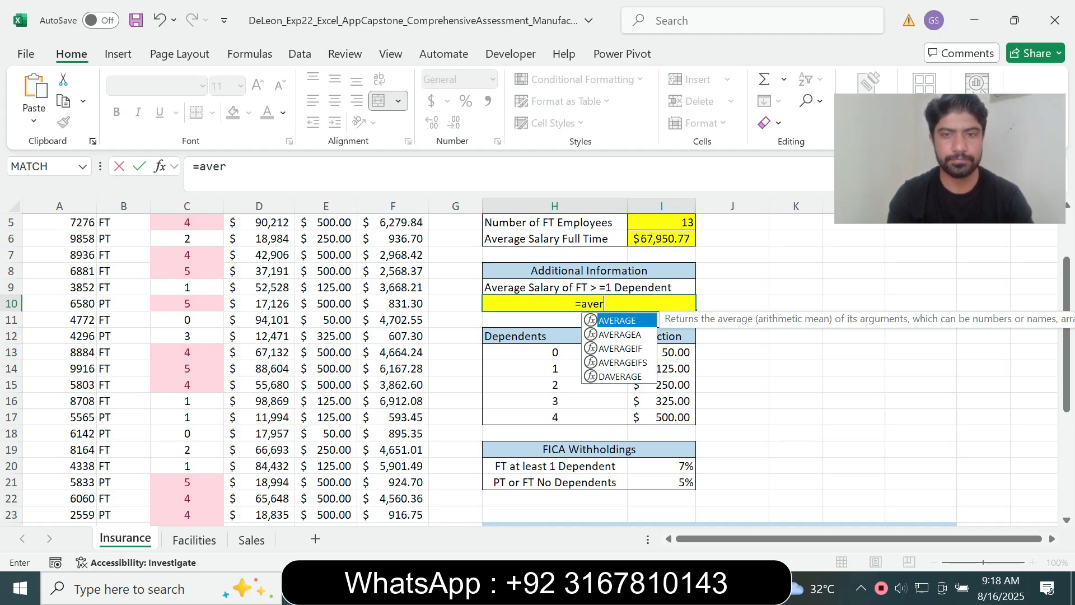
{"action": "key", "text": "Down"}
{"action": "key", "text": "Down"}
{"action": "key", "text": "Down"}
{"action": "key", "text": "Tab"}
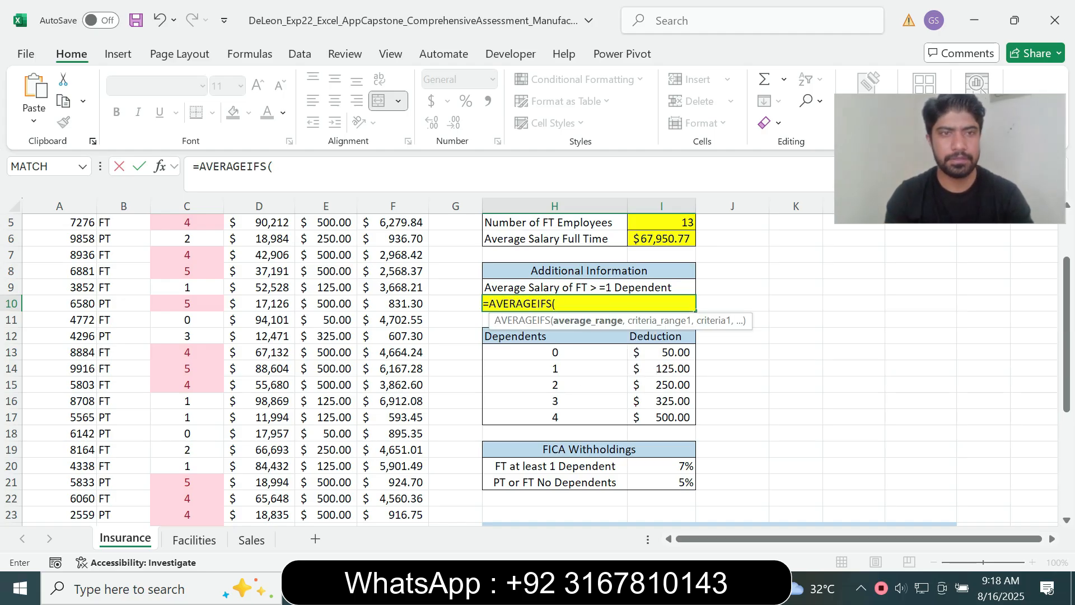
Enter the Salary cells D5:D34 as the average range of the AVERAGEIFS formula, with absolute references.
{"action": "left_click", "coordinate": [273, 167]}
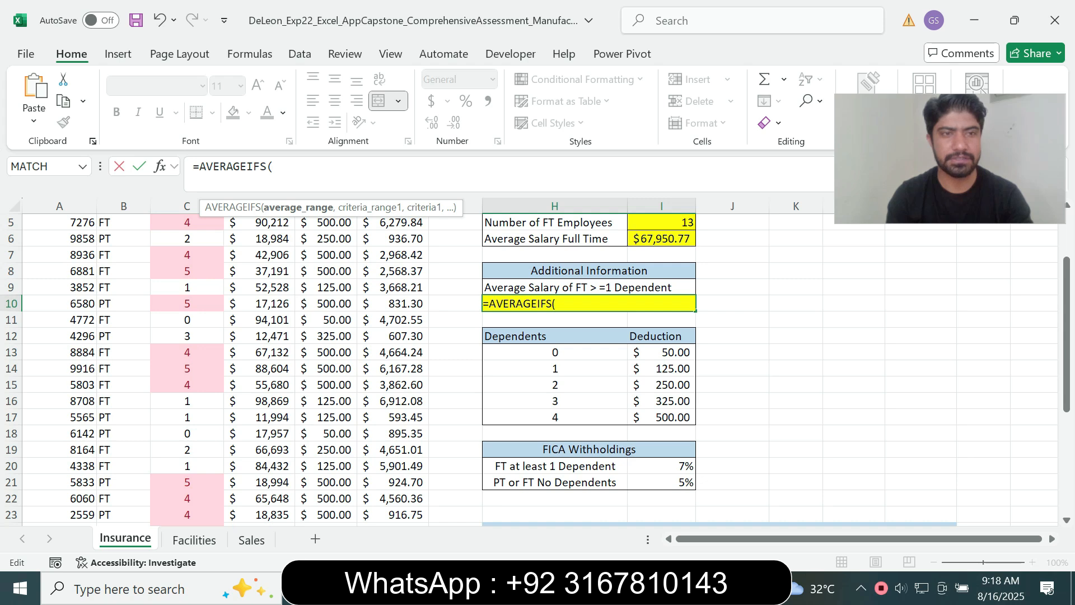
{"action": "left_click", "coordinate": [327, 222]}
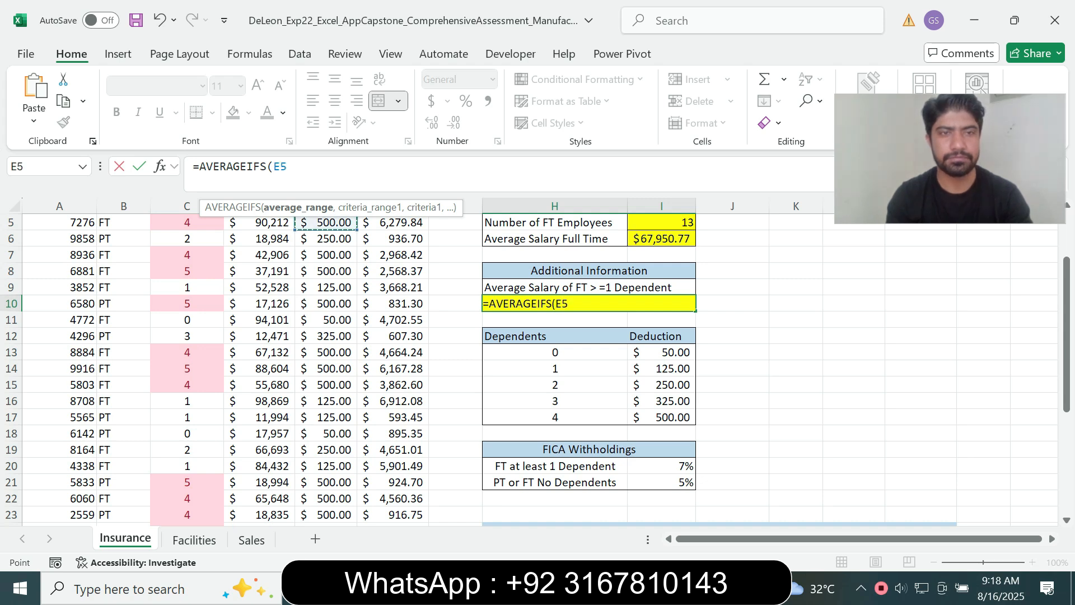
{"action": "left_click", "coordinate": [259, 223]}
{"action": "left_click_drag", "start_coordinate": [260, 222], "coordinate": [259, 498]}
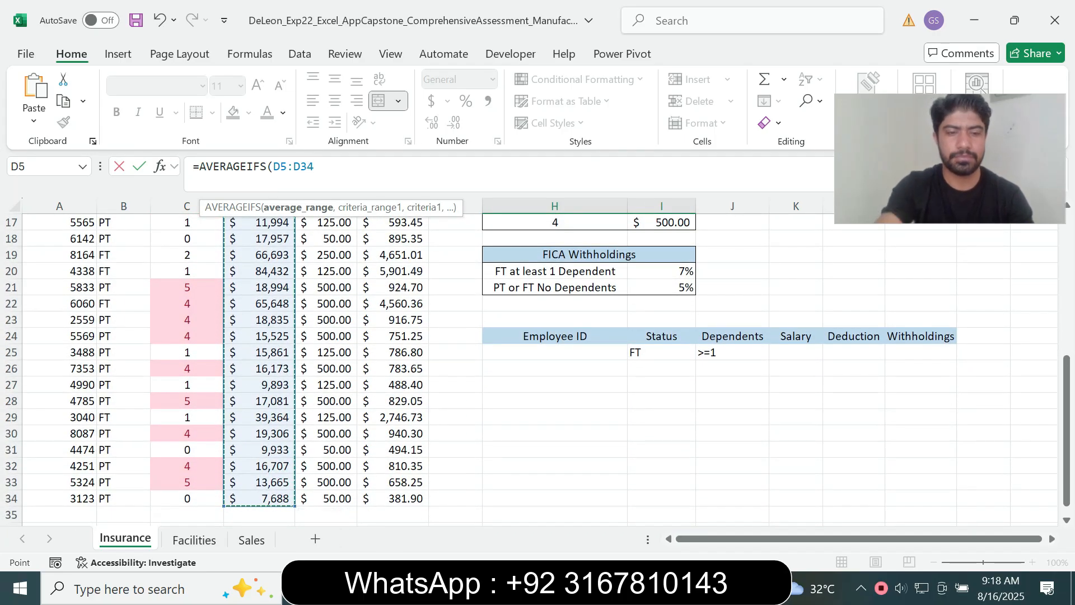
{"action": "scroll", "coordinate": [260, 369], "scroll_direction": "up", "scroll_amount": 5}
{"action": "key", "text": "F4"}
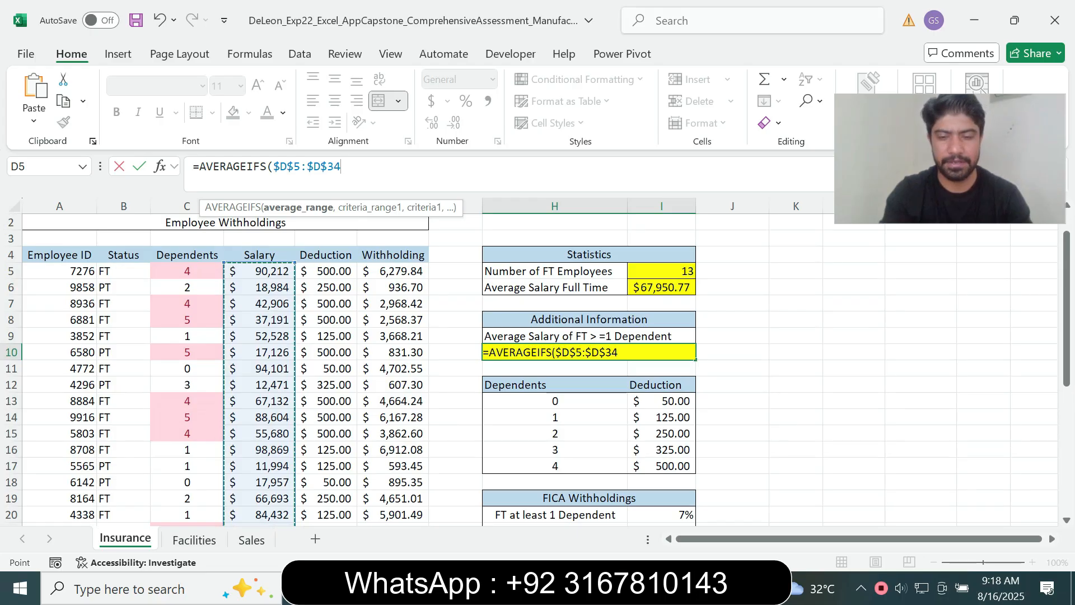
Add the Status cells $B$5:$B$34 as the first criteria range with "FT" as its criterion.
{"action": "type", "text": ","}
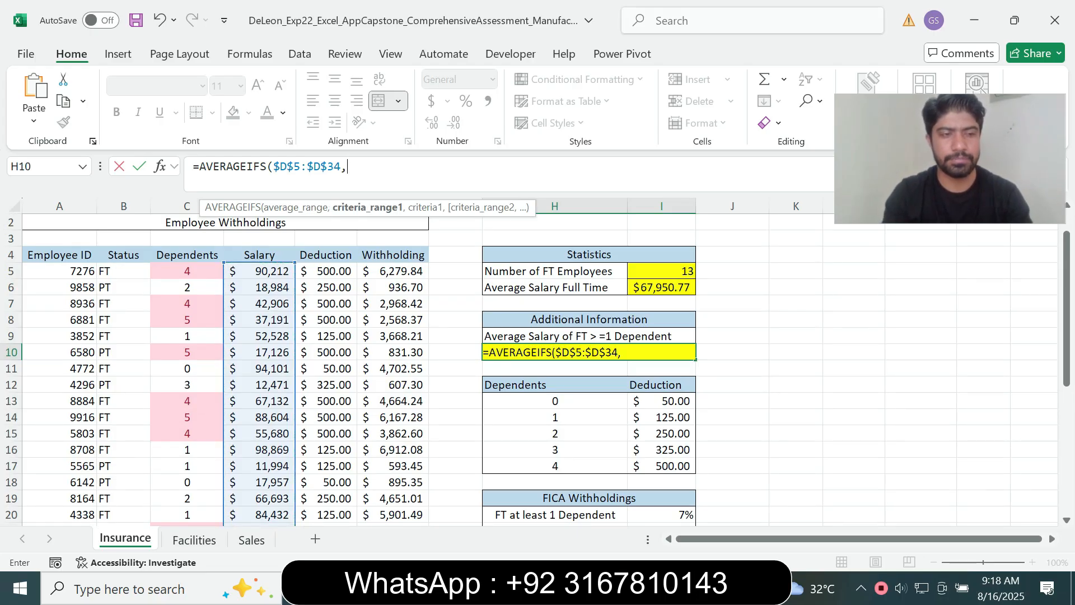
{"action": "left_click_drag", "start_coordinate": [123, 271], "coordinate": [146, 482]}
{"action": "key", "text": "F4"}
{"action": "scroll", "coordinate": [146, 482], "scroll_direction": "up", "scroll_amount": 5}
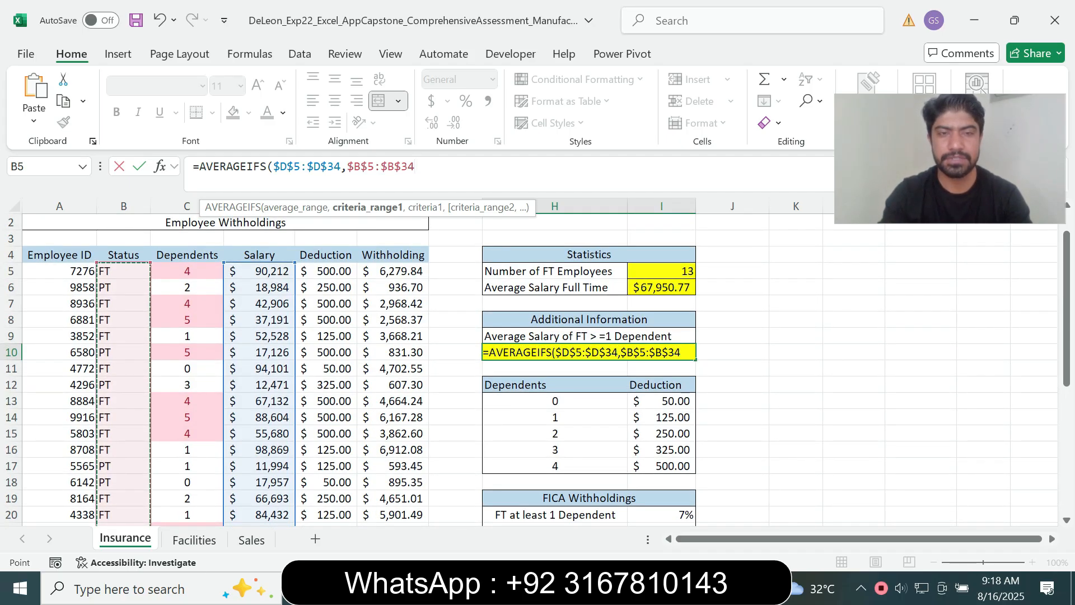
{"action": "type", "text": ",\"F"}
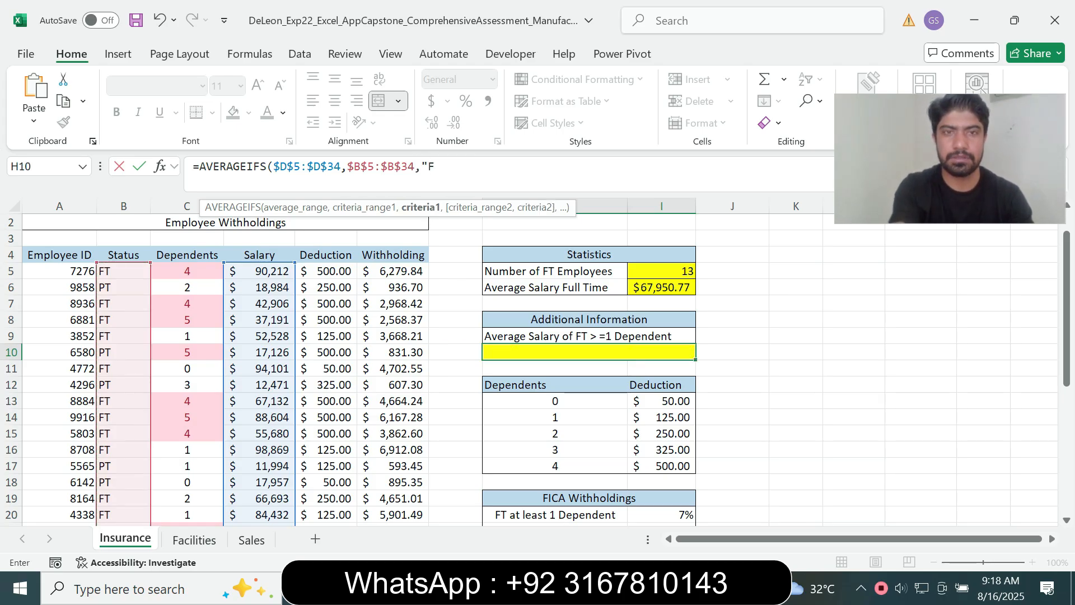
{"action": "type", "text": "T\""}
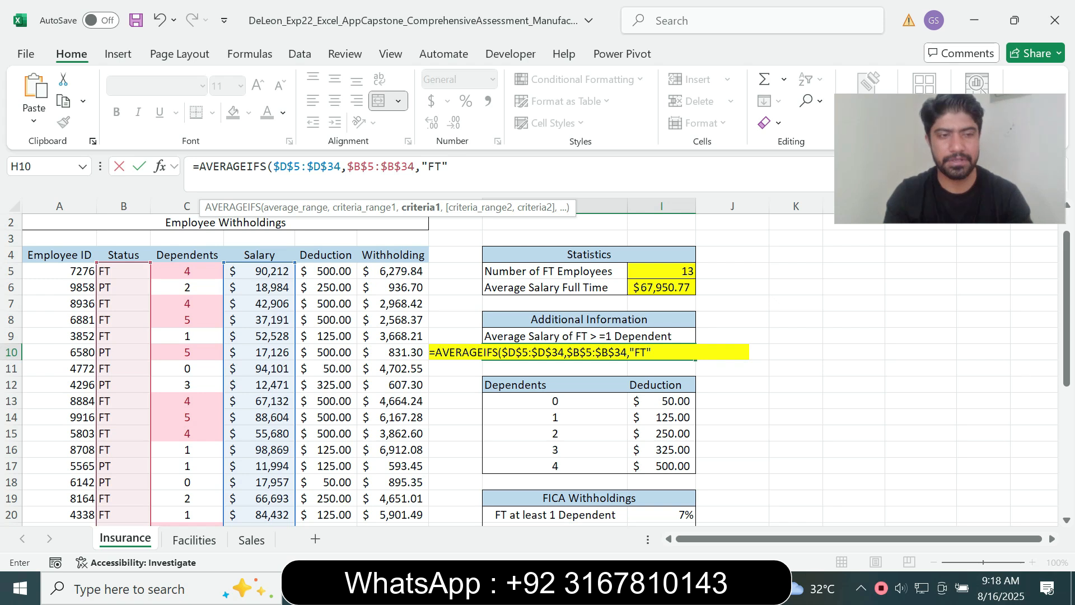
Add the Dependents cells $C$5:$C$34 as the second criteria range with ">=1" as its criterion and complete the AVERAGEIFS formula.
{"action": "type", "text": ","}
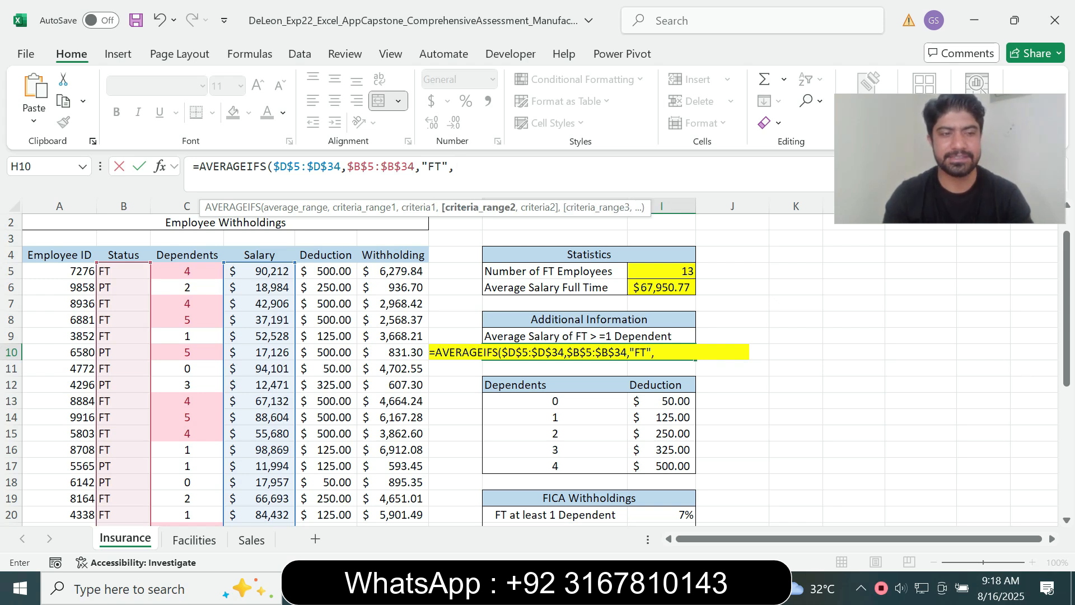
{"action": "left_click_drag", "start_coordinate": [187, 271], "coordinate": [207, 502]}
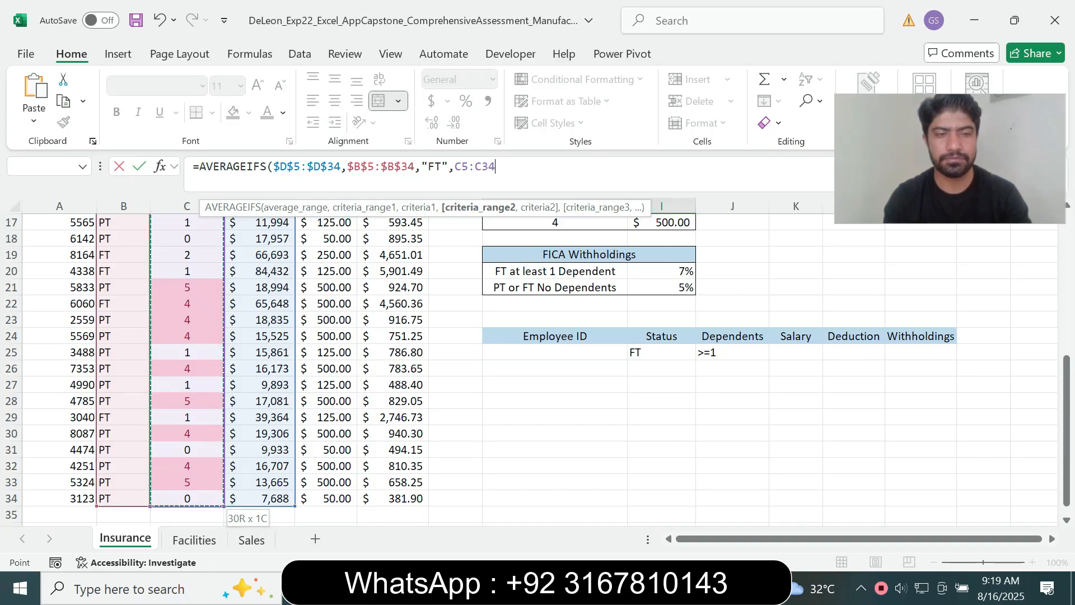
{"action": "key", "text": "F4"}
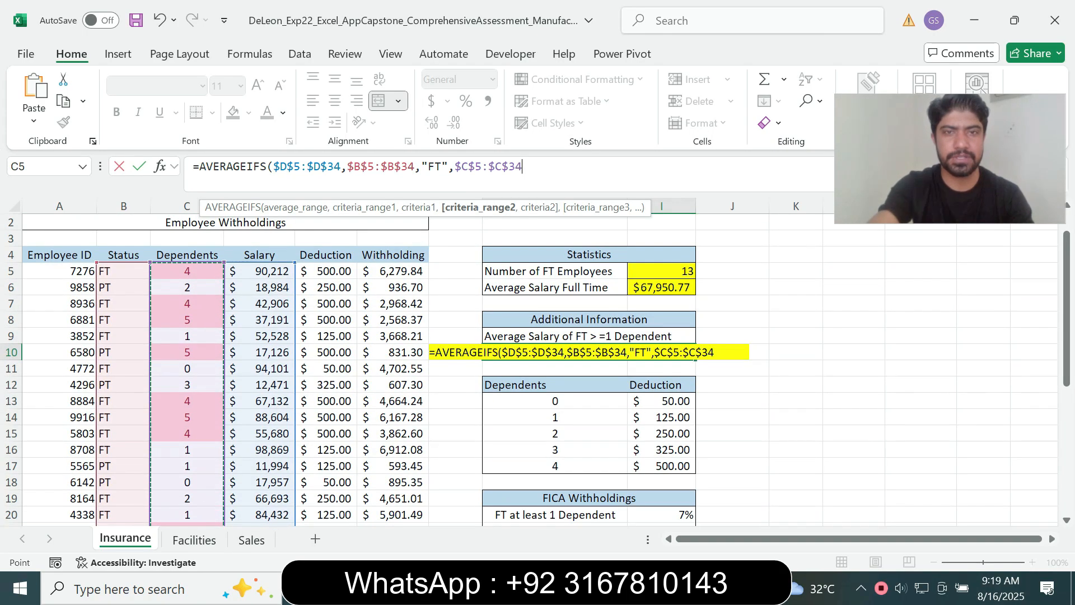
{"action": "type", "text": ","}
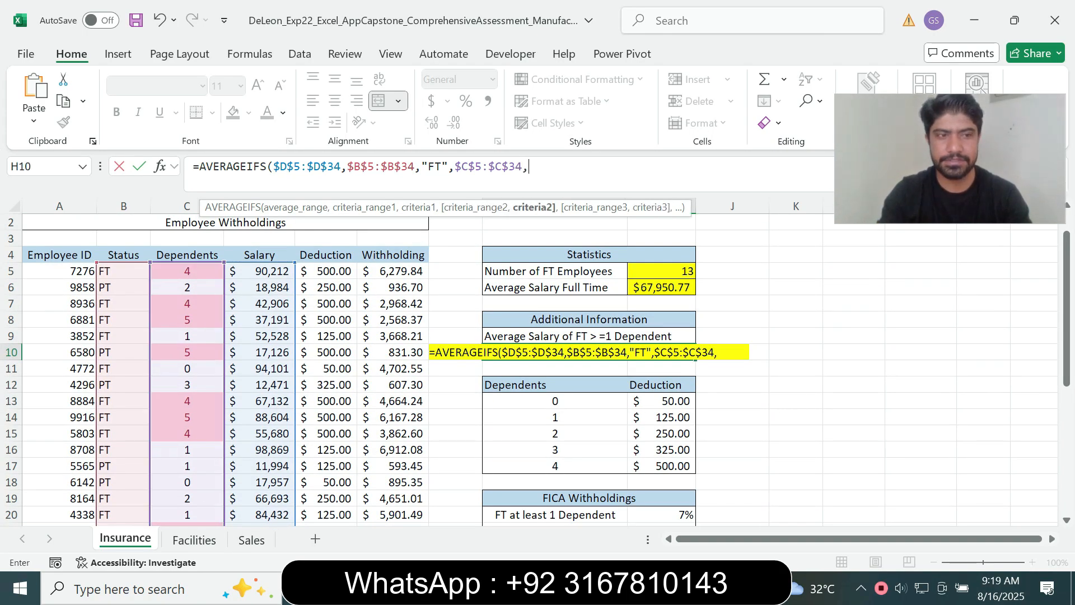
{"action": "type", "text": "\""}
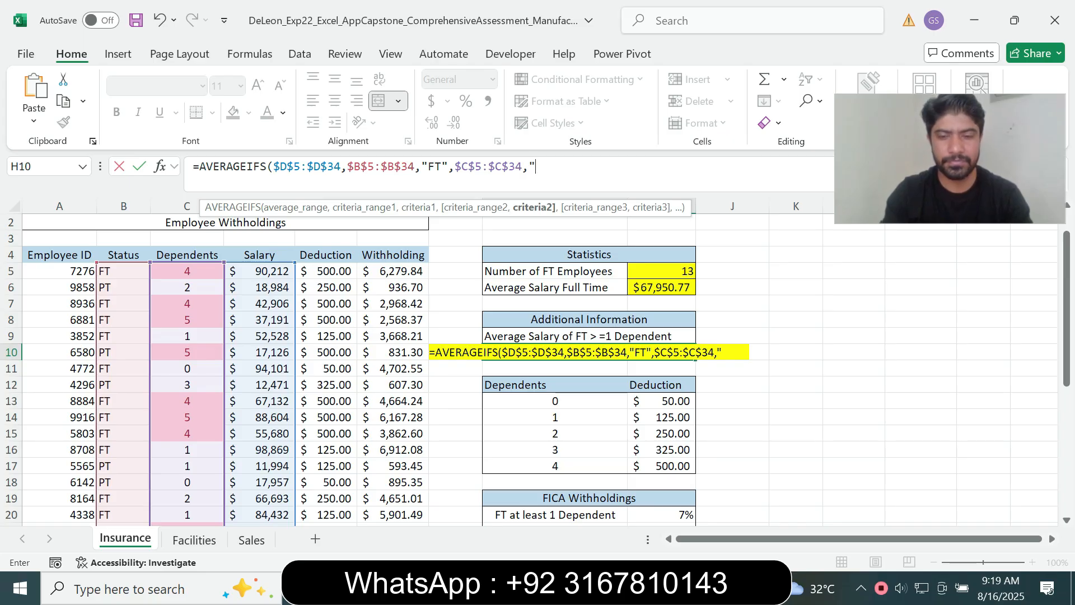
{"action": "type", "text": ">"}
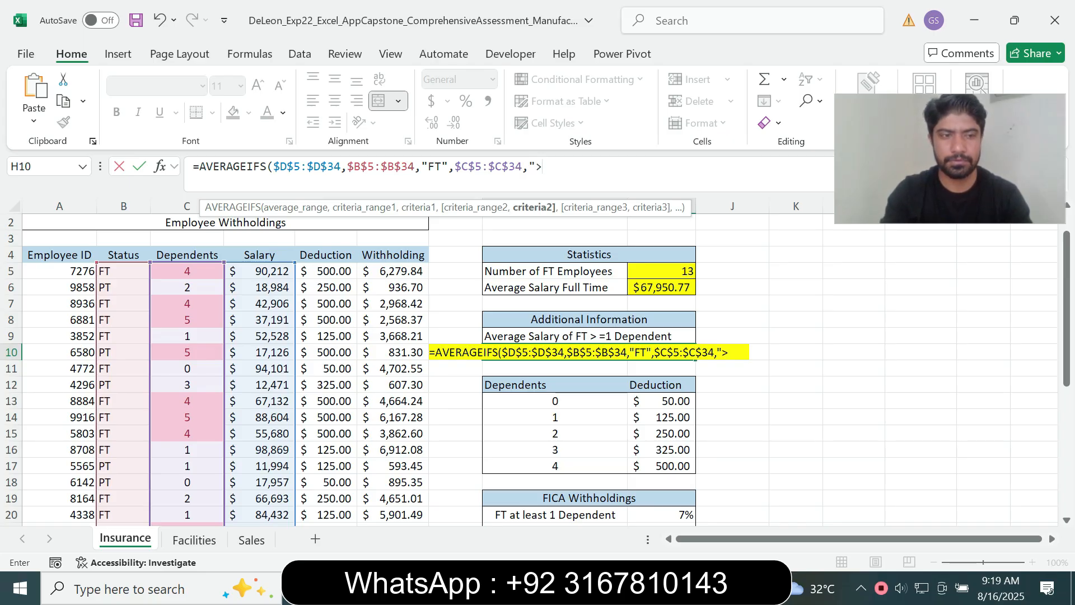
{"action": "type", "text": "="}
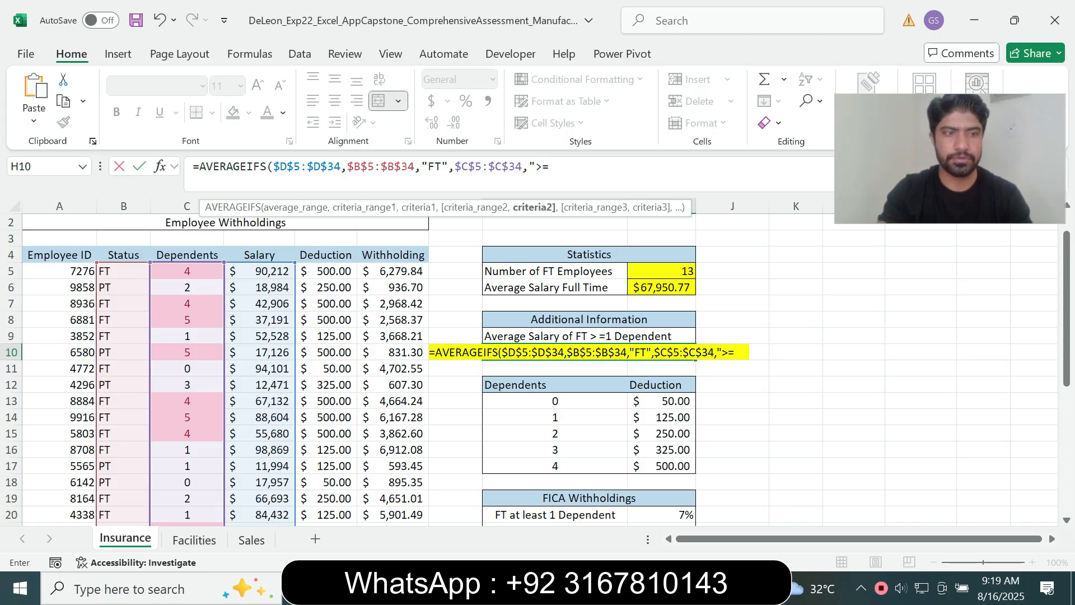
{"action": "type", "text": "1"}
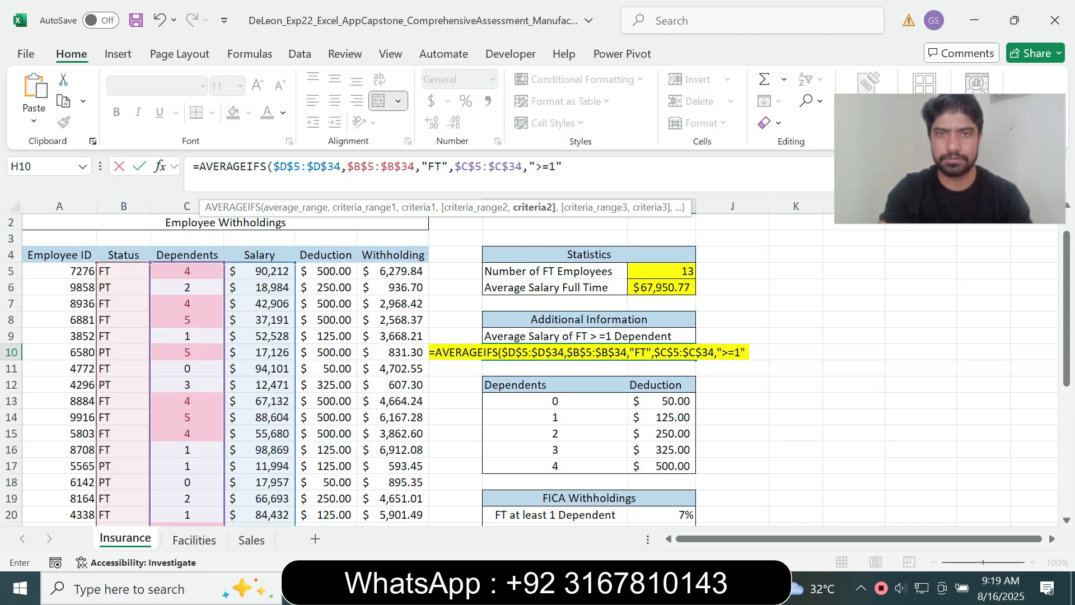
{"action": "type", "text": "\""}
{"action": "key", "text": "Return"}
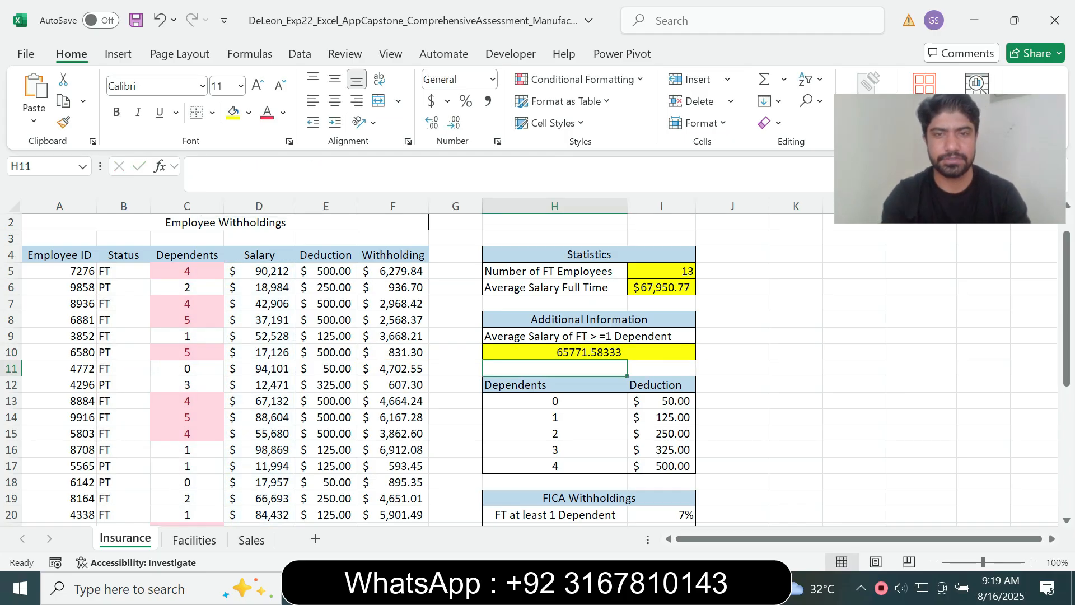
Check the step 9 formatting requirement in the Word instructions, and apply Accounting Number Format to the result in H10 in Excel.
{"action": "key", "text": "Up"}
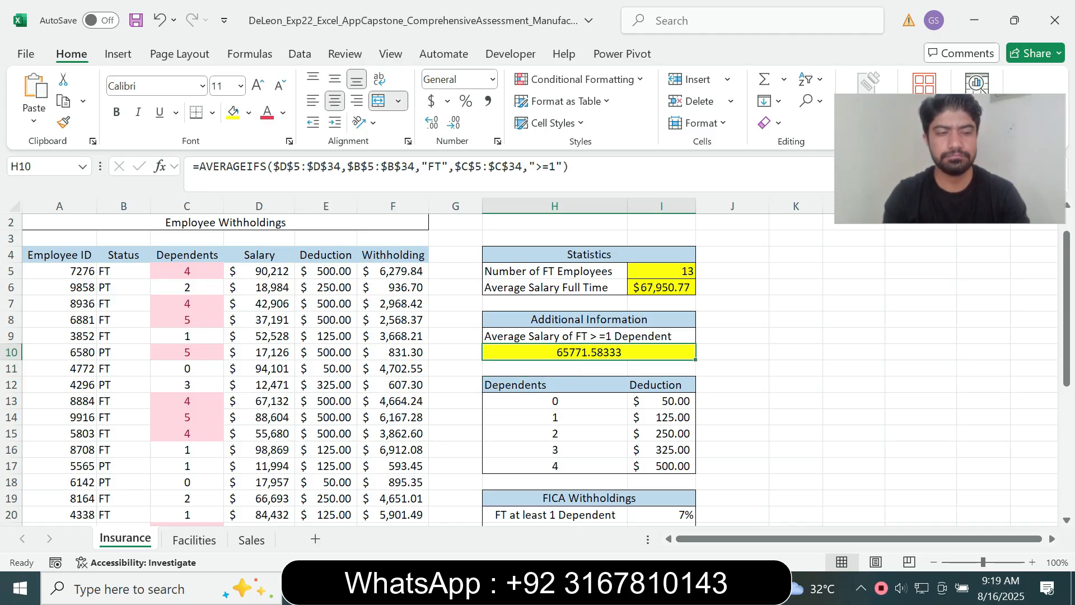
{"action": "key", "text": "alt+Tab"}
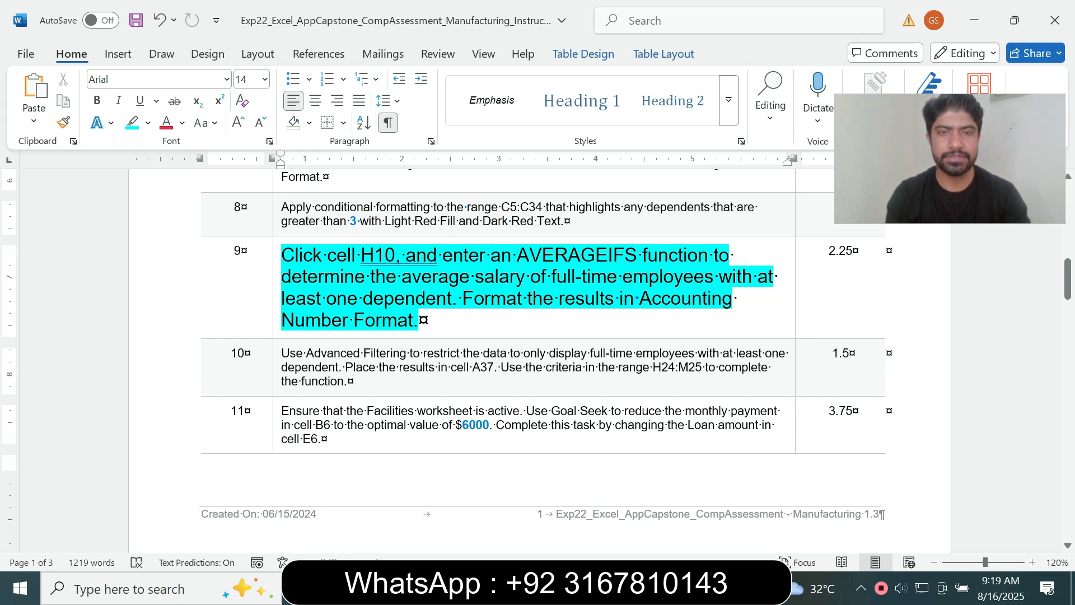
{"action": "key", "text": "alt+Tab"}
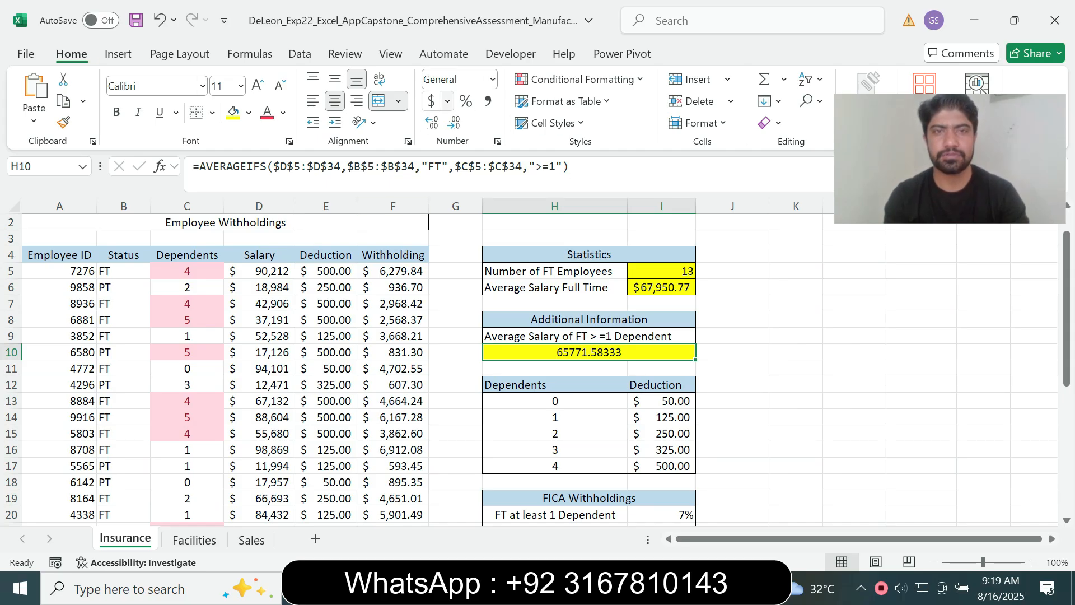
{"action": "left_click", "coordinate": [447, 101]}
{"action": "left_click", "coordinate": [481, 124]}
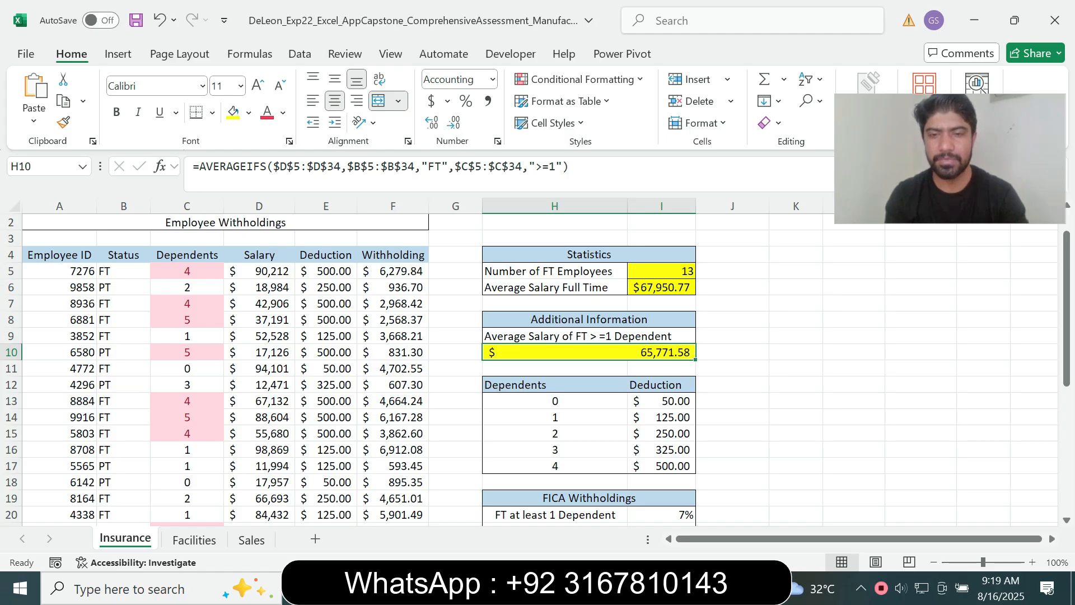
Switch to the Word instructions, set the step 9 text back to 9 pt and remove its highlight.
{"action": "key", "text": "alt+Tab"}
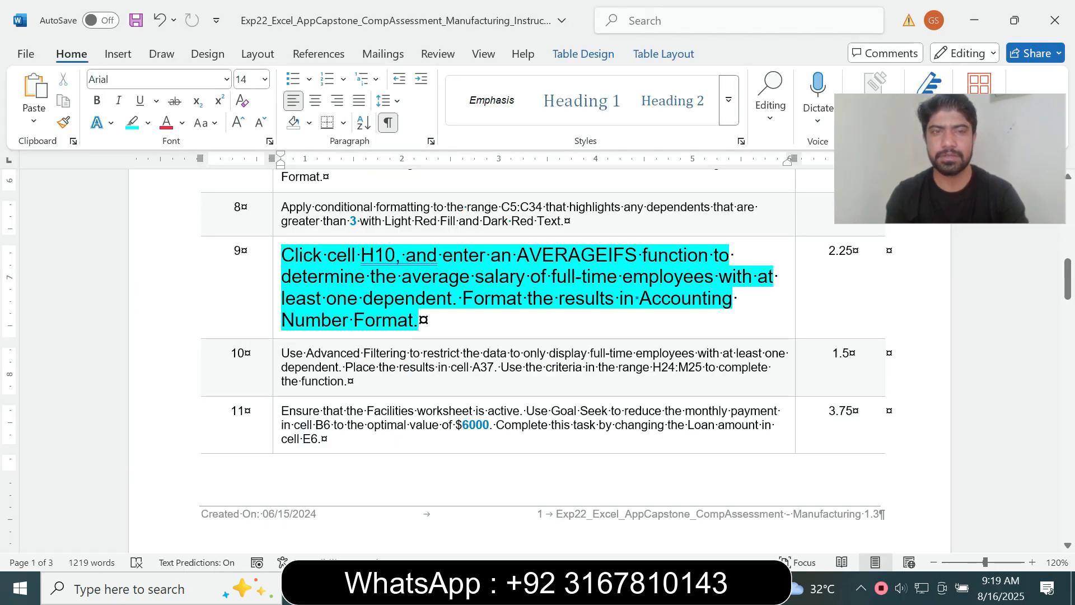
{"action": "left_click", "coordinate": [276, 323]}
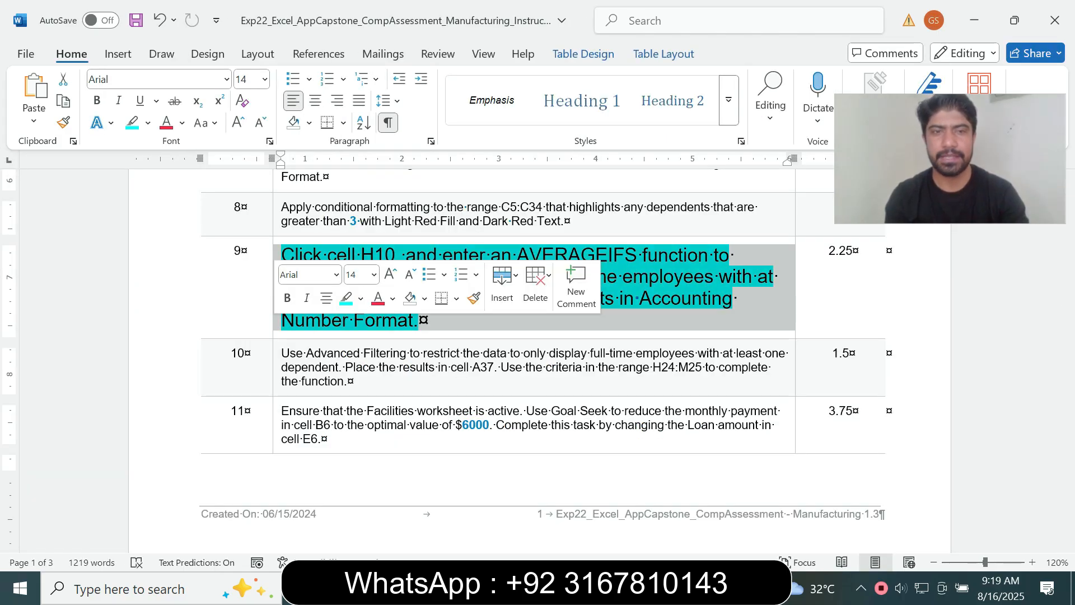
{"action": "left_click", "coordinate": [373, 274]}
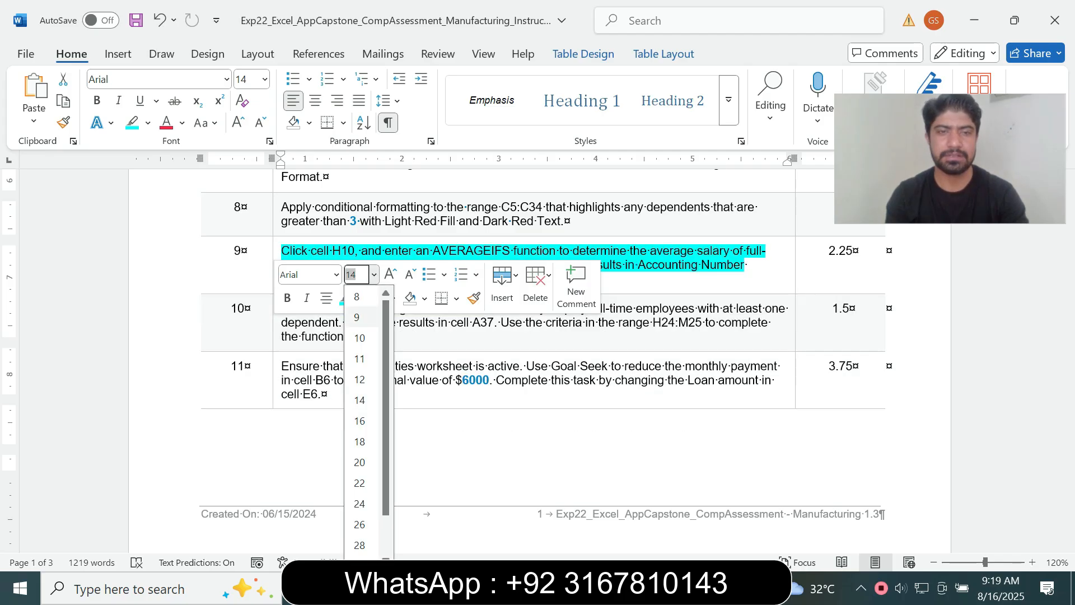
{"action": "left_click", "coordinate": [353, 315]}
{"action": "left_click", "coordinate": [361, 298]}
{"action": "left_click", "coordinate": [388, 434]}
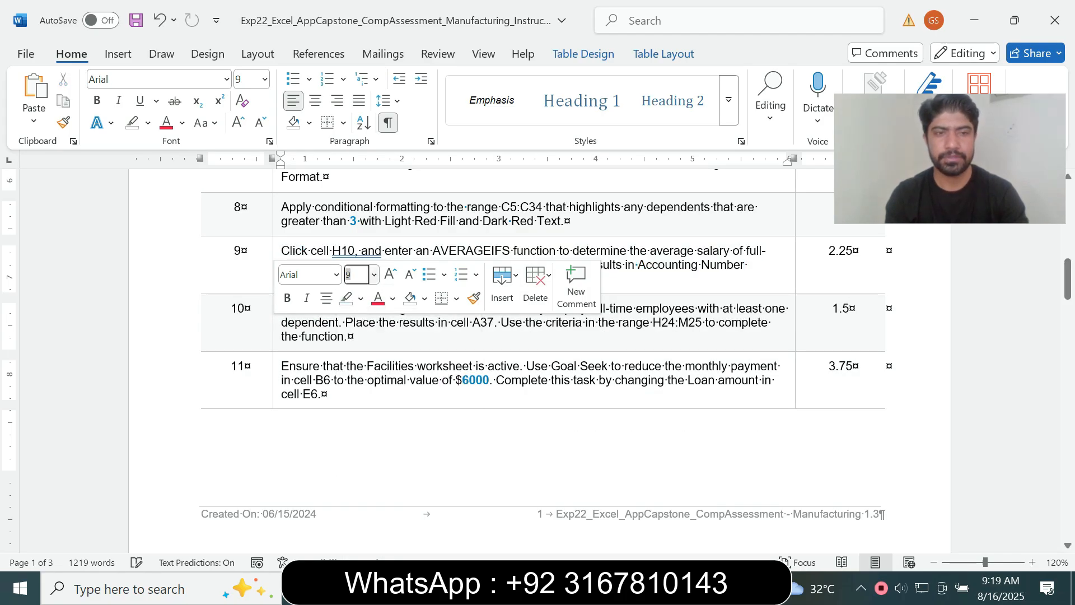
Enlarge the step 10 instruction text to 14 pt and highlight it in cyan.
{"action": "left_click", "coordinate": [276, 344]}
{"action": "left_click", "coordinate": [373, 296]}
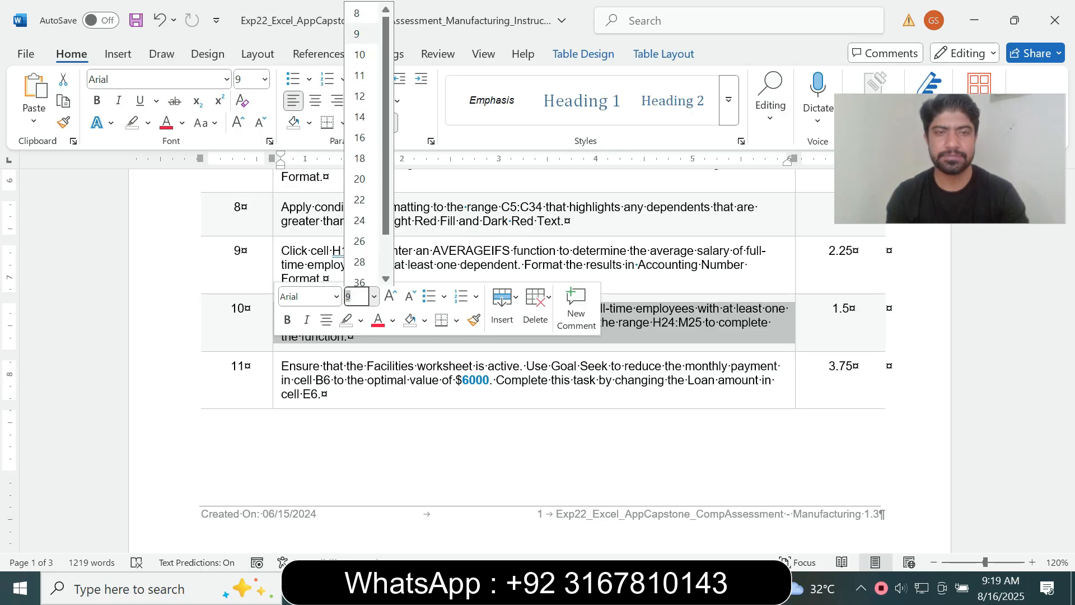
{"action": "left_click", "coordinate": [360, 115]}
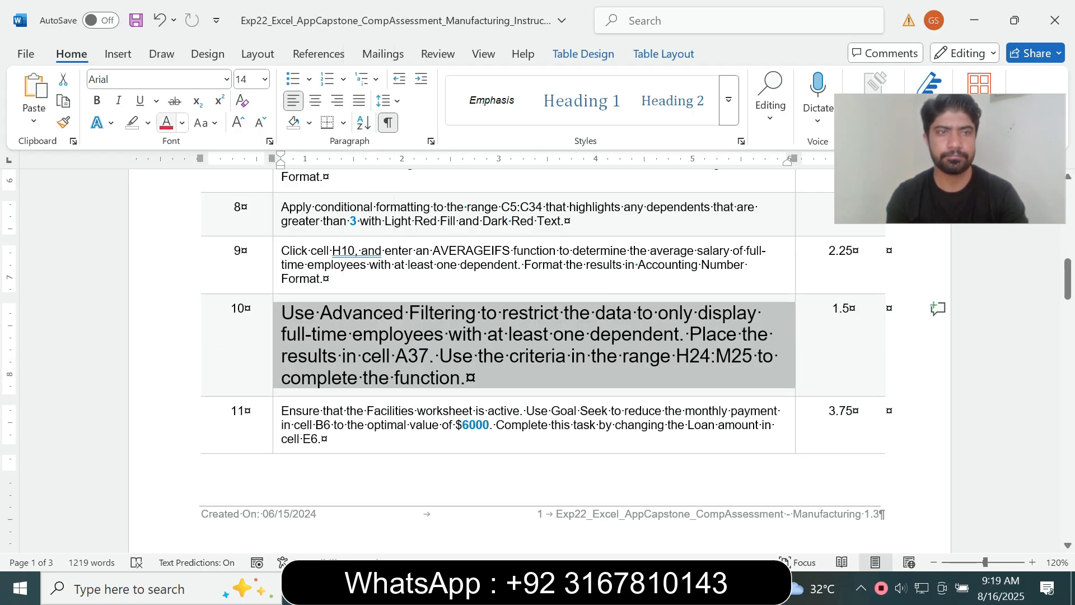
{"action": "left_click", "coordinate": [147, 123]}
{"action": "left_click", "coordinate": [186, 182]}
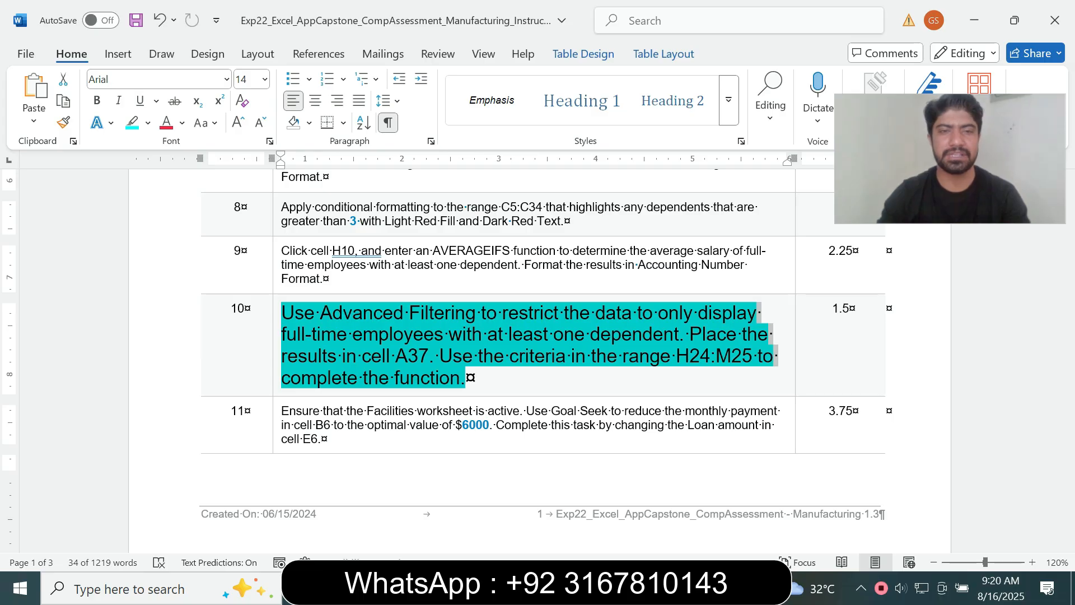
Read the step 10 instruction for the Advanced Filtering condition, the output cell and the criteria range.
{"action": "left_click", "coordinate": [322, 334]}
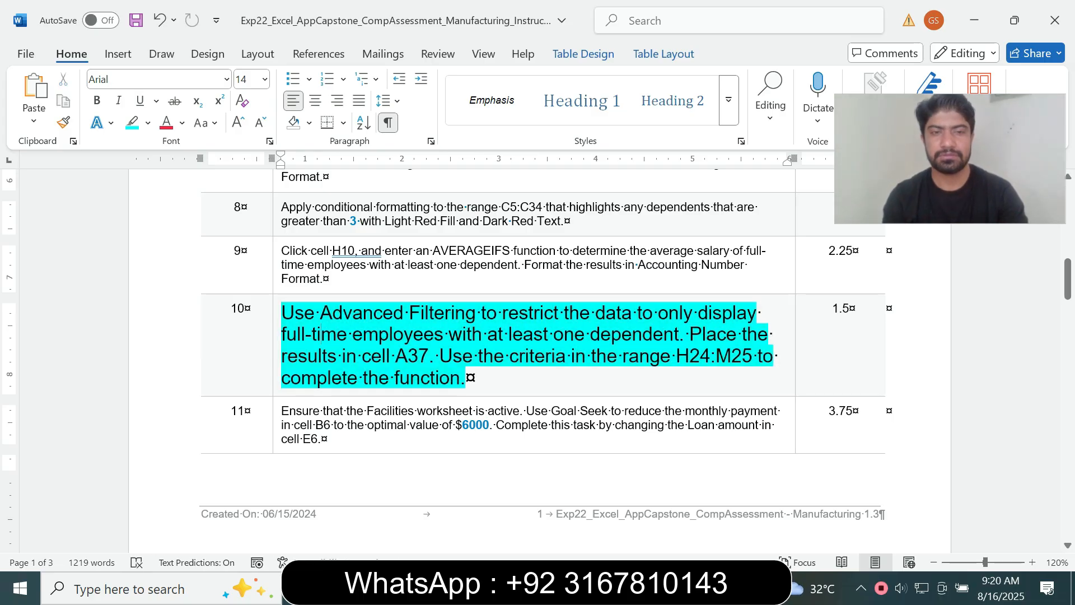
{"action": "left_click_drag", "start_coordinate": [294, 313], "coordinate": [480, 313]}
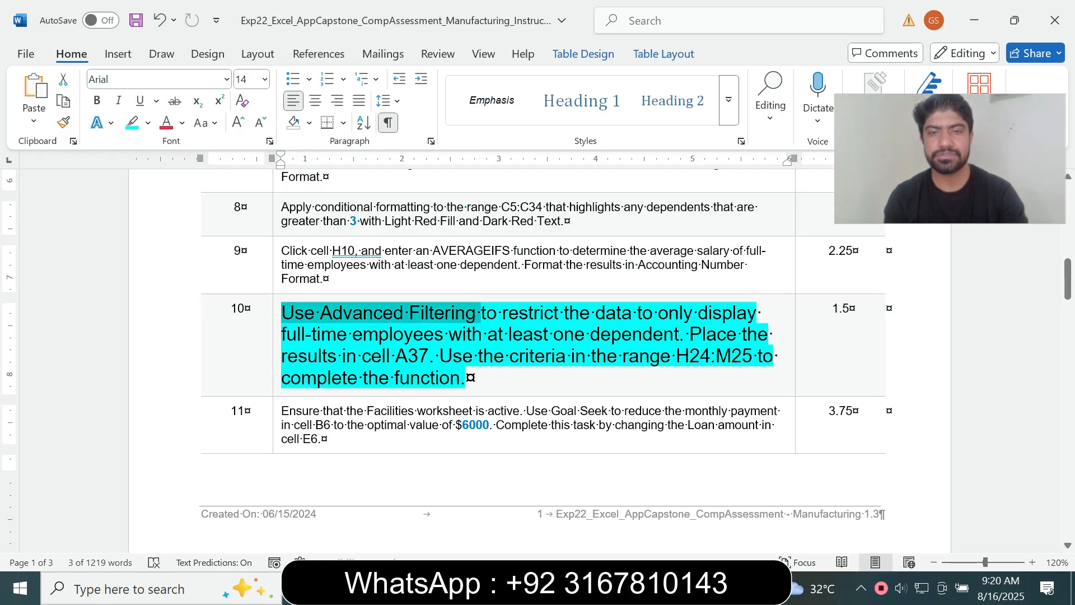
{"action": "left_click", "coordinate": [337, 335]}
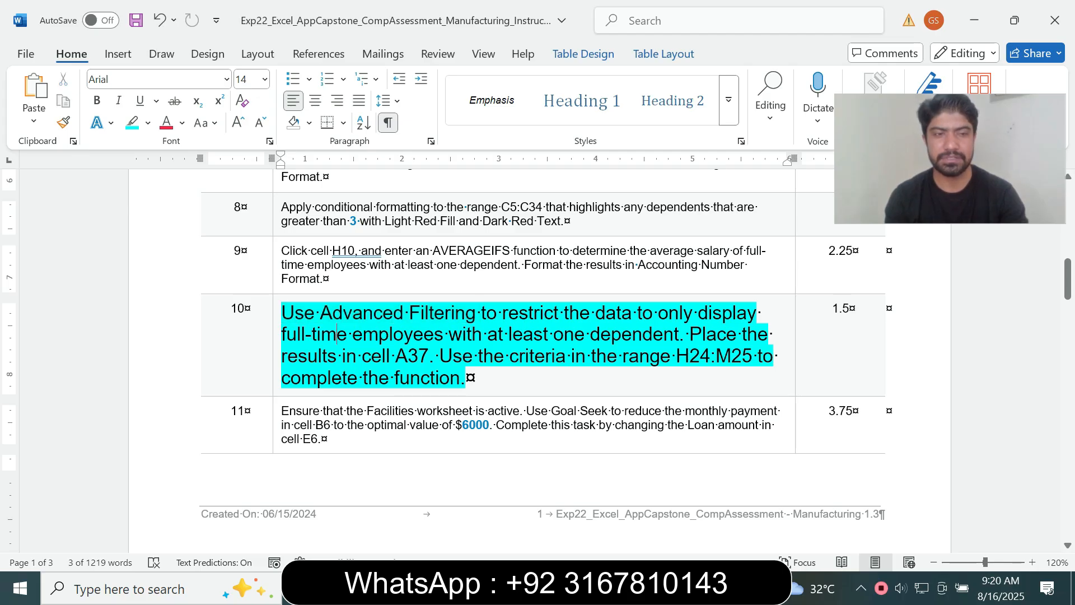
{"action": "left_click_drag", "start_coordinate": [337, 335], "coordinate": [570, 357]}
{"action": "left_click", "coordinate": [468, 378]}
{"action": "left_click", "coordinate": [465, 379]}
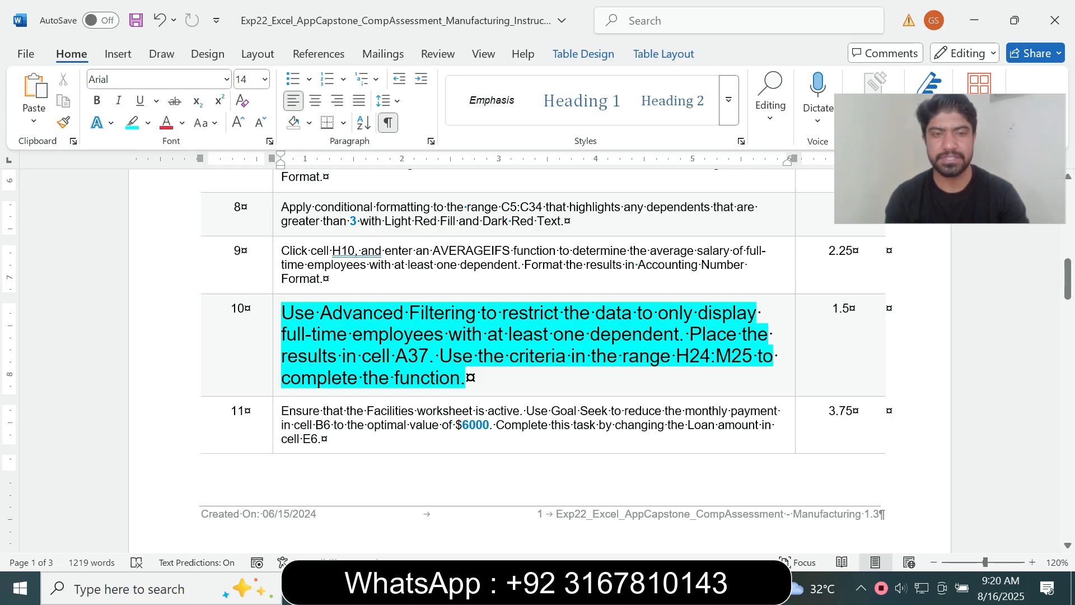
{"action": "left_click_drag", "start_coordinate": [282, 356], "coordinate": [387, 356]}
{"action": "left_click", "coordinate": [465, 379]}
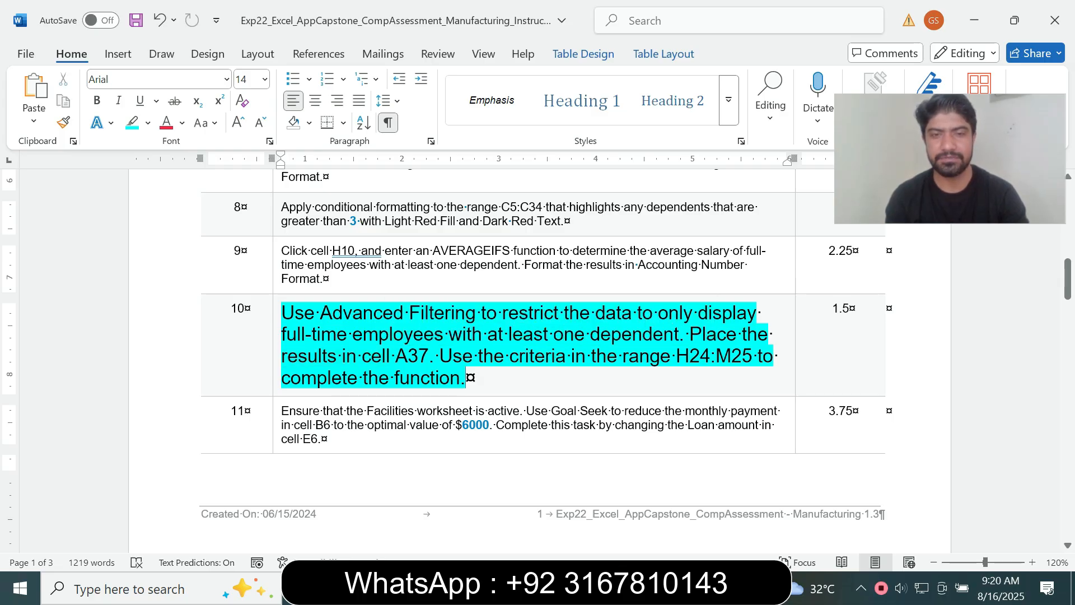
{"action": "left_click_drag", "start_coordinate": [477, 356], "coordinate": [568, 356]}
{"action": "left_click", "coordinate": [465, 378]}
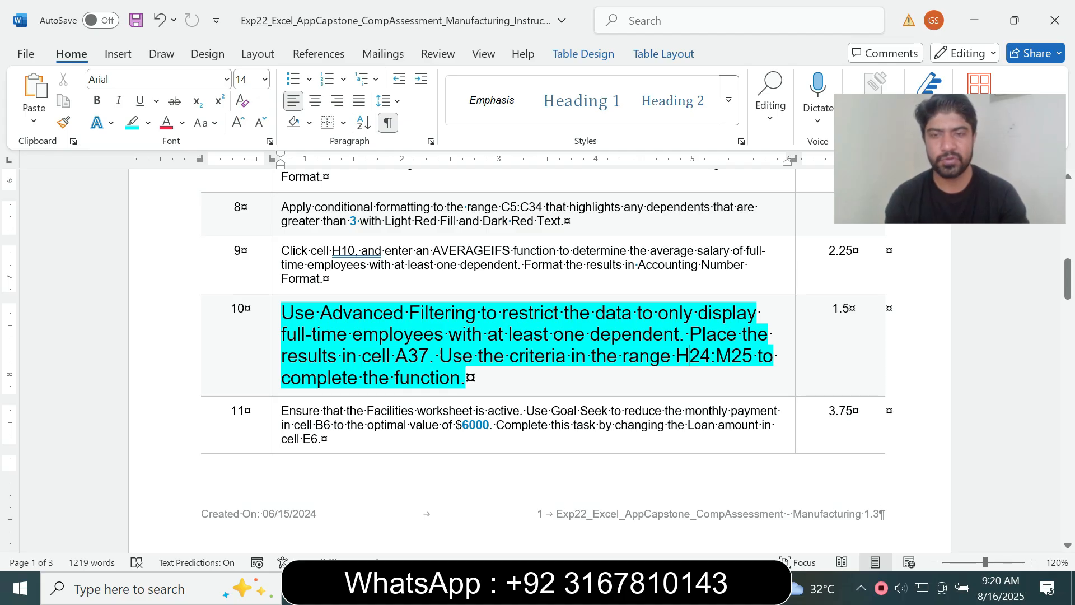
Switch to Excel and start an Advanced Filter on the employee list $A$4:$F$34 of the Insurance sheet.
{"action": "left_click", "coordinate": [599, 588]}
{"action": "left_click", "coordinate": [259, 401]}
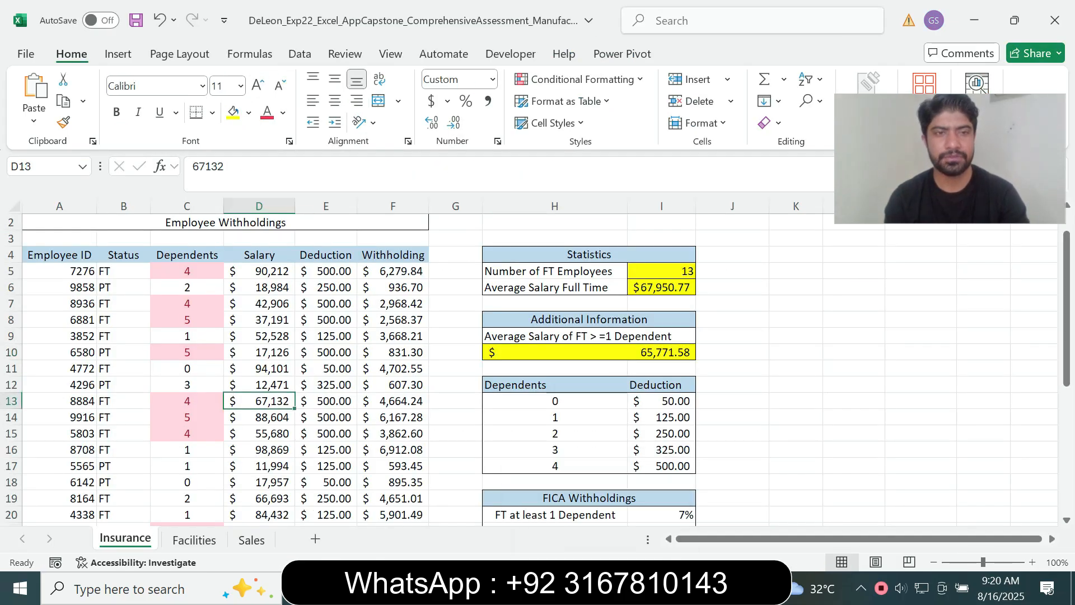
{"action": "left_click", "coordinate": [299, 54]}
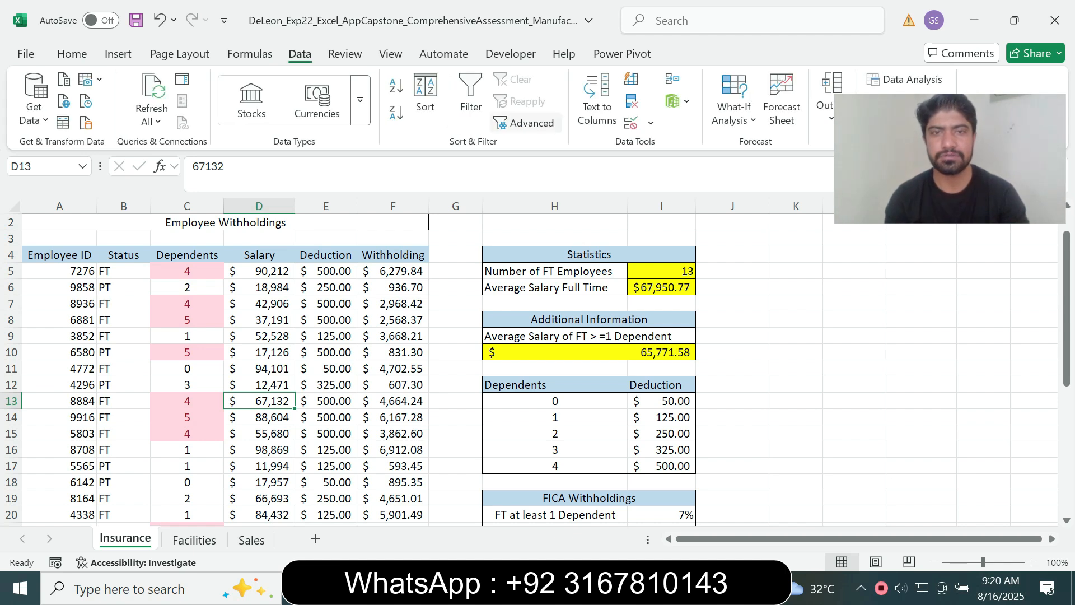
{"action": "left_click", "coordinate": [525, 123]}
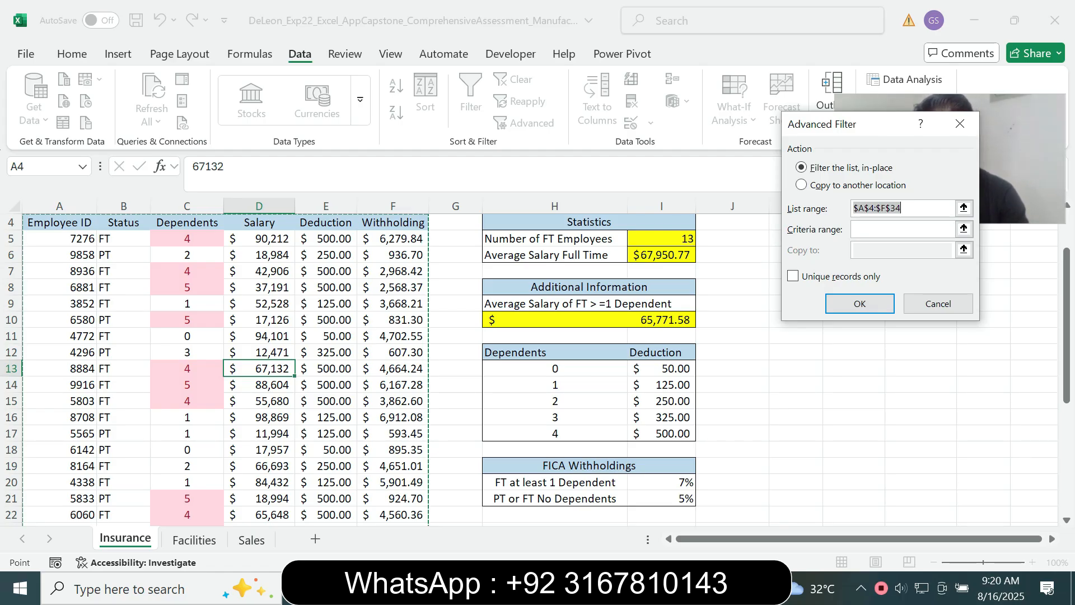
{"action": "left_click_drag", "start_coordinate": [888, 130], "coordinate": [738, 196]}
Set the Advanced Filter's criteria range to $H$24:$M$25 with absolute references.
{"action": "left_click", "coordinate": [752, 295]}
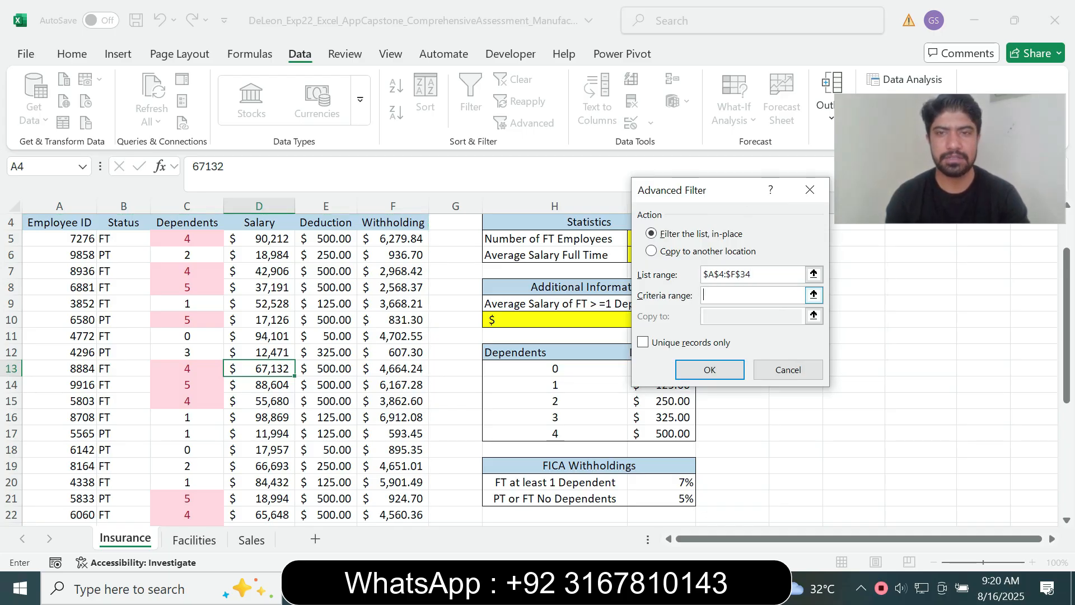
{"action": "type", "text": "$H$24"}
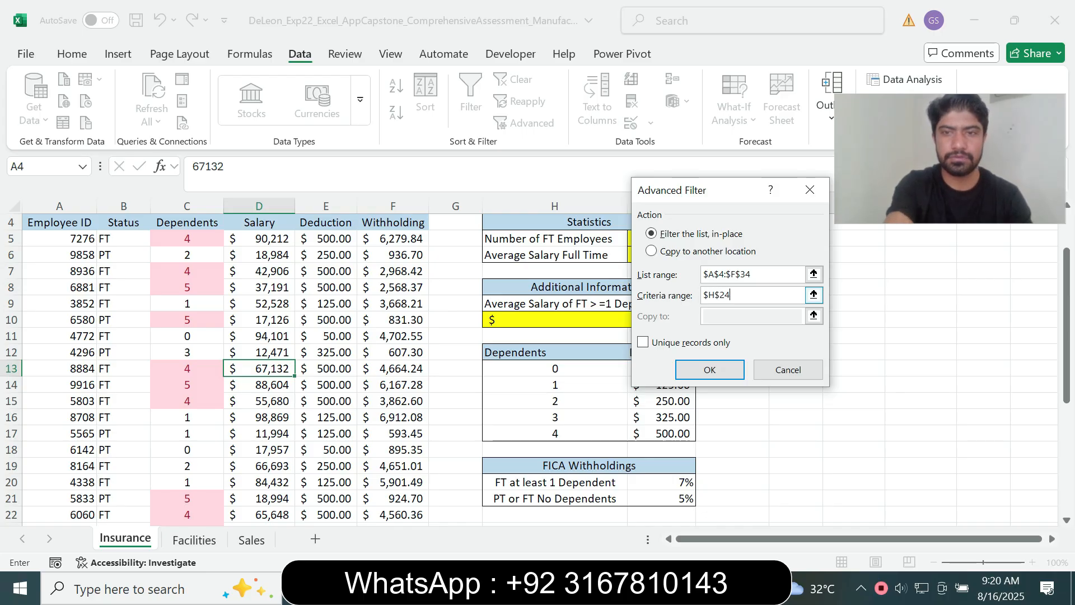
{"action": "type", "text": ":"}
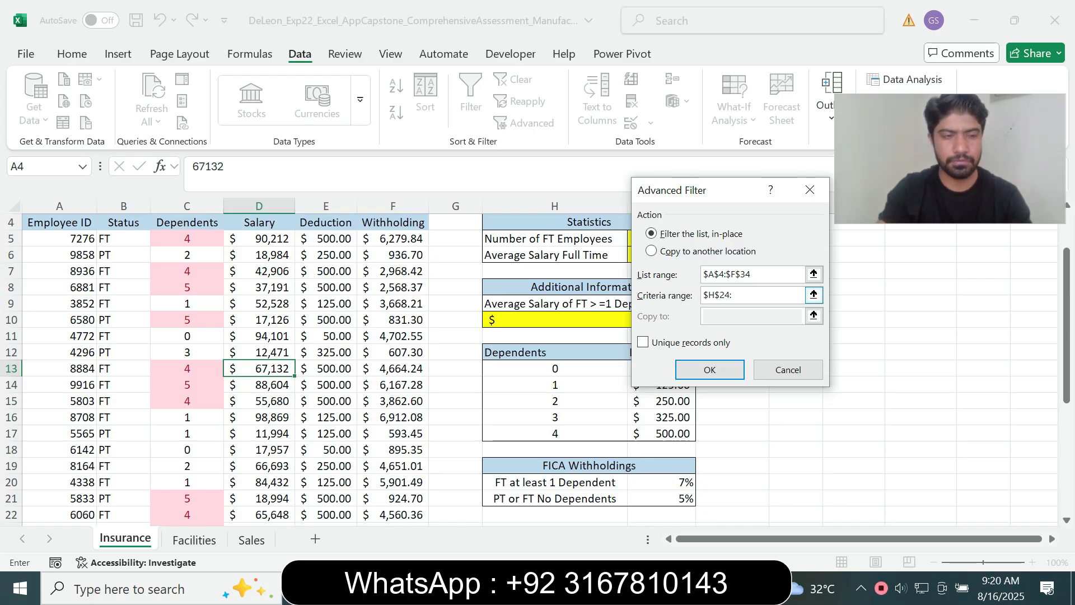
{"action": "type", "text": "M25"}
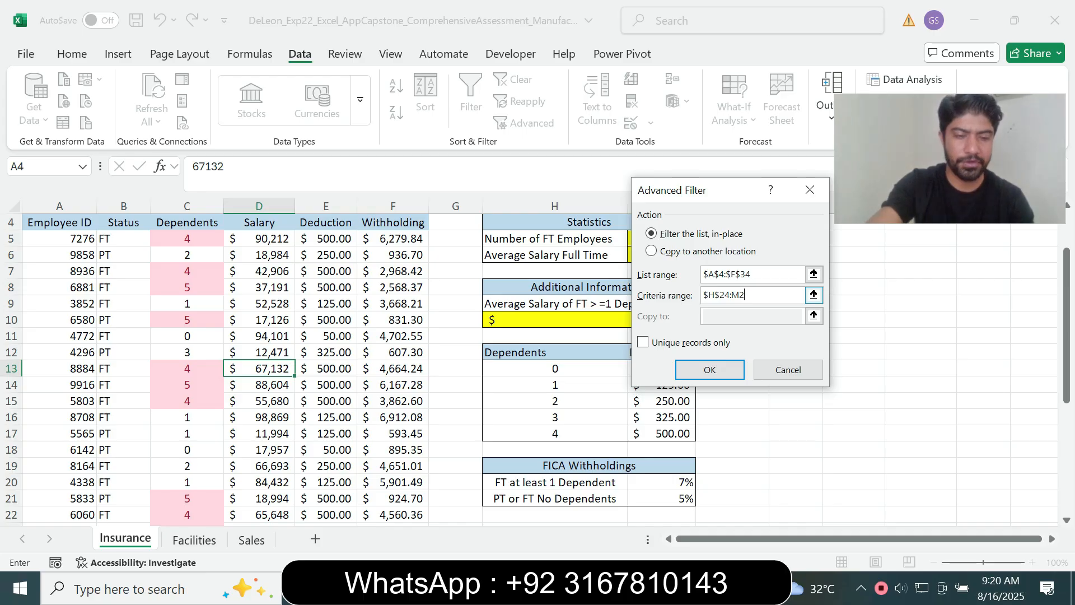
{"action": "key", "text": "F4"}
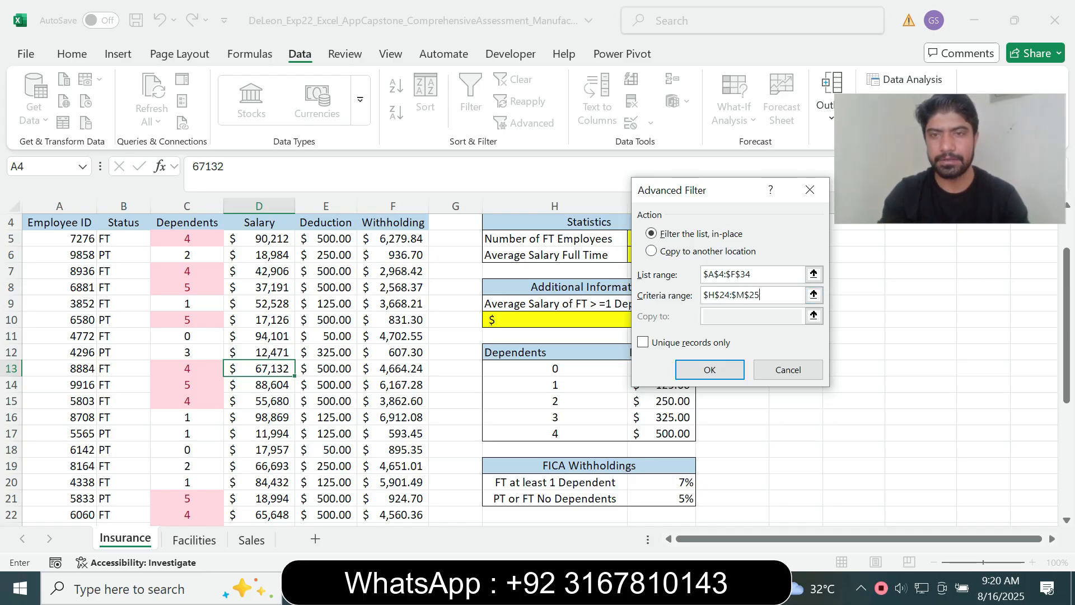
Have the Advanced Filter copy its results to $A$37:$F$37 with absolute references, run it and check the extracted records.
{"action": "left_click", "coordinate": [651, 251]}
{"action": "left_click", "coordinate": [752, 316]}
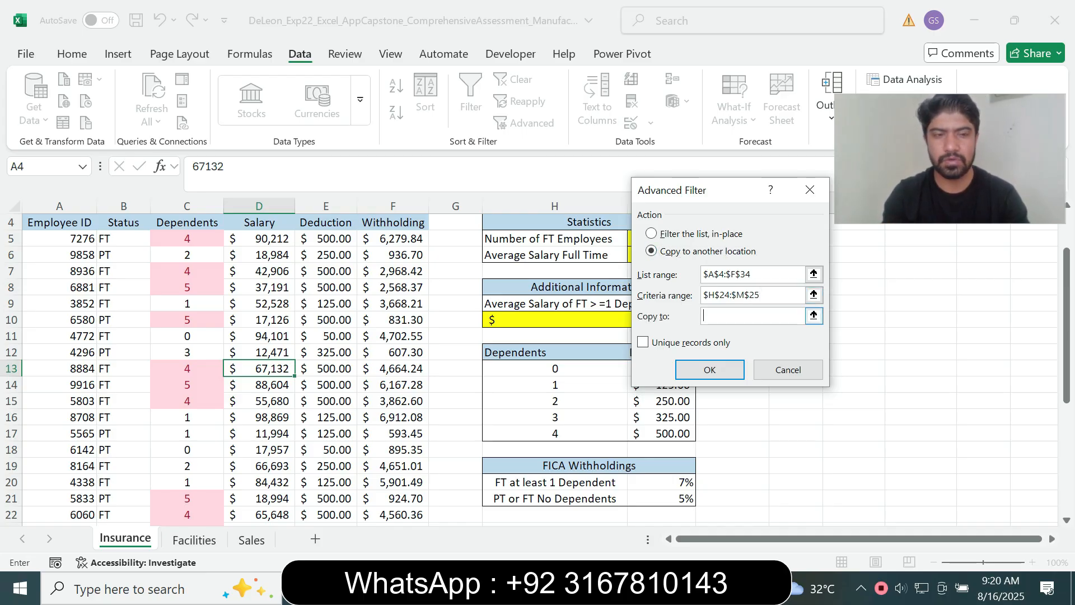
{"action": "type", "text": "A$3"}
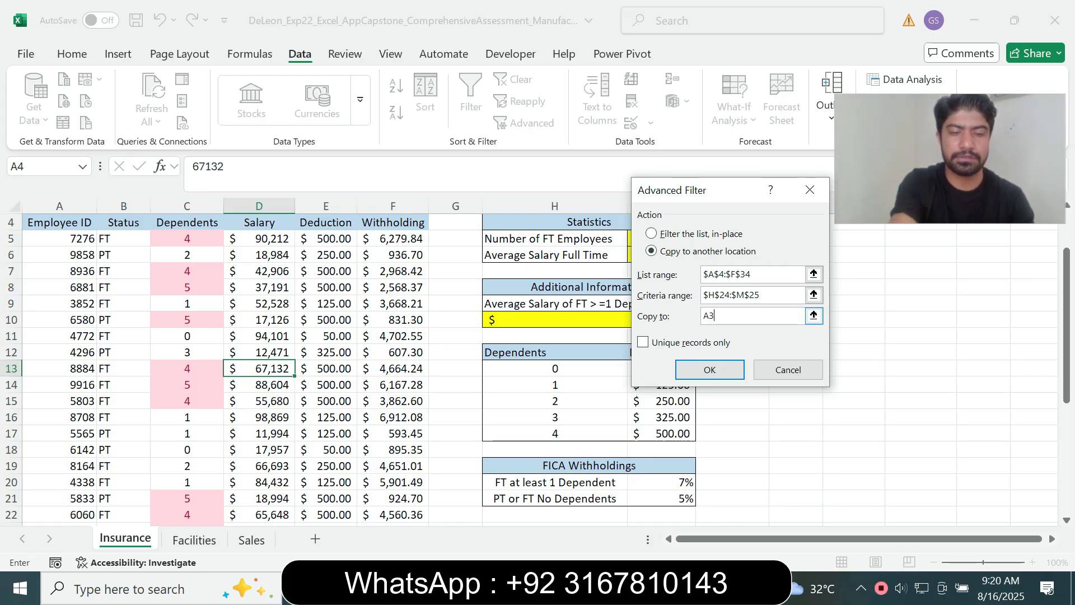
{"action": "type", "text": "7"}
{"action": "key", "text": "F4"}
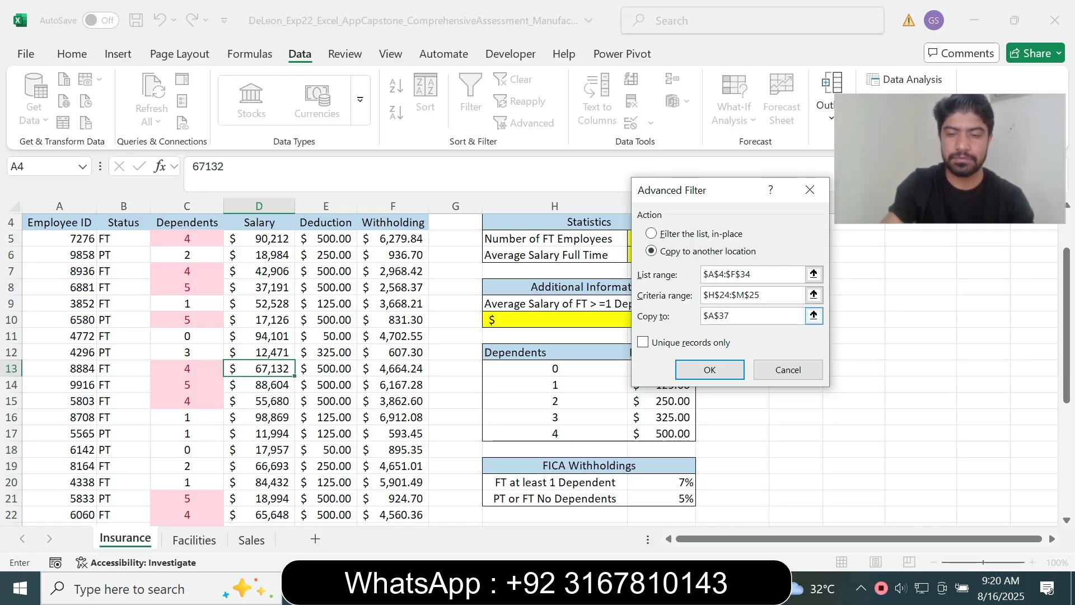
{"action": "type", "text": ":F37"}
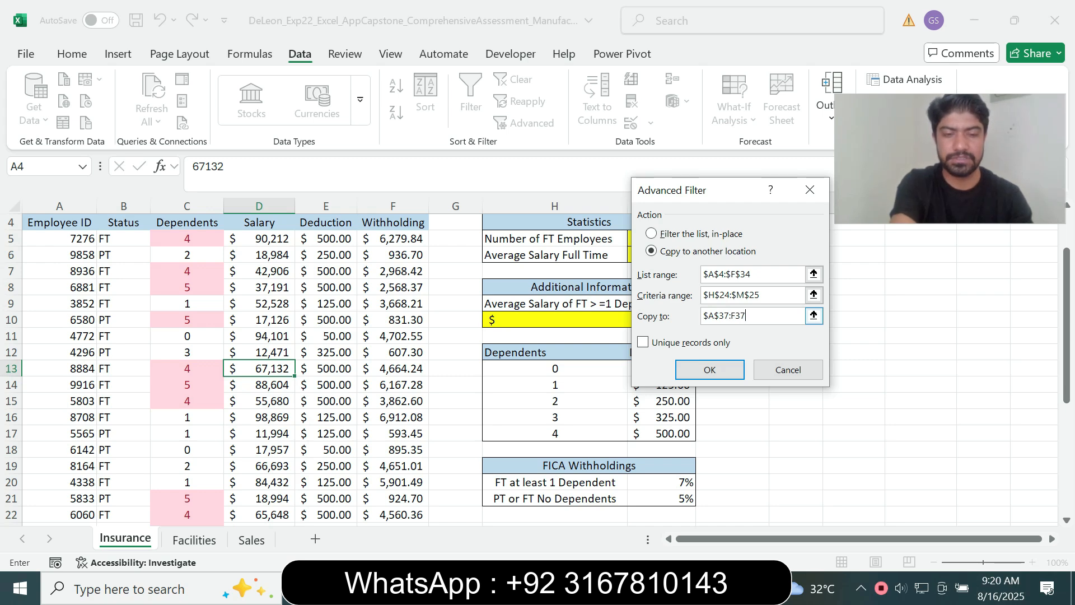
{"action": "key", "text": "F4"}
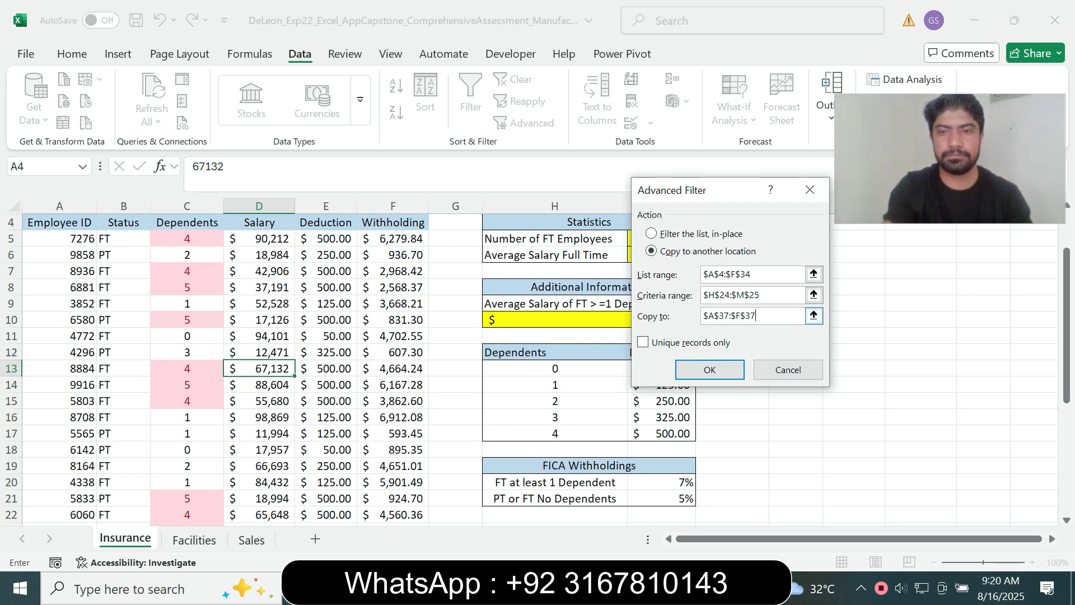
{"action": "left_click", "coordinate": [710, 369]}
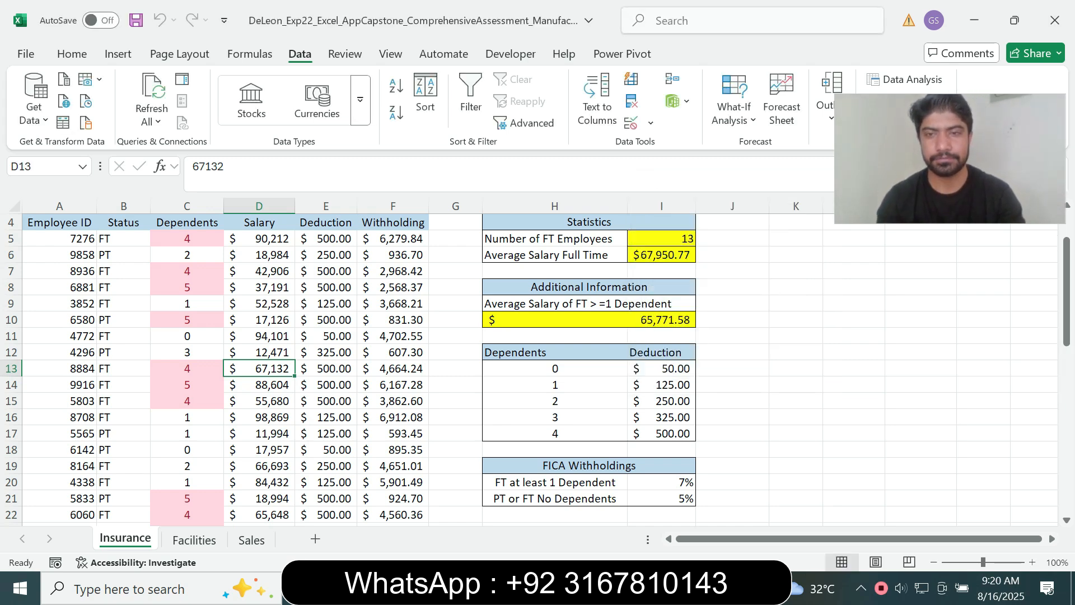
{"action": "left_click_drag", "start_coordinate": [1066, 282], "coordinate": [1066, 433]}
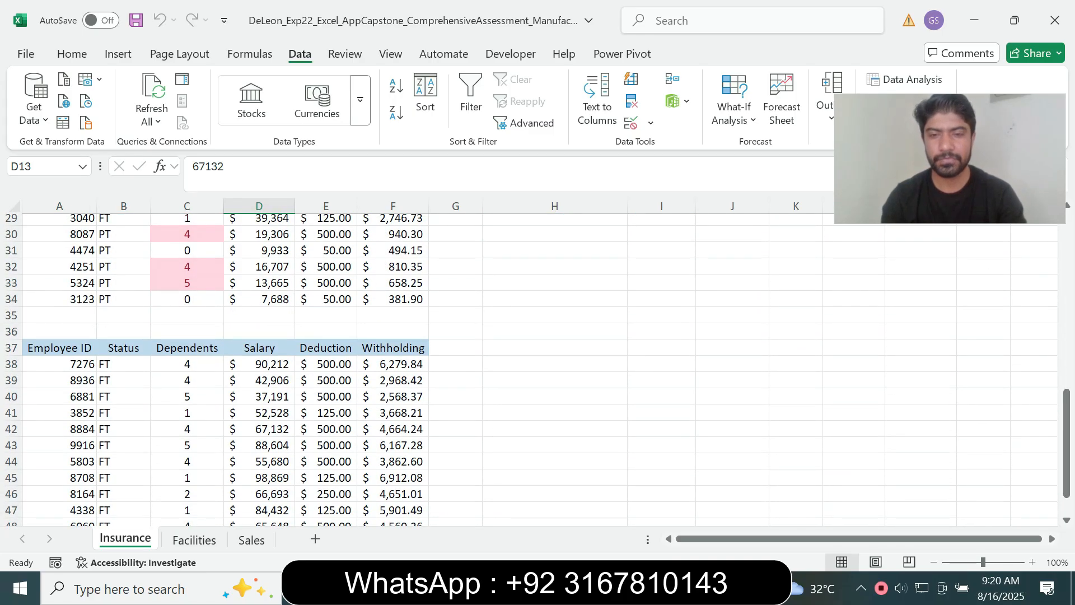
Switch to Word, reset the step 10 instruction text to 9 pt and remove its highlight.
{"action": "key", "text": "alt+Tab"}
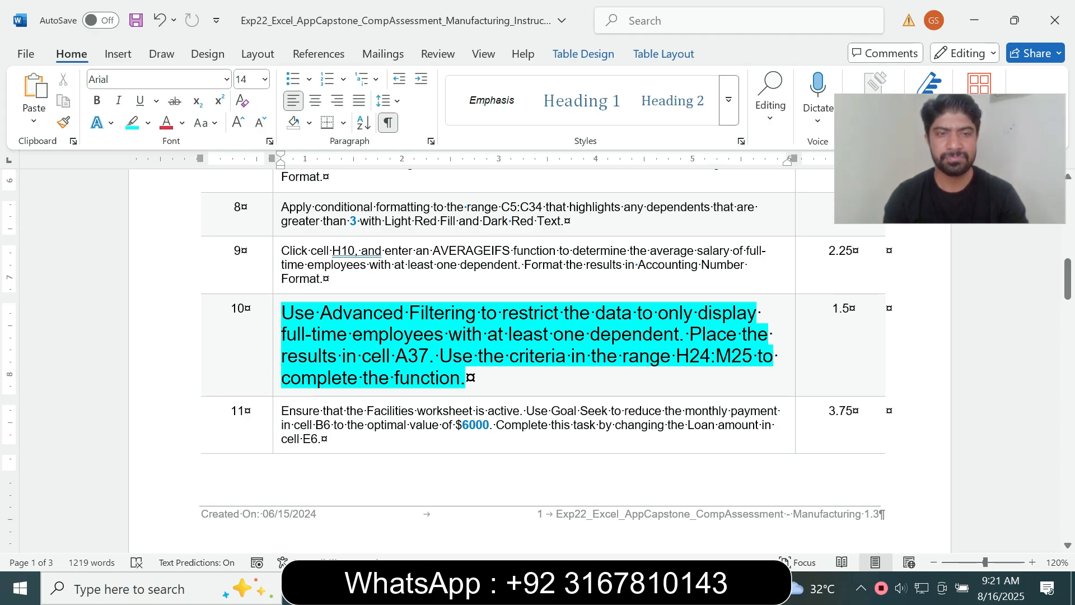
{"action": "left_click", "coordinate": [276, 380]}
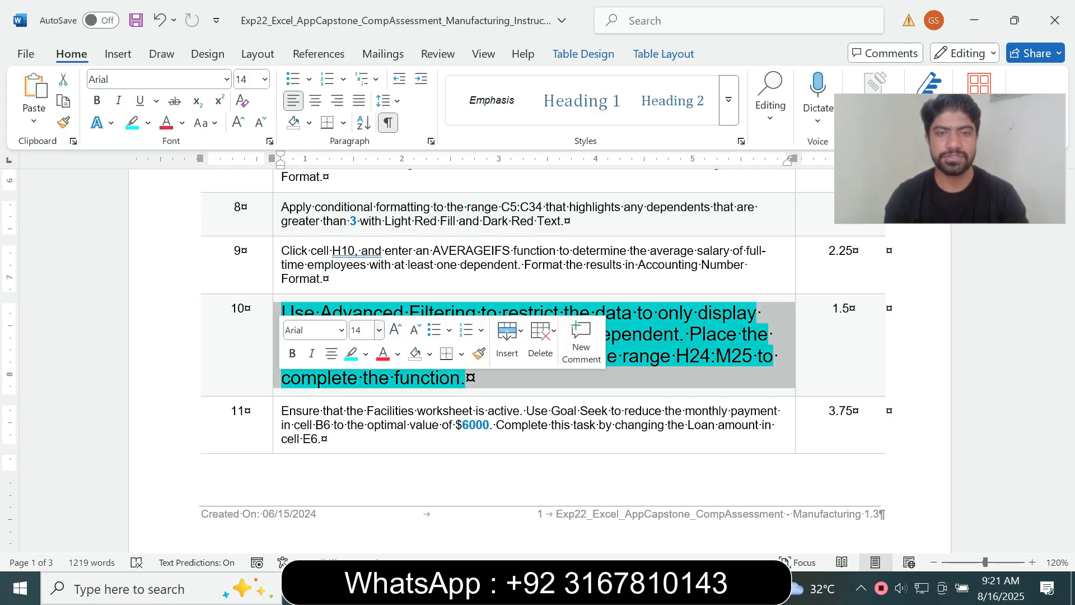
{"action": "left_click", "coordinate": [379, 329]}
{"action": "left_click", "coordinate": [361, 33]}
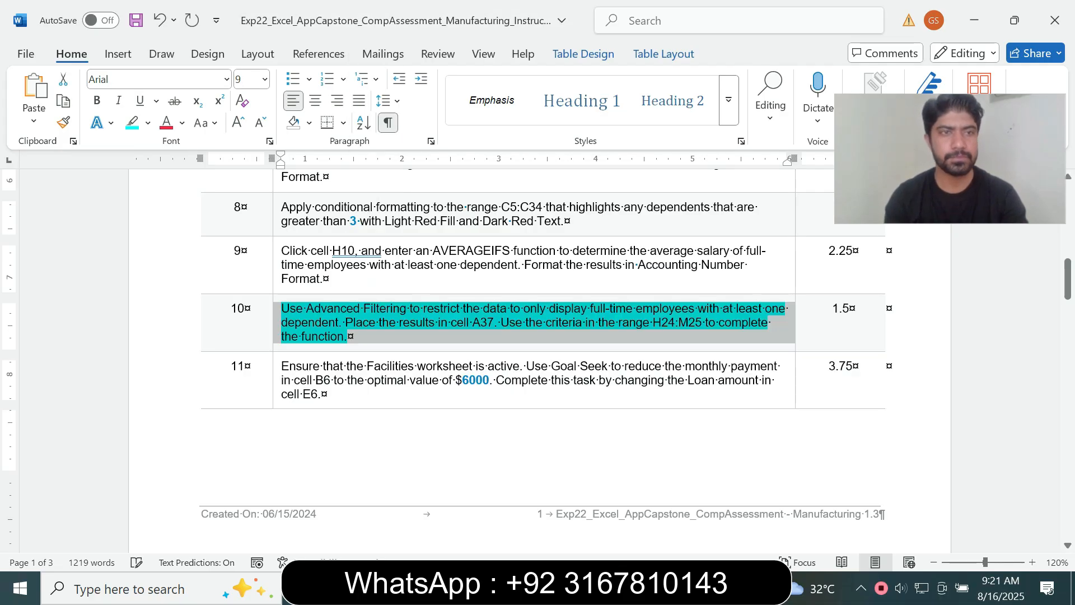
{"action": "left_click", "coordinate": [147, 124]}
{"action": "left_click", "coordinate": [180, 259]}
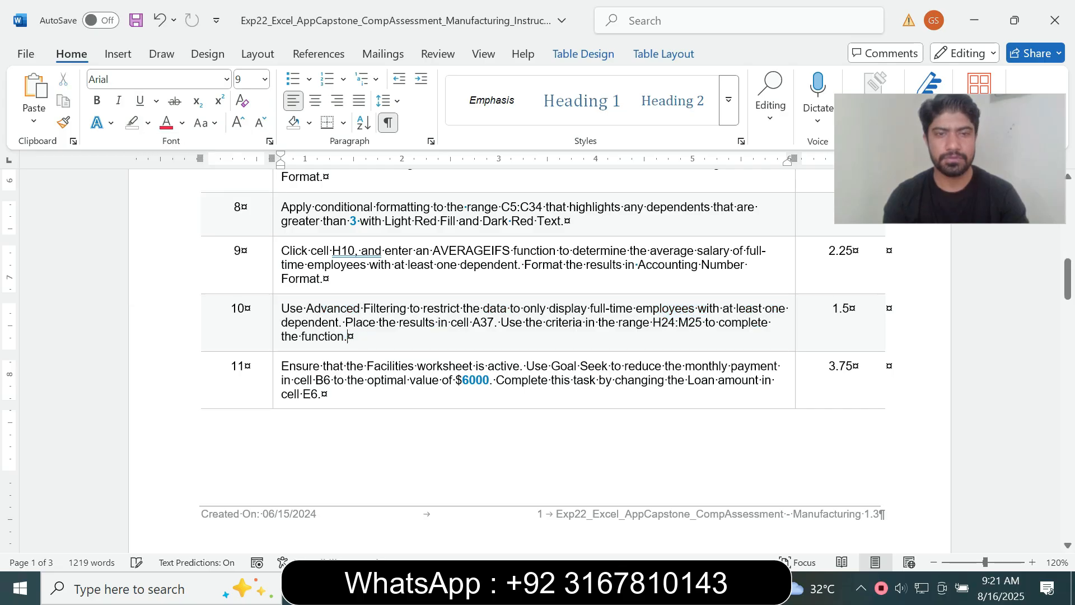
Enlarge the step 11 instruction text to 14 pt and highlight it in cyan.
{"action": "left_click", "coordinate": [276, 394]}
{"action": "left_click", "coordinate": [376, 346]}
{"action": "left_click", "coordinate": [364, 118]}
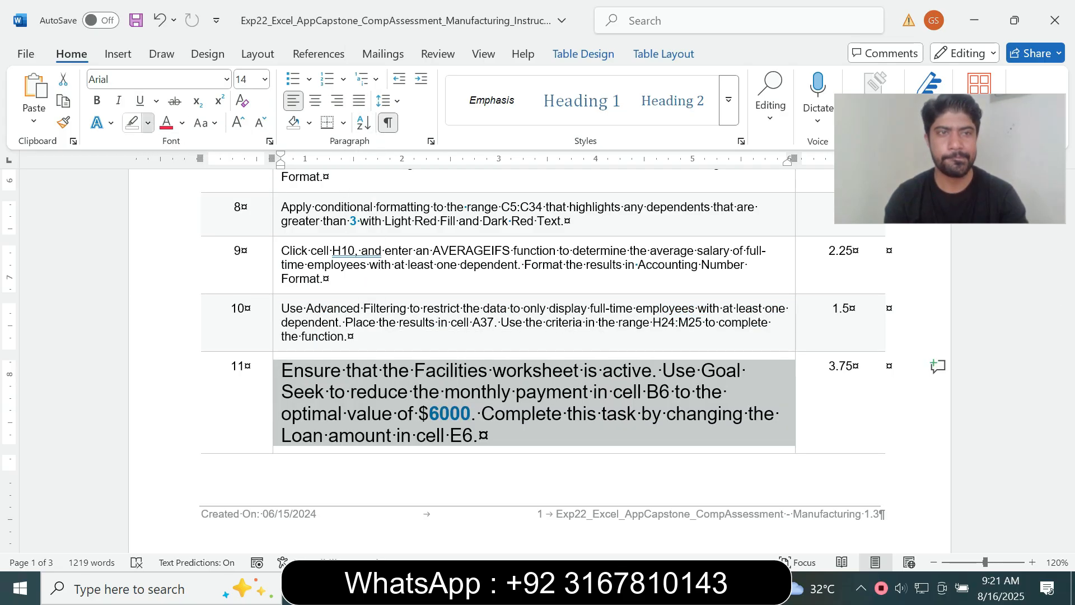
{"action": "left_click", "coordinate": [148, 123]}
{"action": "left_click", "coordinate": [187, 158]}
{"action": "left_click_drag", "start_coordinate": [1068, 278], "coordinate": [1067, 286]}
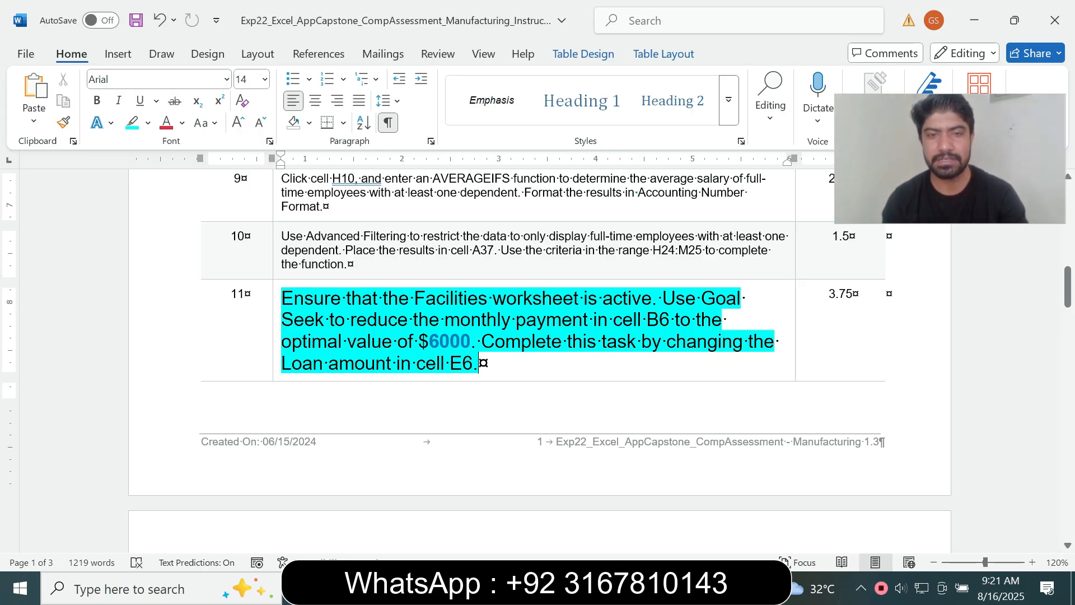
Mark the Facilities worksheet requirement in step 11, activate the Facilities sheet in Excel and return to the Word instructions.
{"action": "left_click_drag", "start_coordinate": [346, 298], "coordinate": [492, 297]}
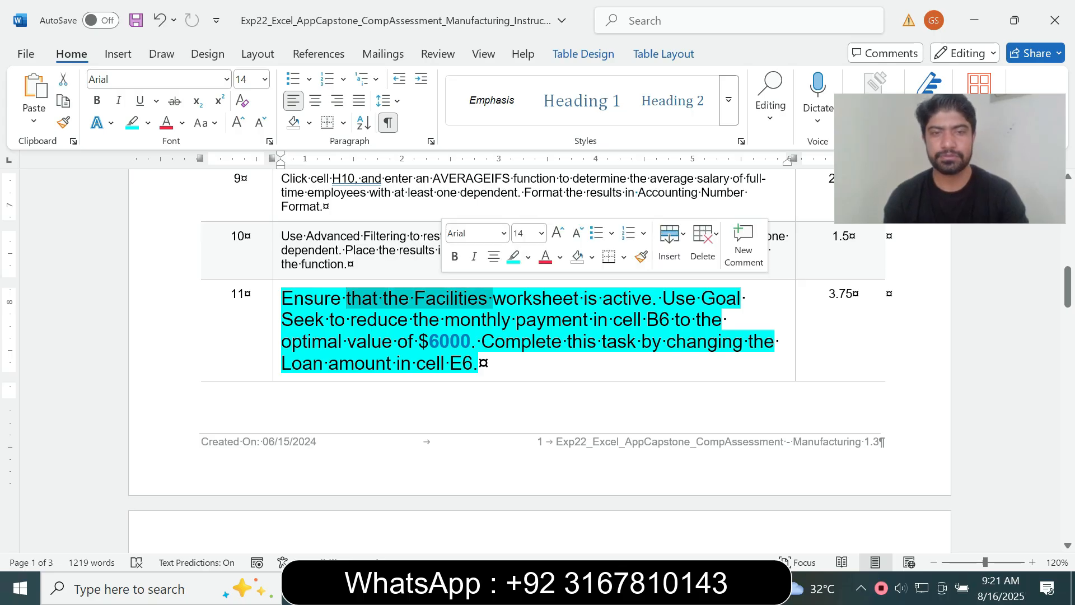
{"action": "key", "text": "alt+Tab"}
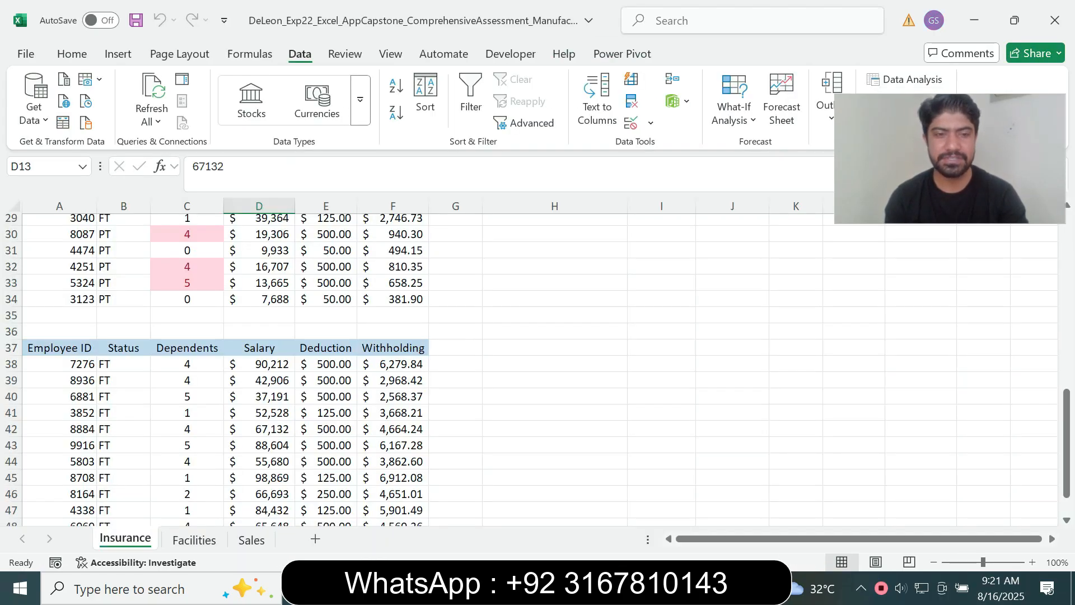
{"action": "left_click", "coordinate": [194, 539]}
{"action": "key", "text": "alt+Tab"}
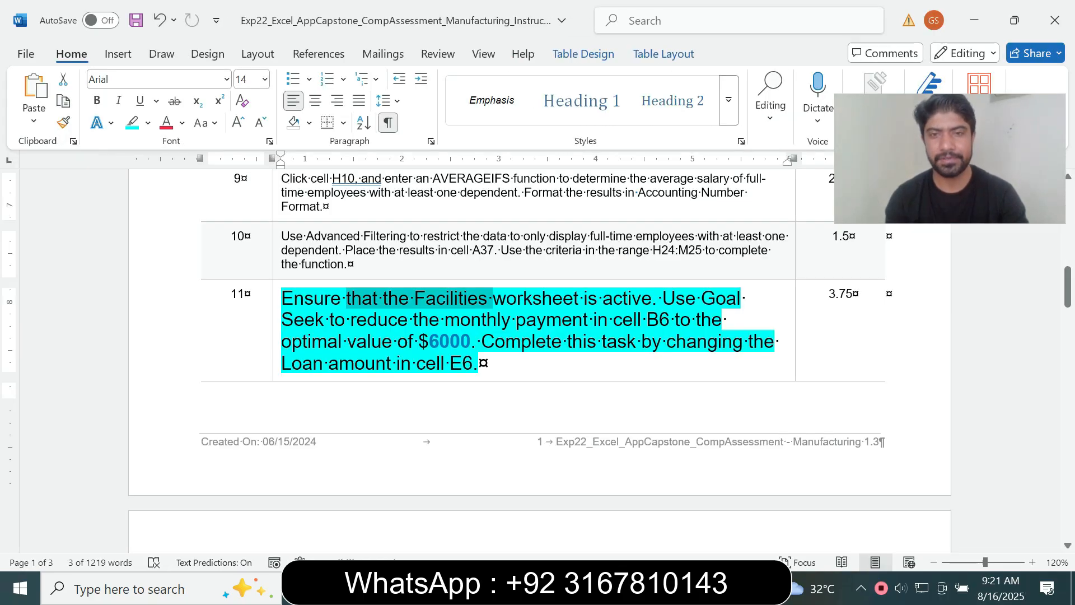
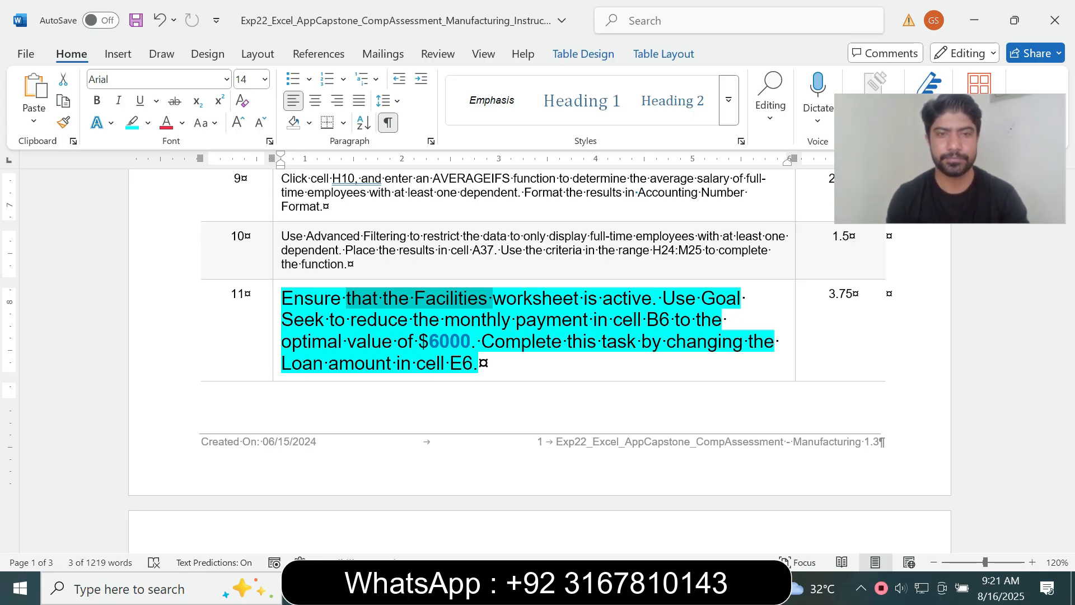
Review step 11 of the Word instructions and compare it with the payment cell B6 on Excel's Facilities worksheet.
{"action": "key", "text": "alt+Tab"}
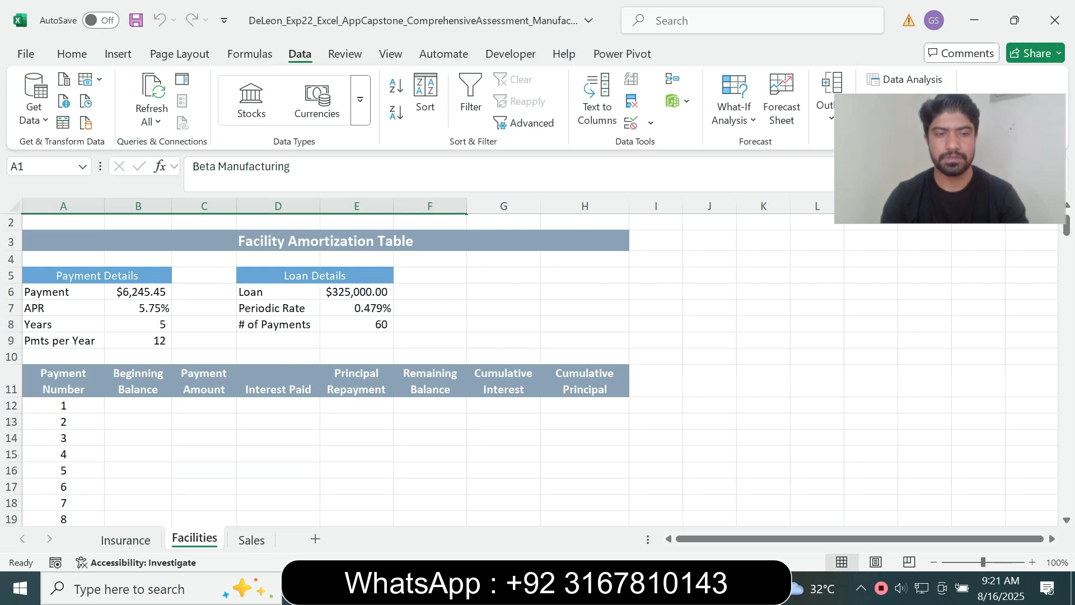
{"action": "key", "text": "alt+Tab"}
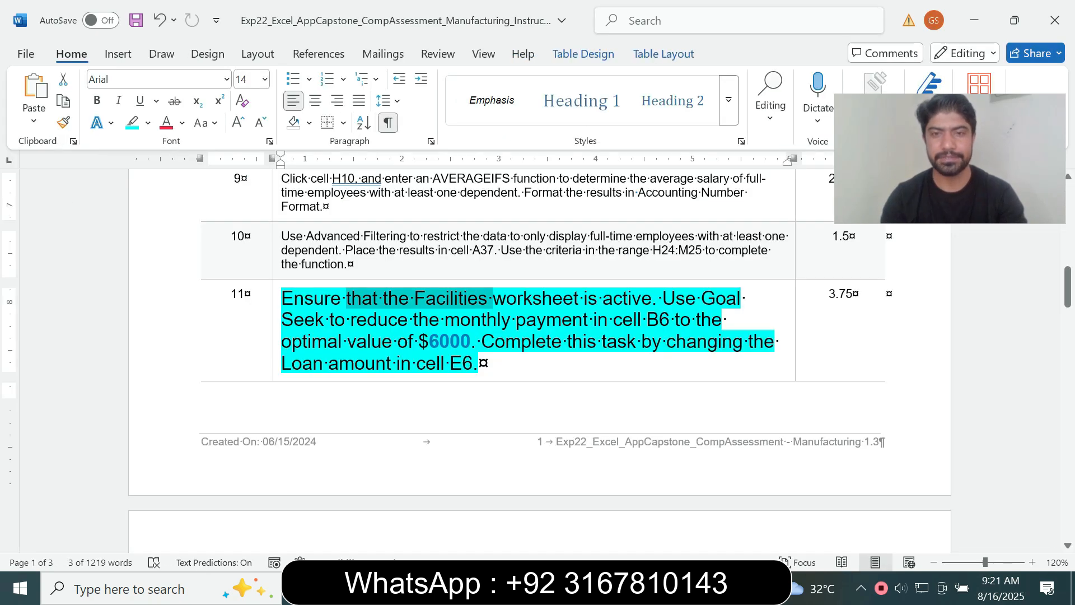
{"action": "left_click_drag", "start_coordinate": [284, 321], "coordinate": [670, 320]}
{"action": "left_click", "coordinate": [561, 341]}
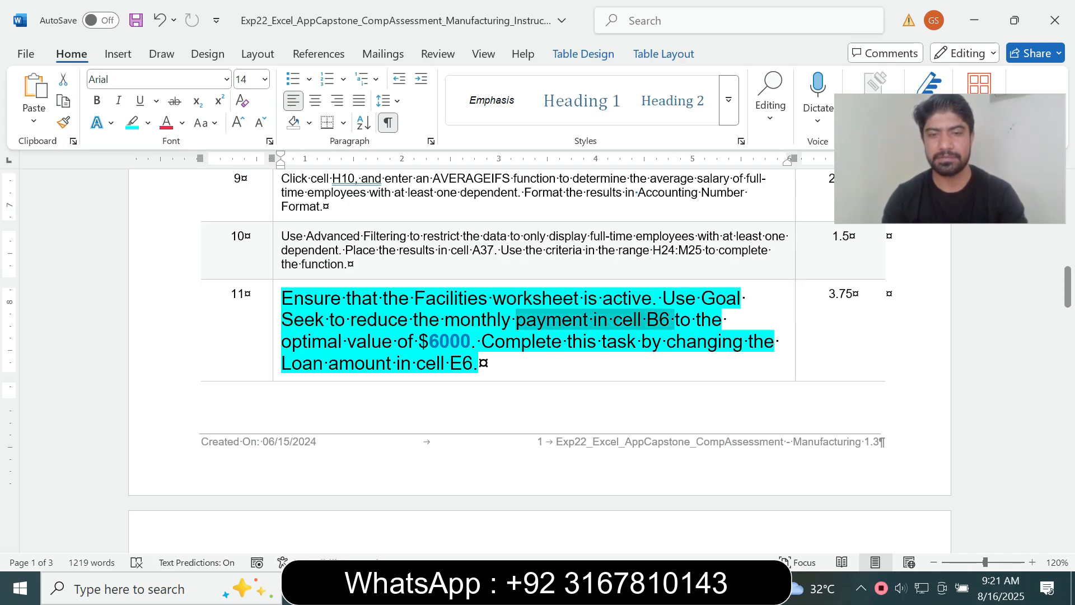
{"action": "key", "text": "alt+Tab"}
{"action": "left_click", "coordinate": [138, 405]}
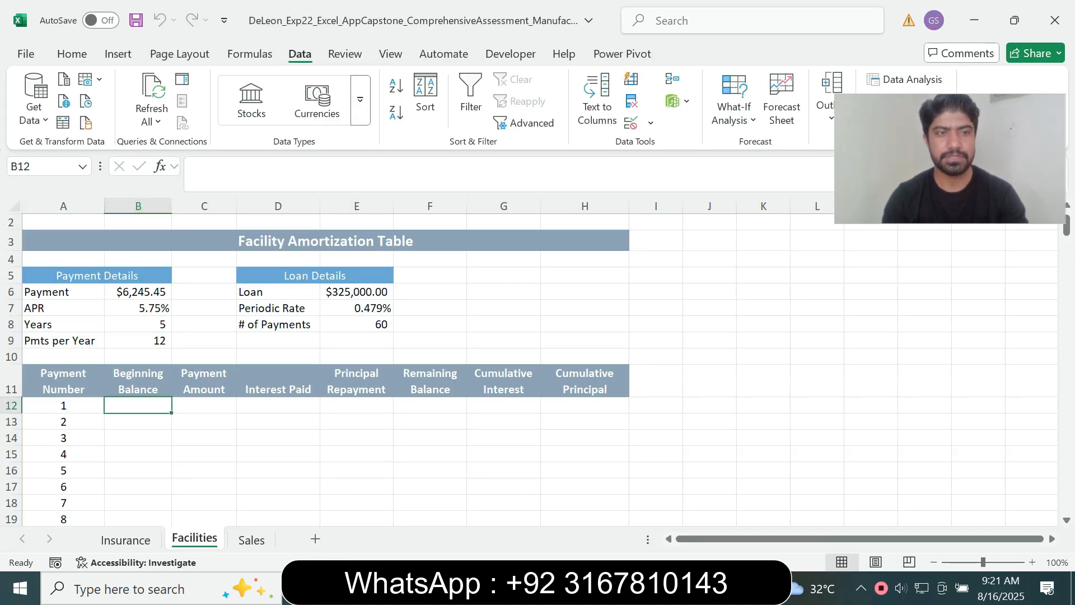
{"action": "left_click", "coordinate": [137, 291]}
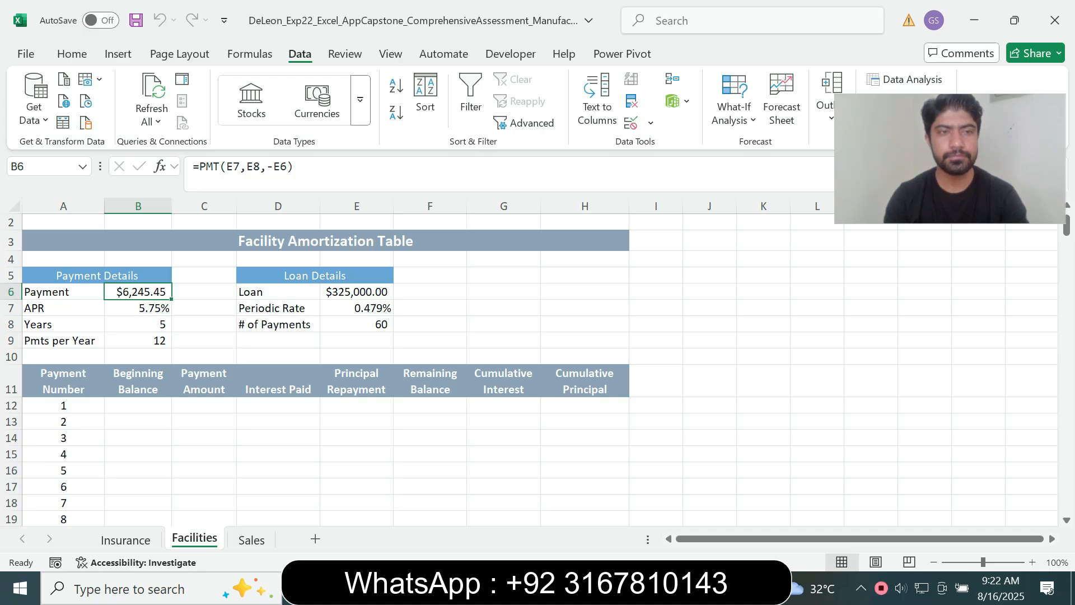
{"action": "key", "text": "alt+Tab"}
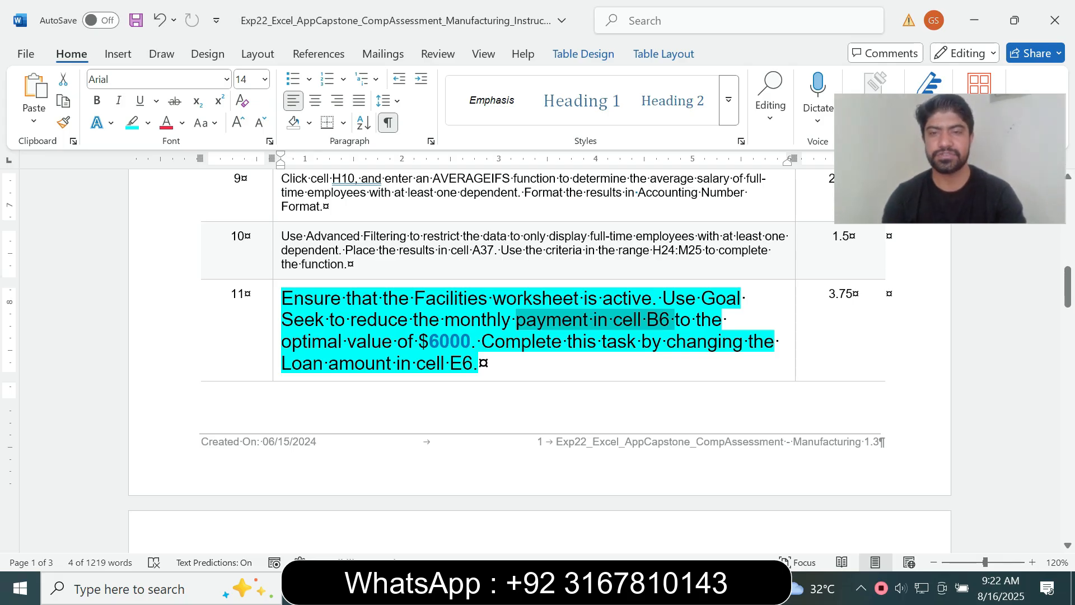
{"action": "left_click_drag", "start_coordinate": [288, 364], "coordinate": [444, 363]}
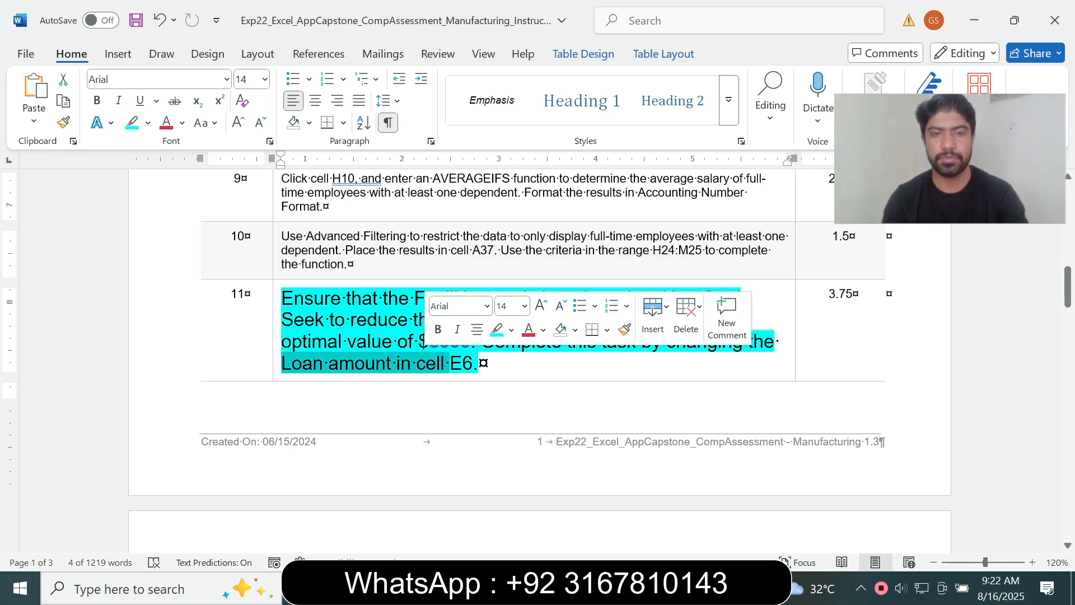
{"action": "key", "text": "alt+Tab"}
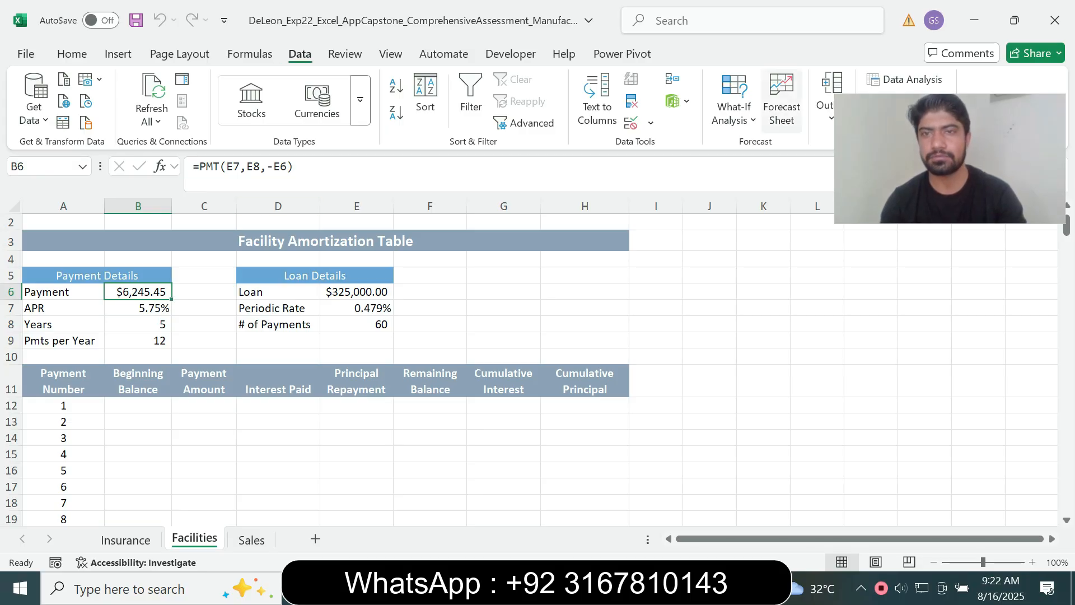
Set up a Goal Seek on payment cell B6 with the target value 6000 copied from step 11 of the Word instructions.
{"action": "left_click", "coordinate": [733, 107]}
{"action": "left_click", "coordinate": [767, 170]}
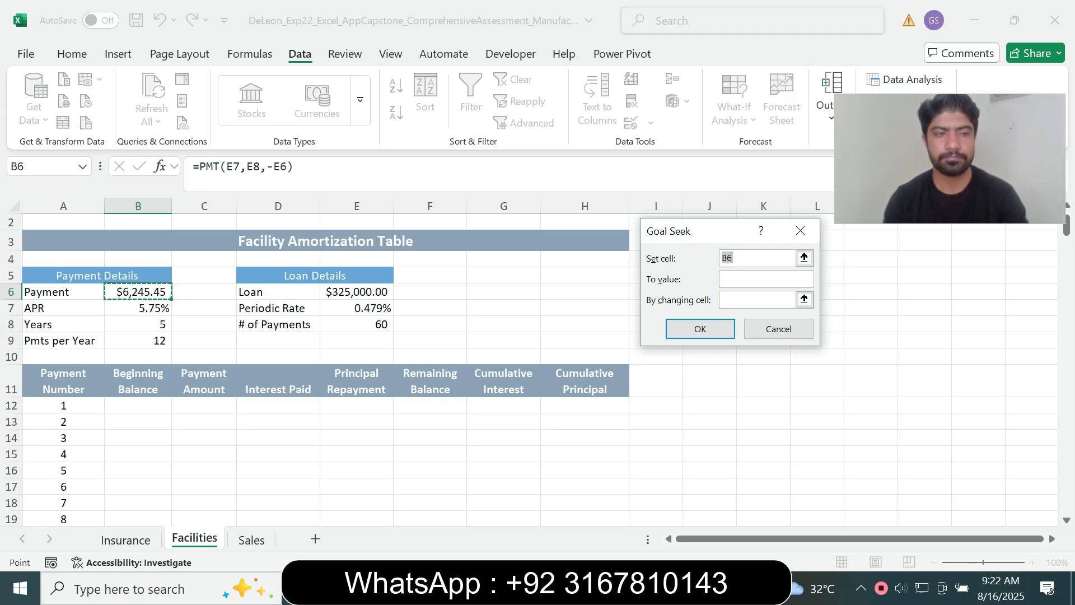
{"action": "left_click", "coordinate": [765, 279]}
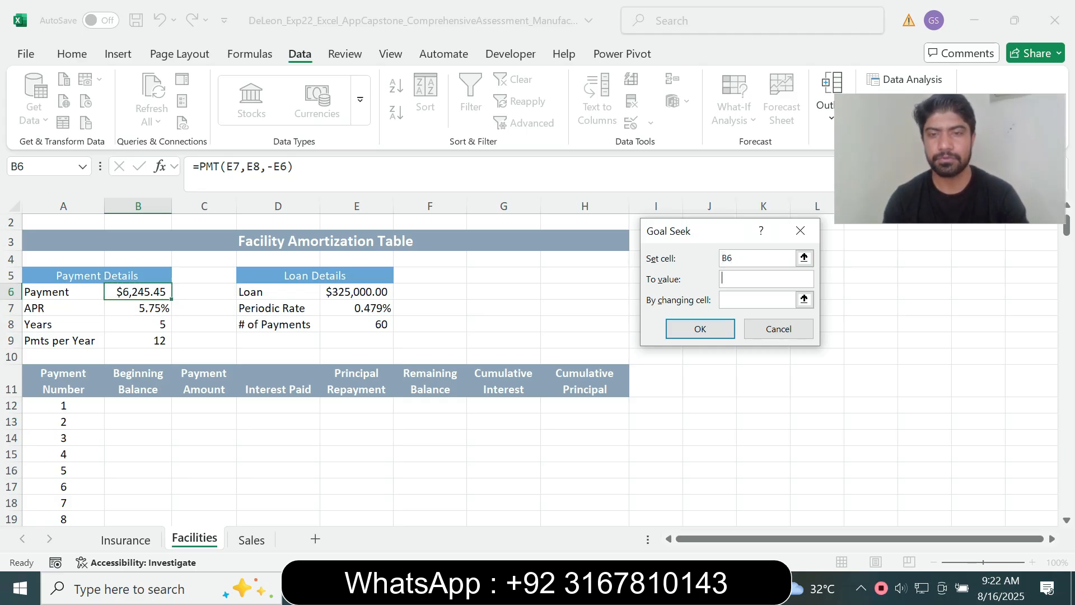
{"action": "left_click", "coordinate": [599, 587]}
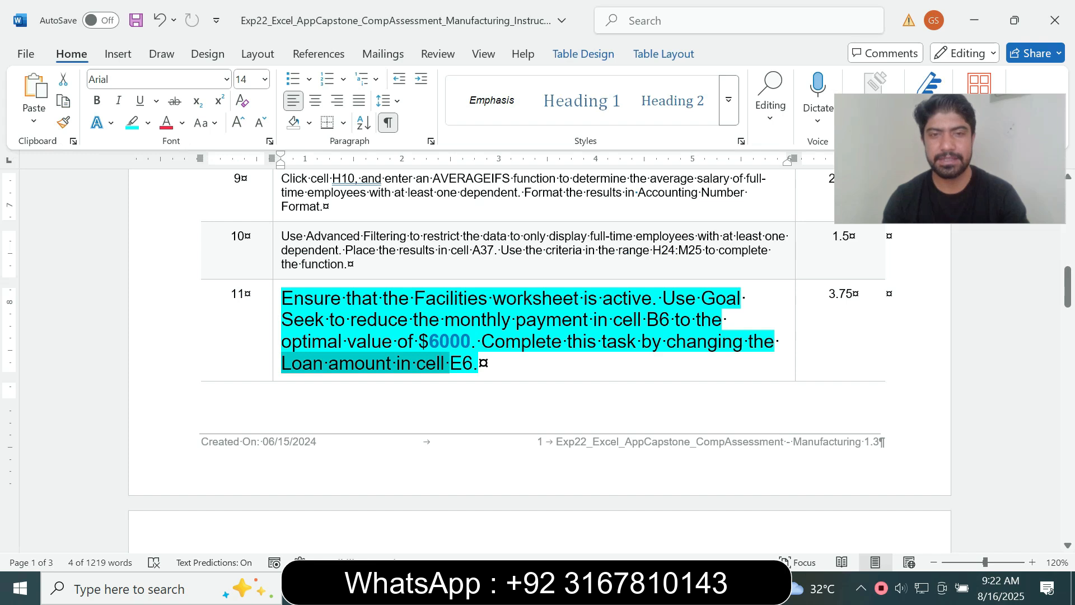
{"action": "left_click_drag", "start_coordinate": [429, 341], "coordinate": [470, 341]}
{"action": "key", "text": "ctrl+c"}
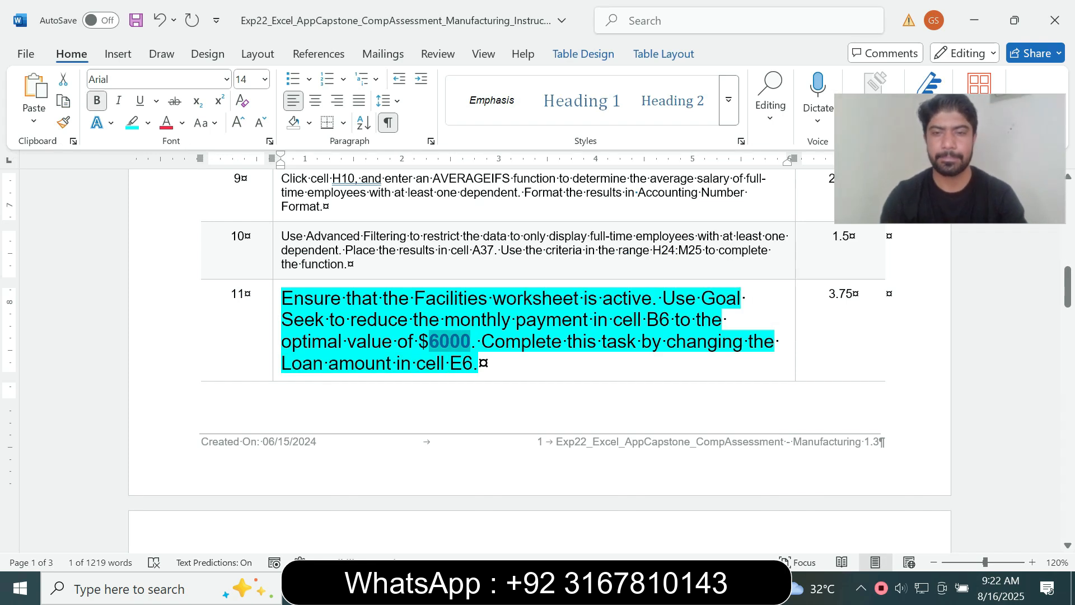
{"action": "key", "text": "alt+Tab"}
{"action": "key", "text": "ctrl+v"}
{"action": "key", "text": "Tab"}
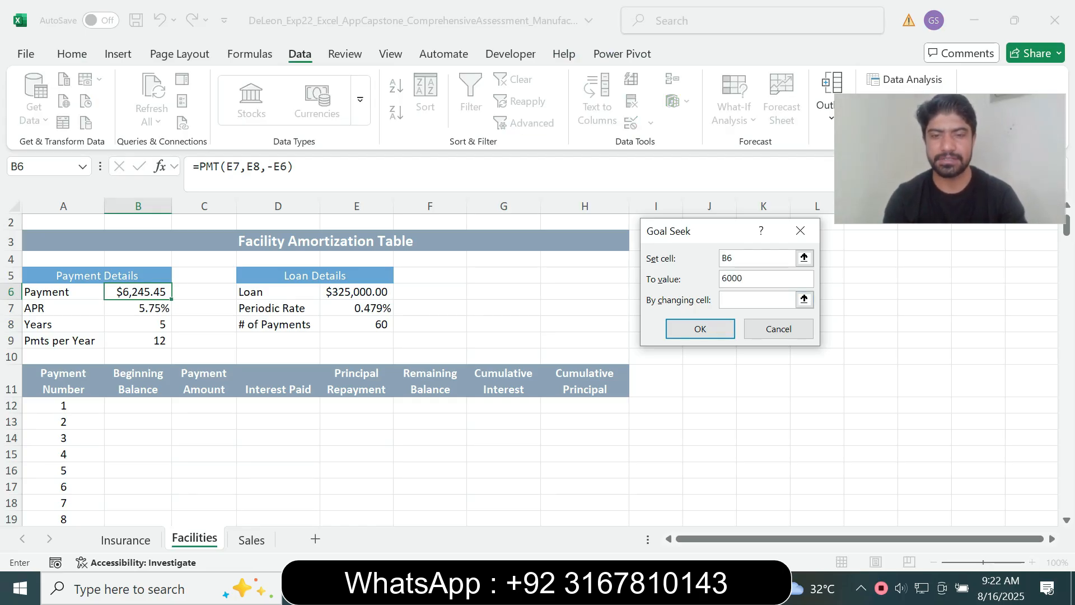
Use loan amount cell E6 as the changing cell, run the Goal Seek and accept its solution.
{"action": "key", "text": "alt+Tab"}
{"action": "key", "text": "alt+Tab"}
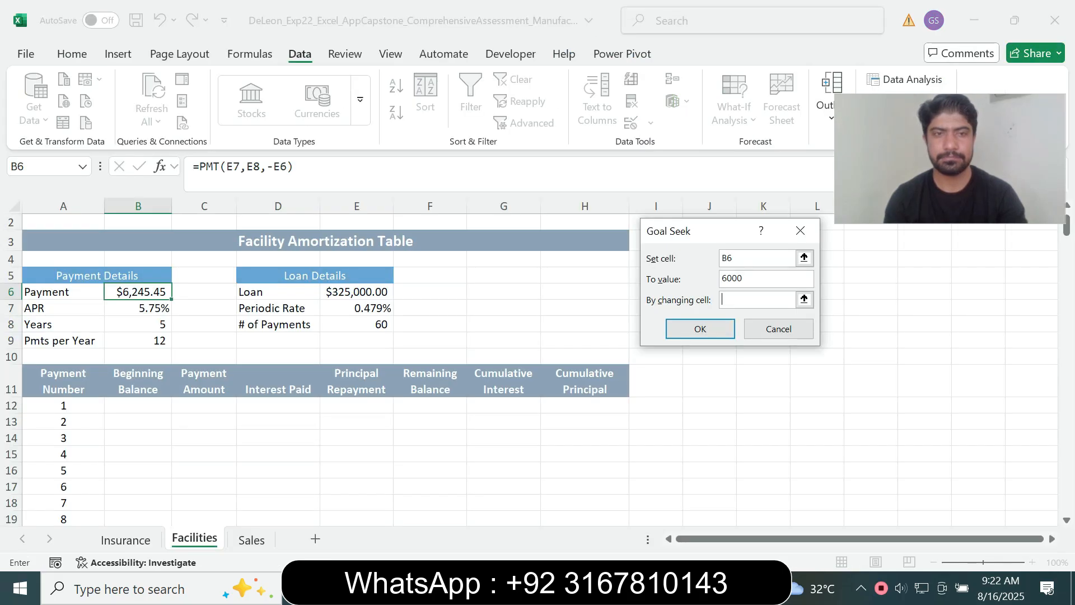
{"action": "left_click", "coordinate": [356, 292]}
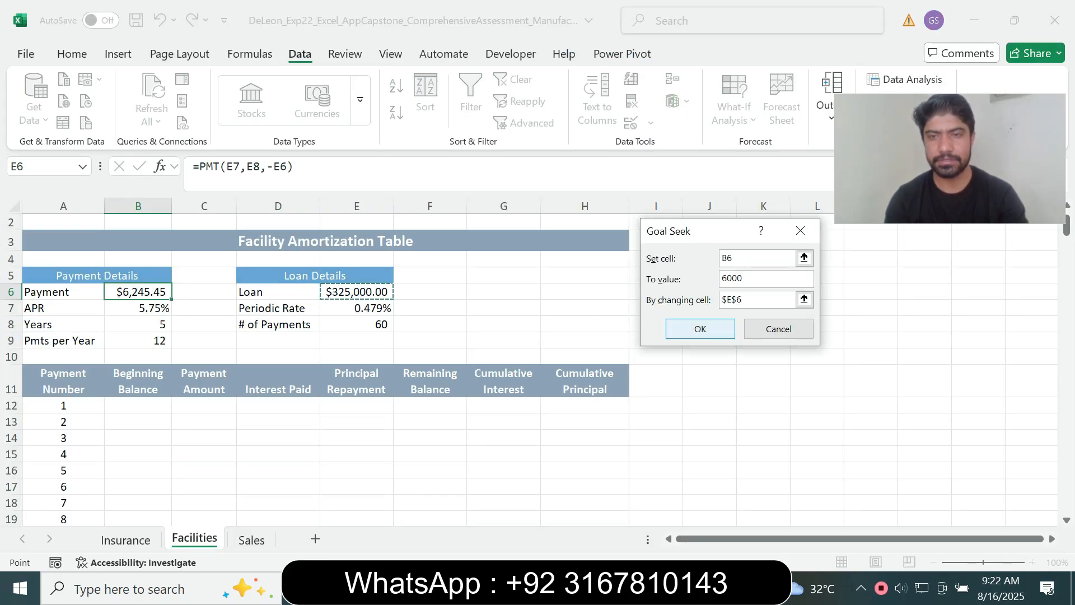
{"action": "left_click", "coordinate": [700, 329]}
{"action": "key", "text": "Return"}
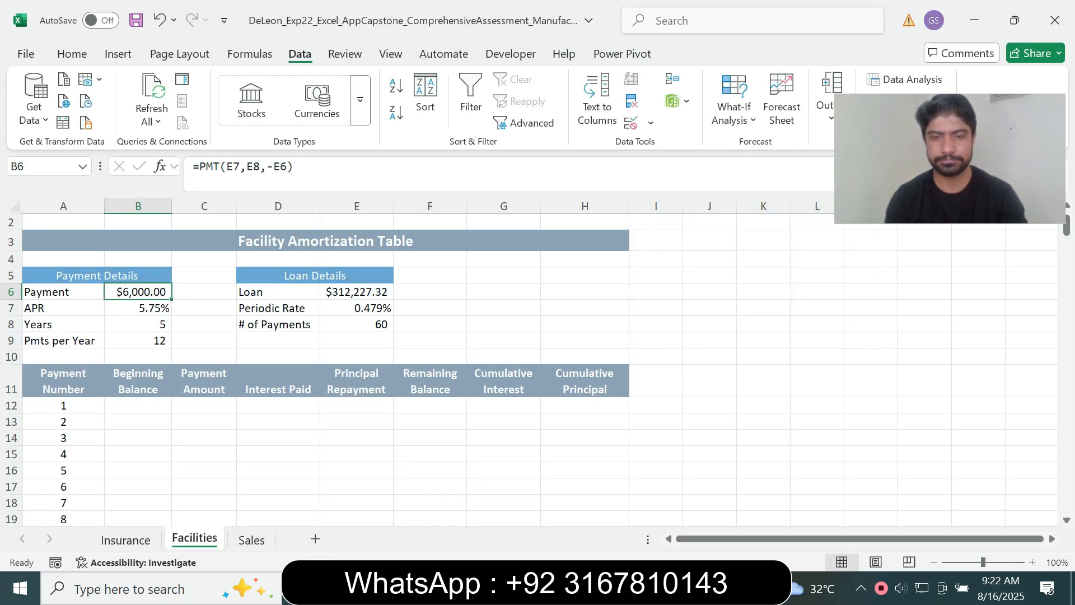
Switch to the Word instructions, reduce the step 11 text to 9 pt and remove its highlighting.
{"action": "key", "text": "alt+Tab"}
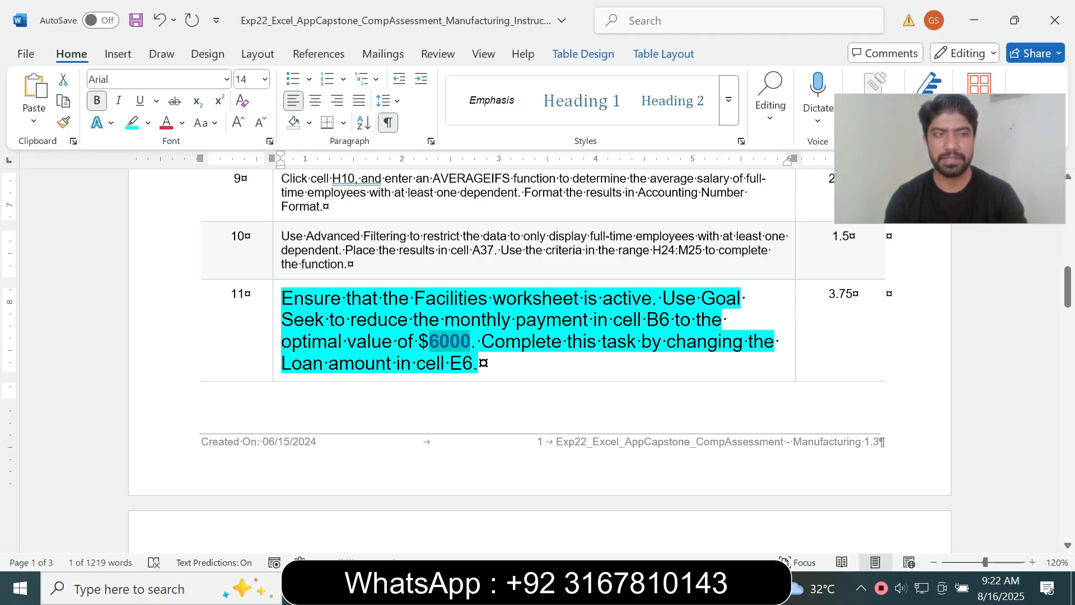
{"action": "left_click", "coordinate": [276, 354]}
{"action": "left_click", "coordinate": [377, 303]}
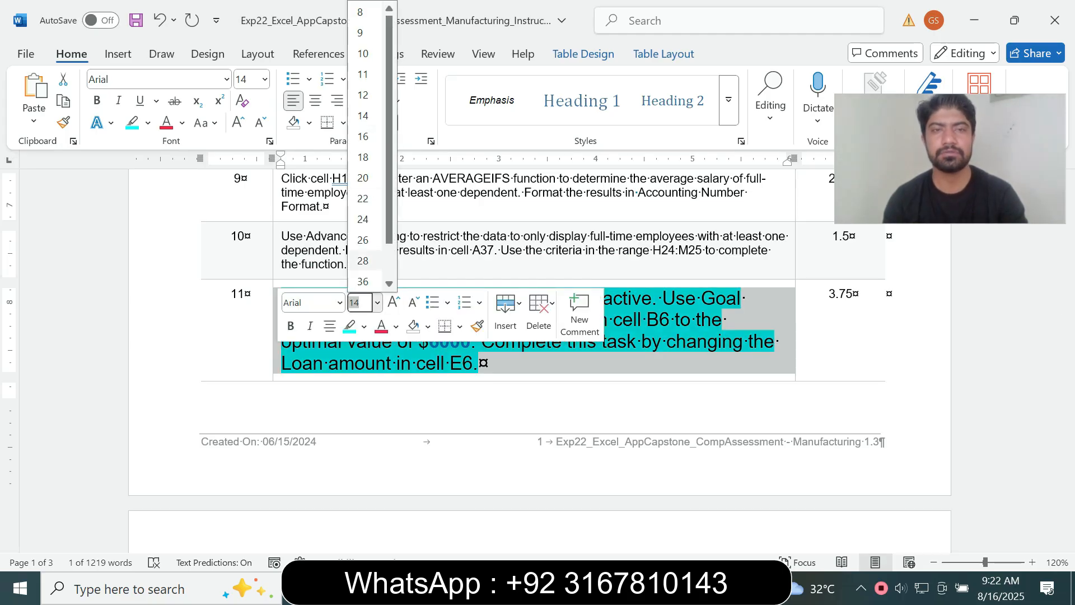
{"action": "left_click", "coordinate": [362, 32]}
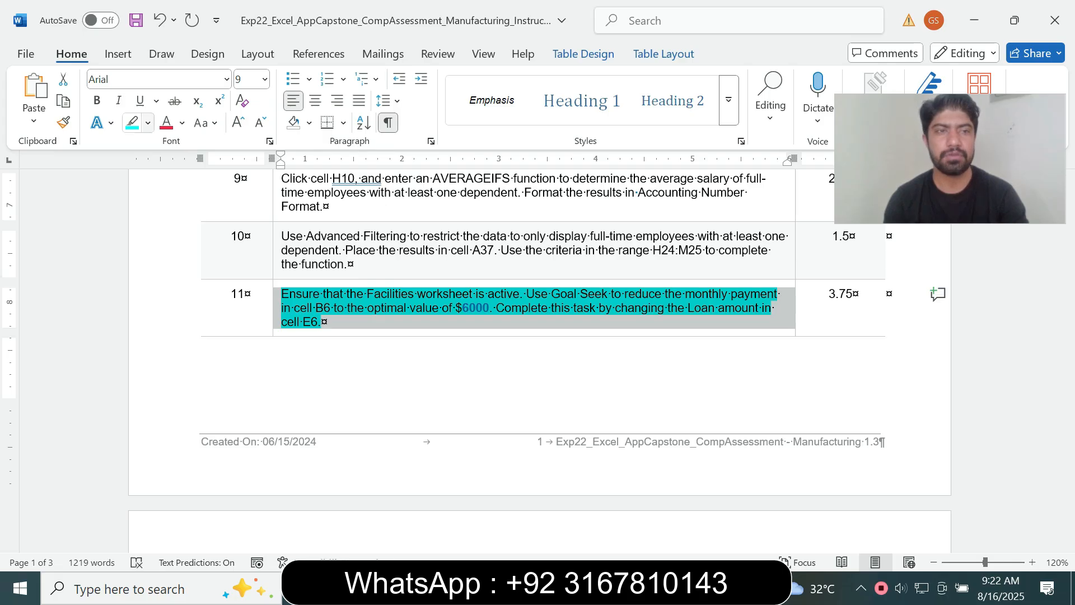
{"action": "left_click", "coordinate": [147, 123]}
{"action": "left_click", "coordinate": [170, 258]}
Highlight the step 12 instructions in turquoise and read the Scenario Manager requirements.
{"action": "left_click_drag", "start_coordinate": [1067, 286], "coordinate": [1067, 326]}
{"action": "left_click", "coordinate": [276, 330]}
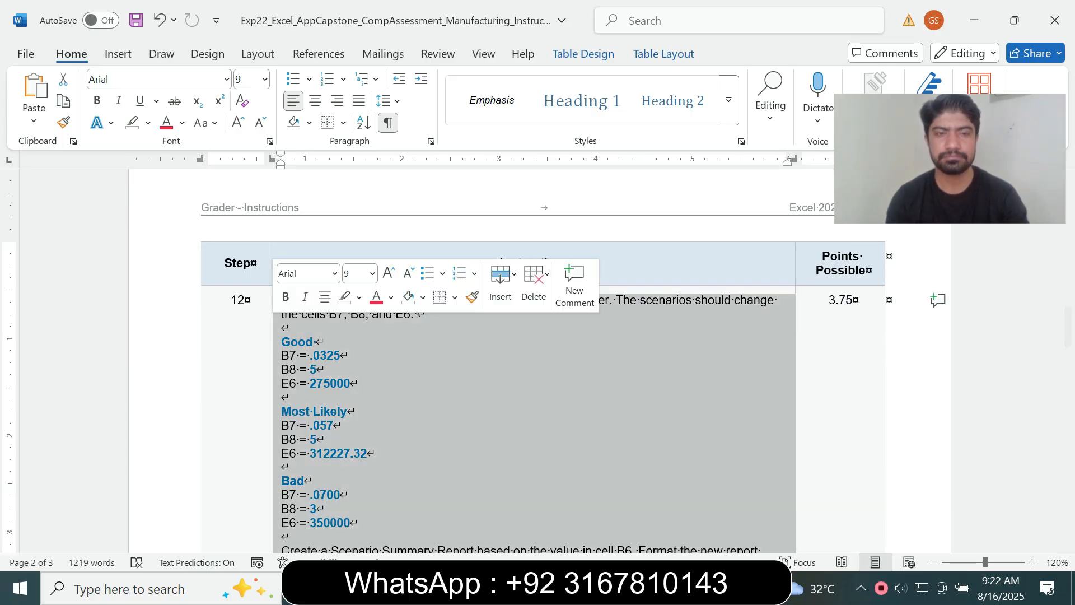
{"action": "left_click", "coordinate": [359, 297]}
{"action": "left_click", "coordinate": [399, 356]}
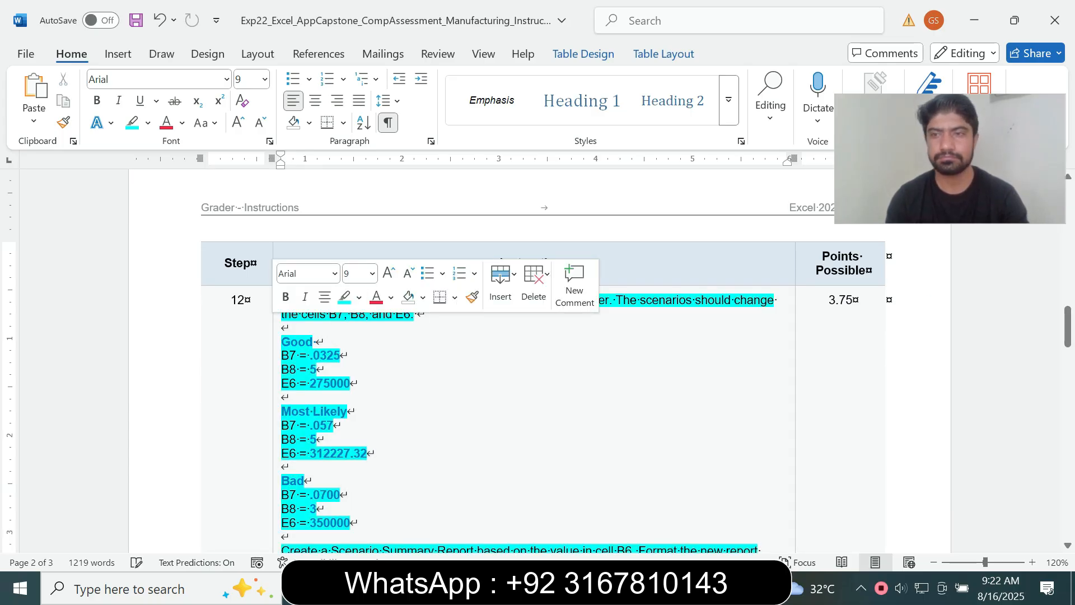
{"action": "left_click_drag", "start_coordinate": [1067, 326], "coordinate": [1067, 335]}
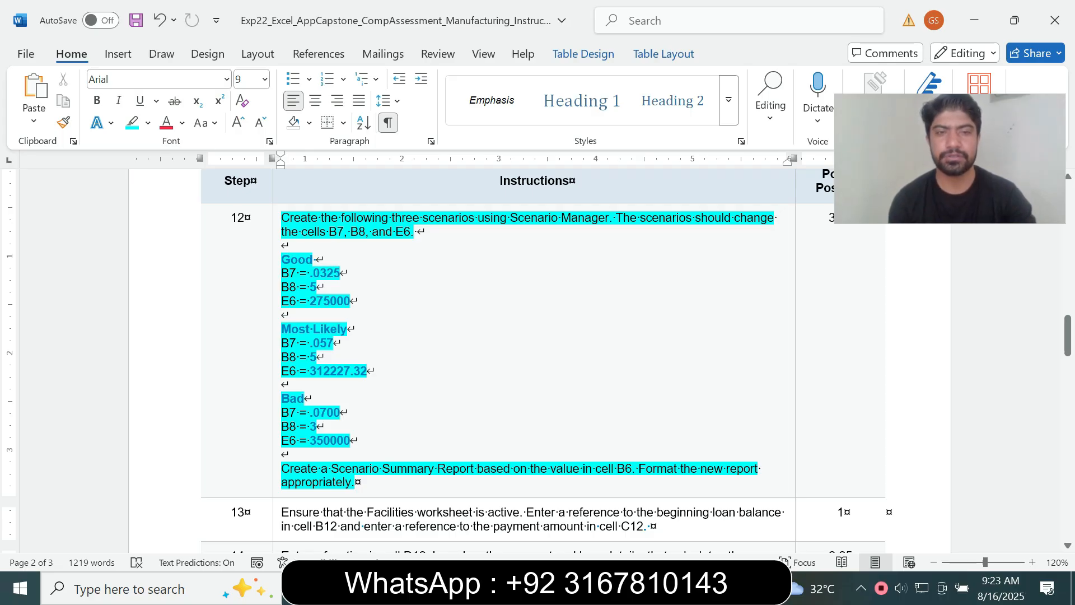
{"action": "left_click_drag", "start_coordinate": [281, 217], "coordinate": [390, 219]}
{"action": "left_click", "coordinate": [419, 232]}
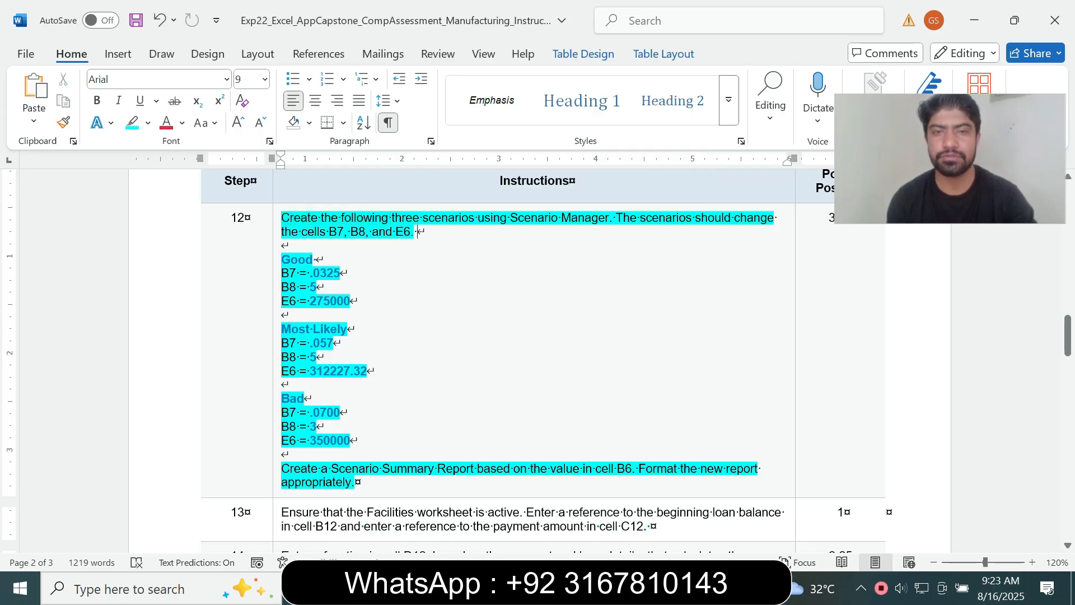
Switch to Excel and add a scenario in Scenario Manager, naming it Good as in step 12 of the Word instructions.
{"action": "key", "text": "alt+Tab"}
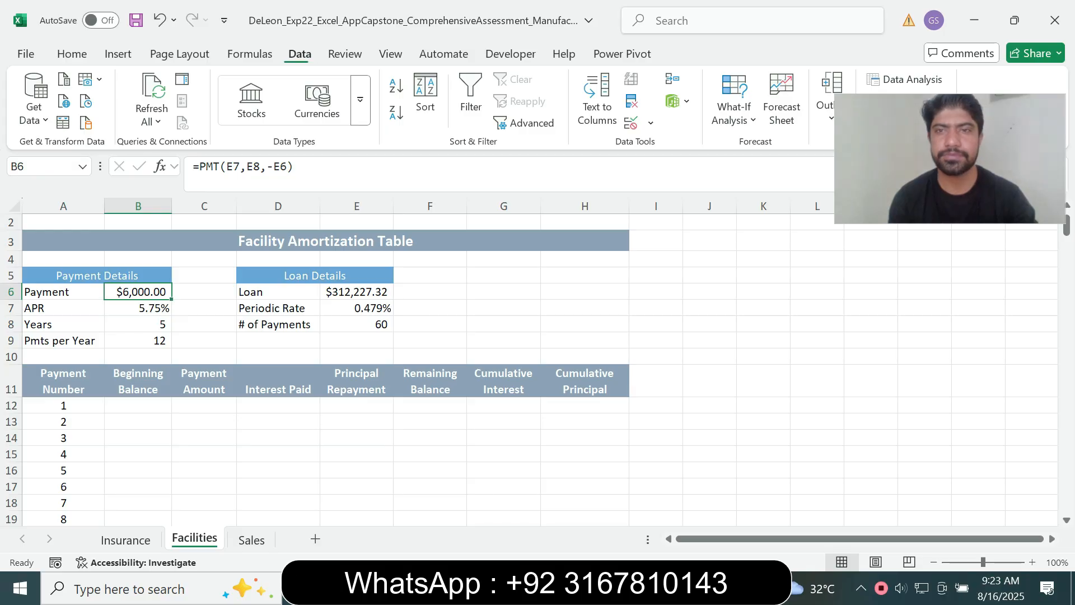
{"action": "left_click", "coordinate": [734, 112]}
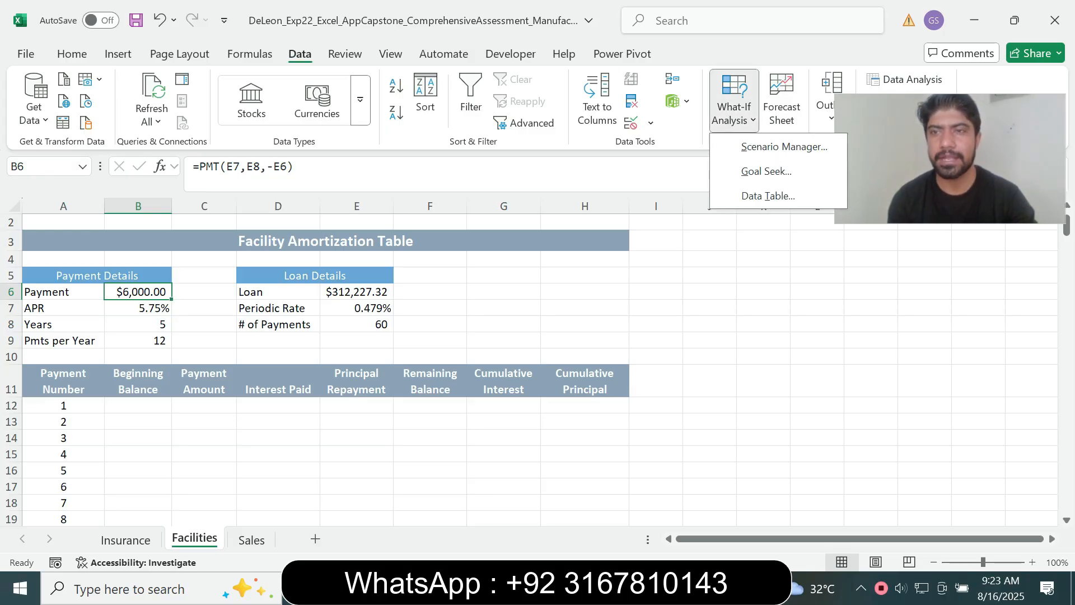
{"action": "left_click", "coordinate": [783, 146]}
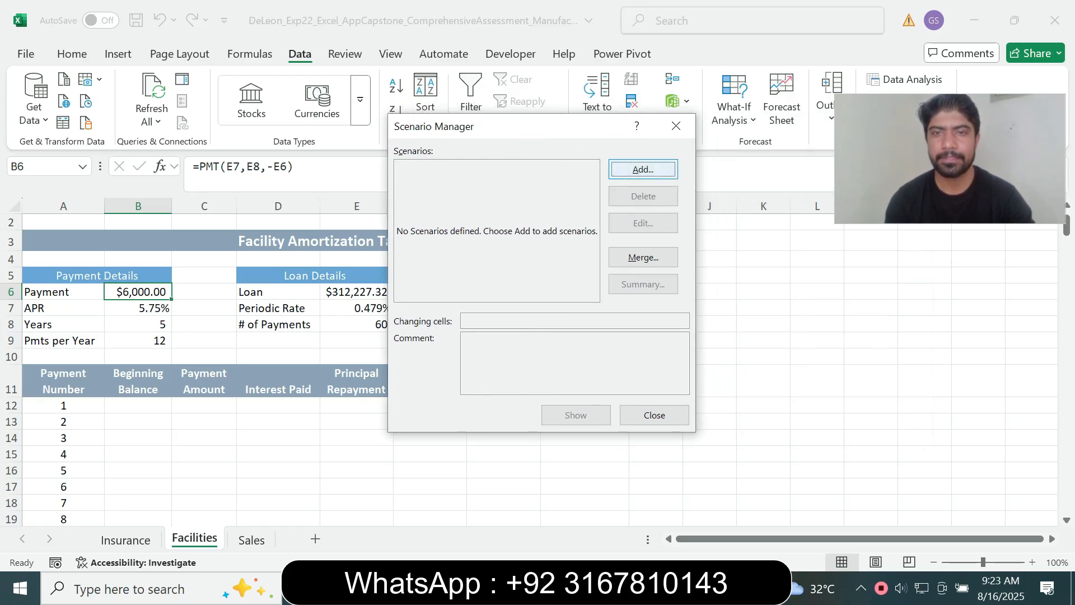
{"action": "key", "text": "Return"}
{"action": "key", "text": "alt+Tab"}
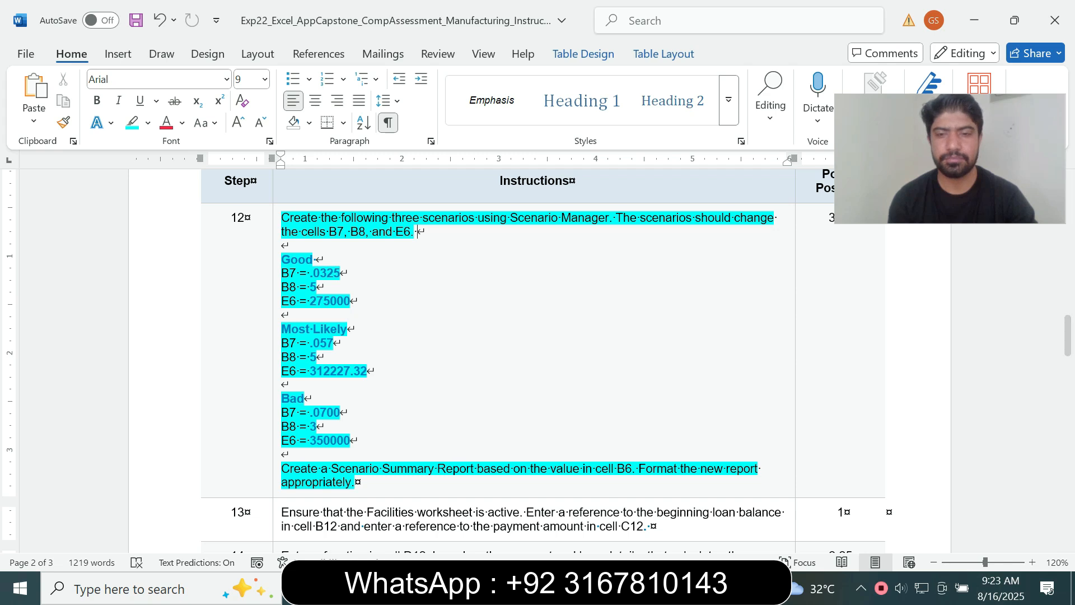
{"action": "key", "text": "alt+Tab"}
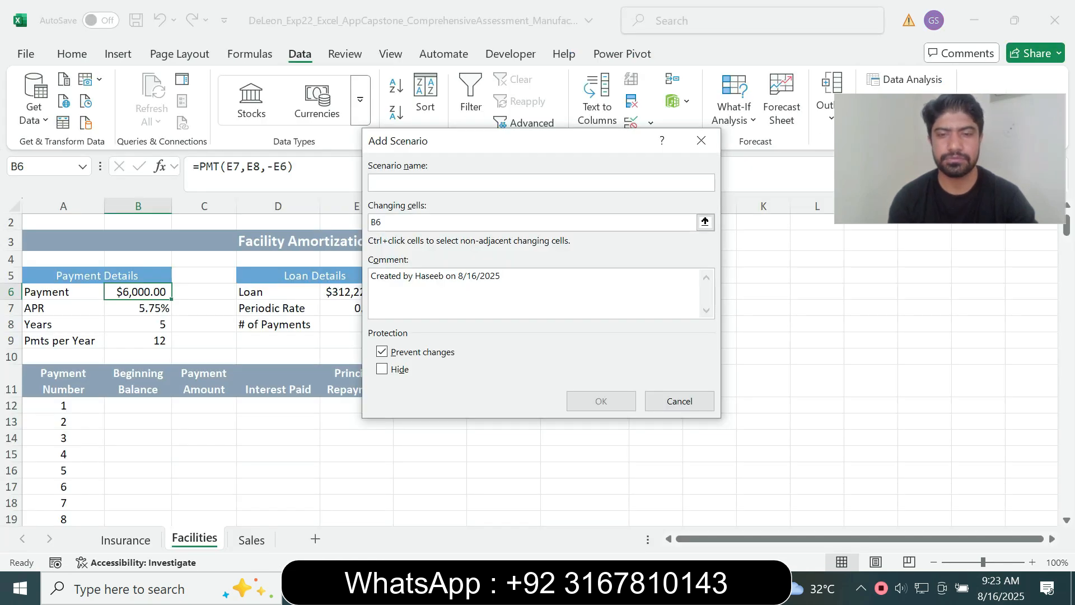
{"action": "key", "text": "alt+Tab"}
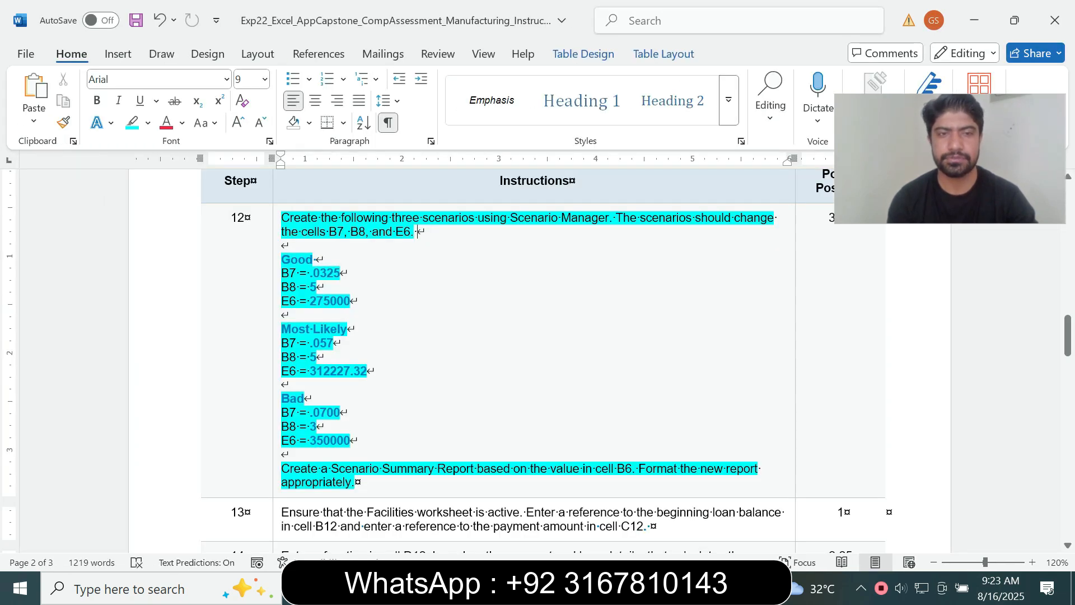
{"action": "double_click", "coordinate": [297, 259]}
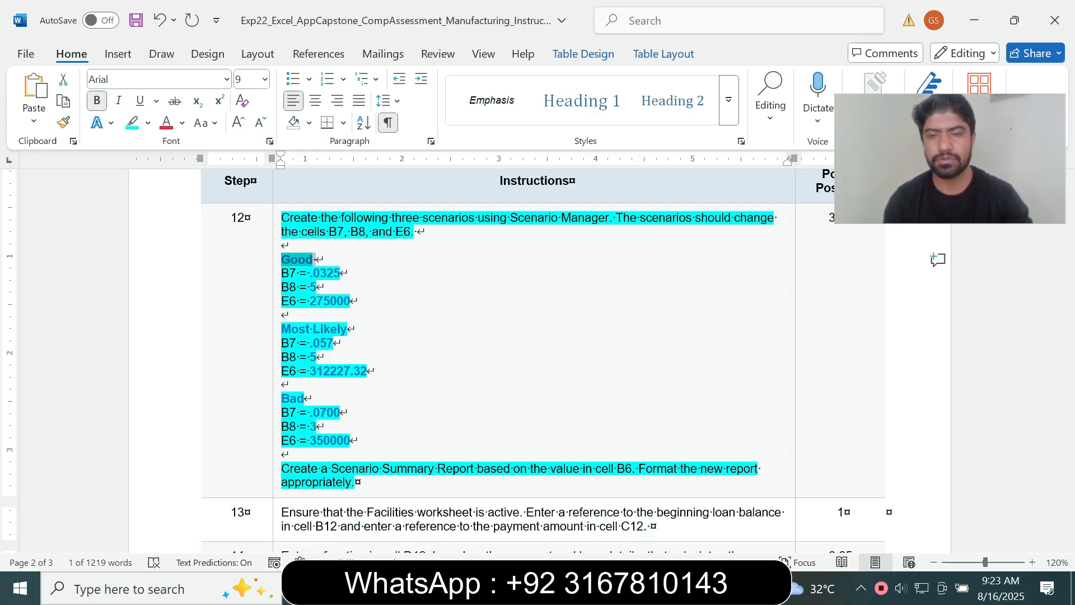
{"action": "key", "text": "alt+Tab"}
{"action": "key", "text": "ctrl+v"}
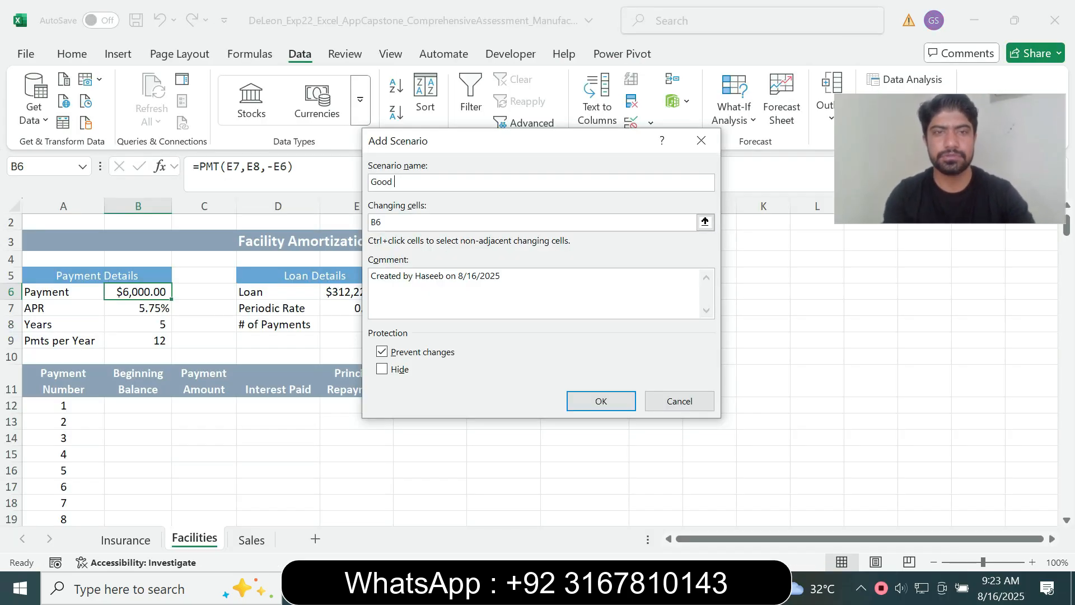
Check the changing cells in the Word instructions and set them to B7:B8,E6 for the Good scenario in Excel, accepting the scenario definition.
{"action": "key", "text": "Tab"}
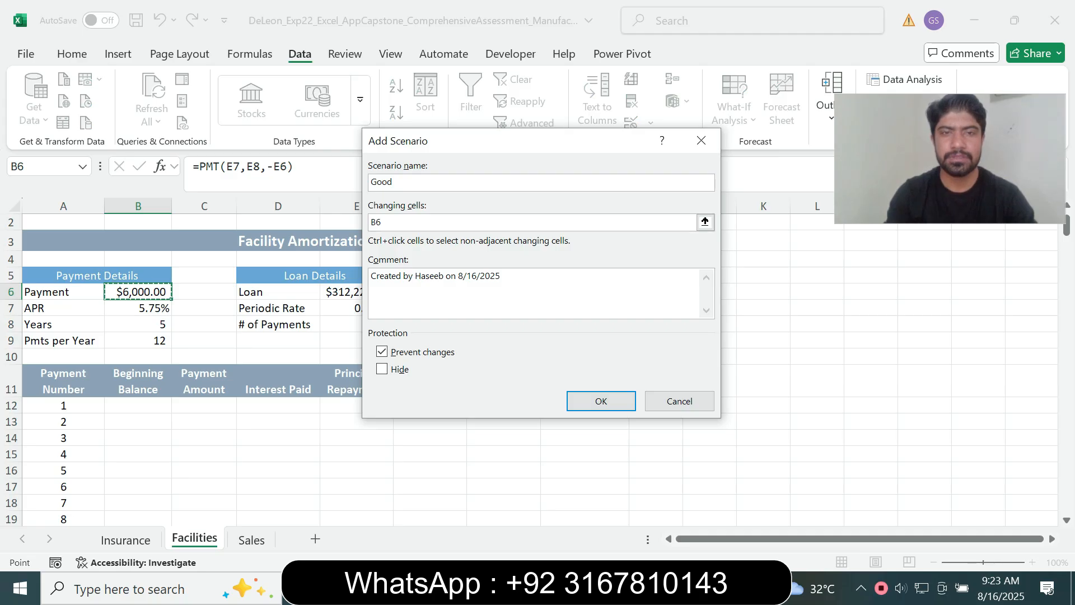
{"action": "key", "text": "alt+Tab"}
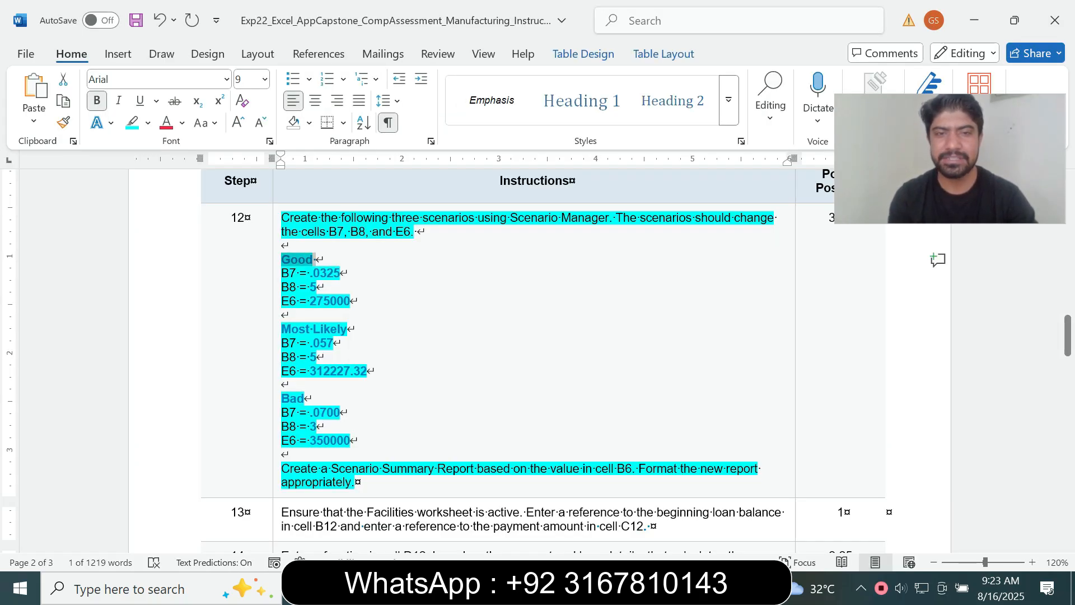
{"action": "key", "text": "alt+Tab"}
{"action": "type", "text": "B"}
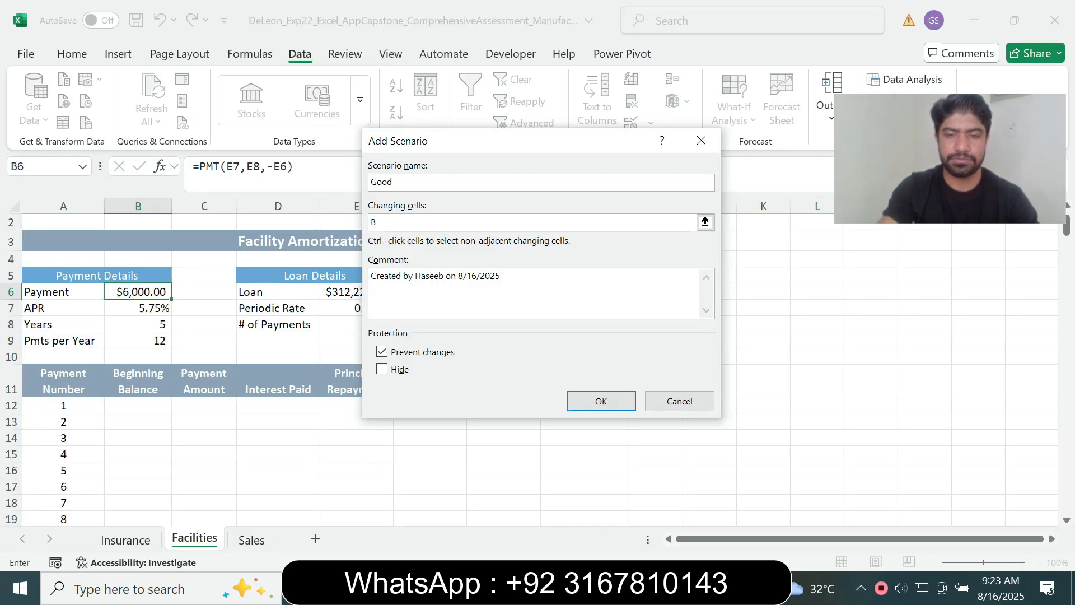
{"action": "type", "text": "7:B8,"}
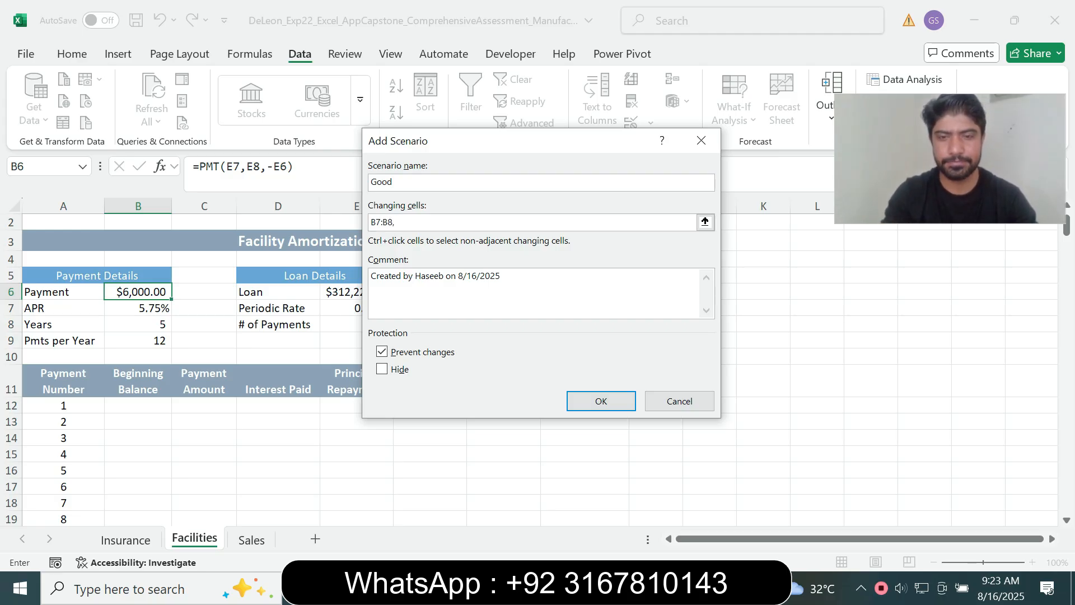
{"action": "key", "text": "alt+Tab"}
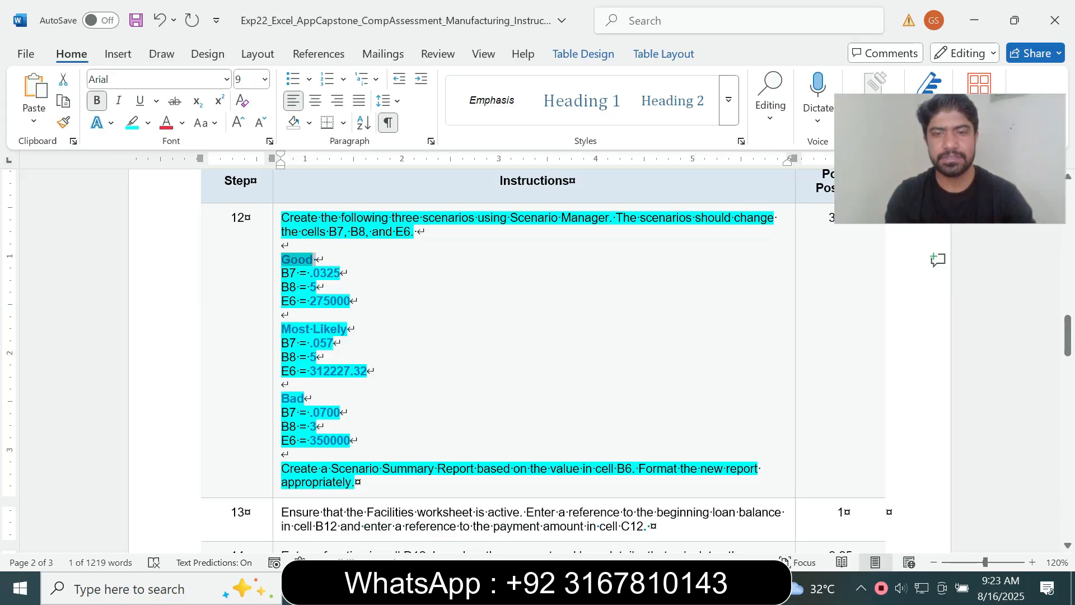
{"action": "key", "text": "alt+Tab"}
{"action": "type", "text": "E6"}
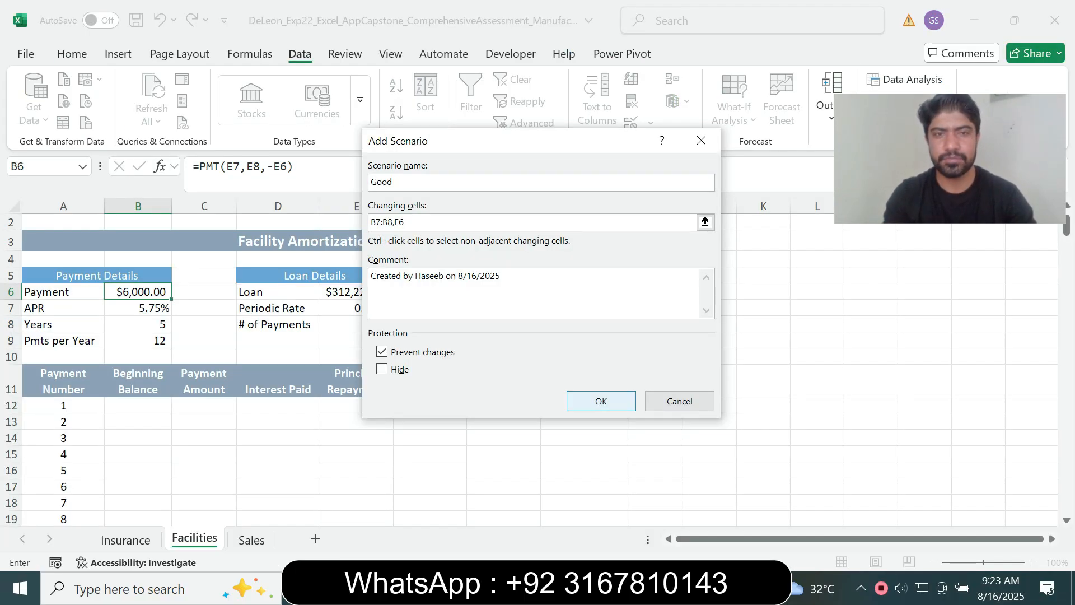
{"action": "key", "text": "Return"}
Copy the Good scenario's B7 value .0325 from the Word instructions into the Excel scenario values.
{"action": "key", "text": "alt+Tab"}
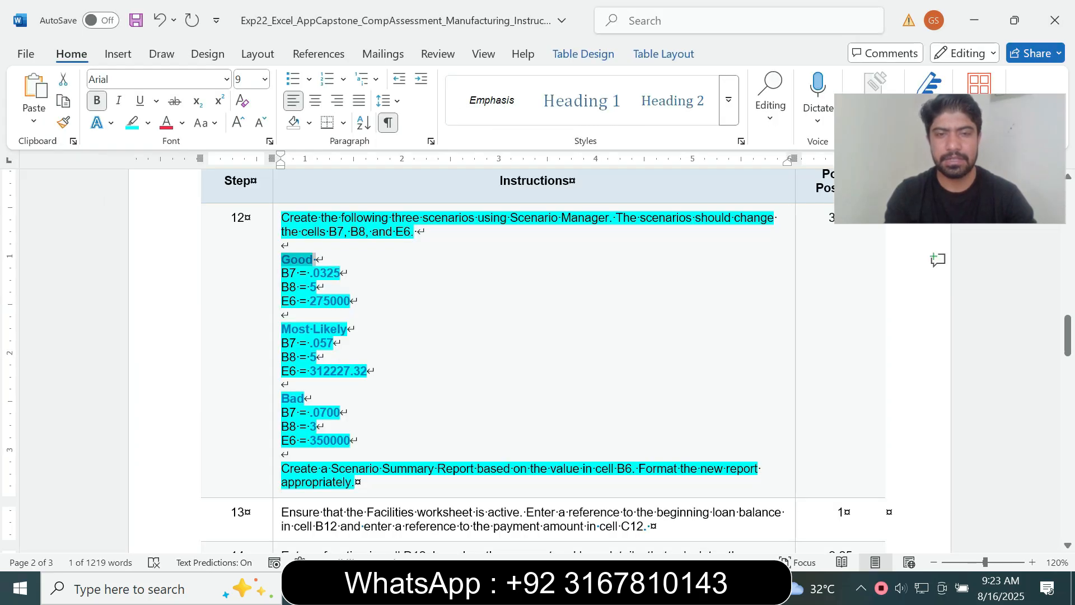
{"action": "double_click", "coordinate": [326, 273]}
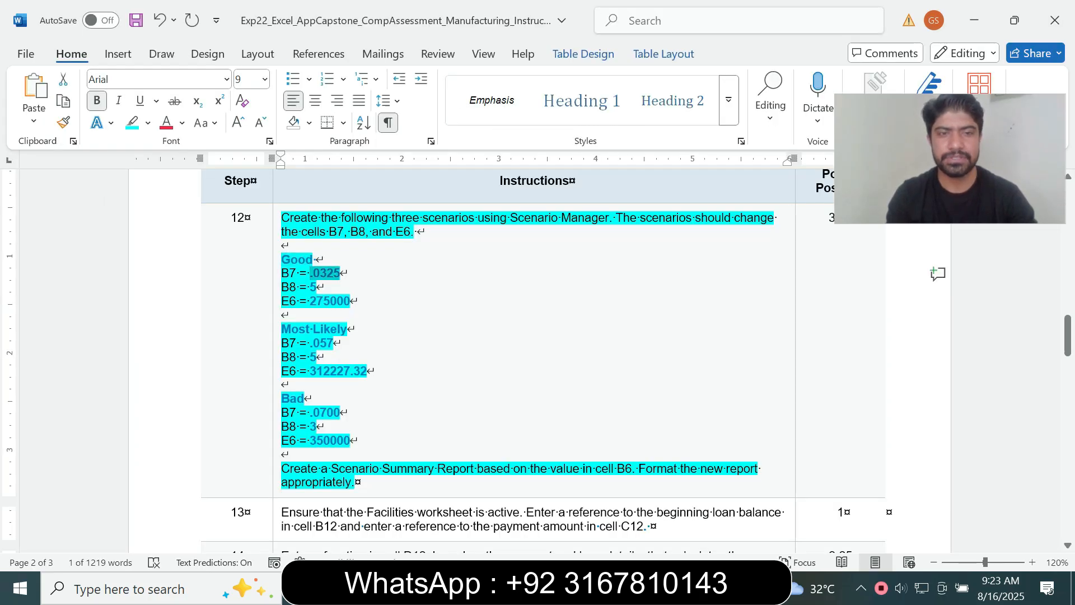
{"action": "key", "text": "ctrl+c"}
{"action": "key", "text": "alt+Tab"}
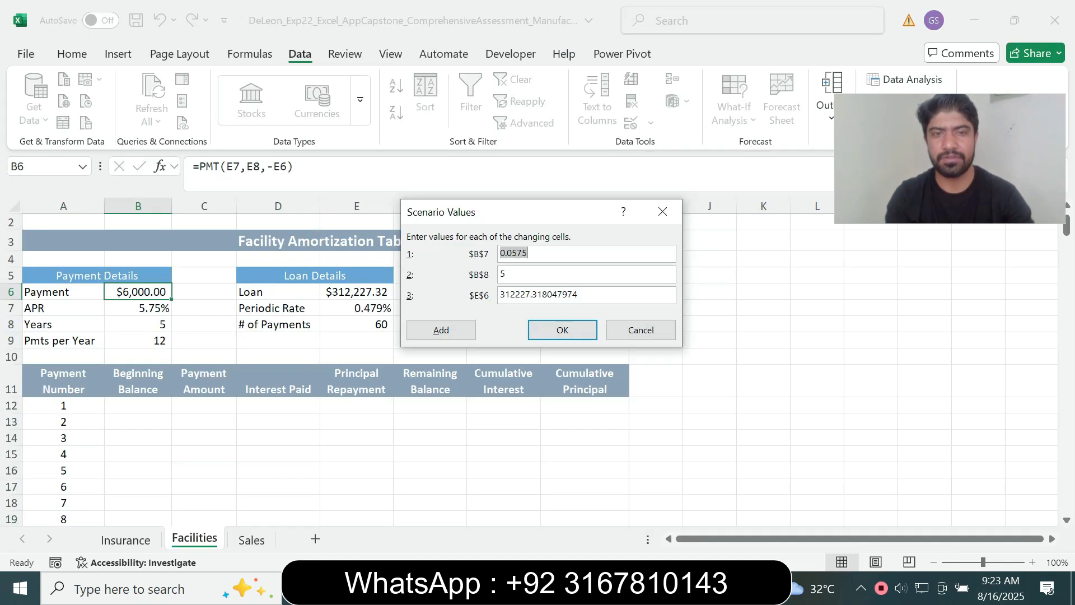
{"action": "key", "text": "ctrl+v"}
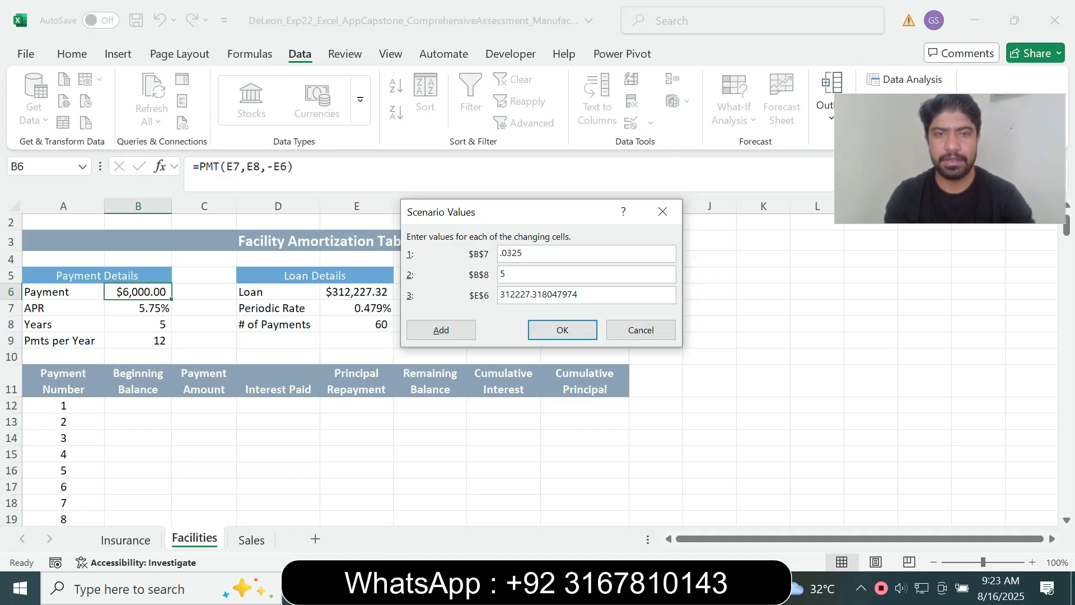
Copy the Good scenario's E6 value 275000 from Word into the Excel scenario values and save the scenario.
{"action": "key", "text": "alt+Tab"}
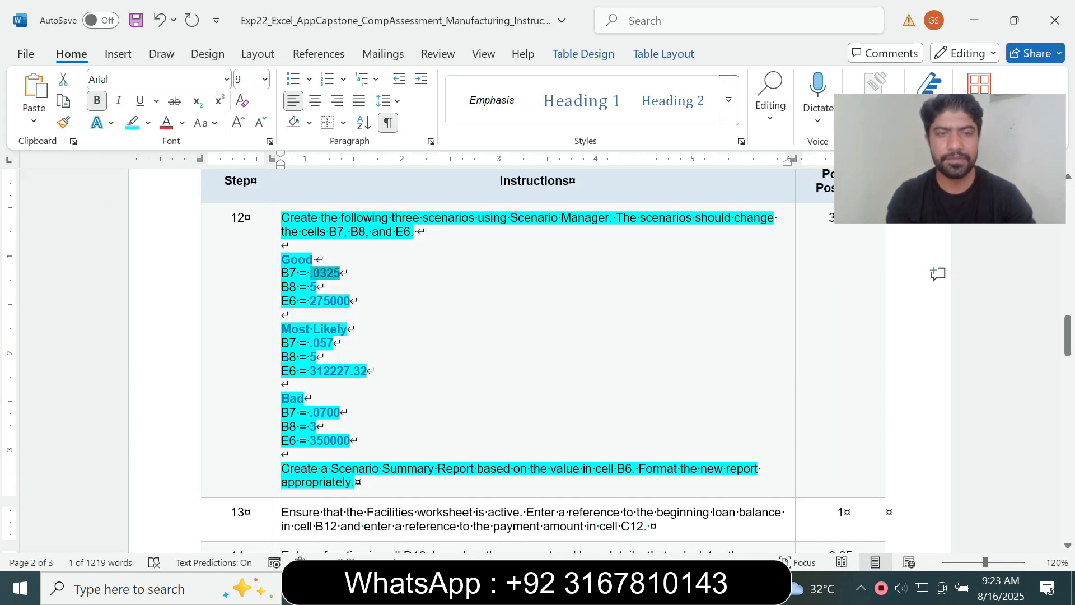
{"action": "left_click_drag", "start_coordinate": [310, 300], "coordinate": [349, 301]}
{"action": "key", "text": "ctrl+c"}
{"action": "key", "text": "alt+Tab"}
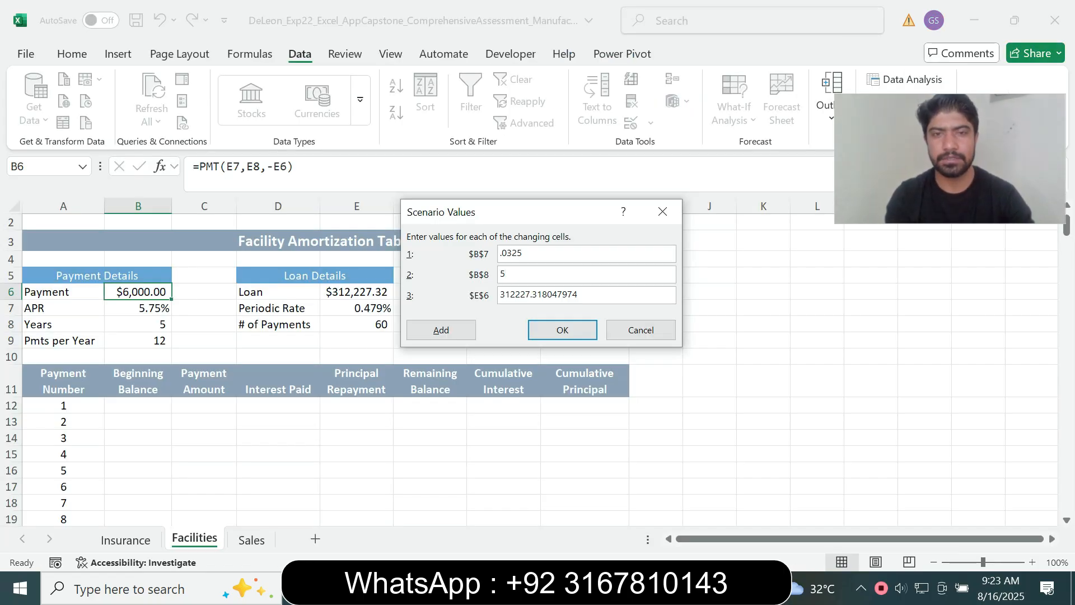
{"action": "key", "text": "Tab"}
{"action": "key", "text": "ctrl+v"}
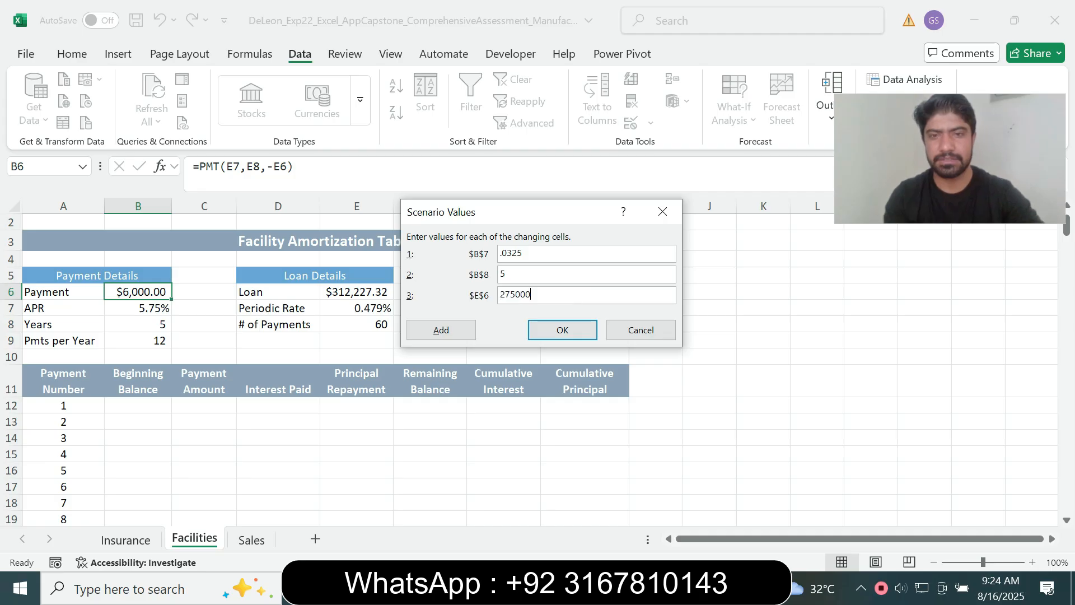
{"action": "key", "text": "Return"}
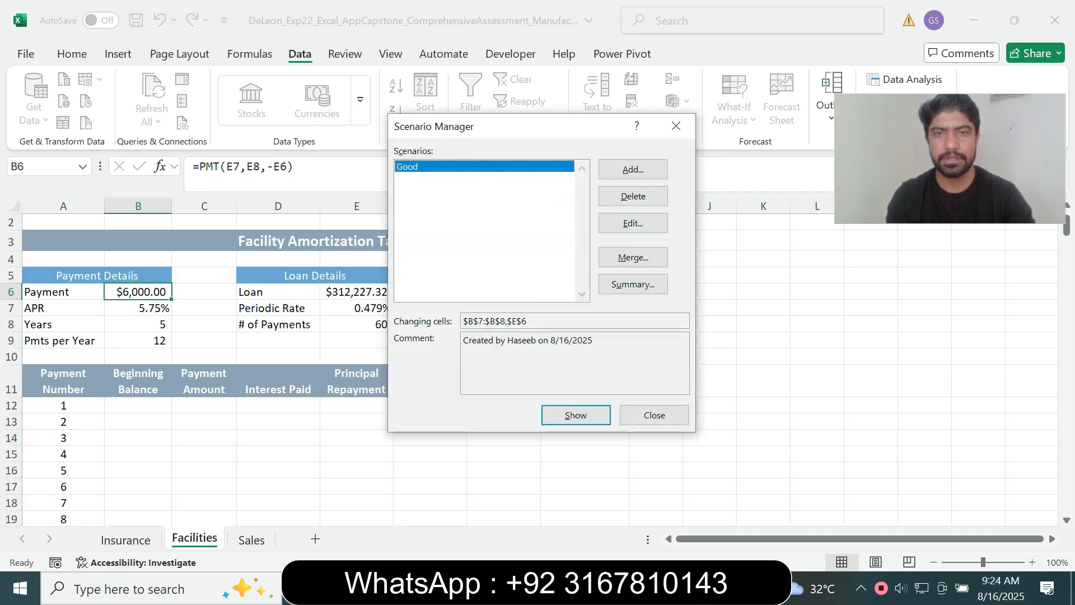
Add a second scenario in Excel, using the name Most Likely copied from Word and keeping changing cells B7:B8,E6.
{"action": "key", "text": "alt+a"}
{"action": "key", "text": "alt+Tab"}
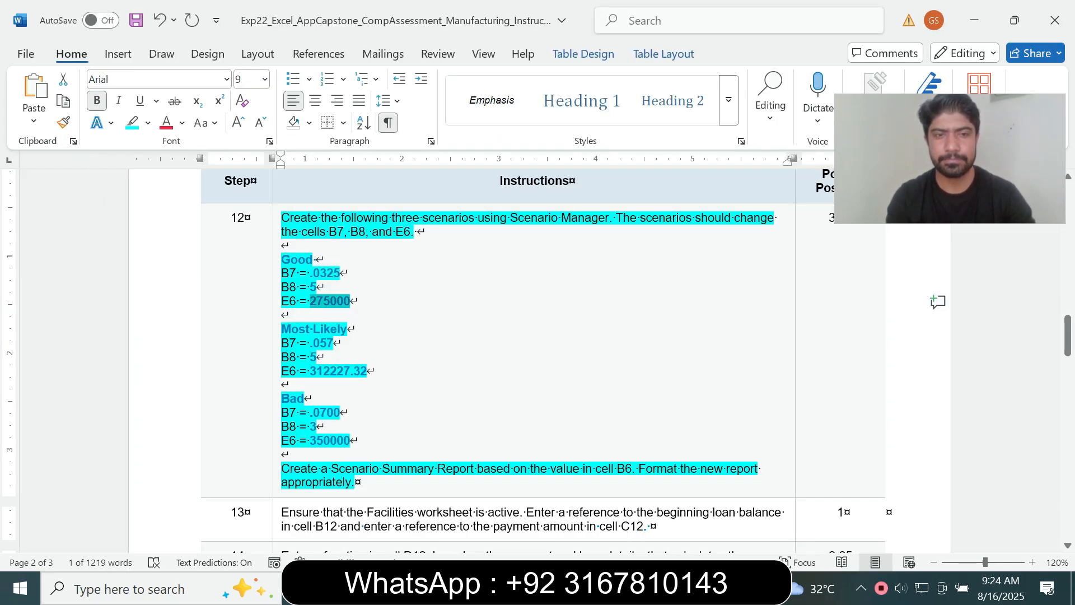
{"action": "left_click_drag", "start_coordinate": [281, 330], "coordinate": [347, 329]}
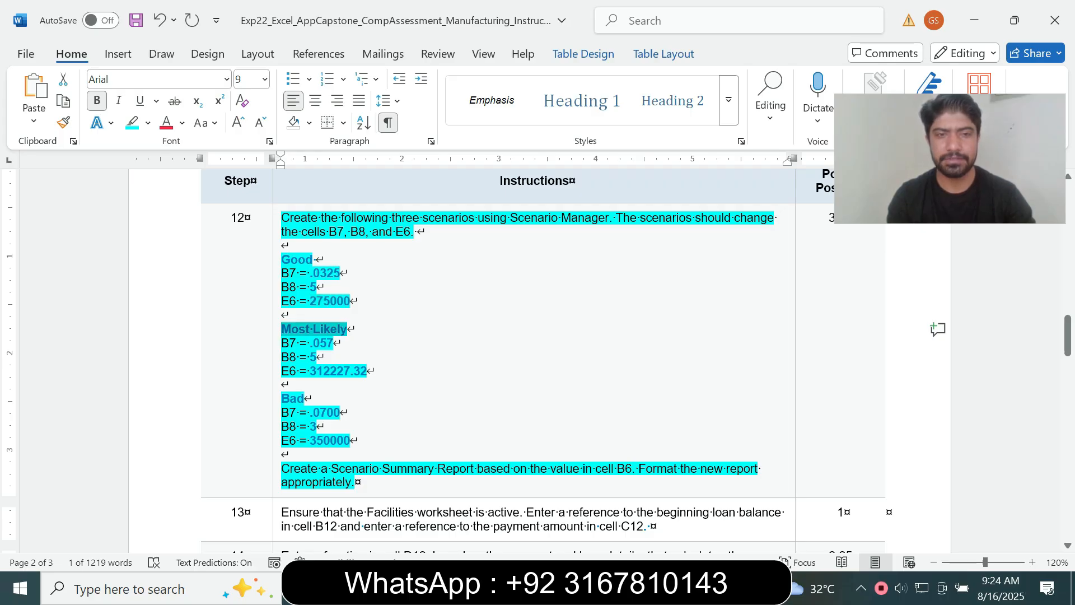
{"action": "key", "text": "alt+Tab"}
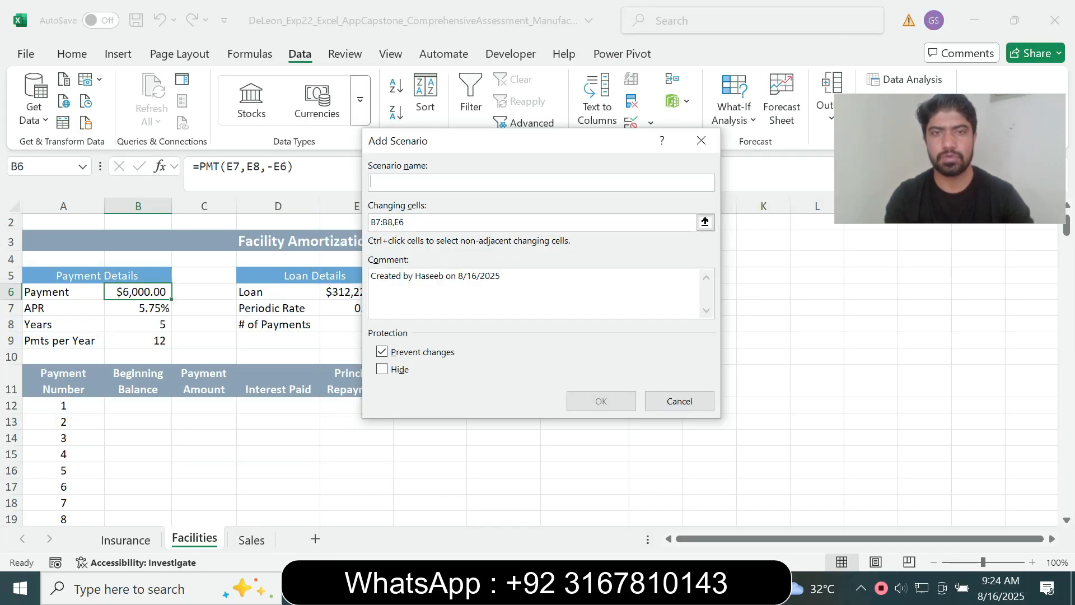
{"action": "key", "text": "ctrl+v"}
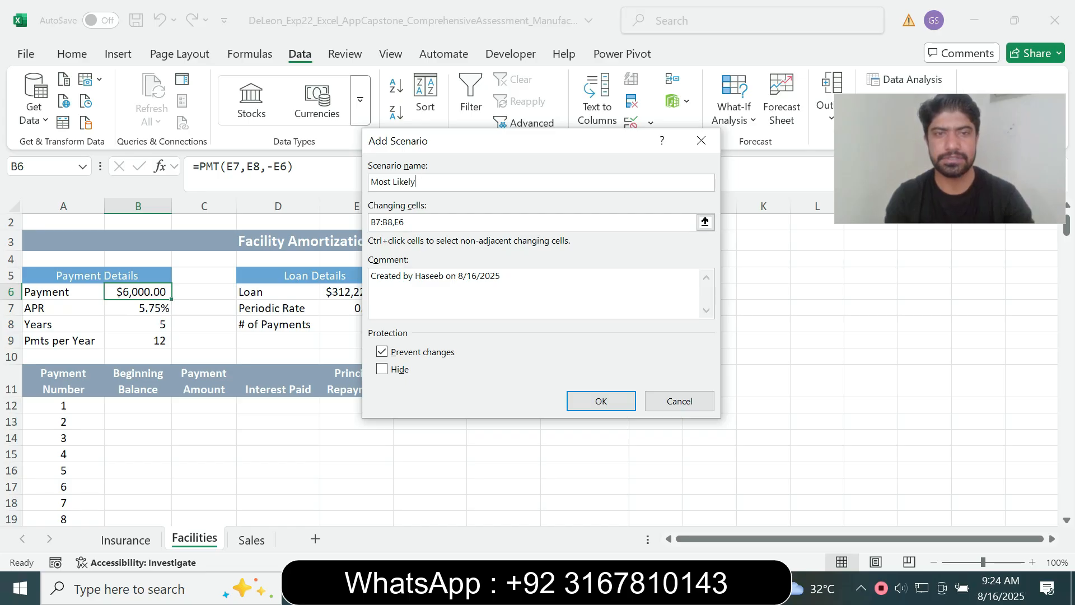
{"action": "key", "text": "Return"}
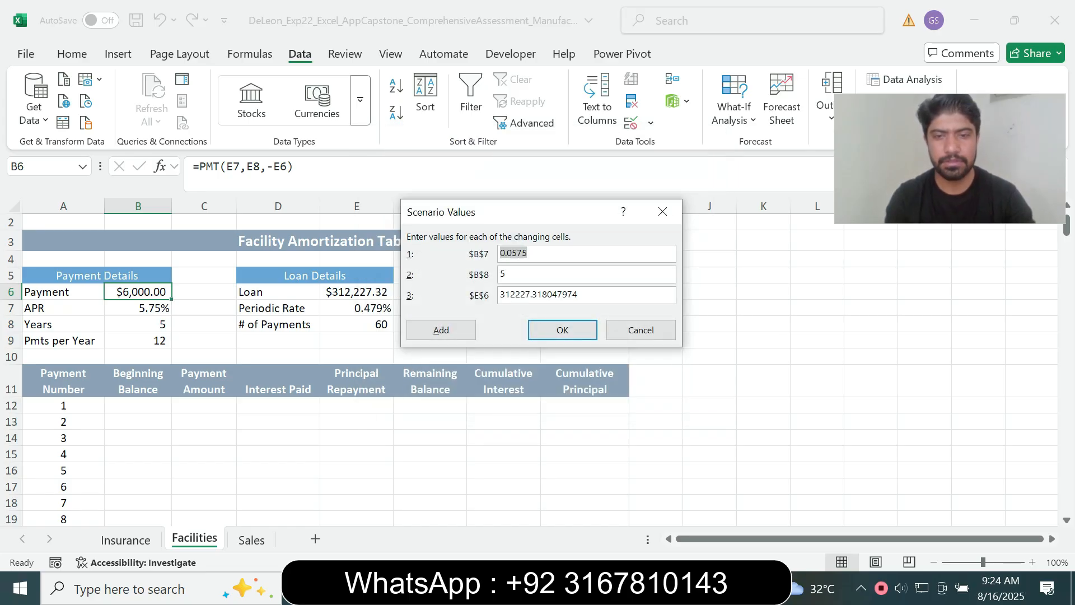
Copy the Most Likely scenario's B7 value .057 from the Word instructions into the Excel scenario values.
{"action": "key", "text": "alt+Tab"}
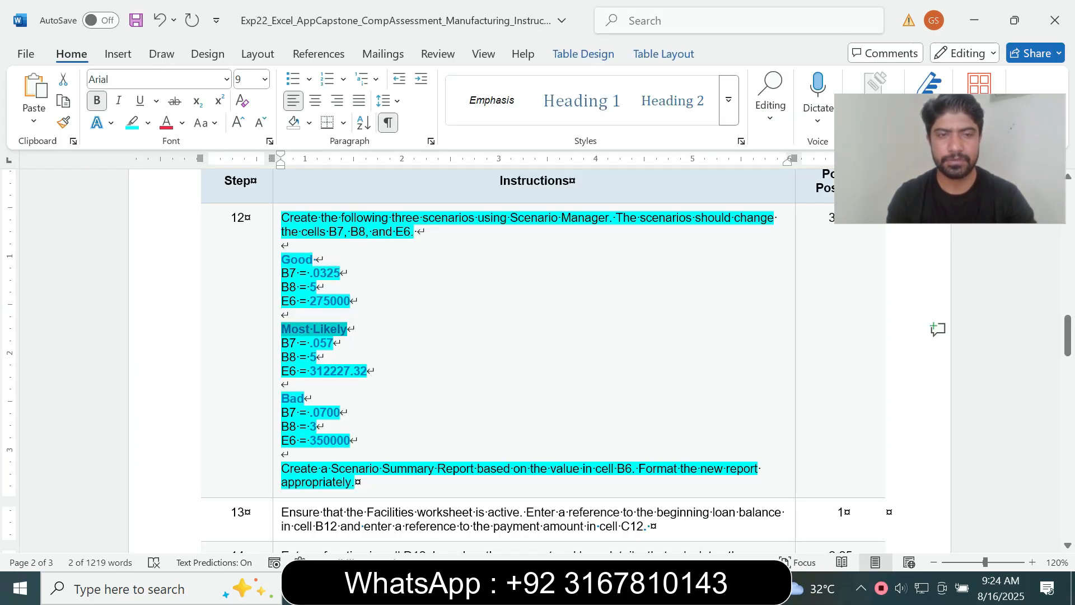
{"action": "double_click", "coordinate": [322, 343]}
{"action": "key", "text": "ctrl+c"}
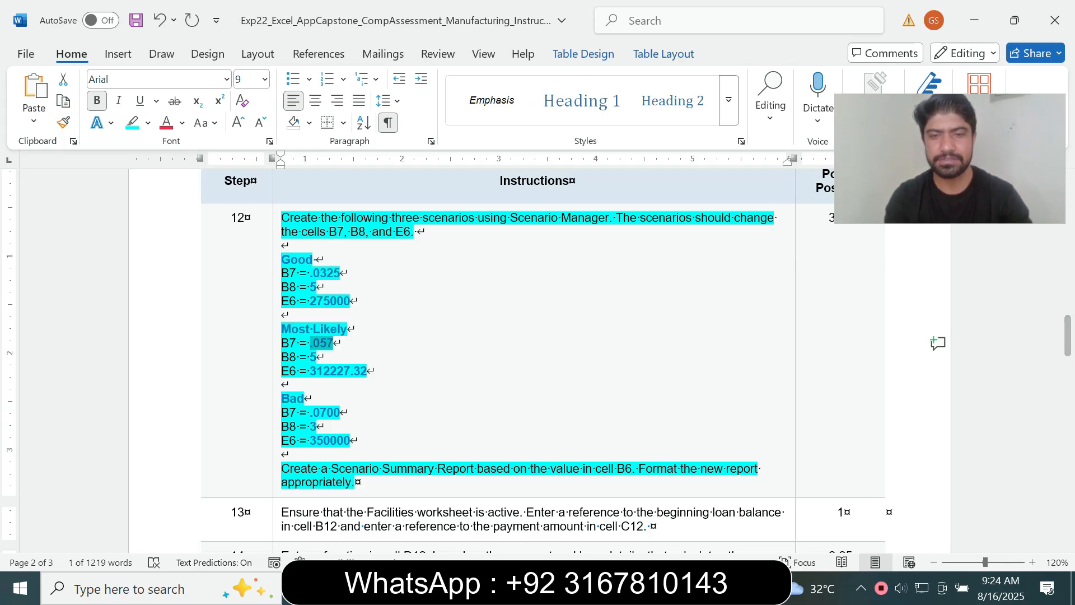
{"action": "key", "text": "alt+Tab"}
{"action": "key", "text": "ctrl+v"}
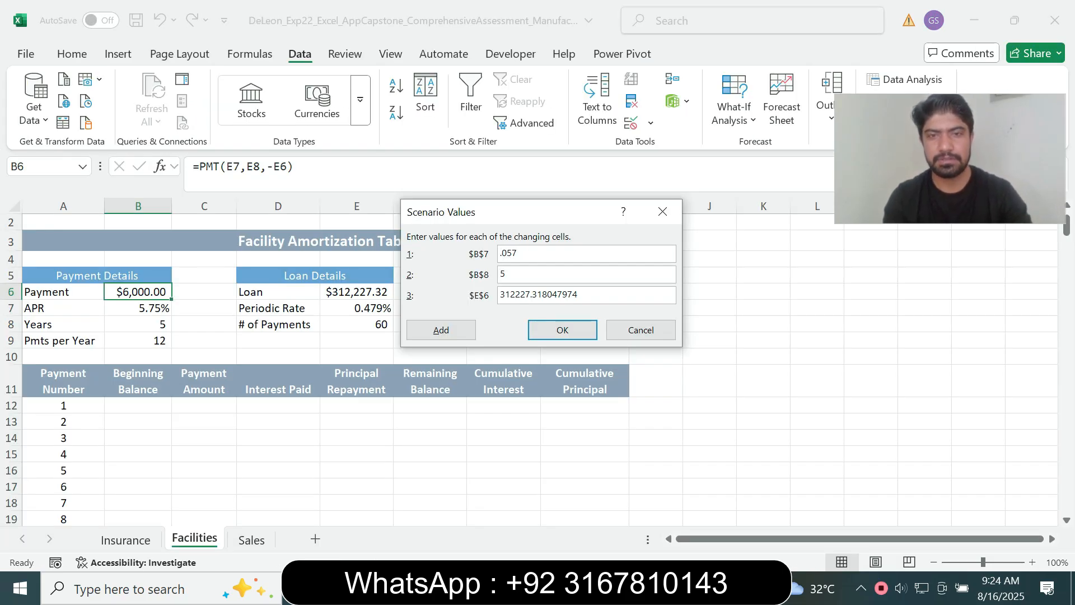
Replace the Most Likely scenario's E6 value with 312227.32 copied from Word, and save the scenario in Excel.
{"action": "key", "text": "alt+Tab"}
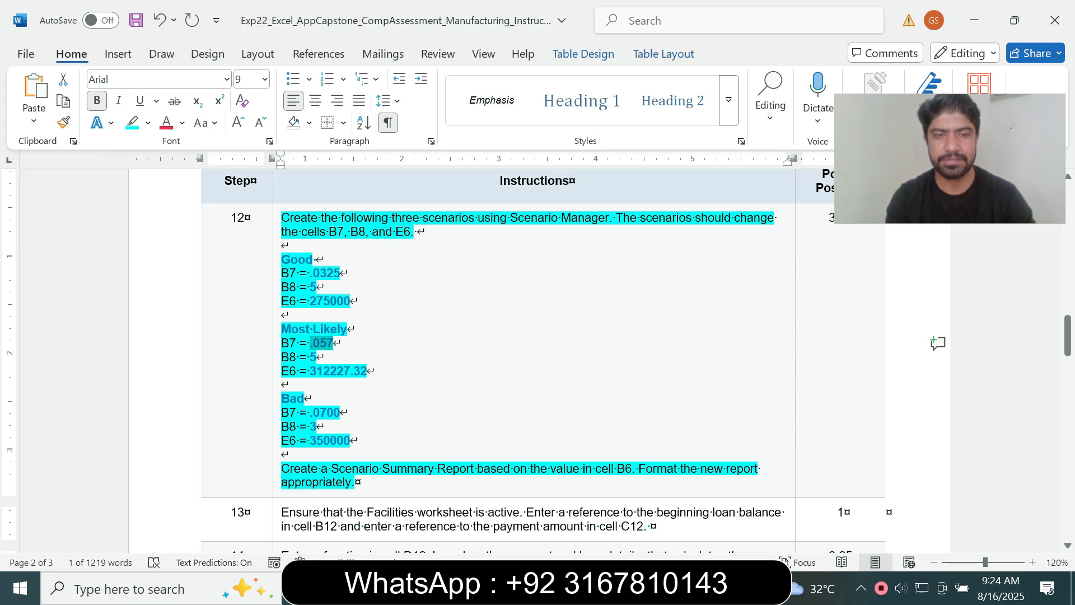
{"action": "left_click_drag", "start_coordinate": [309, 371], "coordinate": [366, 371]}
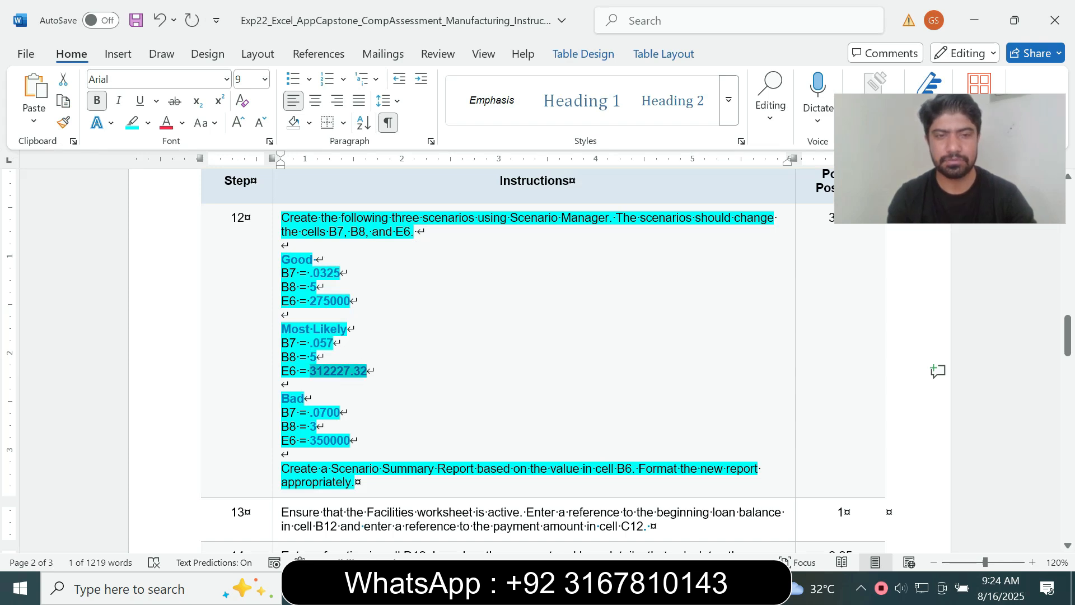
{"action": "key", "text": "alt+Tab"}
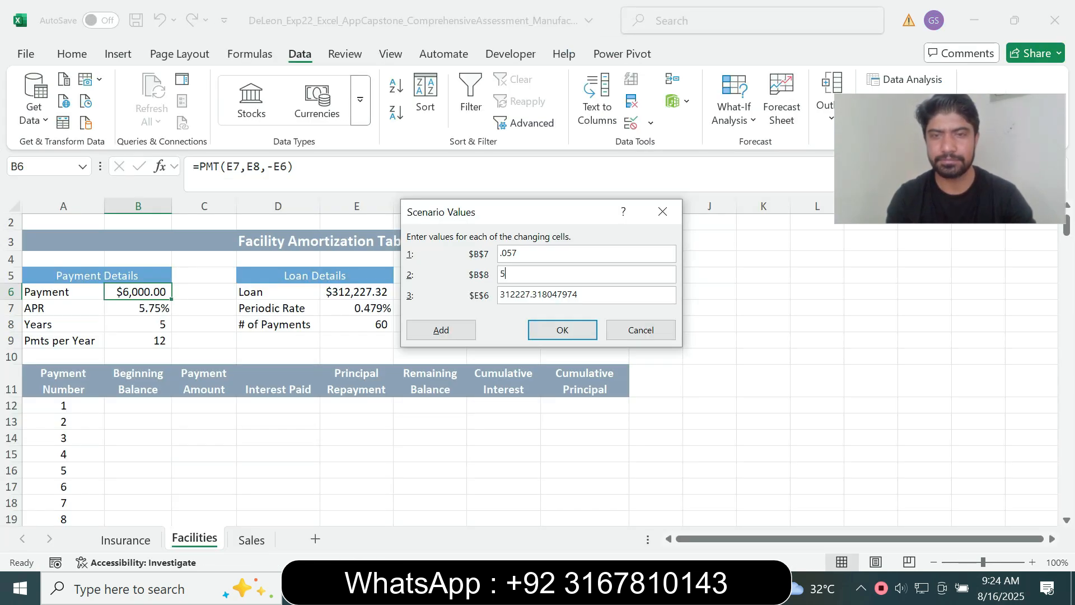
{"action": "left_click_drag", "start_coordinate": [578, 294], "coordinate": [498, 293]}
{"action": "key", "text": "ctrl+v"}
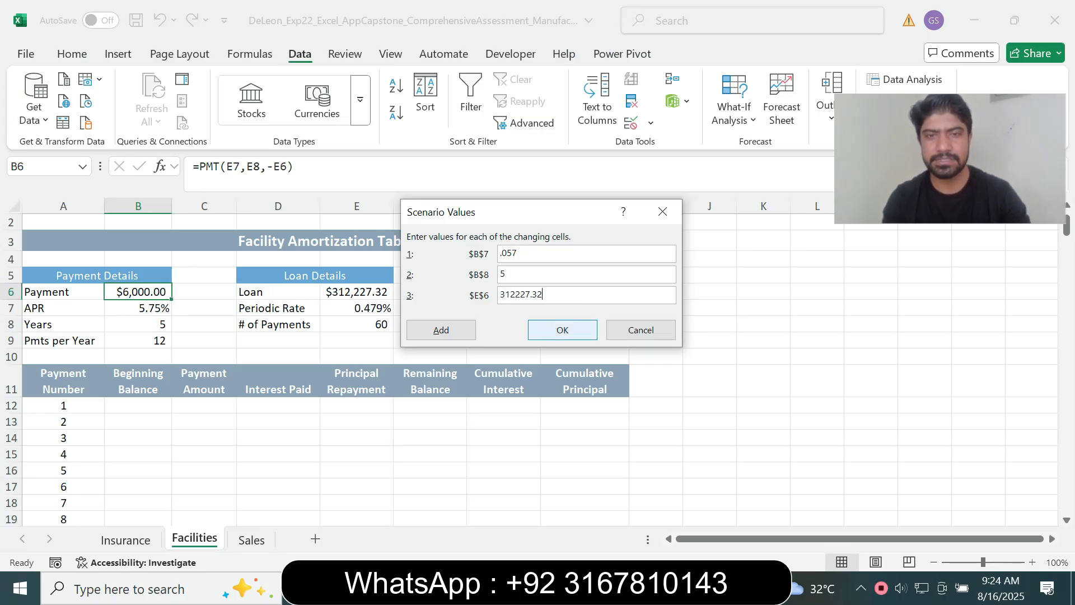
{"action": "left_click", "coordinate": [562, 330]}
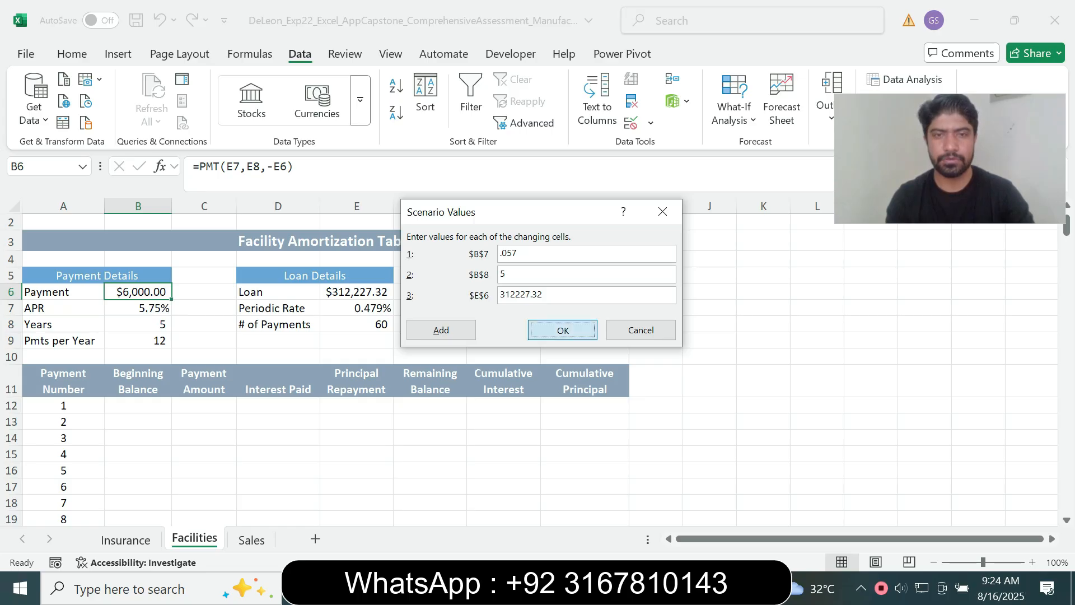
Add a third scenario in Excel, using the name Bad copied from Word and keeping changing cells B7:B8,E6.
{"action": "key", "text": "alt+Tab"}
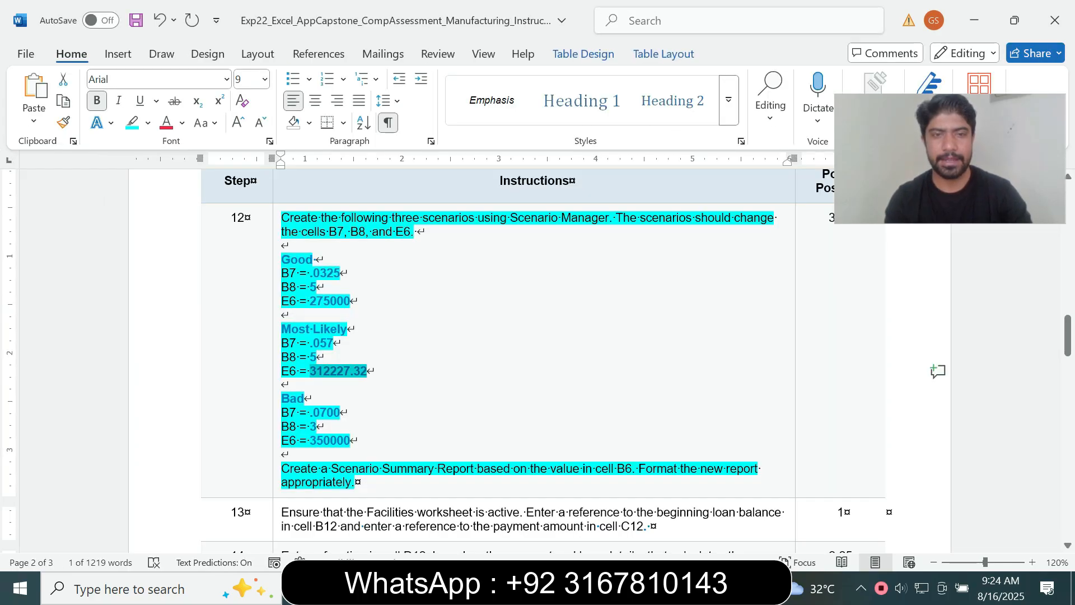
{"action": "left_click_drag", "start_coordinate": [281, 398], "coordinate": [304, 398]}
{"action": "key", "text": "ctrl+c"}
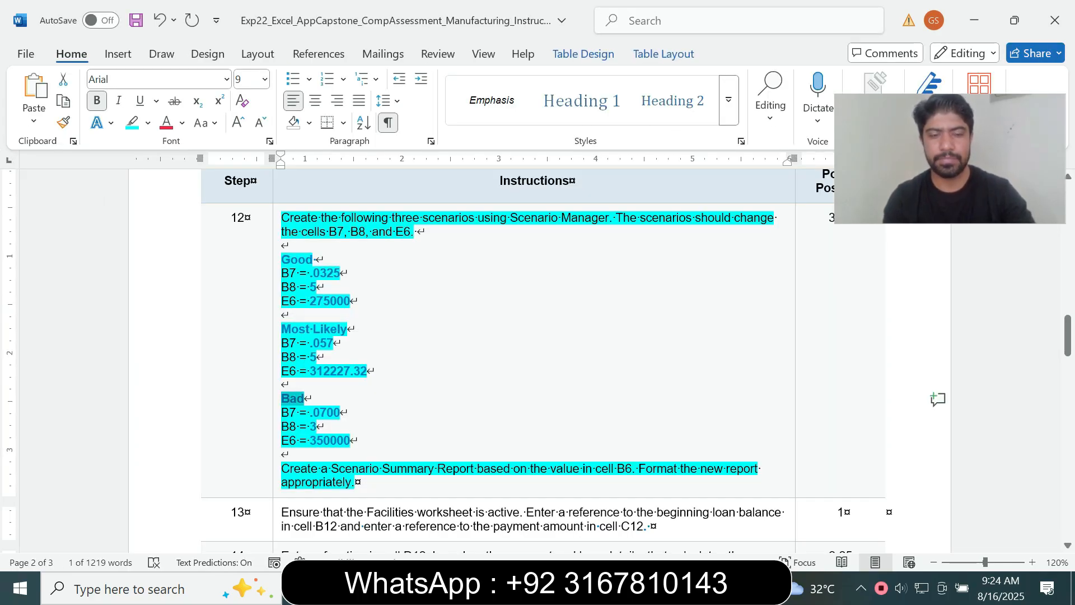
{"action": "key", "text": "alt+Tab"}
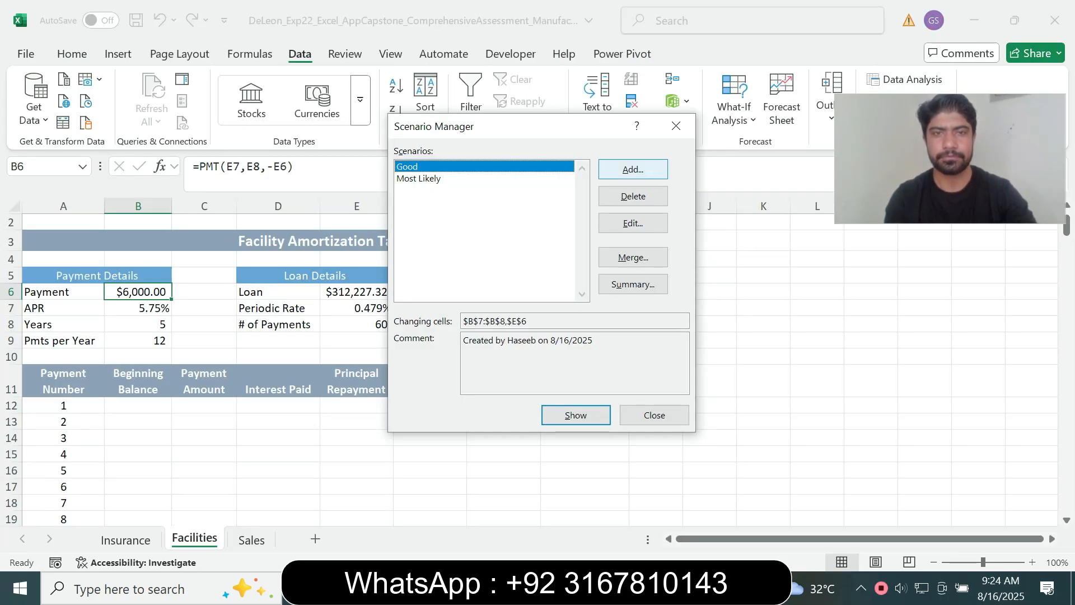
{"action": "left_click", "coordinate": [632, 169]}
{"action": "key", "text": "ctrl+v"}
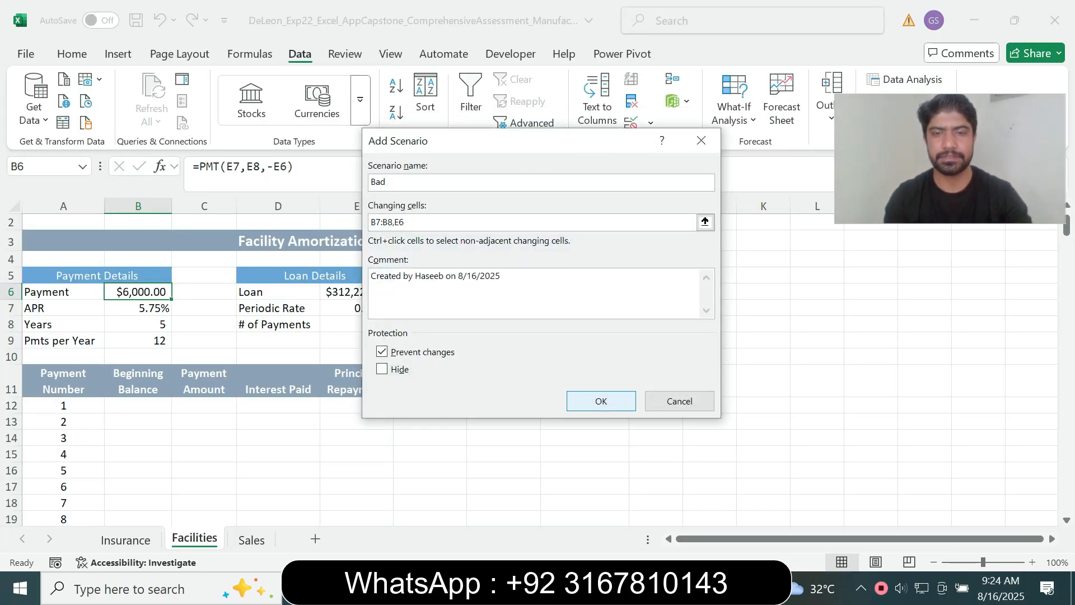
{"action": "left_click", "coordinate": [601, 401]}
Set the Bad scenario's B7 value to .0700, copied from the Word instructions, and its B8 value to 3 in Excel.
{"action": "key", "text": "alt+Tab"}
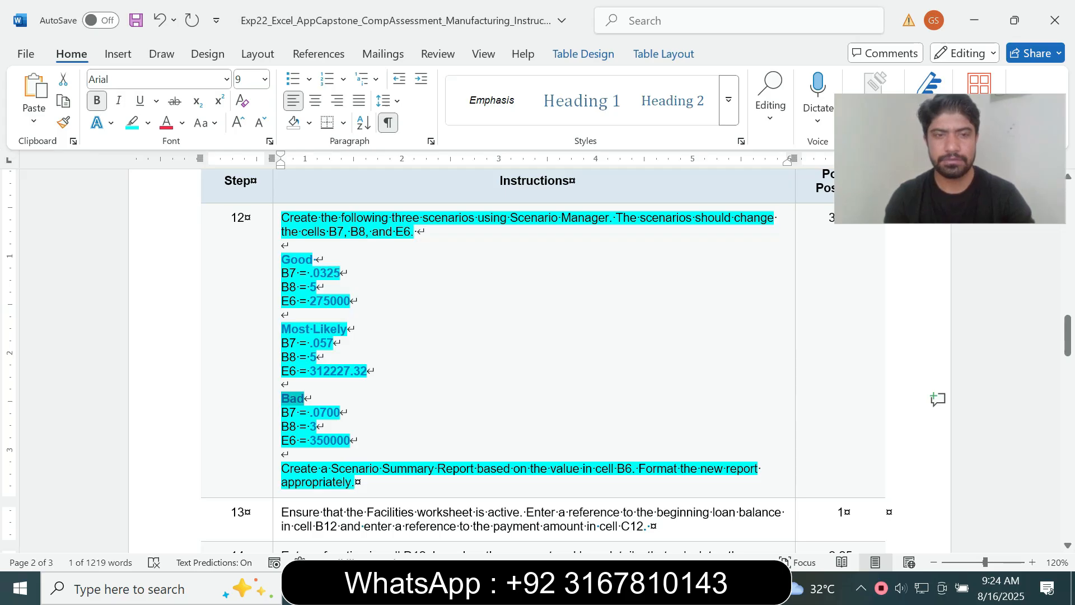
{"action": "double_click", "coordinate": [325, 412]}
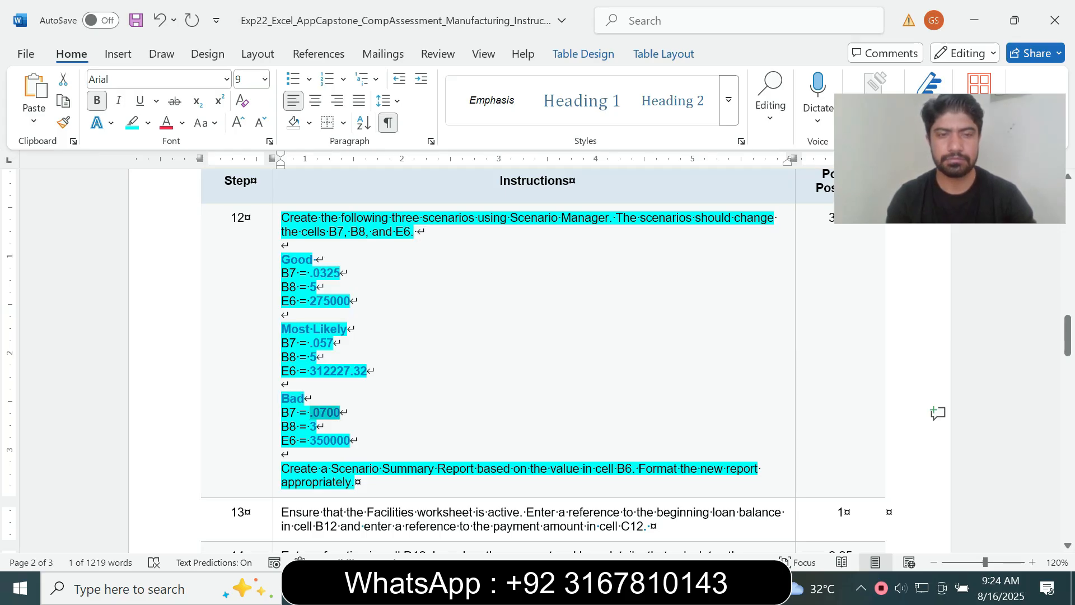
{"action": "key", "text": "ctrl+c"}
{"action": "key", "text": "alt+Tab"}
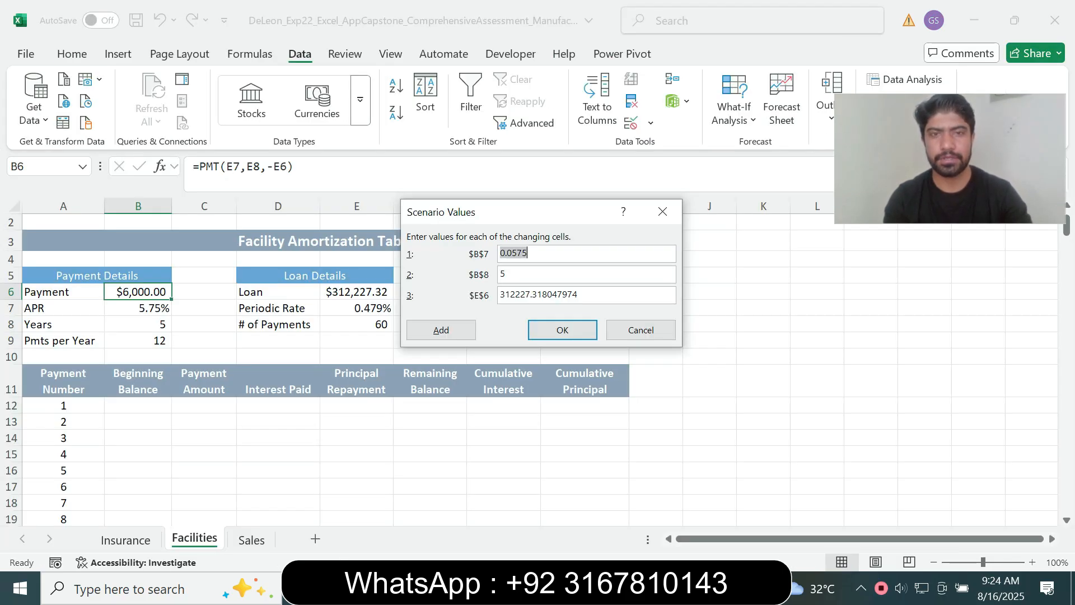
{"action": "key", "text": "ctrl+v"}
{"action": "key", "text": "Tab"}
{"action": "type", "text": "3"}
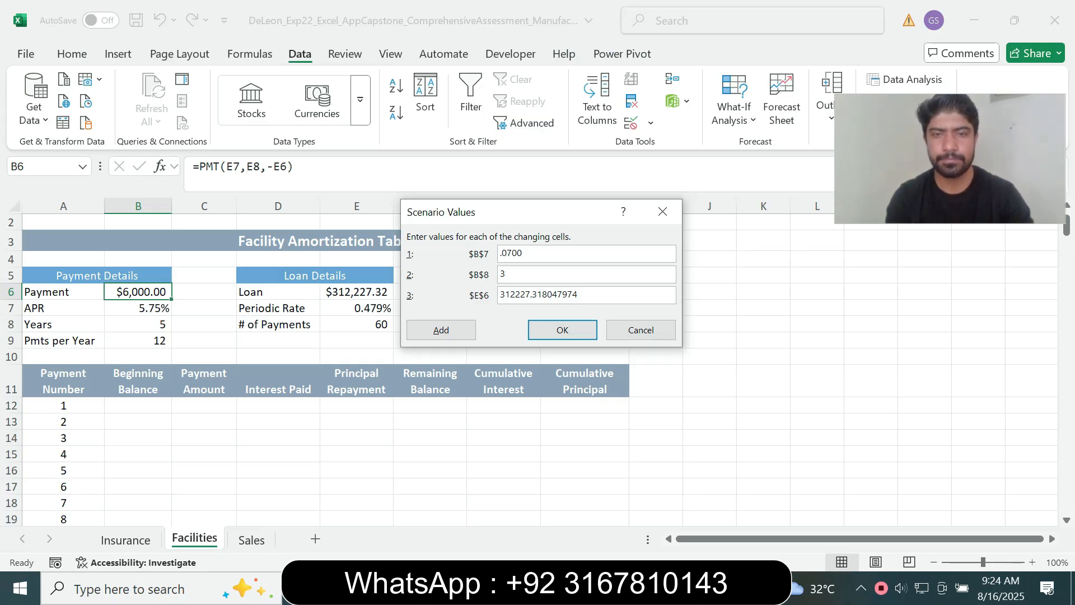
Set the Bad scenario's E6 value to 350000, copied from the Word instructions, and save the scenario in Excel.
{"action": "key", "text": "alt+Tab"}
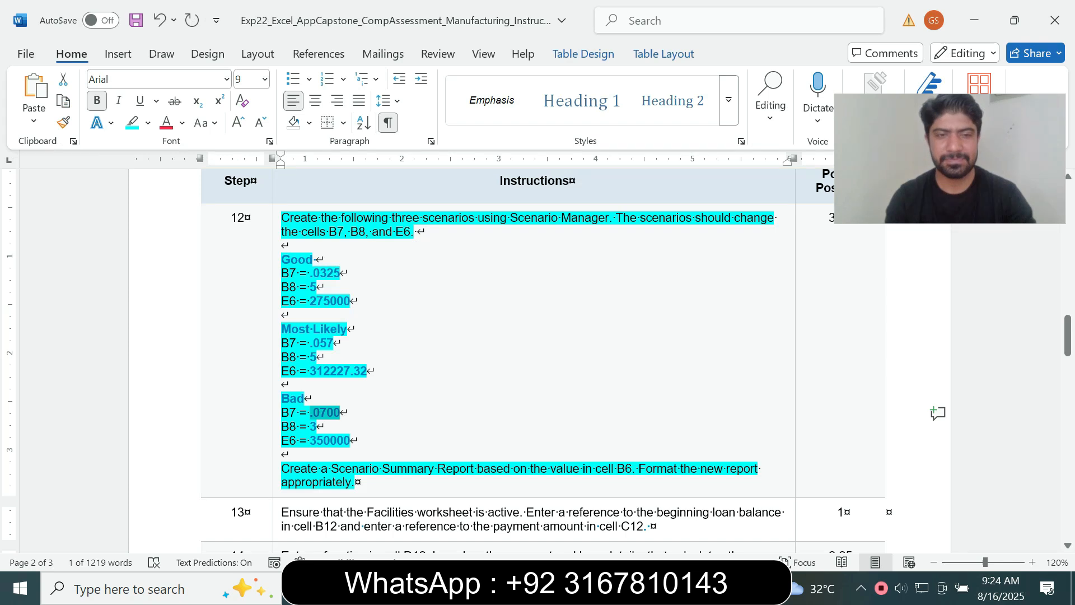
{"action": "left_click_drag", "start_coordinate": [309, 441], "coordinate": [350, 440]}
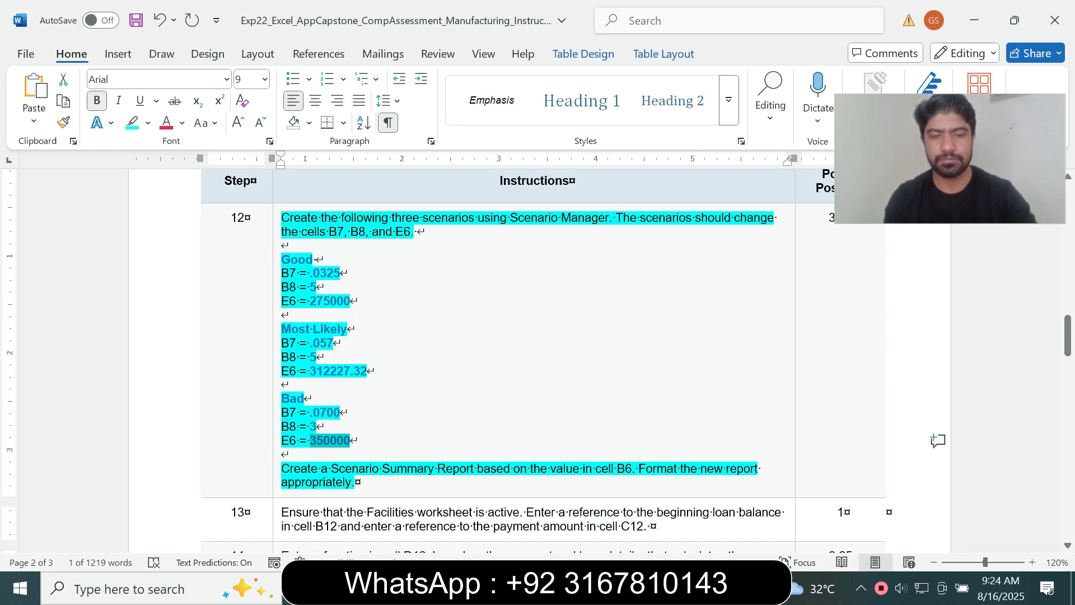
{"action": "key", "text": "alt+Tab"}
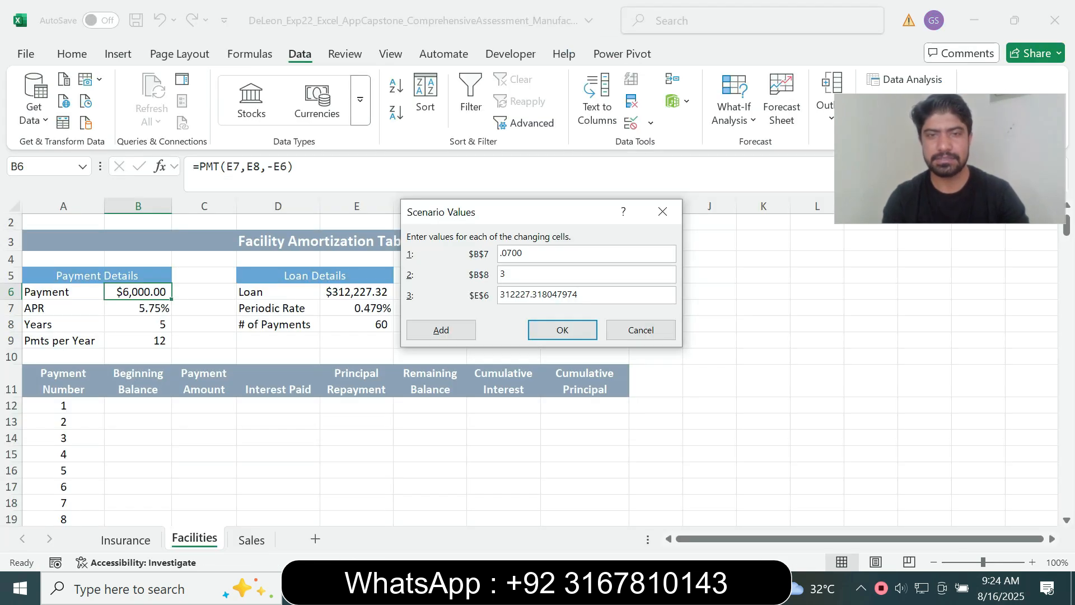
{"action": "key", "text": "Tab"}
{"action": "key", "text": "ctrl+v"}
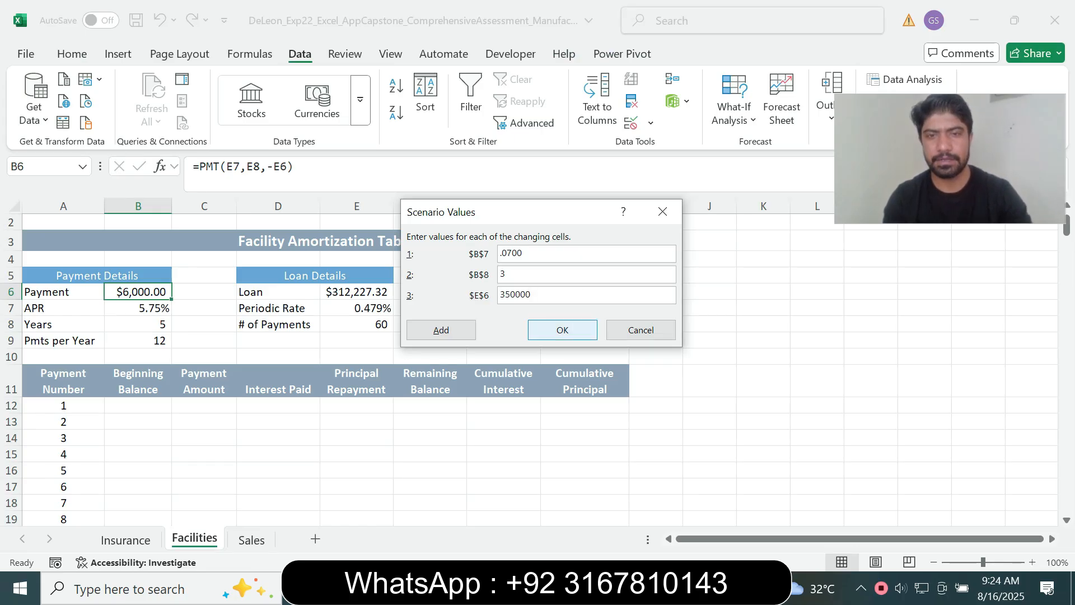
{"action": "left_click", "coordinate": [562, 330]}
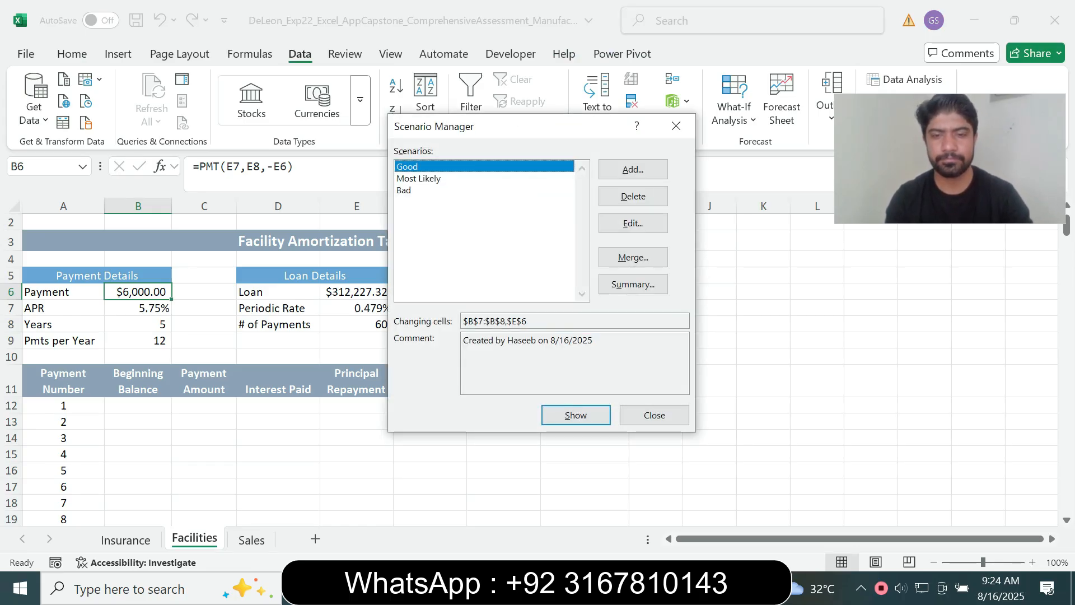
Check the summary report instruction in Word, and create a Scenario summary report in Excel with result cell B6.
{"action": "key", "text": "alt+Tab"}
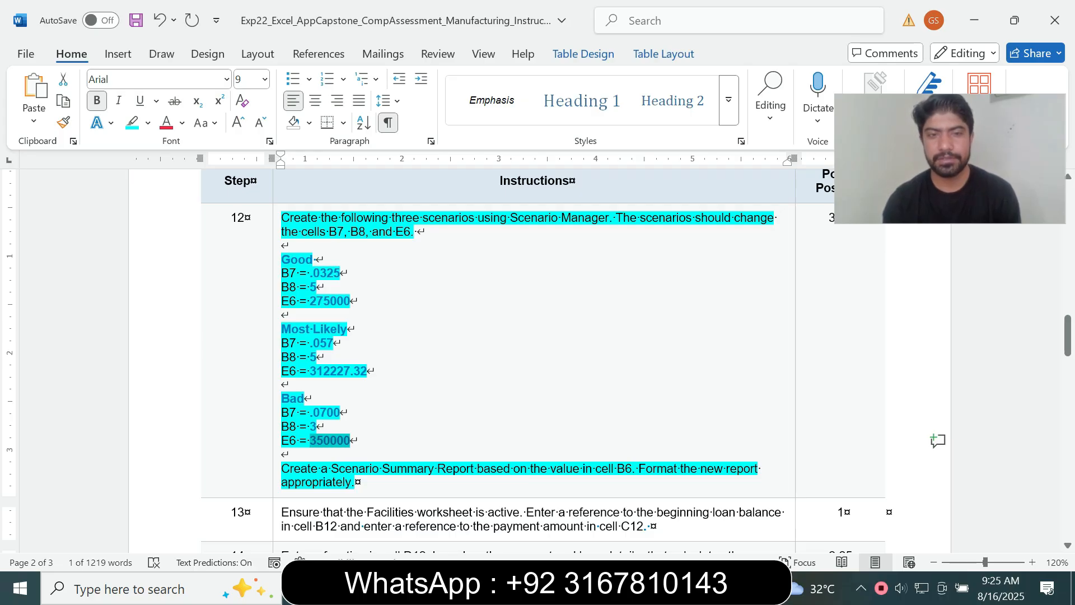
{"action": "key", "text": "alt+Tab"}
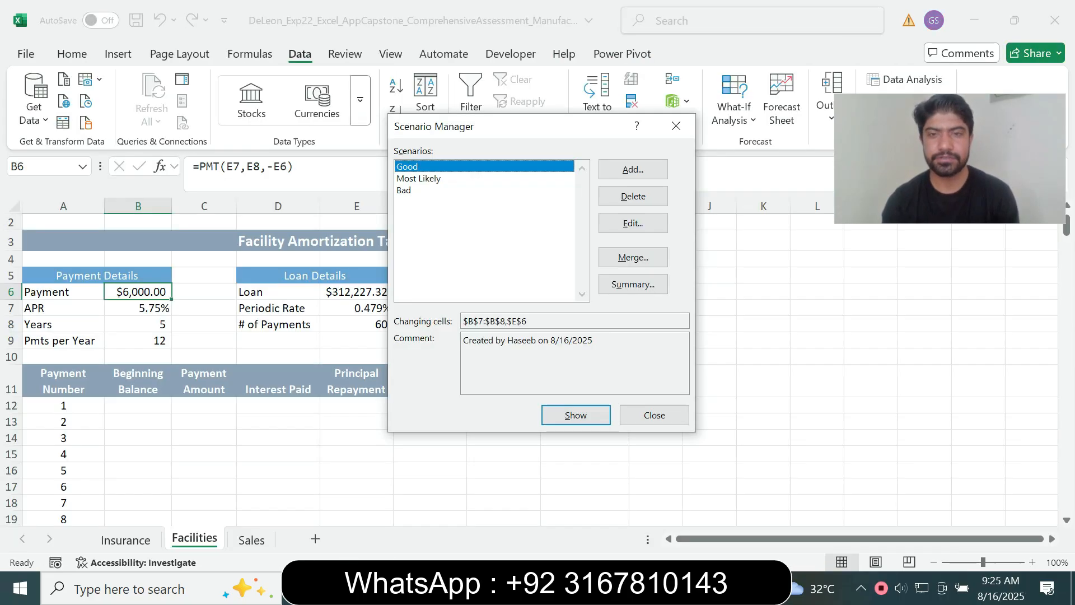
{"action": "left_click", "coordinate": [632, 284]}
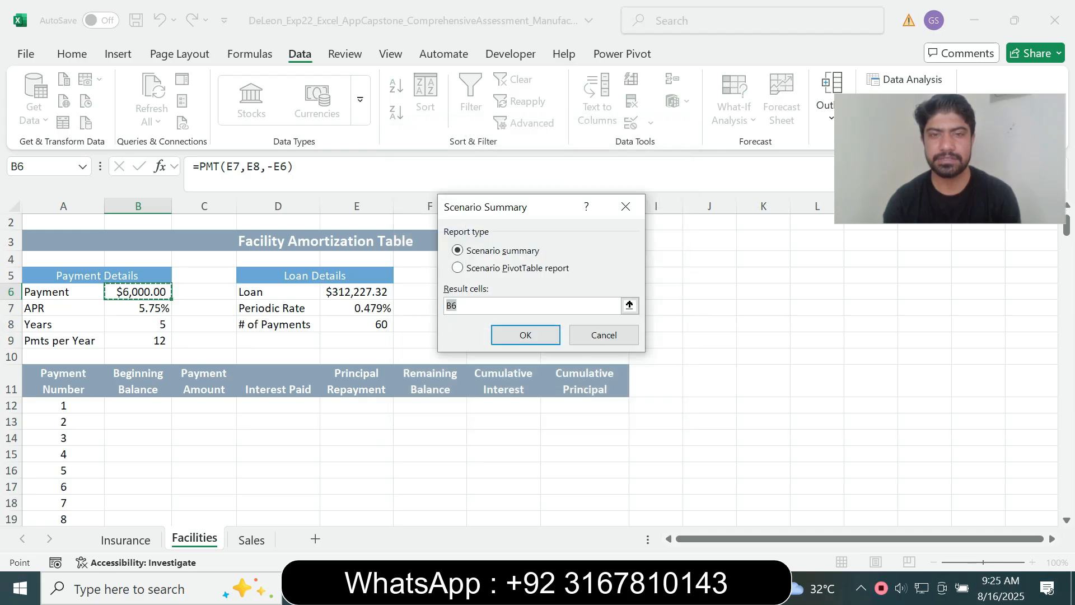
{"action": "key", "text": "Return"}
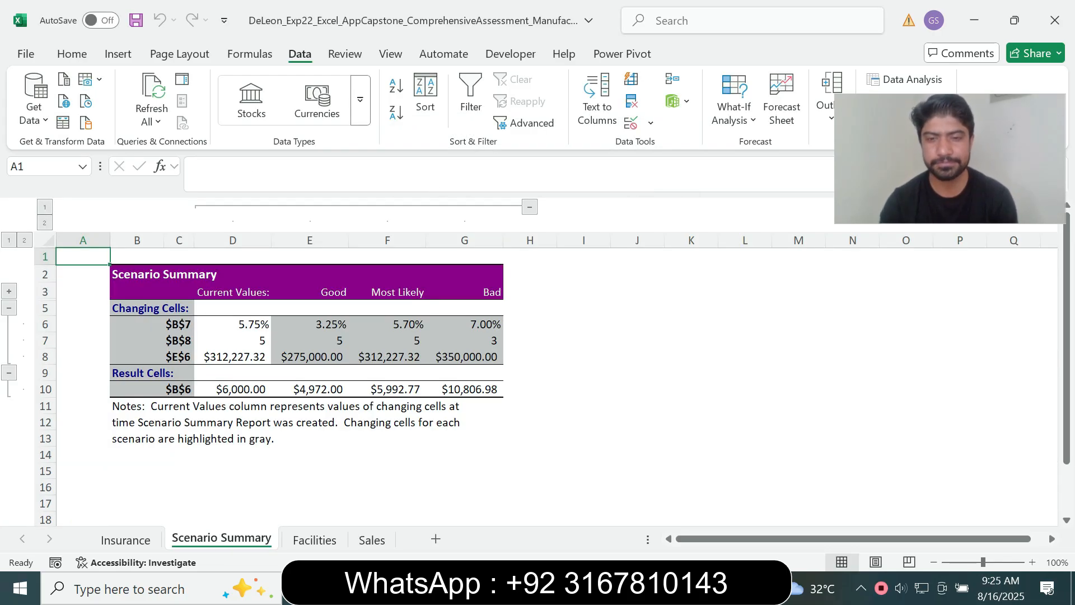
Switch to Word and remove the highlighting from the entire step 12 instruction cell.
{"action": "key", "text": "alt+Tab"}
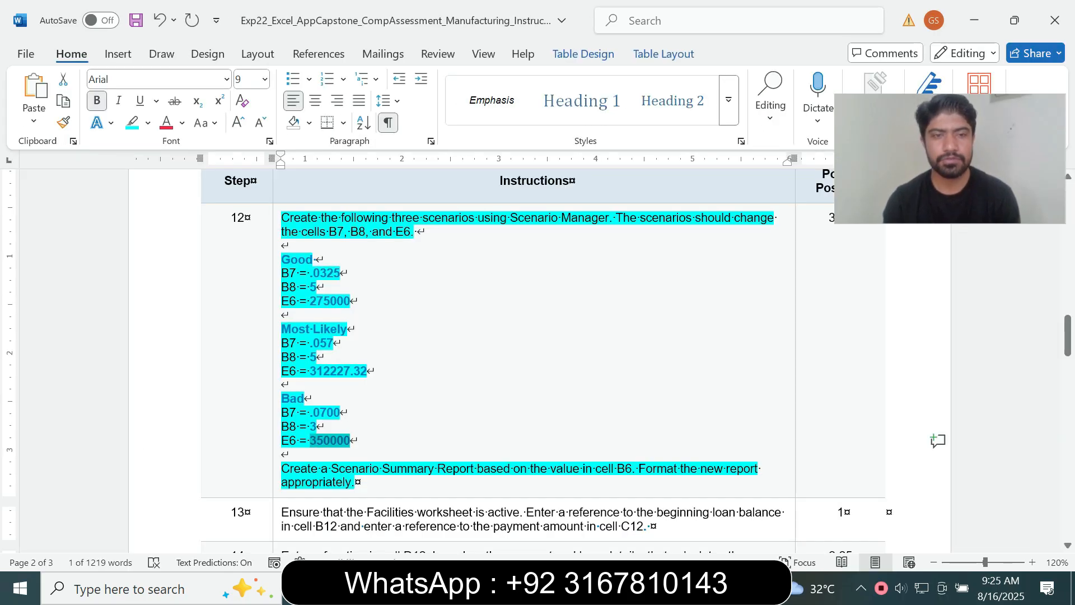
{"action": "left_click", "coordinate": [276, 444]}
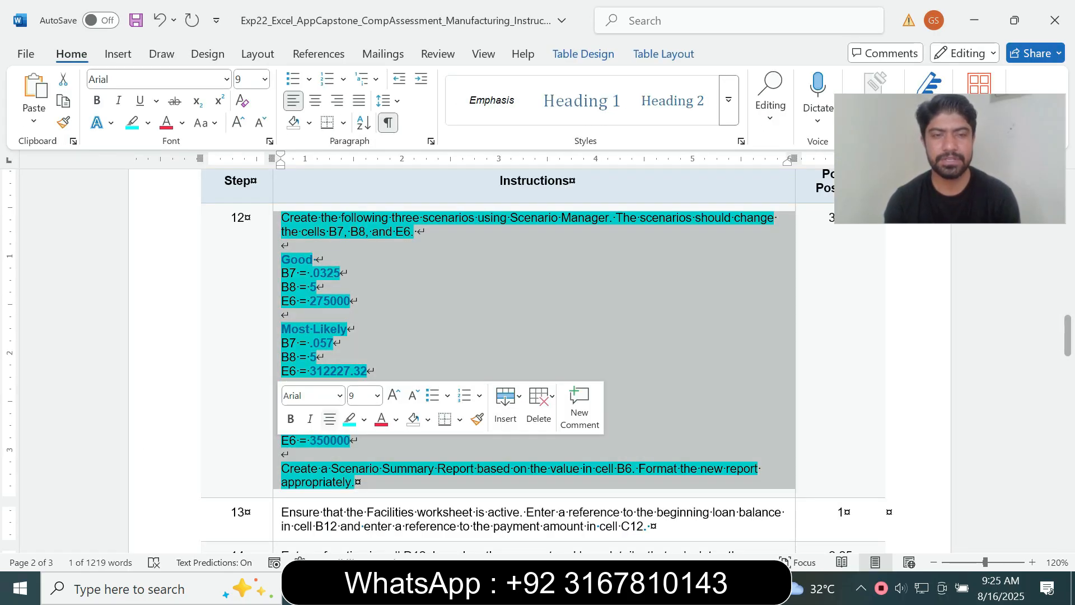
{"action": "left_click", "coordinate": [377, 395]}
{"action": "left_click", "coordinate": [361, 84]}
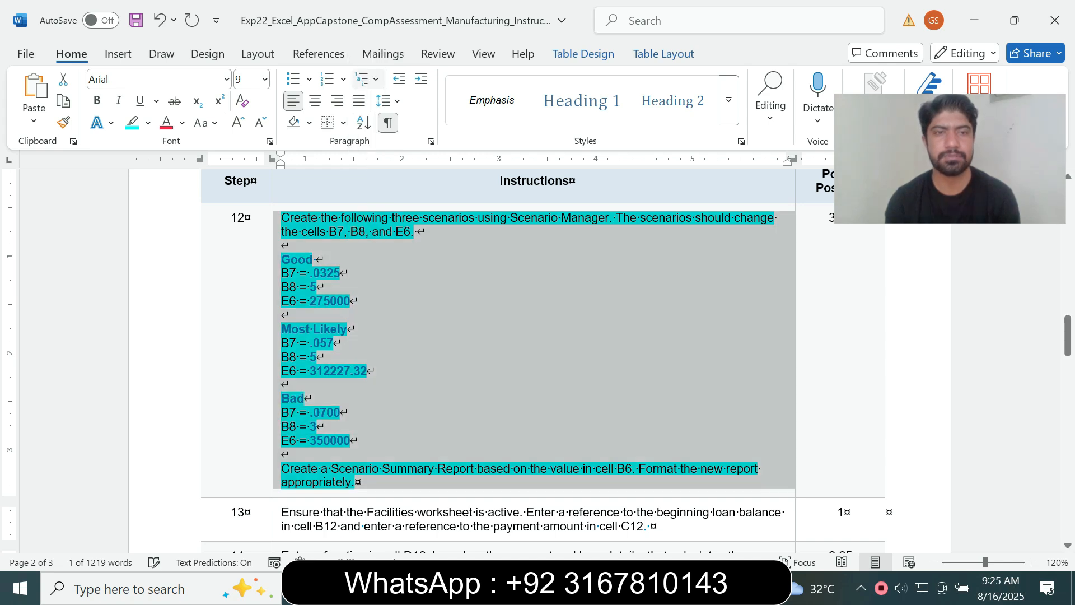
{"action": "left_click", "coordinate": [148, 122]}
{"action": "left_click", "coordinate": [173, 258]}
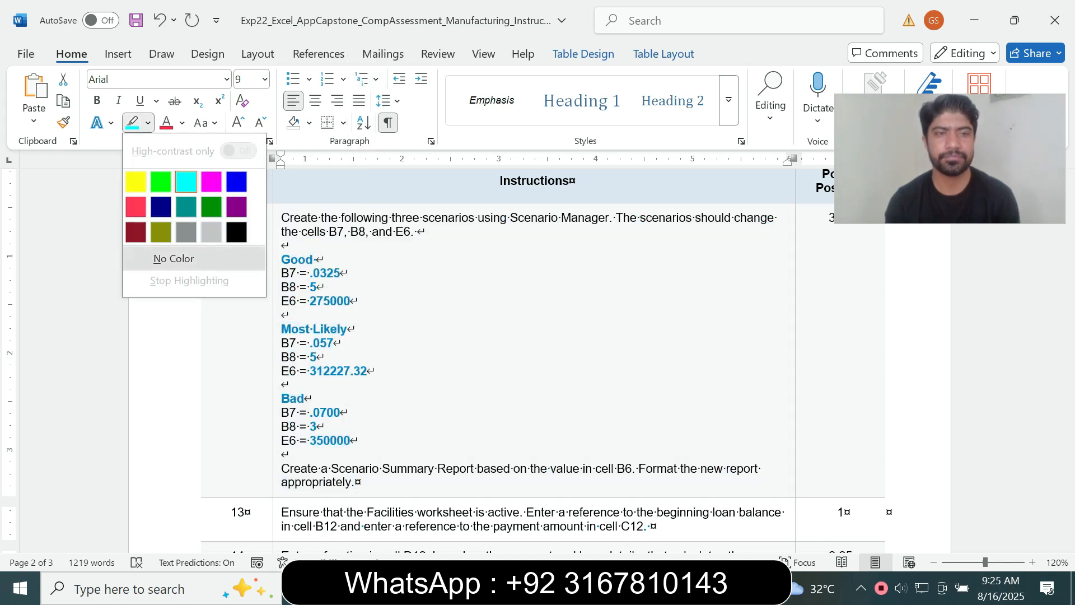
Enlarge the step 13 instruction text to 12 pt and highlight it in turquoise.
{"action": "left_click_drag", "start_coordinate": [1067, 336], "coordinate": [1067, 369]}
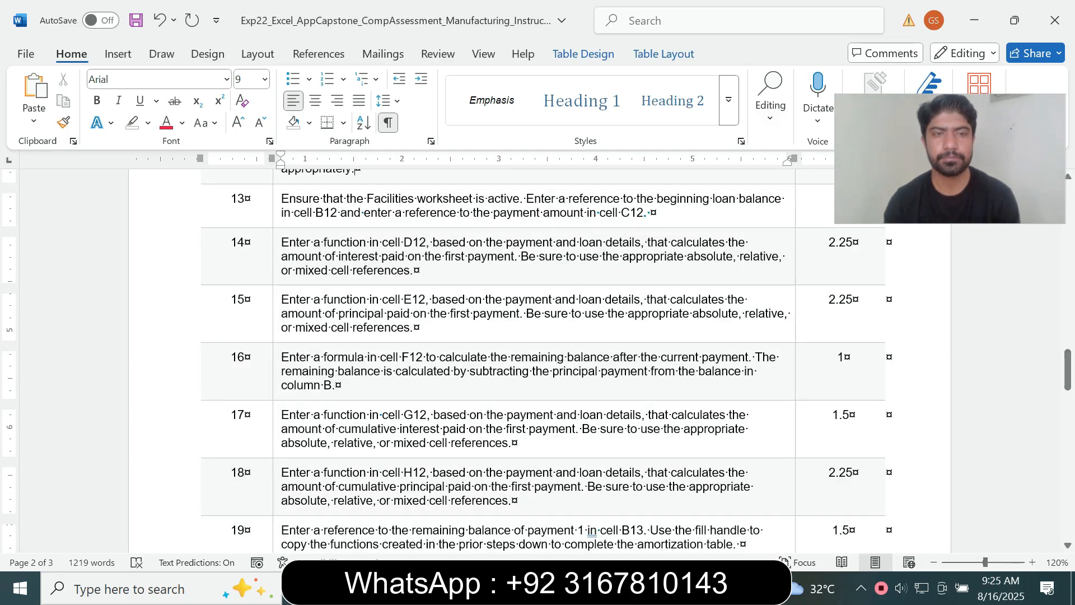
{"action": "left_click", "coordinate": [277, 206]}
{"action": "left_click", "coordinate": [376, 162]}
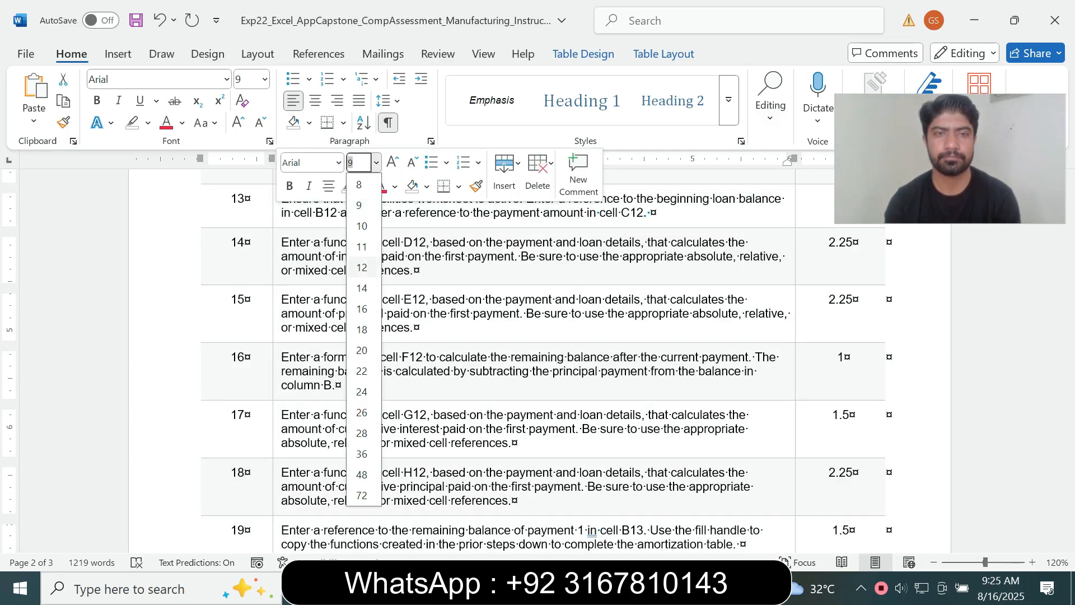
{"action": "left_click", "coordinate": [362, 268]}
{"action": "left_click", "coordinate": [362, 186]}
{"action": "left_click", "coordinate": [389, 321]}
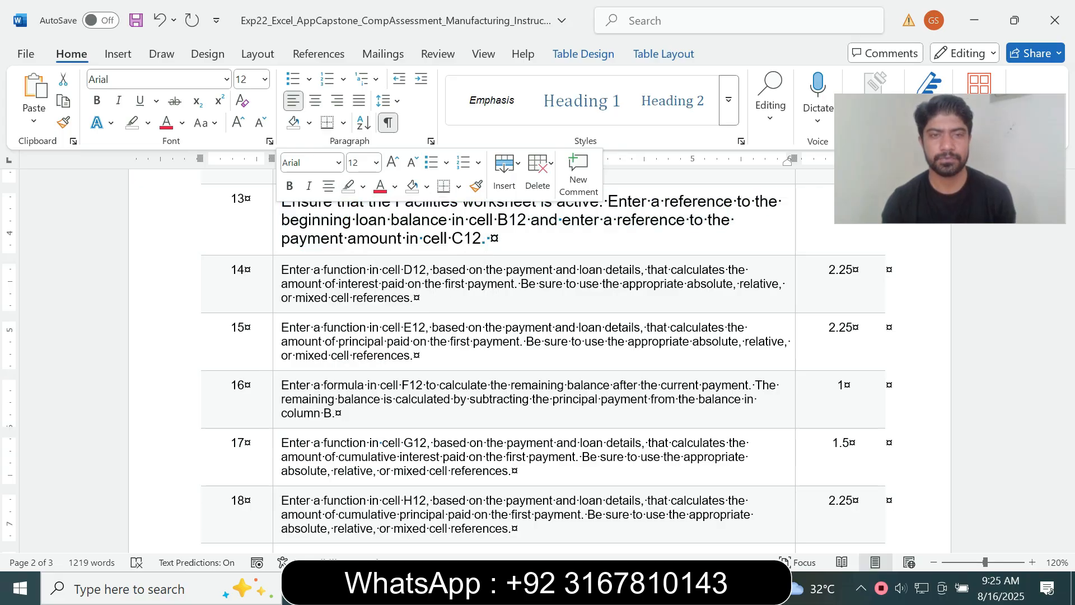
{"action": "left_click", "coordinate": [410, 297]}
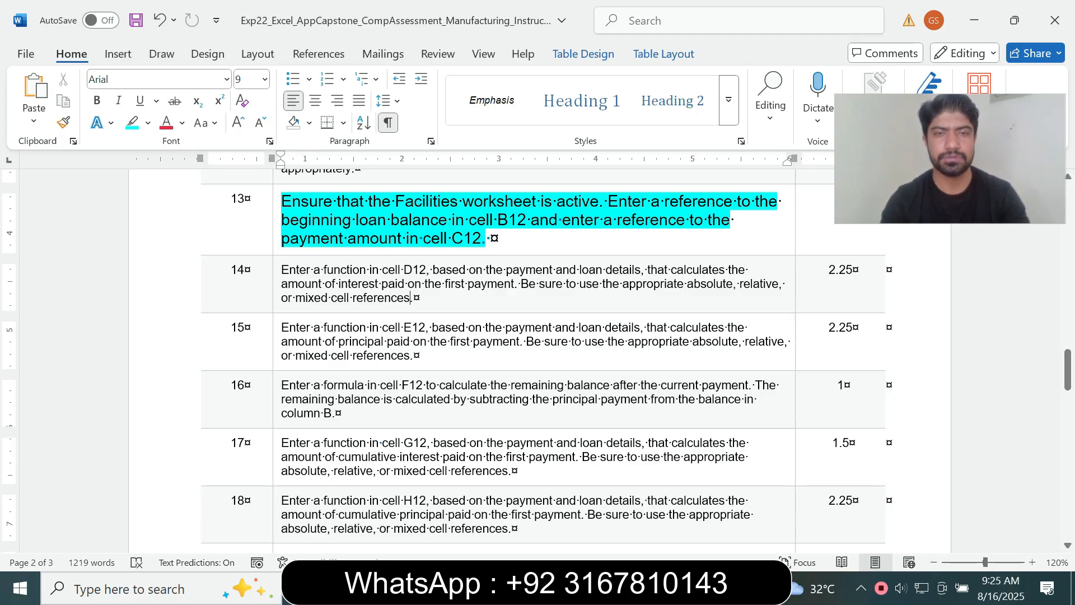
Select "the Facilities worksheet" in the step 13 instruction, and make the Facilities worksheet active in Excel.
{"action": "left_click_drag", "start_coordinate": [369, 202], "coordinate": [535, 202]}
{"action": "key", "text": "alt+Tab"}
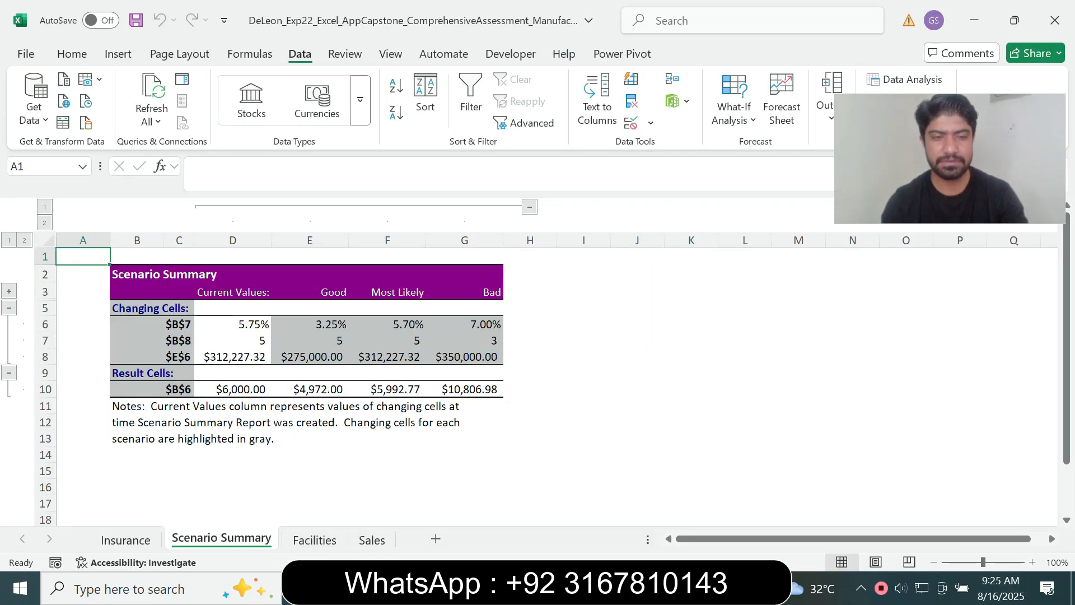
{"action": "left_click", "coordinate": [315, 540]}
Review step 13 in Word, and enter the beginning loan balance reference =E6 in cell B12 of the Facilities worksheet in Excel.
{"action": "key", "text": "alt+Tab"}
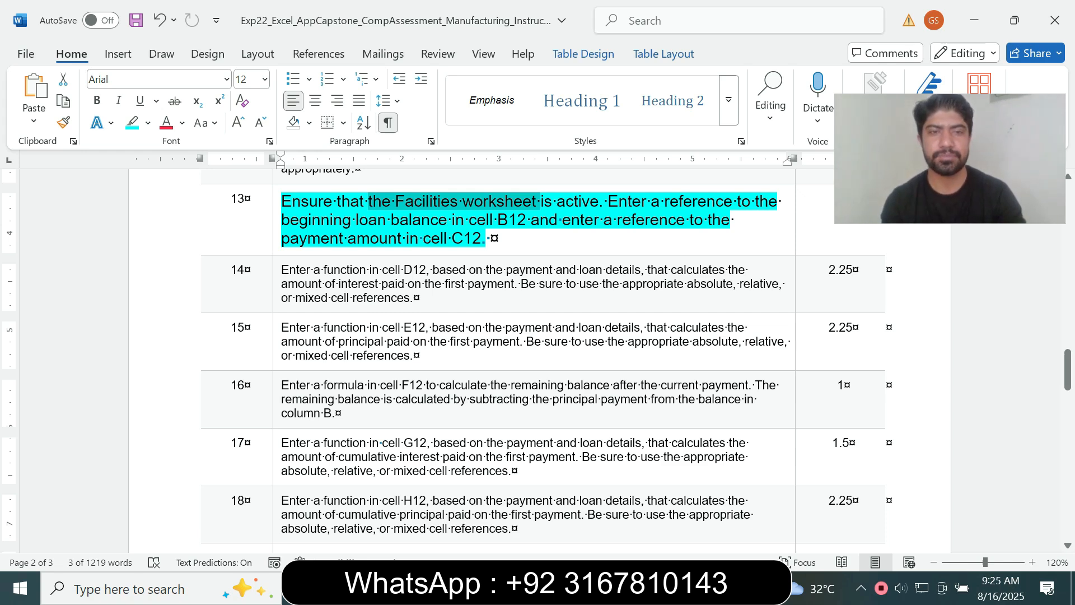
{"action": "key", "text": "alt+Tab"}
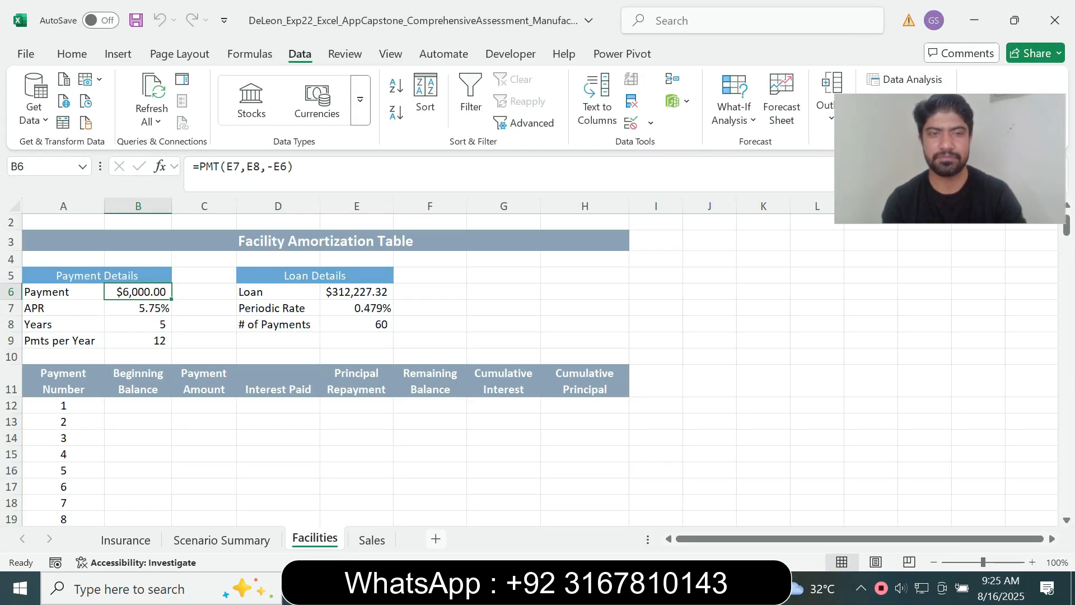
{"action": "left_click", "coordinate": [138, 405]}
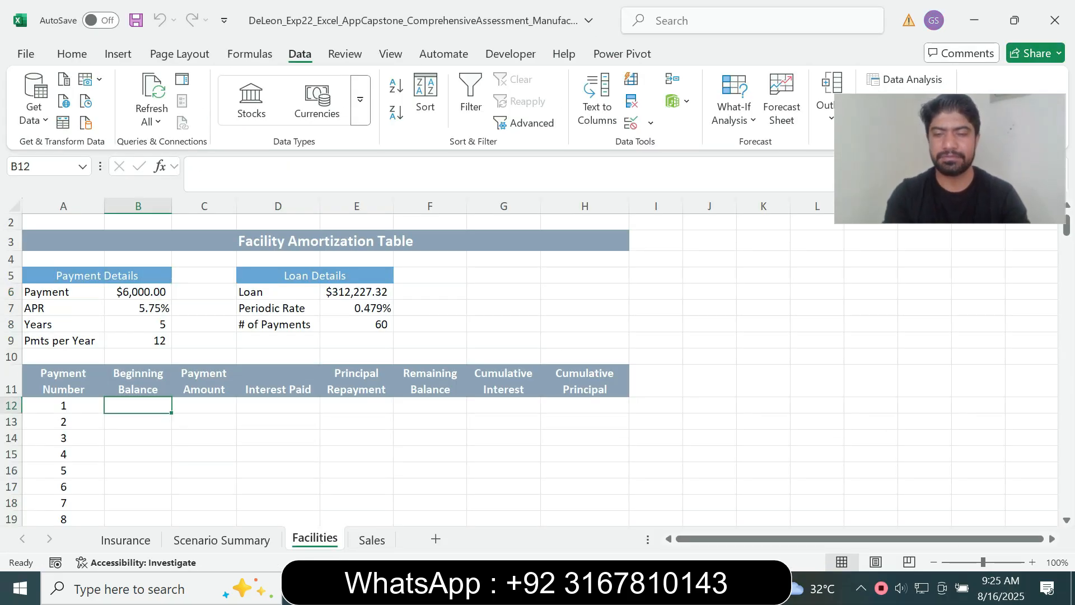
{"action": "type", "text": "="}
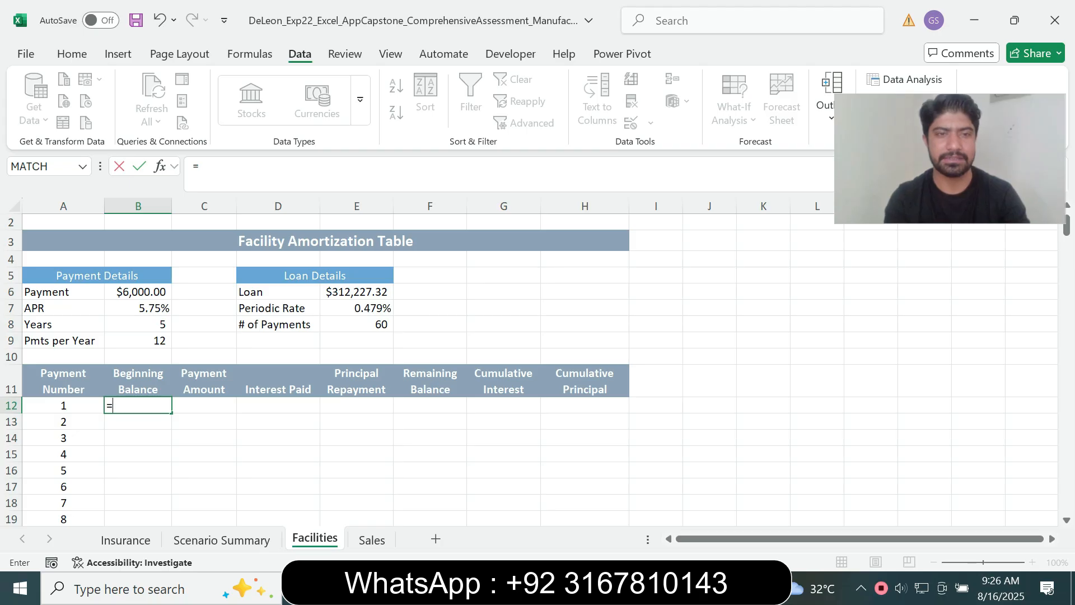
{"action": "left_click", "coordinate": [356, 292]}
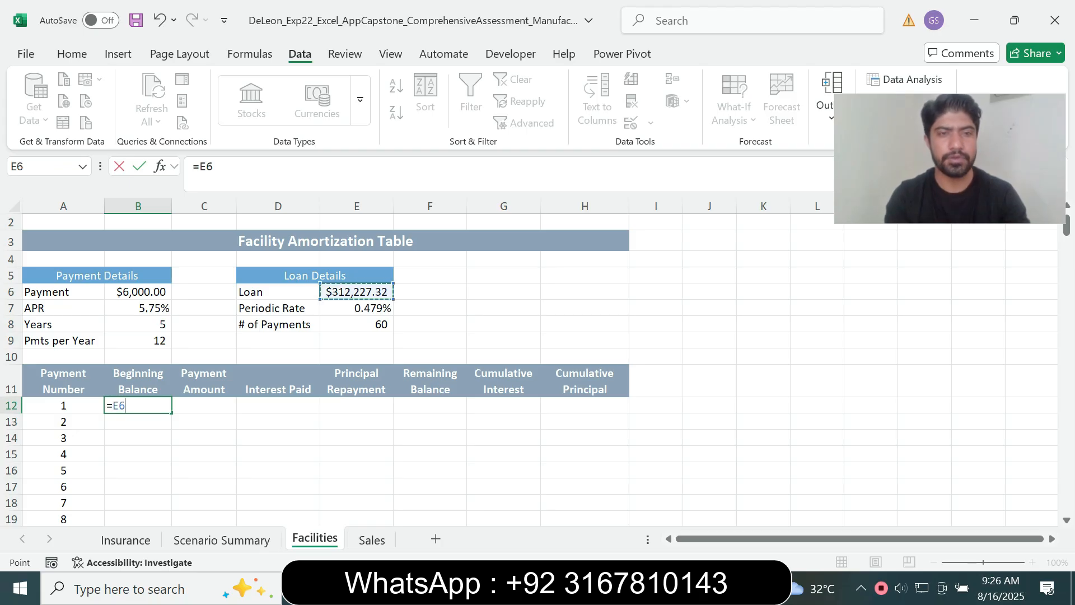
{"action": "key", "text": "Return"}
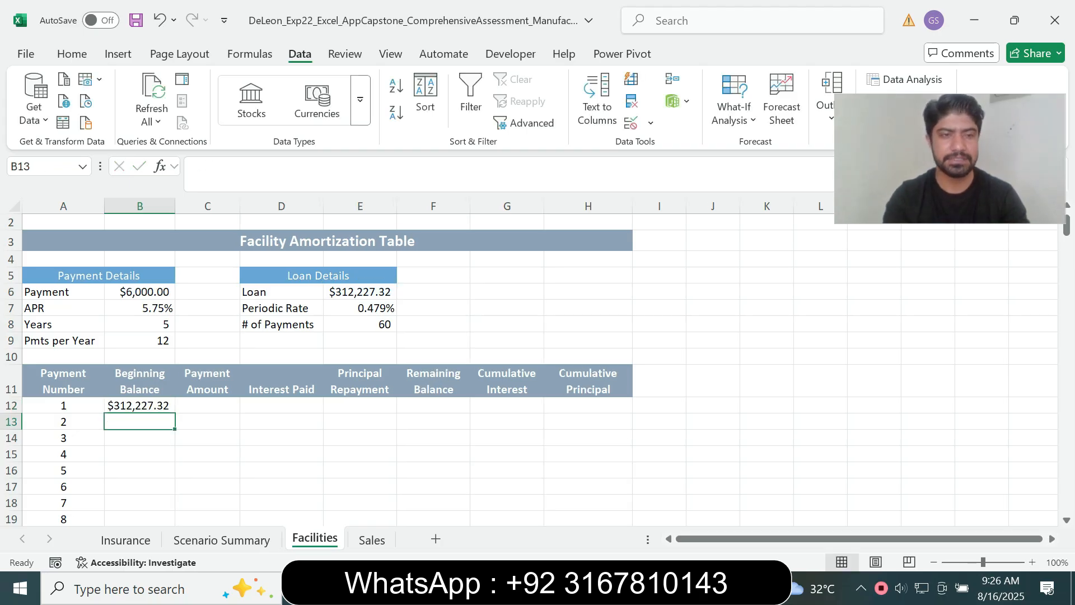
Recheck step 13 in Word, and enter the payment amount reference =B6 in cell C12 in Excel.
{"action": "left_click", "coordinate": [207, 381]}
{"action": "left_click", "coordinate": [207, 405]}
{"action": "key", "text": "alt+Tab"}
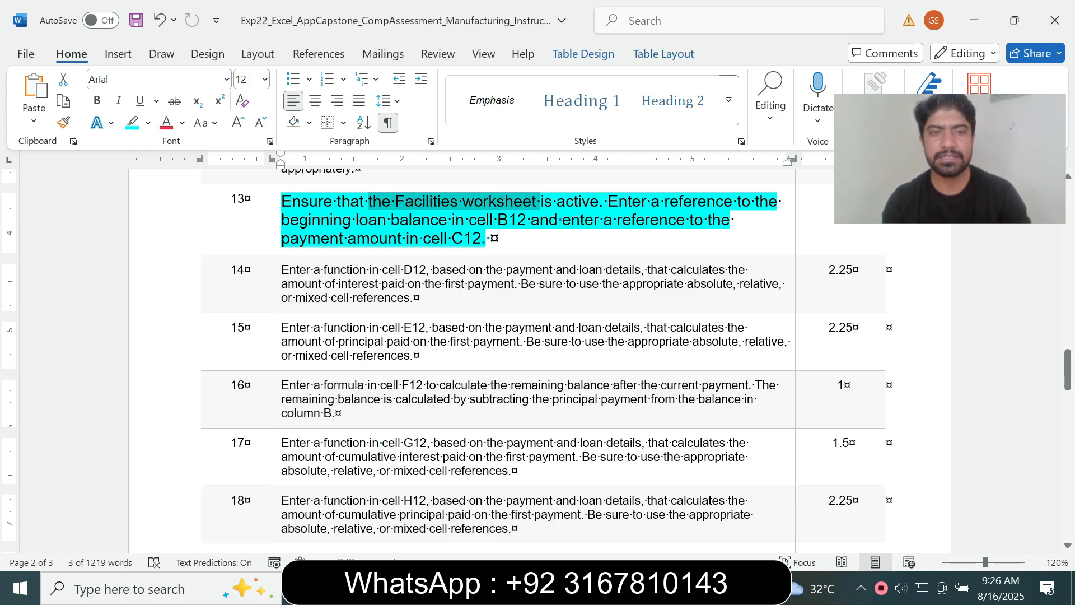
{"action": "key", "text": "alt+Tab"}
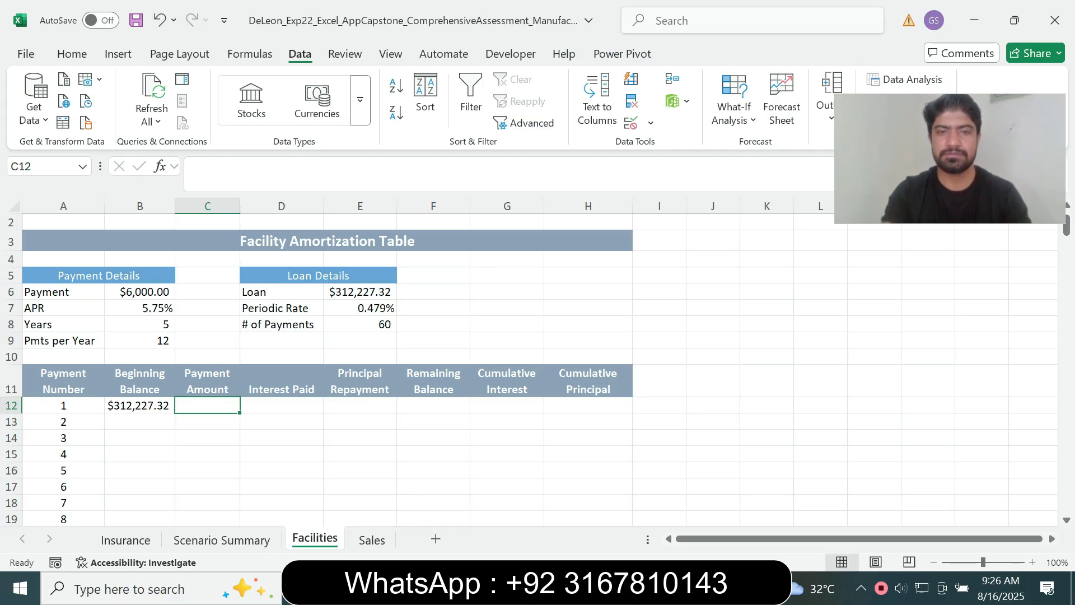
{"action": "type", "text": "="}
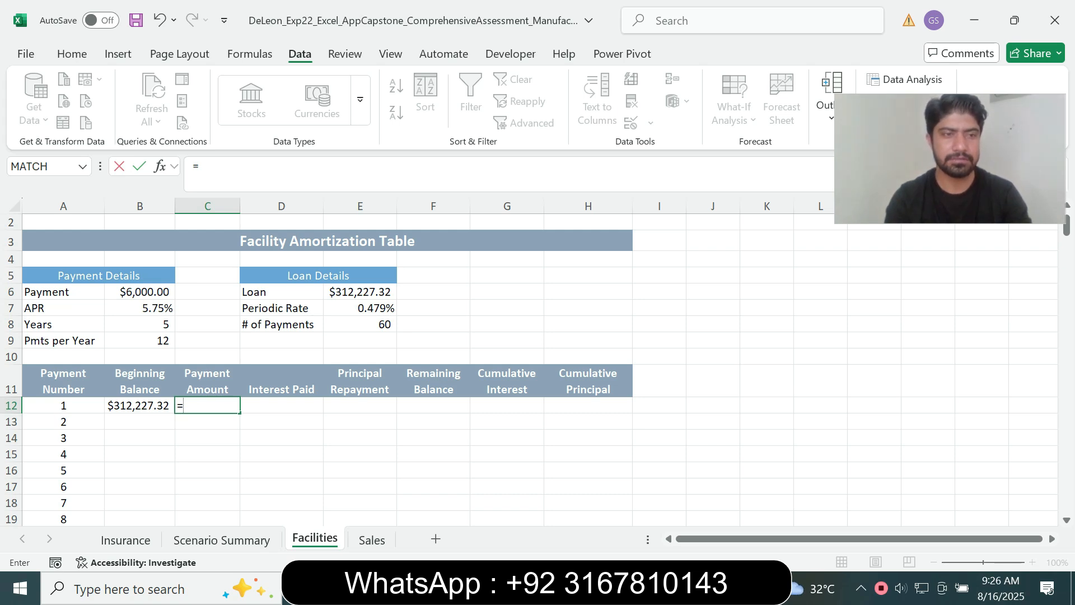
{"action": "left_click", "coordinate": [140, 341]}
{"action": "key", "text": "ctrl+Up"}
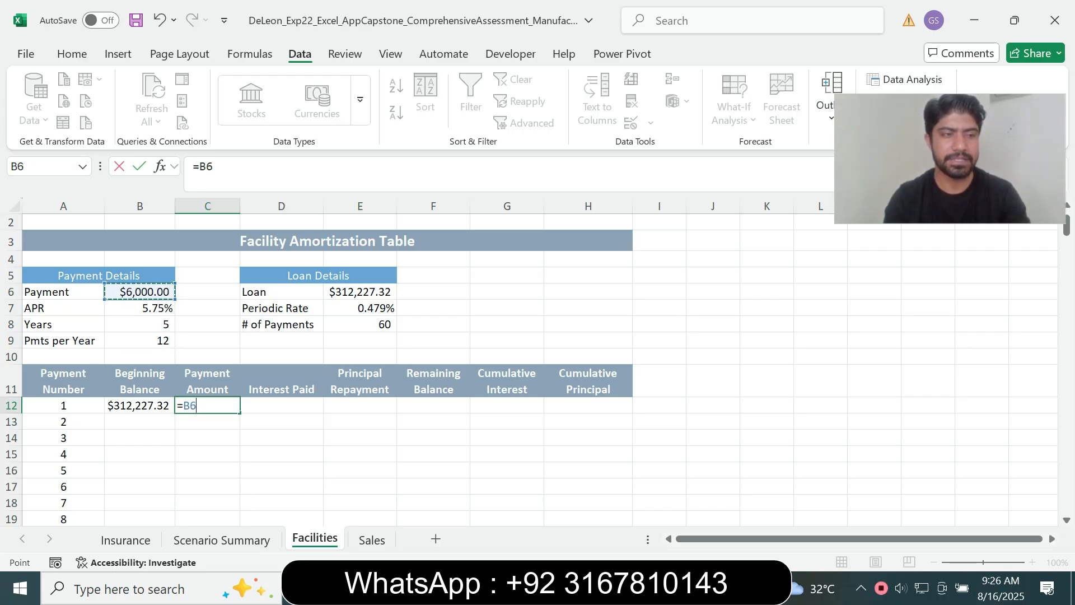
{"action": "key", "text": "Return"}
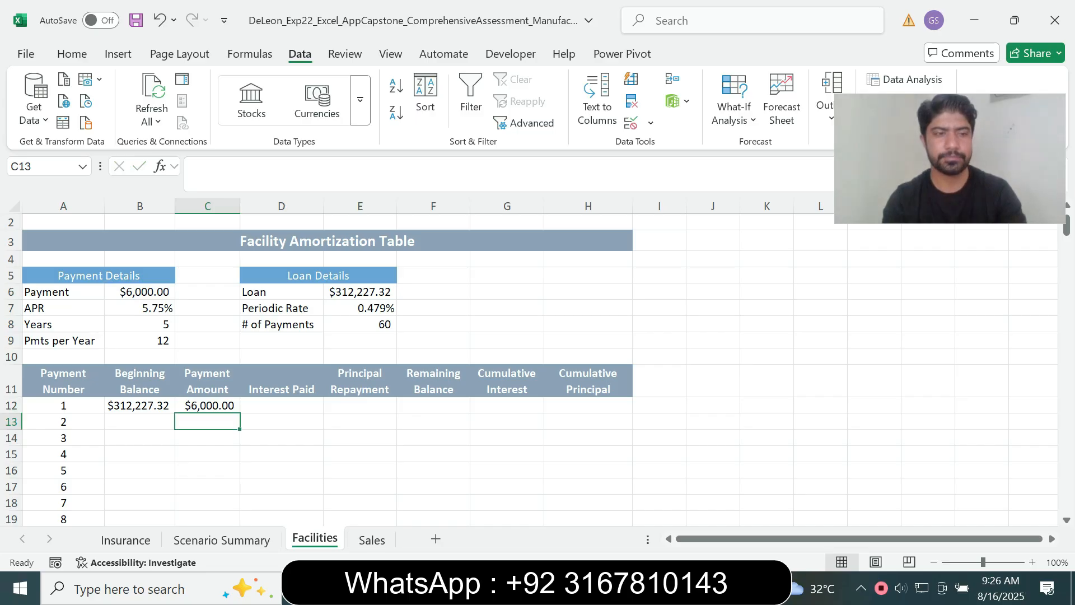
Switch to Word, set the step 13 instruction text to 9 pt and remove its highlighting.
{"action": "key", "text": "alt+Tab"}
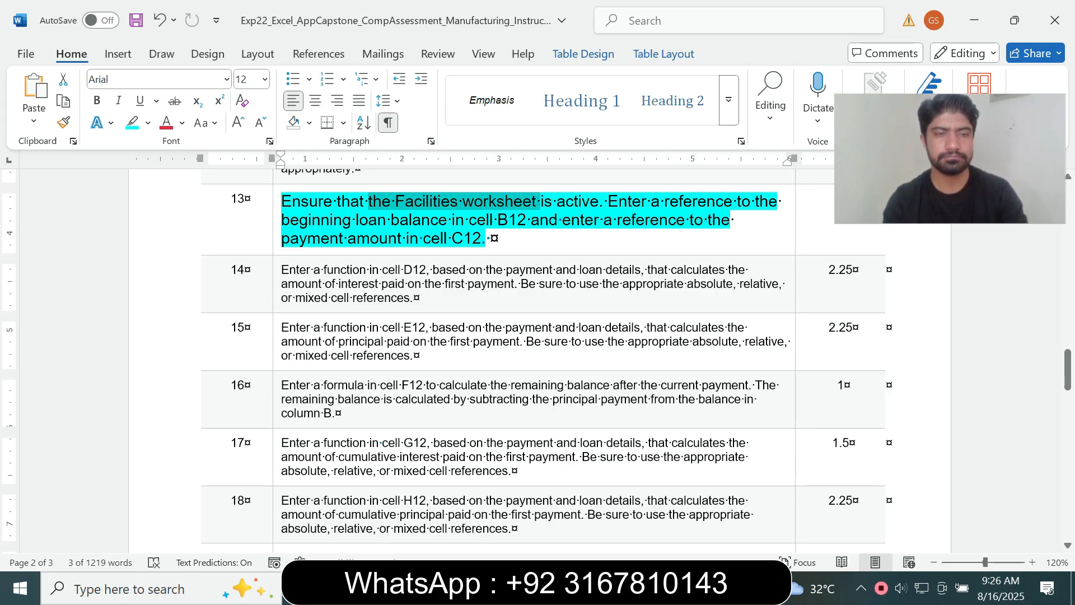
{"action": "left_click", "coordinate": [276, 240]}
{"action": "left_click", "coordinate": [376, 194]}
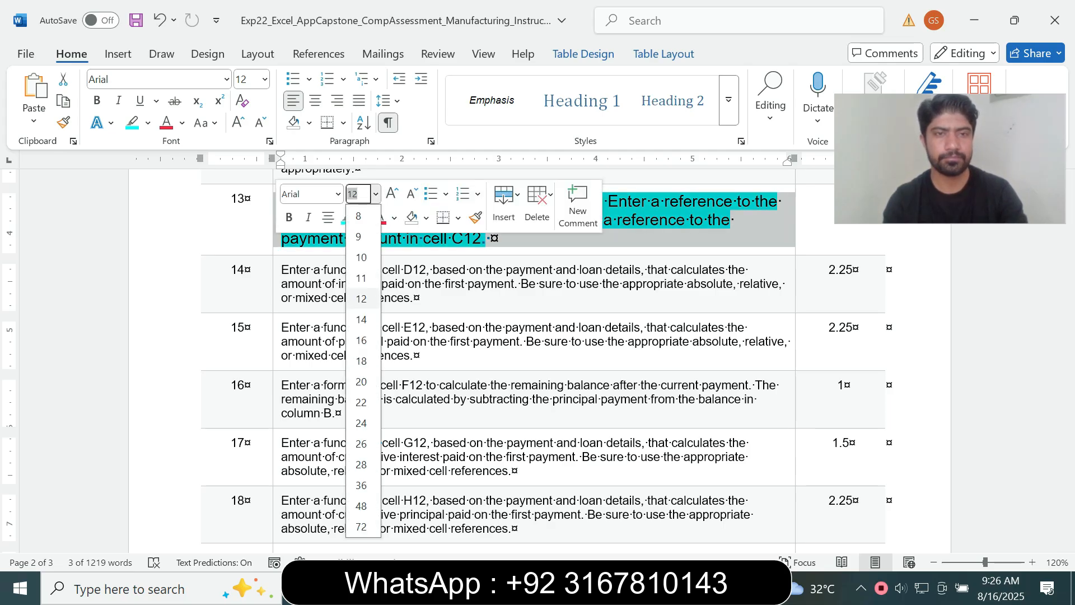
{"action": "left_click", "coordinate": [359, 236]}
{"action": "left_click", "coordinate": [363, 218]}
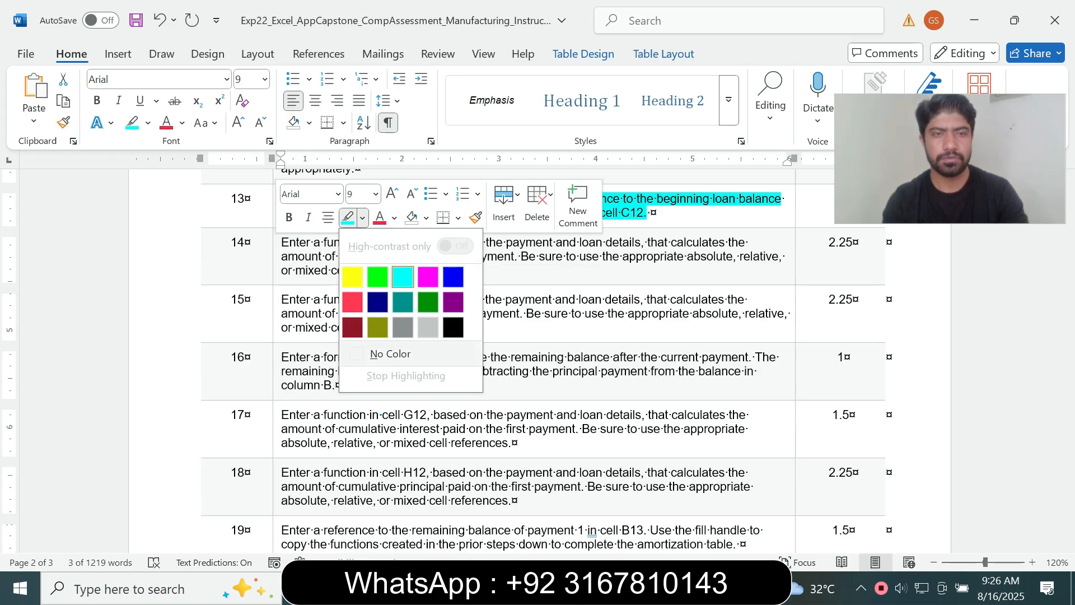
{"action": "left_click", "coordinate": [386, 354]}
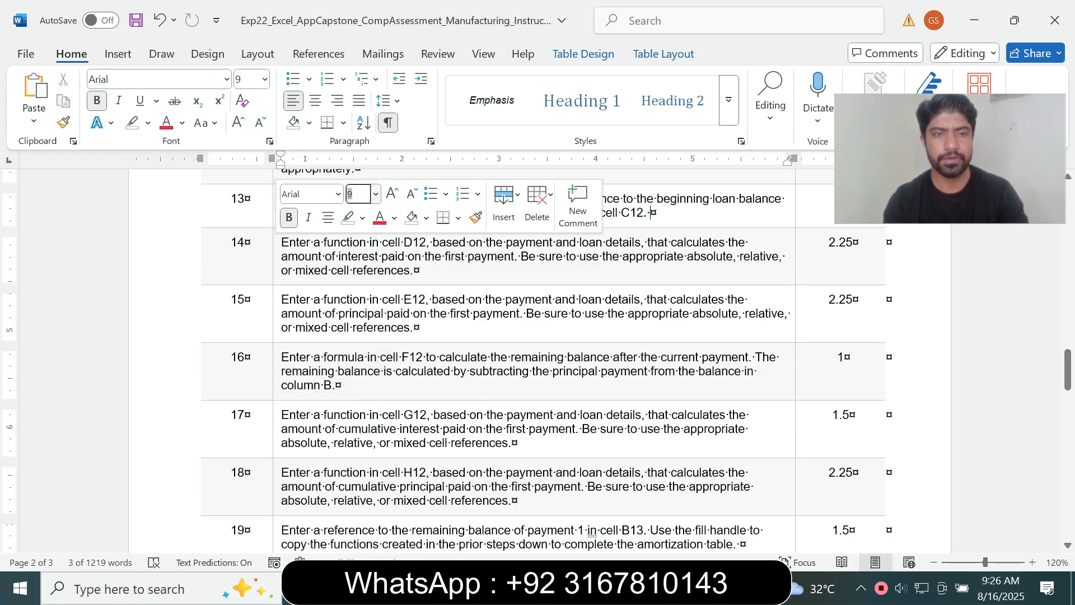
Enlarge the step 14 instruction text to 12 pt and highlight it in turquoise.
{"action": "left_click", "coordinate": [277, 254]}
{"action": "left_click", "coordinate": [377, 223]}
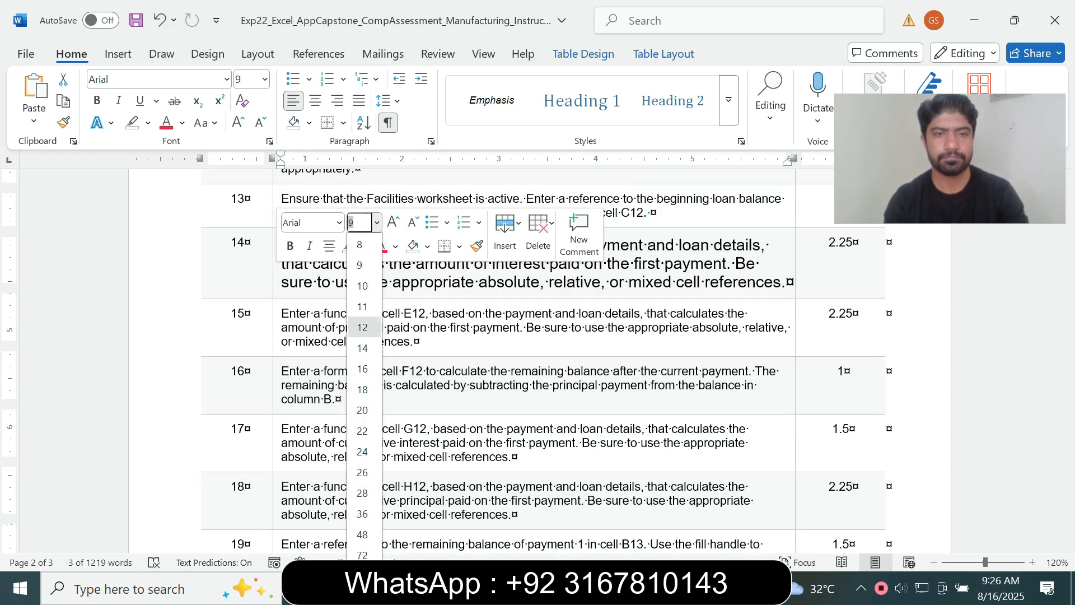
{"action": "left_click", "coordinate": [363, 327]}
{"action": "left_click", "coordinate": [363, 246]}
{"action": "left_click", "coordinate": [410, 301]}
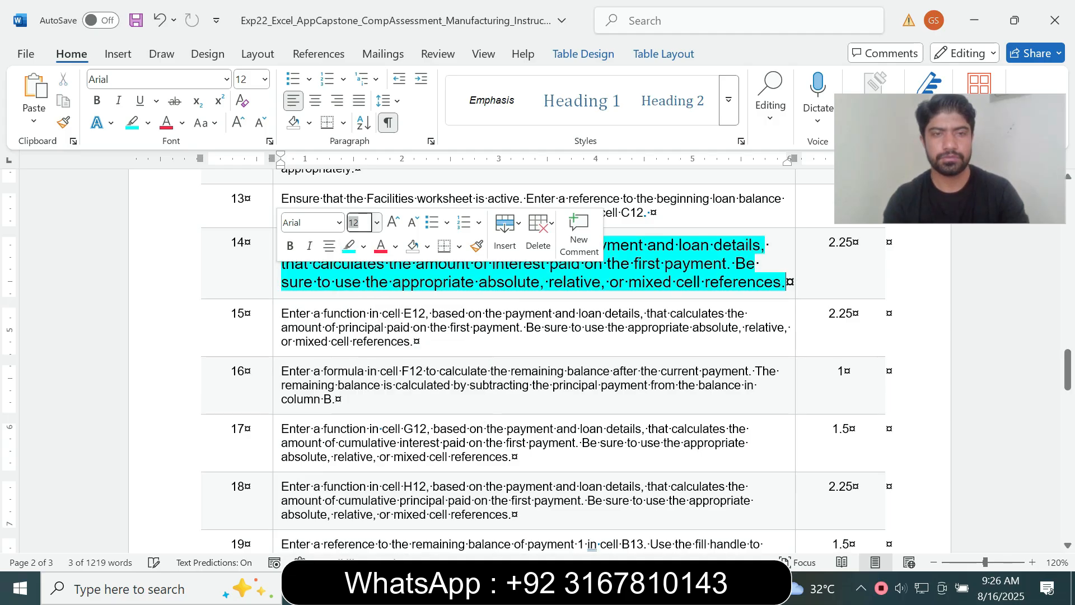
Review the step 14 instruction in Word, and select cell D12 on the Facilities worksheet in Excel.
{"action": "left_click", "coordinate": [351, 313]}
{"action": "left_click_drag", "start_coordinate": [281, 244], "coordinate": [784, 282]}
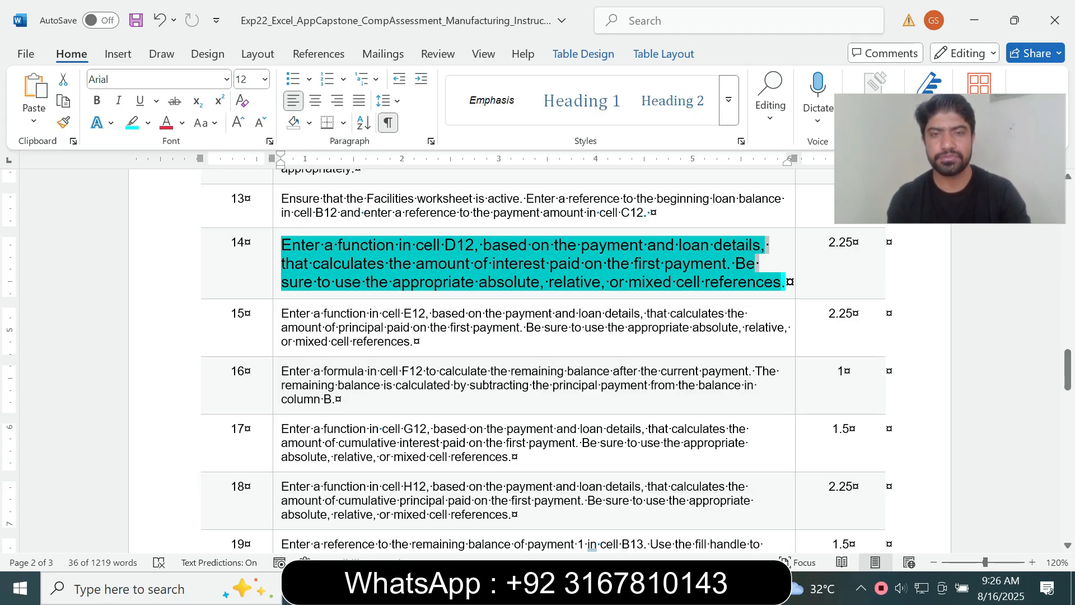
{"action": "left_click_drag", "start_coordinate": [325, 245], "coordinate": [482, 244]}
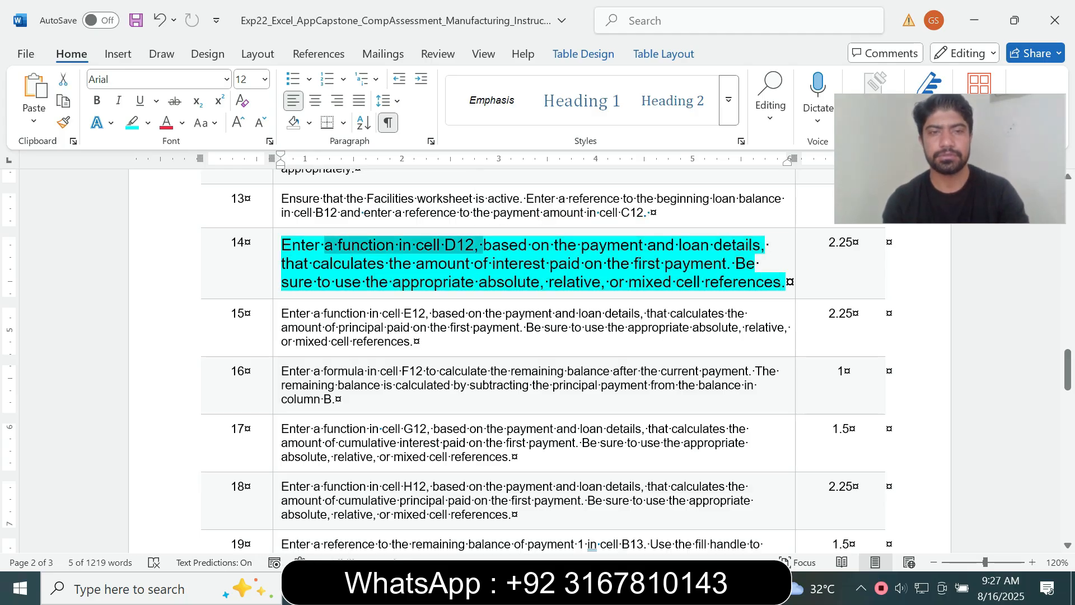
{"action": "key", "text": "alt+Tab"}
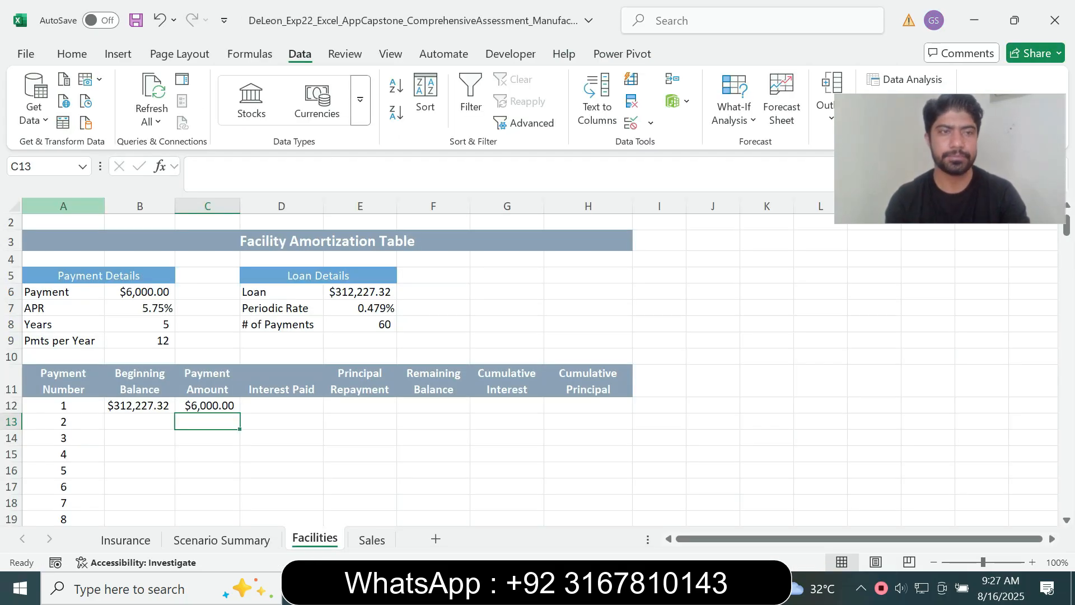
{"action": "type", "text": "D12"}
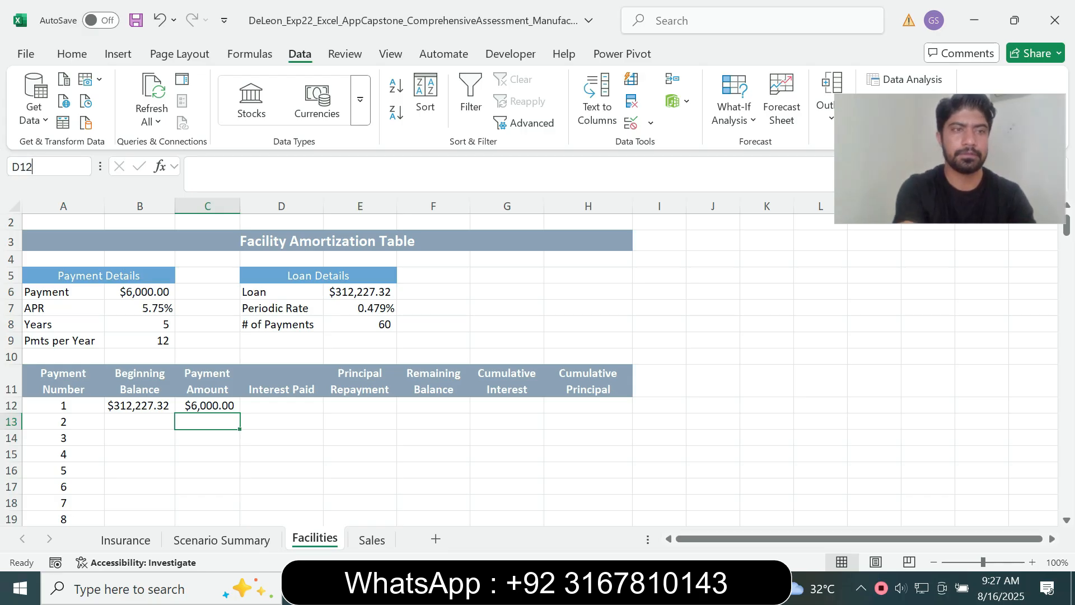
{"action": "key", "text": "Return"}
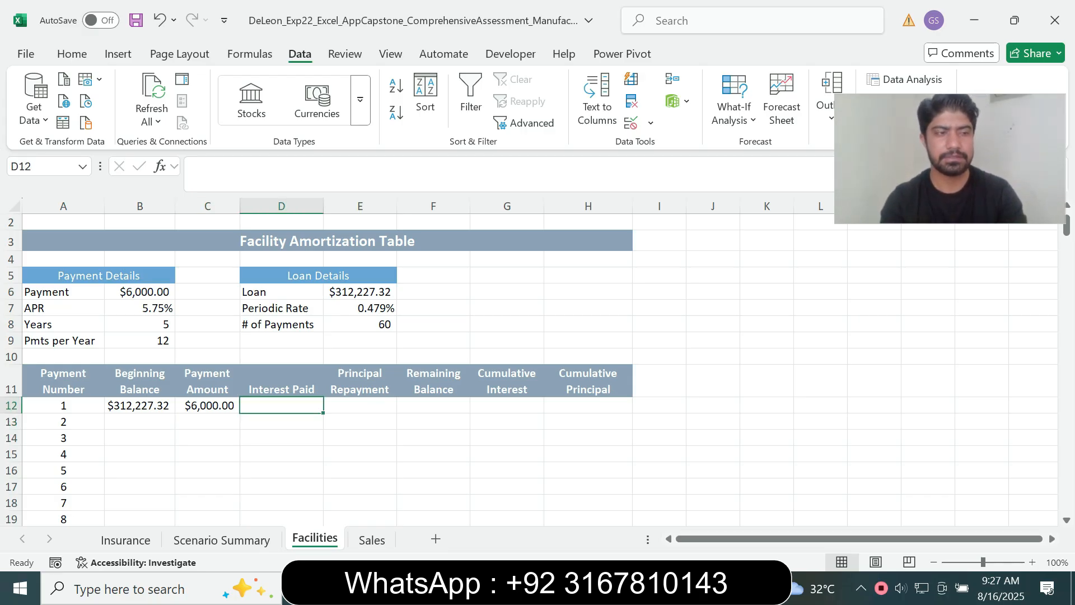
{"action": "key", "text": "alt+Tab"}
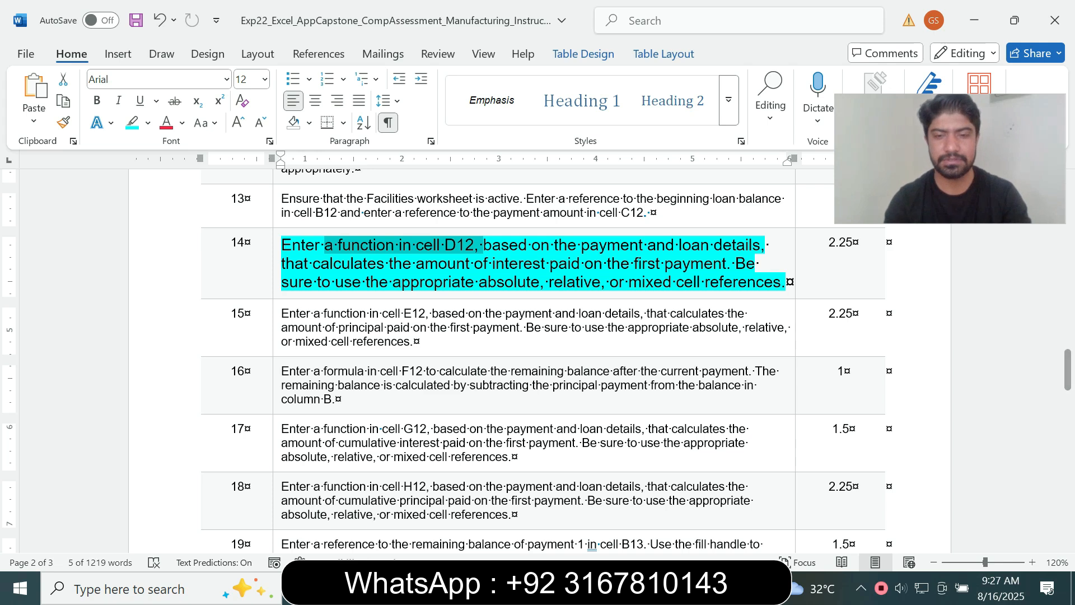
In Excel, begin the interest formula in cell D12 as =-IPMT( with the mixed reference E$7 as the rate.
{"action": "key", "text": "alt+Tab"}
{"action": "type", "text": "="}
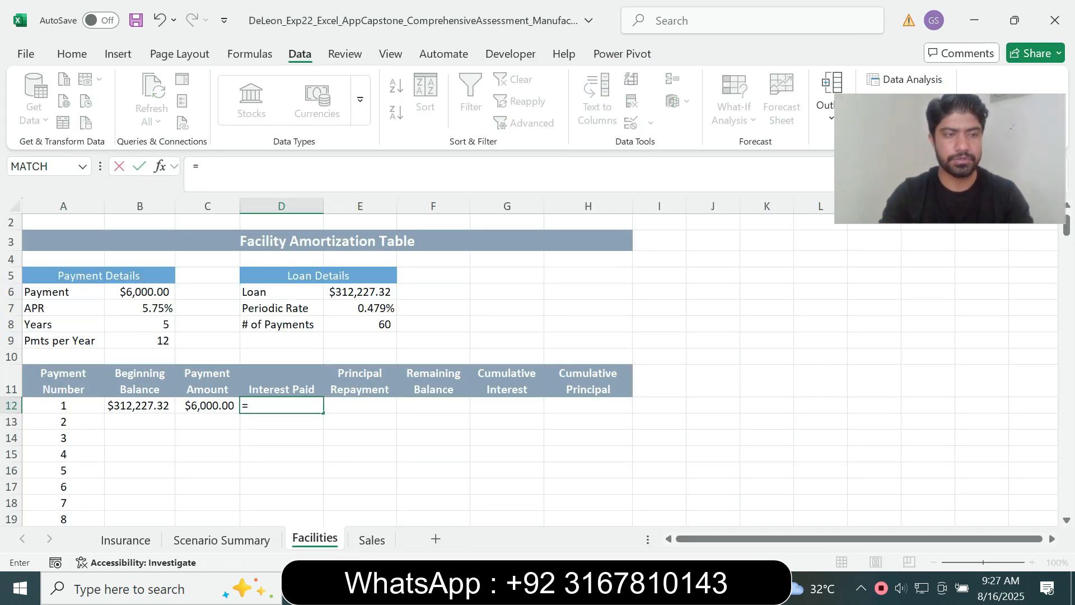
{"action": "type", "text": "-i"}
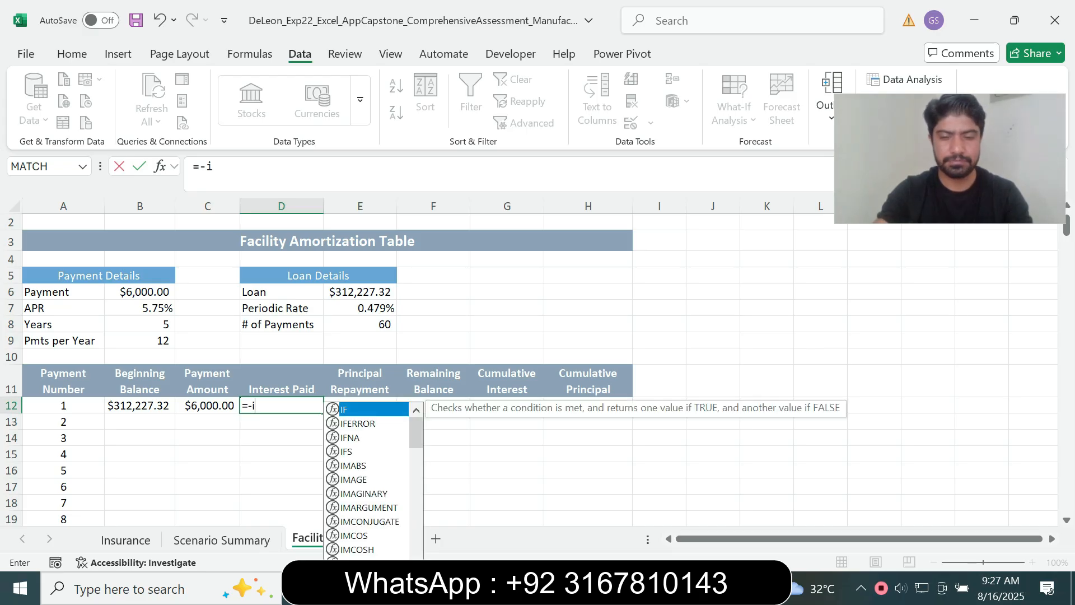
{"action": "type", "text": "pmt"}
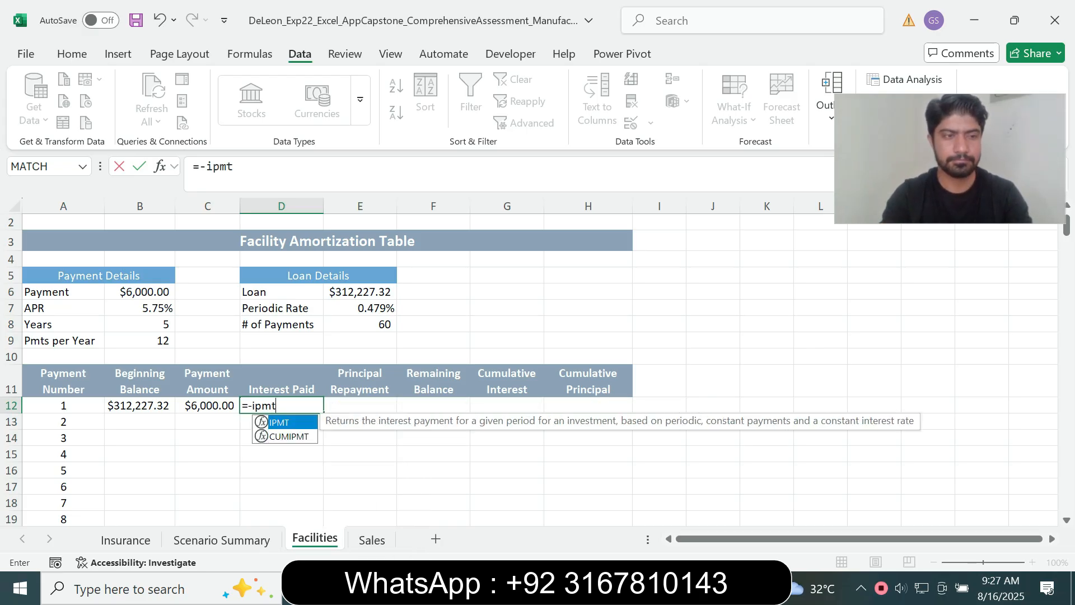
{"action": "key", "text": "Tab"}
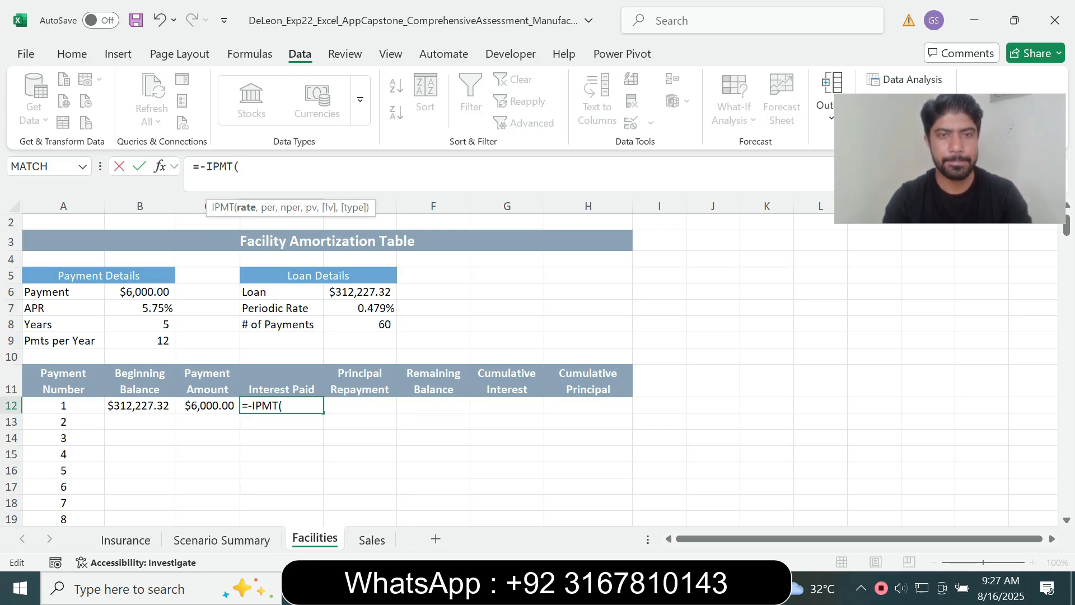
{"action": "left_click", "coordinate": [359, 292]}
{"action": "left_click", "coordinate": [359, 307]}
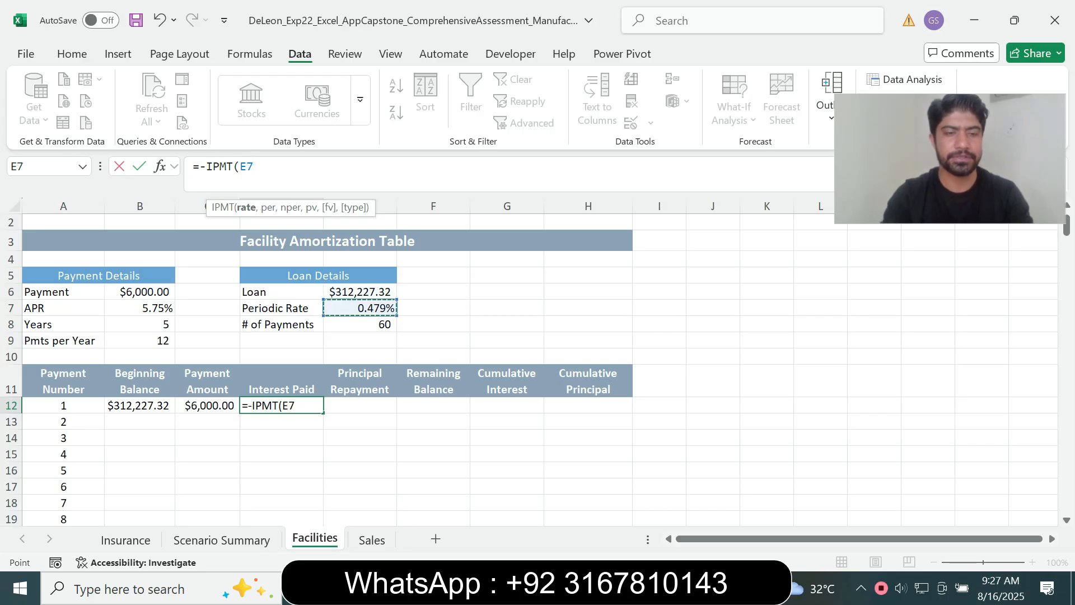
{"action": "key", "text": "F4"}
{"action": "key", "text": "F4"}
{"action": "key", "text": "F4"}
{"action": "type", "text": ","}
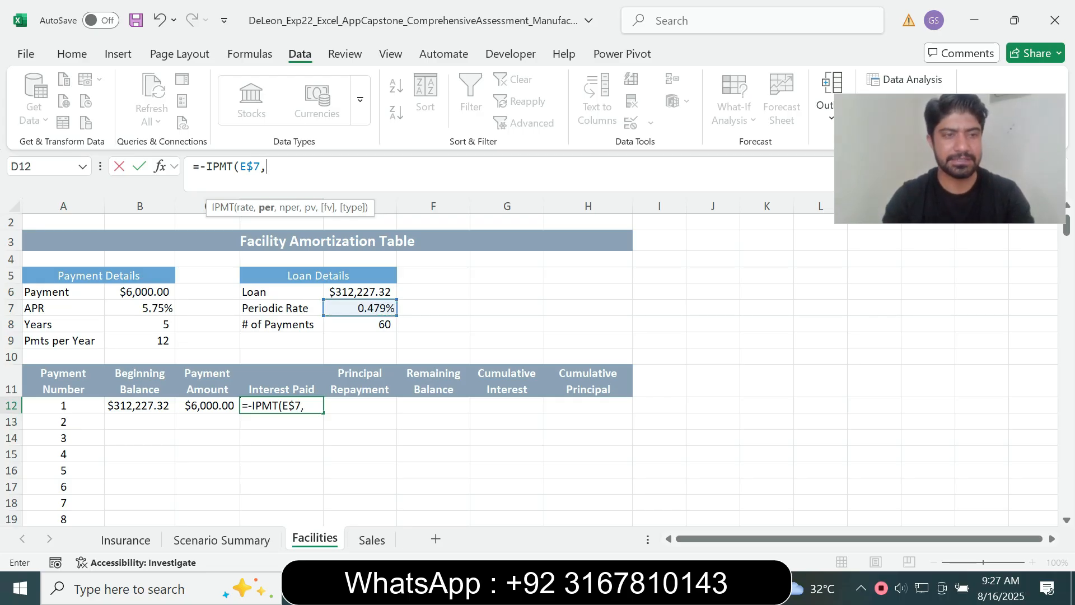
Complete the D12 formula as =-IPMT(E$7,A12,E$8,E$6), adding the period, number of payments and loan amount.
{"action": "left_click", "coordinate": [63, 405]}
{"action": "type", "text": ",A12,"}
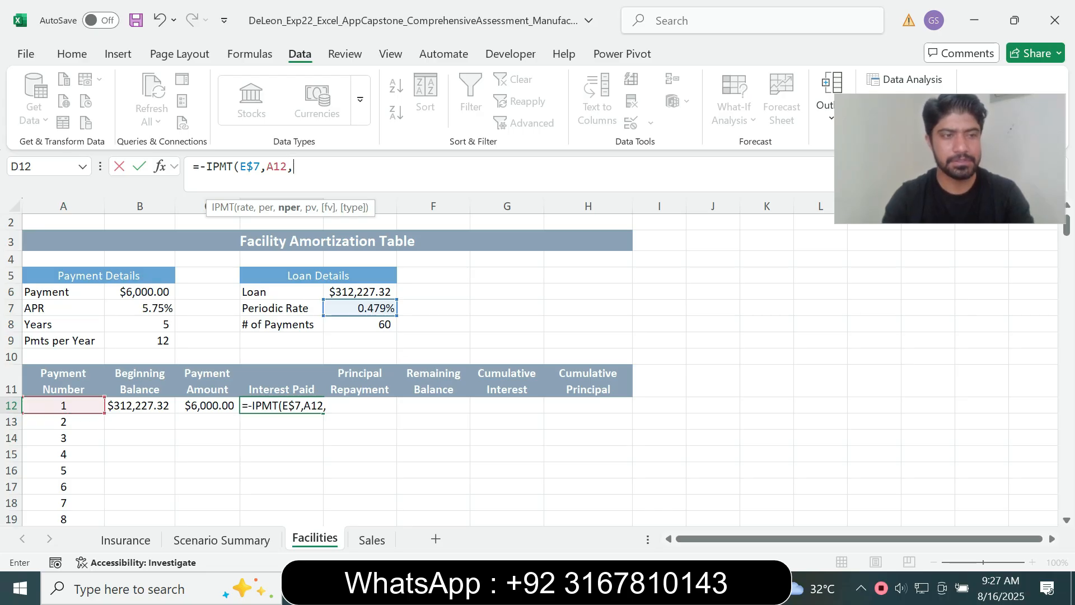
{"action": "left_click", "coordinate": [360, 324]}
{"action": "key", "text": "F4"}
{"action": "key", "text": "F4"}
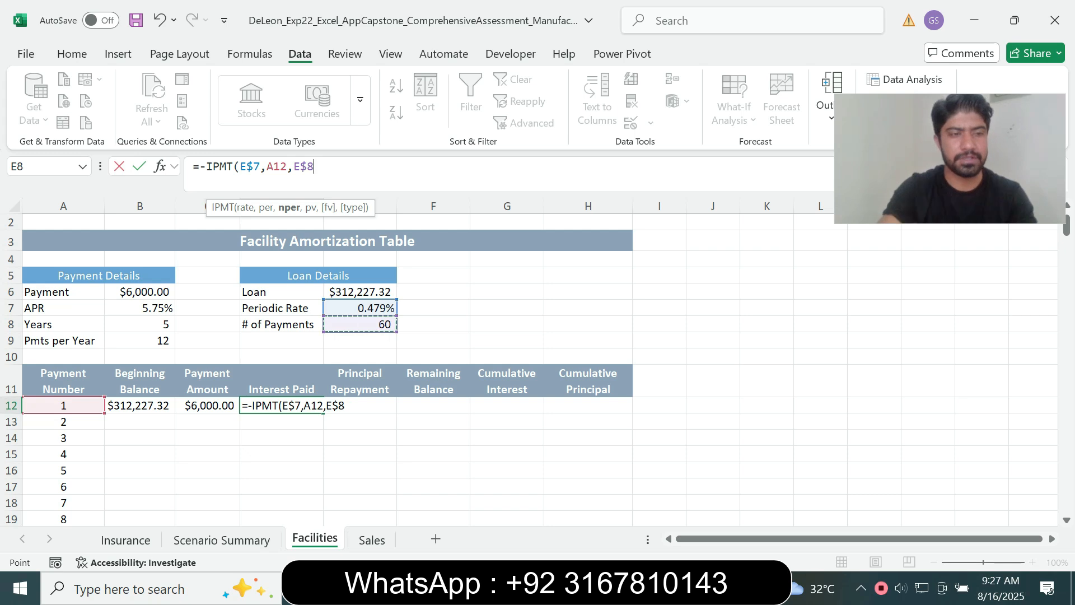
{"action": "type", "text": ","}
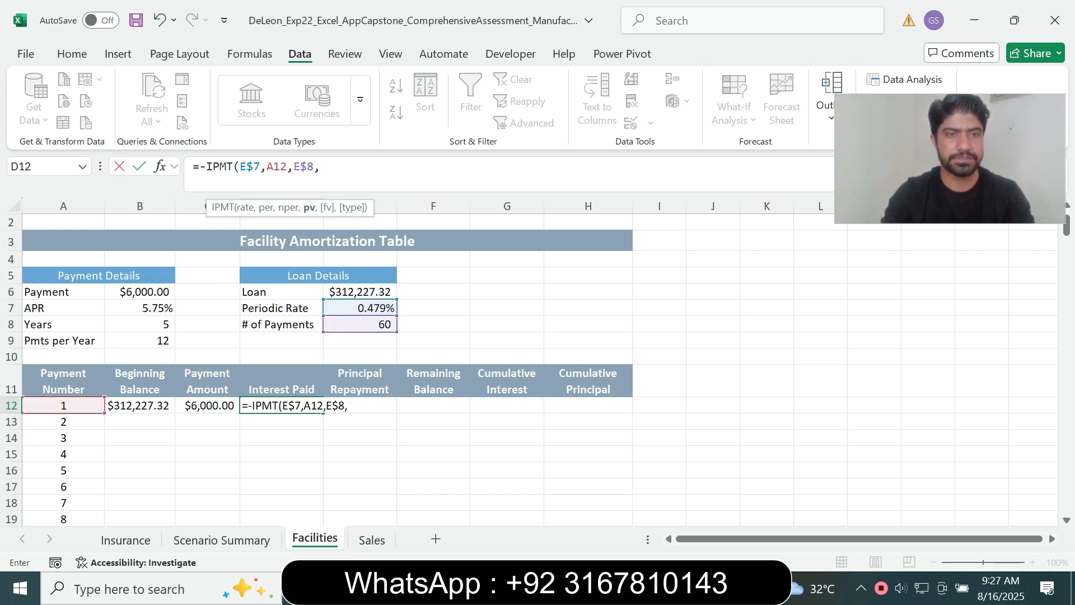
{"action": "left_click", "coordinate": [359, 292]}
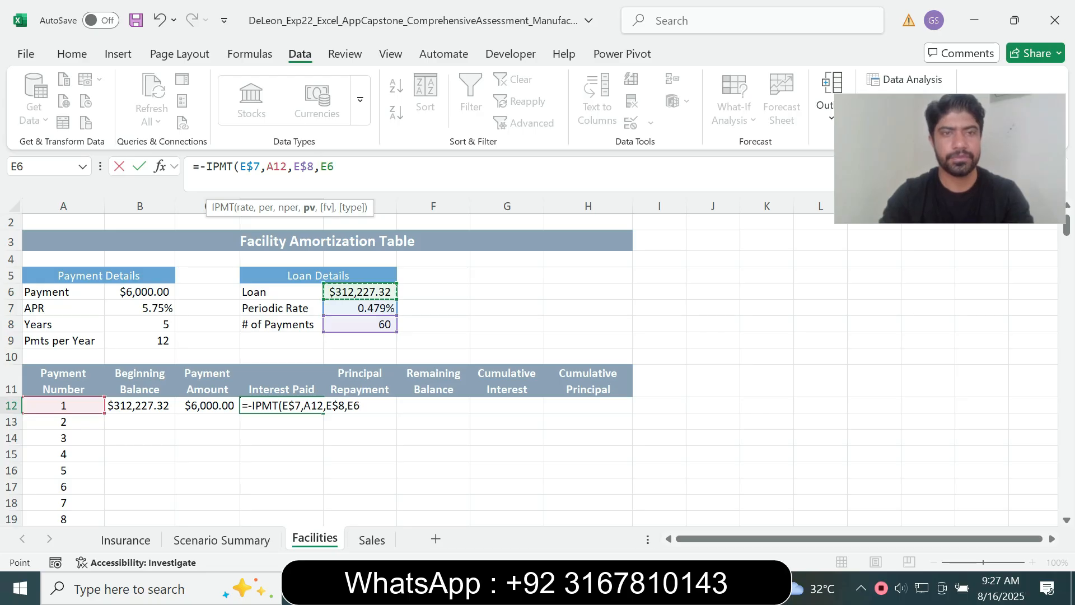
{"action": "key", "text": "F4"}
{"action": "key", "text": "F4"}
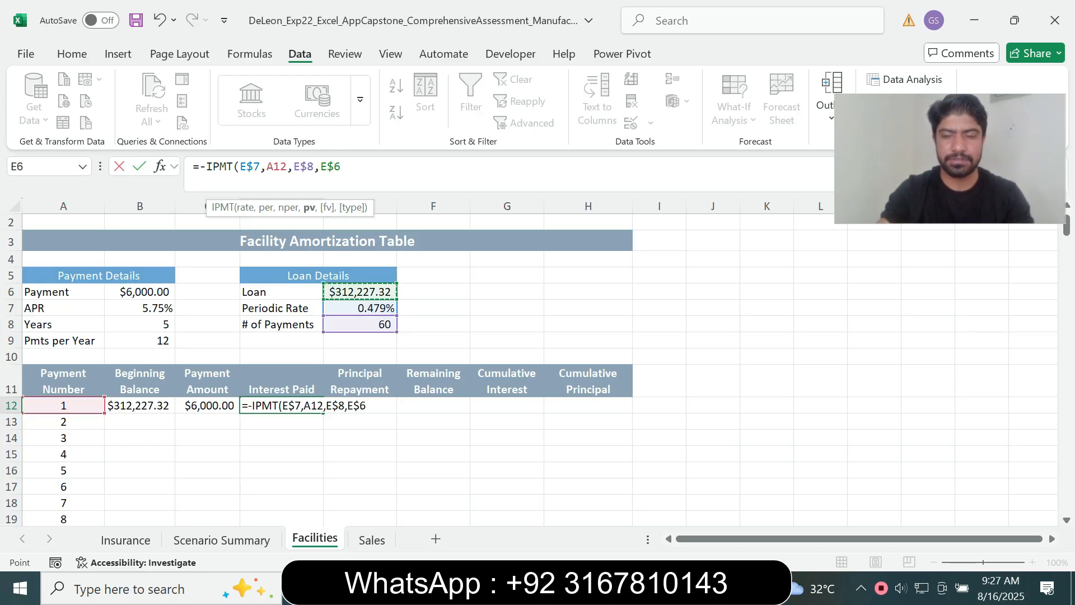
{"action": "type", "text": ")"}
{"action": "key", "text": "Return"}
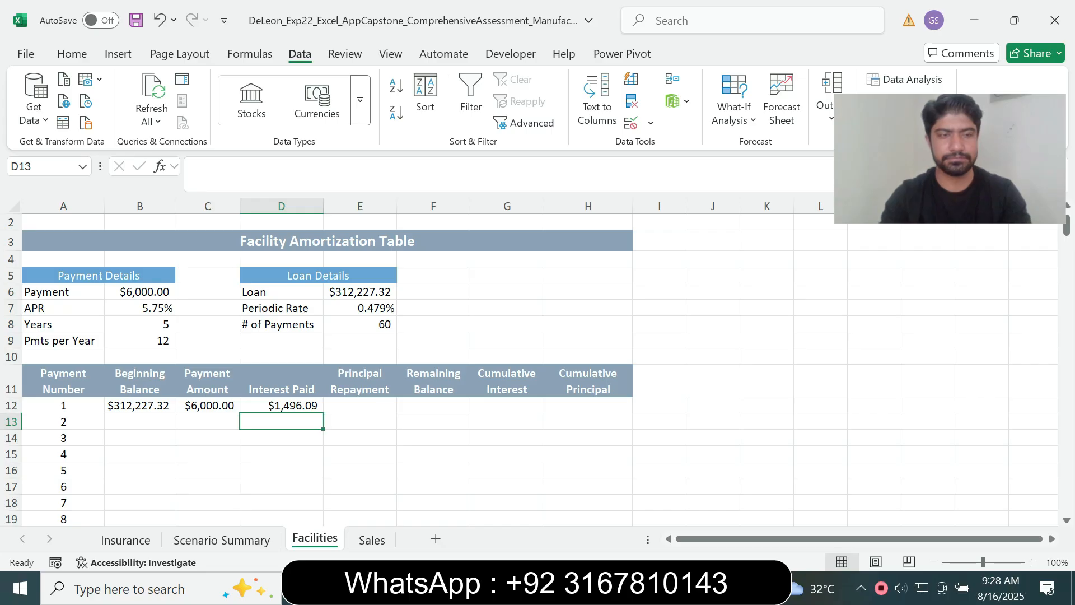
{"action": "key", "text": "Up"}
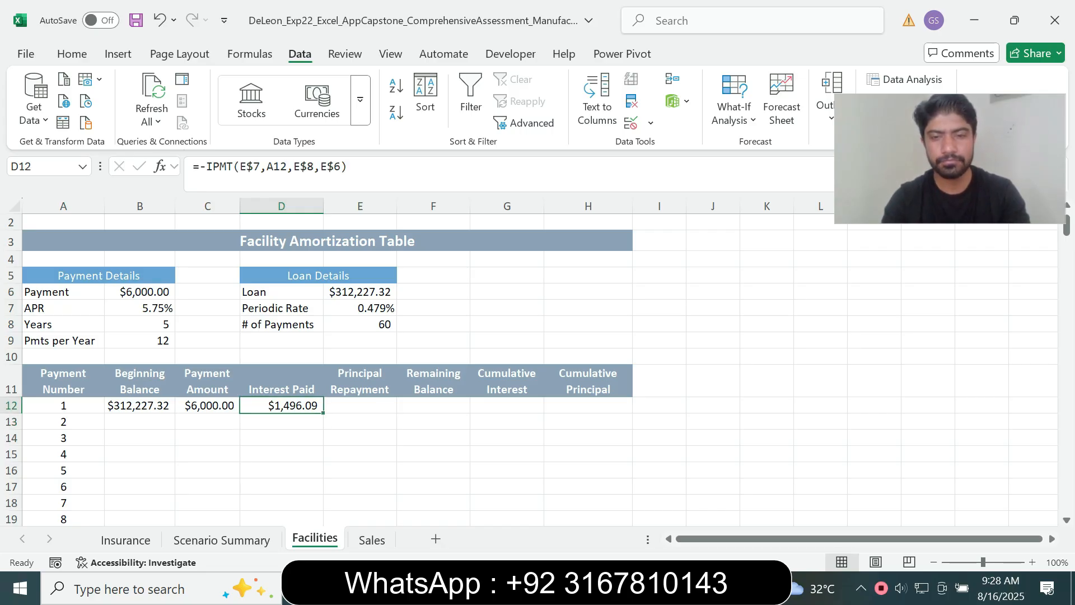
Switch to Word, set the step 14 instruction text to 9 pt and remove its highlighting.
{"action": "key", "text": "alt+Tab"}
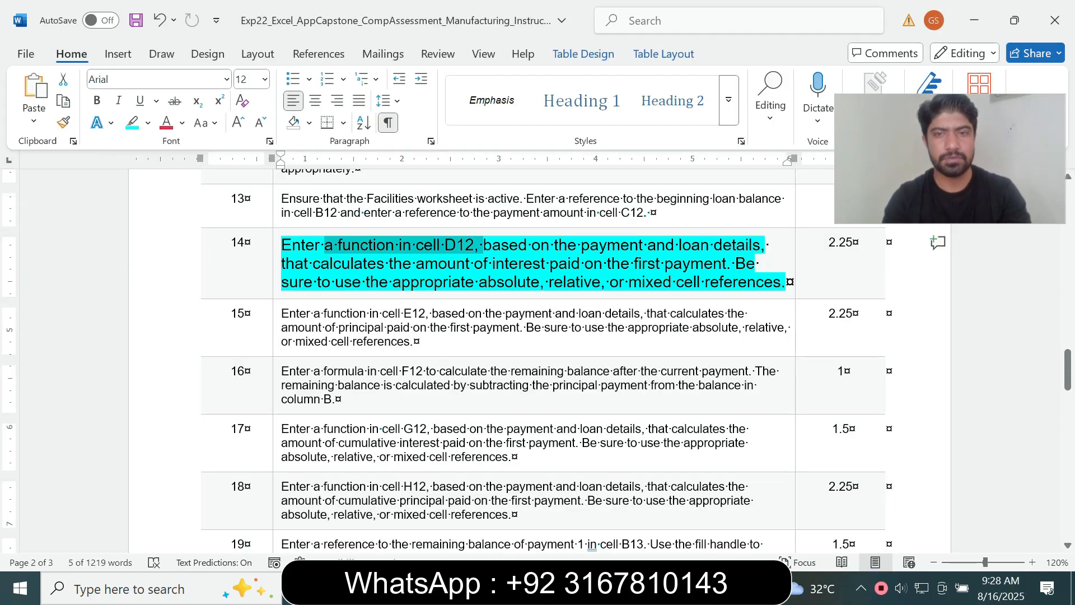
{"action": "left_click", "coordinate": [277, 282]}
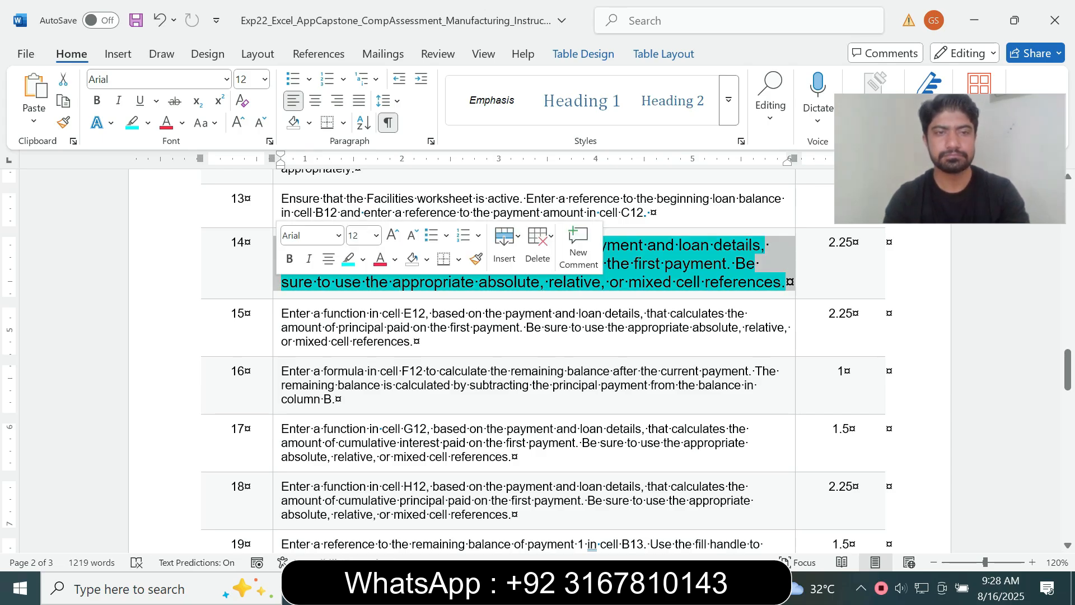
{"action": "left_click", "coordinate": [376, 235]}
{"action": "left_click", "coordinate": [359, 276]}
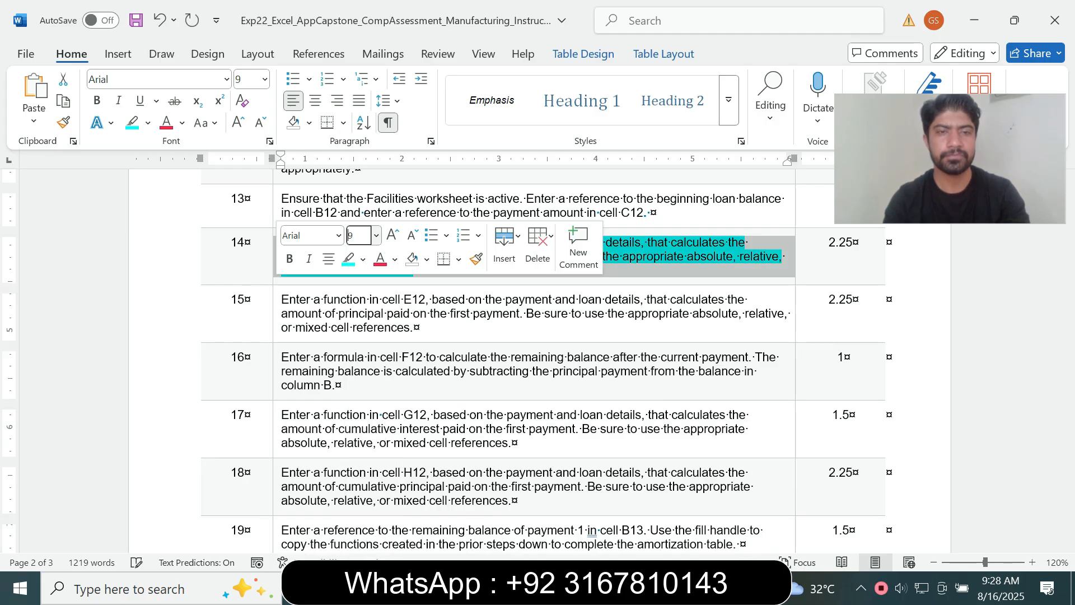
{"action": "left_click", "coordinate": [363, 258]}
{"action": "left_click", "coordinate": [367, 395]}
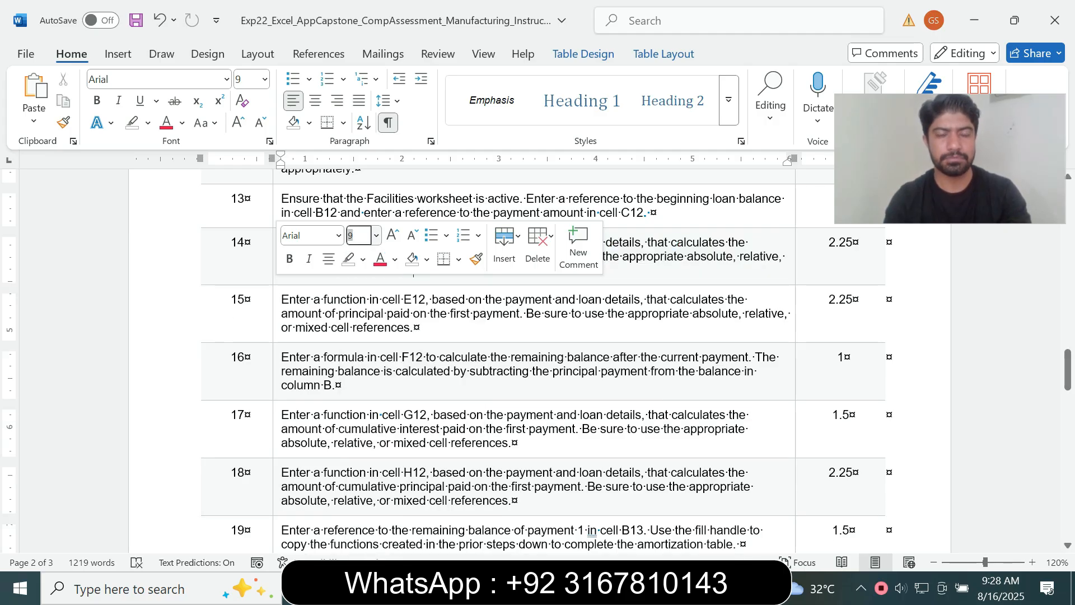
Enlarge the step 15 instruction text to 12 pt and highlight it in turquoise.
{"action": "left_click", "coordinate": [277, 313]}
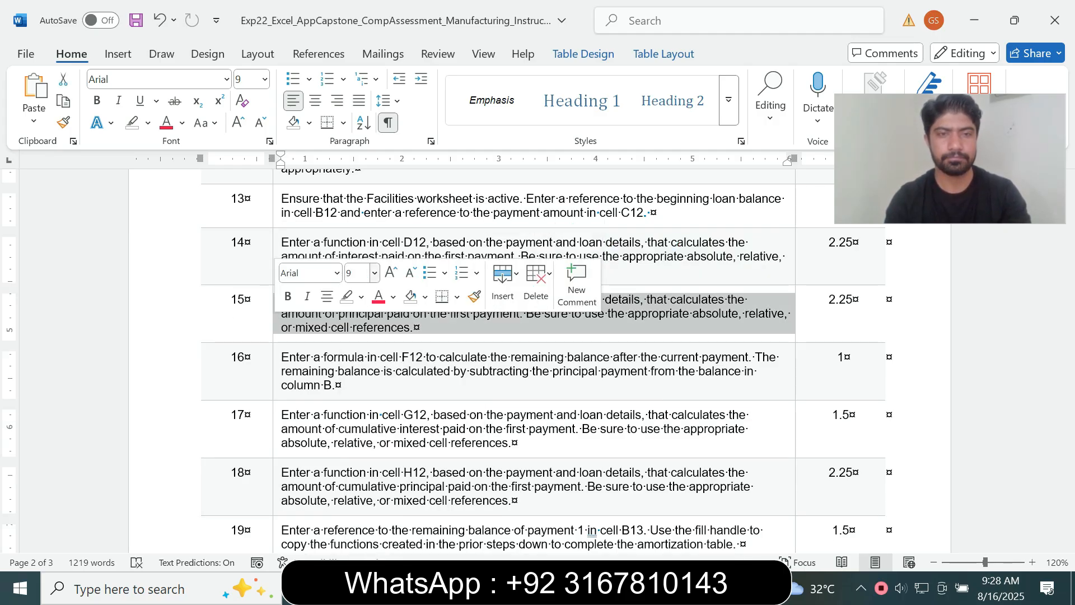
{"action": "left_click", "coordinate": [375, 272]}
{"action": "left_click", "coordinate": [360, 376]}
{"action": "left_click", "coordinate": [361, 297]}
{"action": "left_click", "coordinate": [398, 355]}
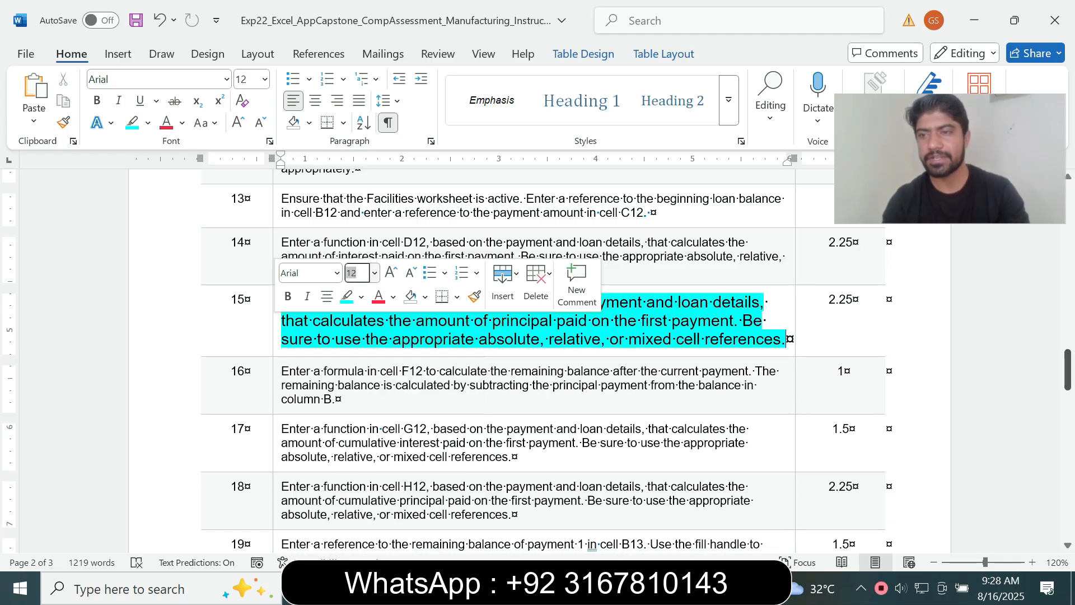
{"action": "scroll", "coordinate": [504, 358], "scroll_direction": "down", "scroll_amount": 3}
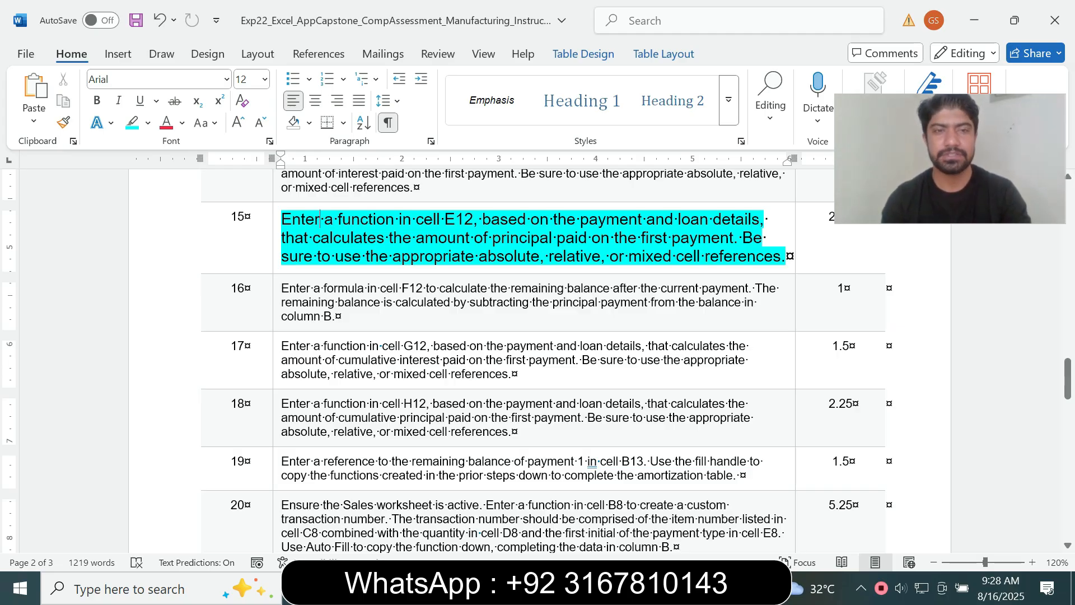
Review the step 15 instruction in Word against the Facilities worksheet in Excel, with cell E12 selected for the principal function.
{"action": "left_click_drag", "start_coordinate": [320, 219], "coordinate": [410, 219]}
{"action": "key", "text": "alt+Tab"}
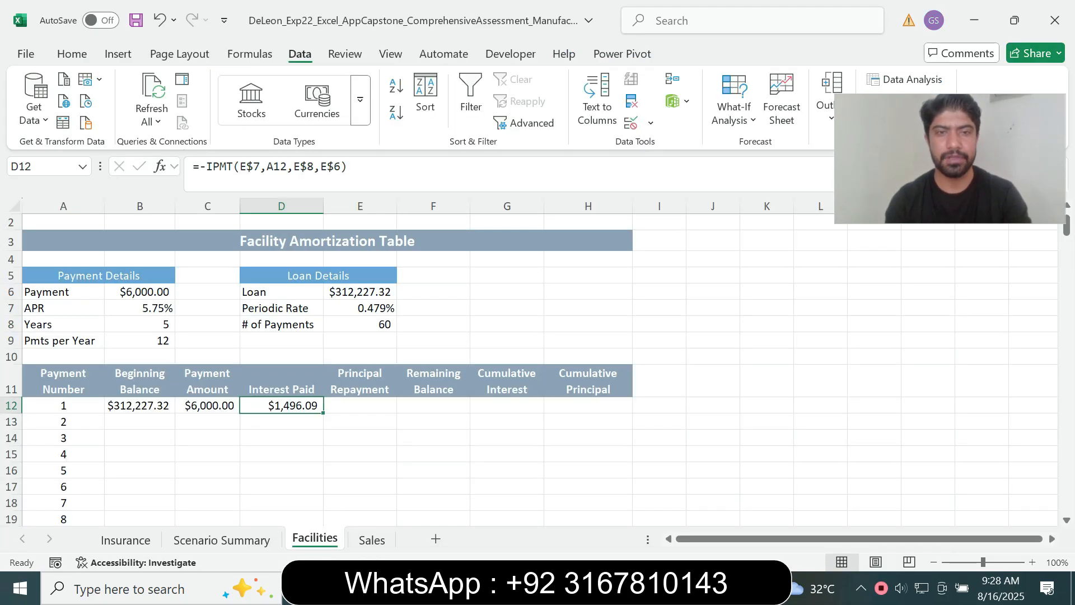
{"action": "key", "text": "Right"}
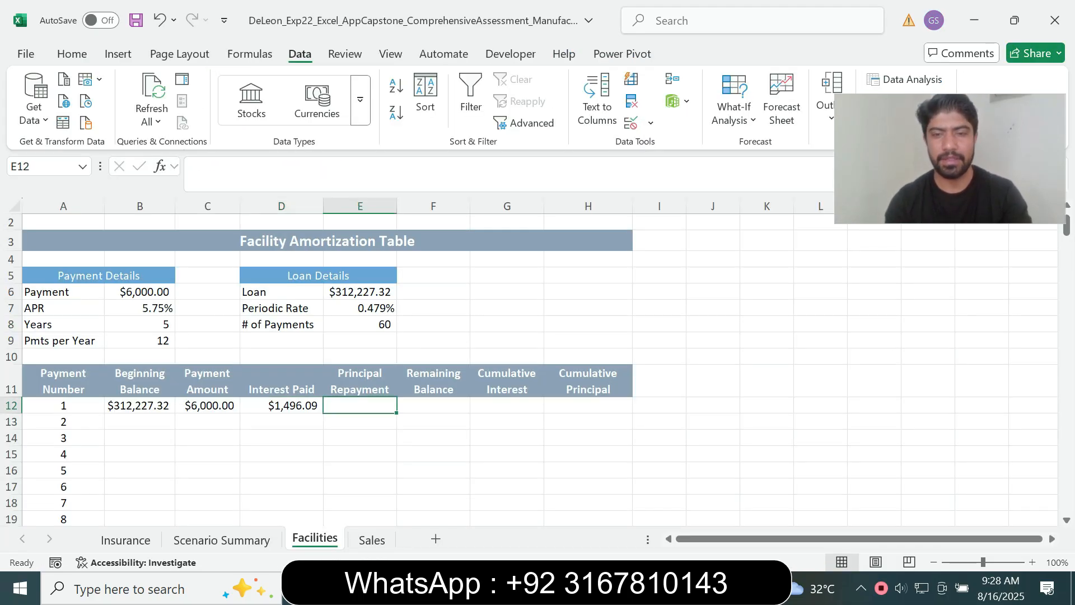
{"action": "key", "text": "alt+Tab"}
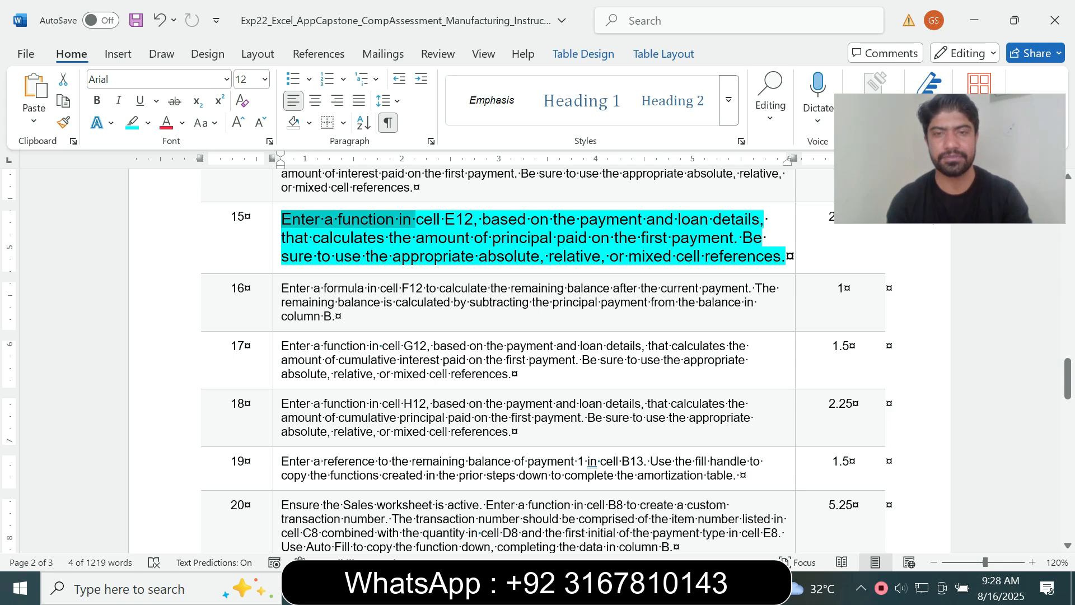
{"action": "key", "text": "alt+Tab"}
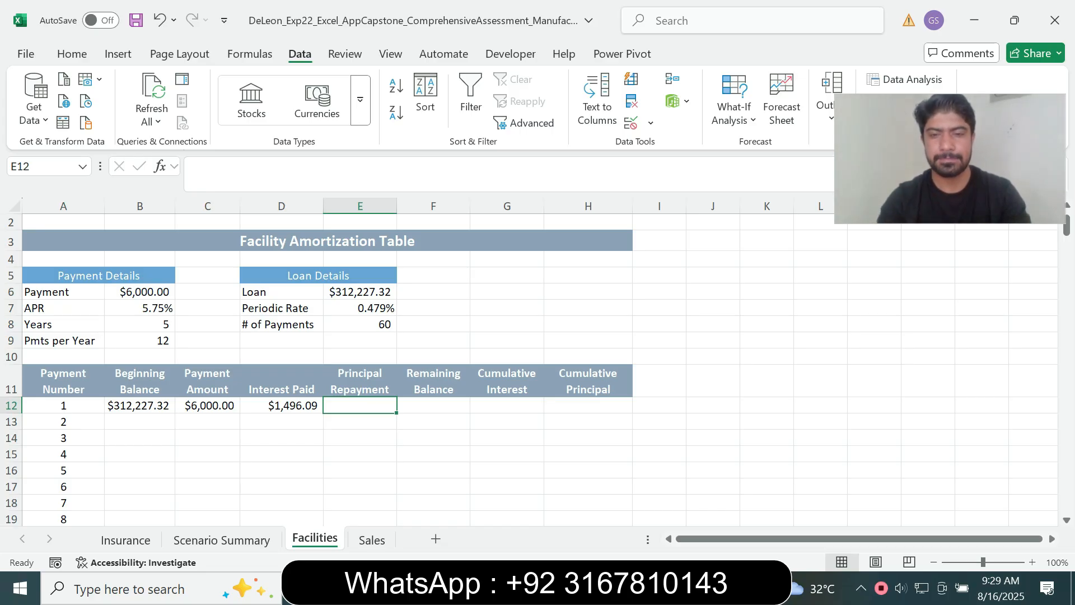
{"action": "key", "text": "alt+Tab"}
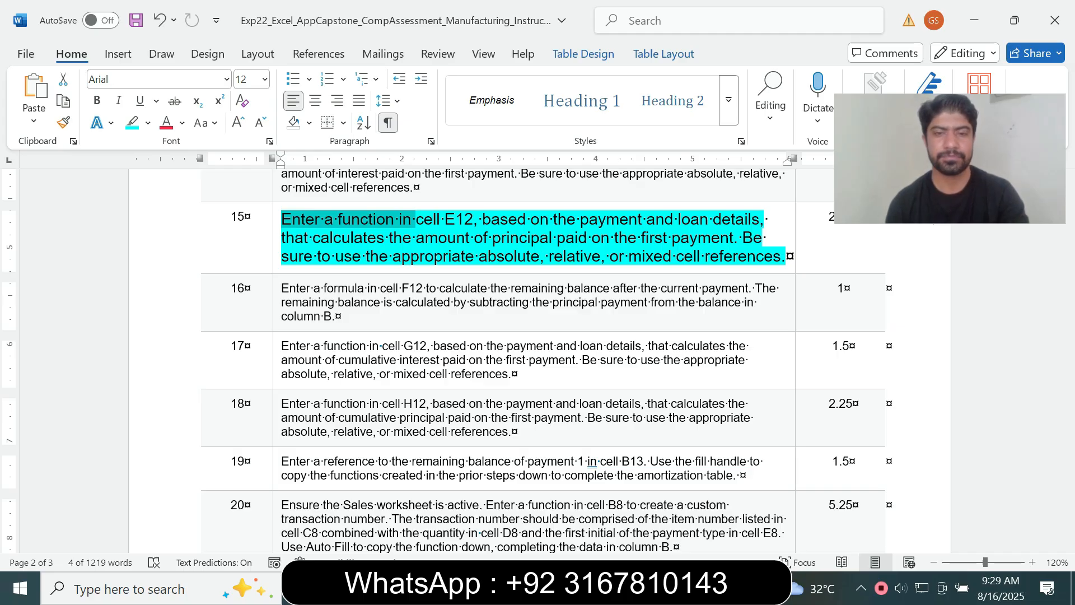
{"action": "key", "text": "alt+Tab"}
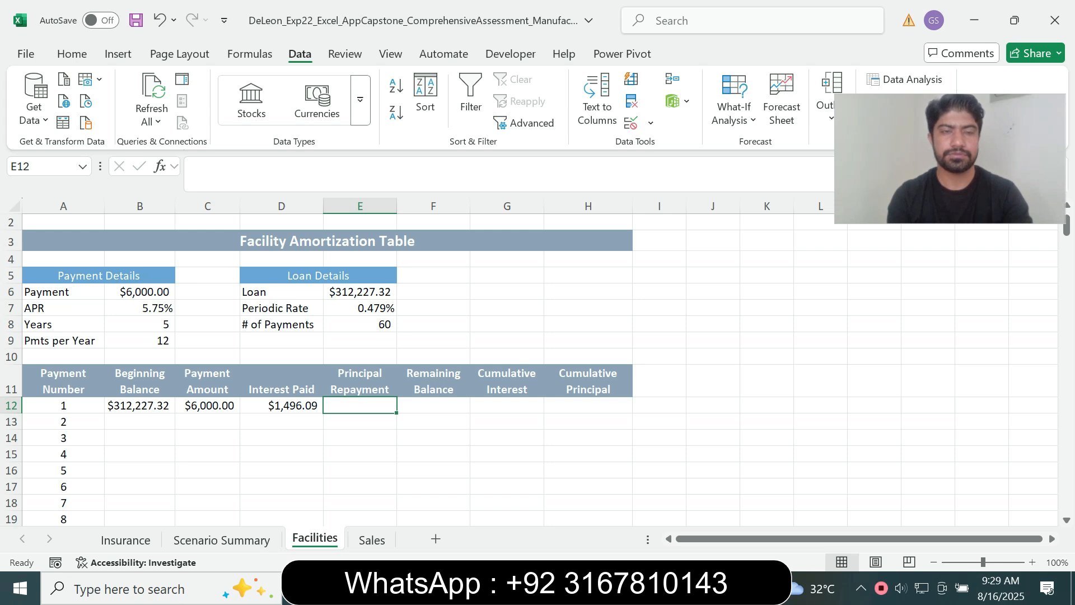
{"action": "key", "text": "alt+Tab"}
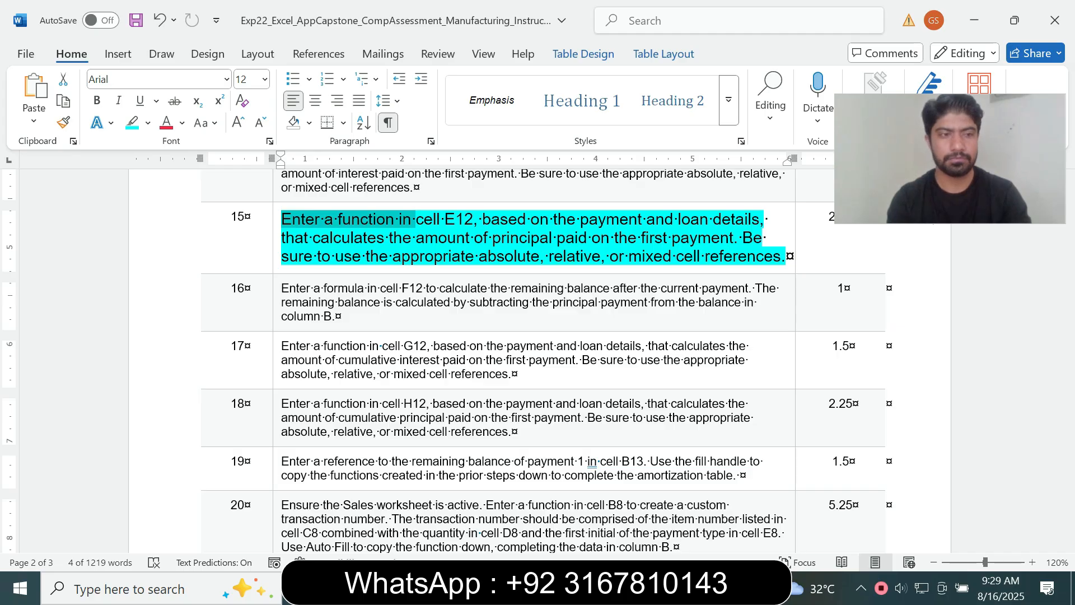
{"action": "key", "text": "alt+Tab"}
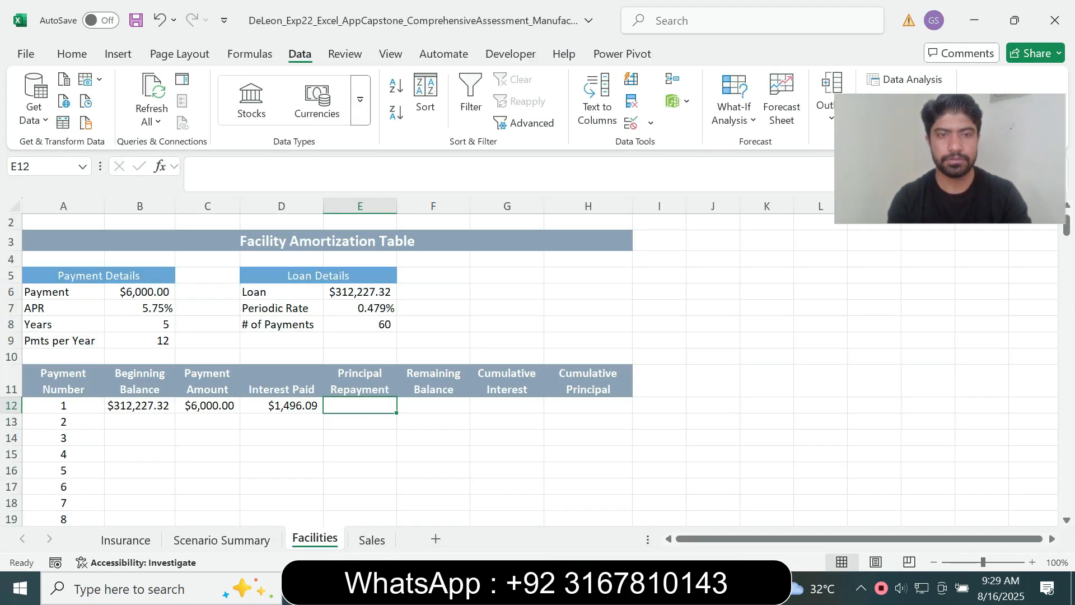
Begin the principal formula in cell E12 as =PPMT( with the mixed reference E$7 as the rate.
{"action": "type", "text": "="}
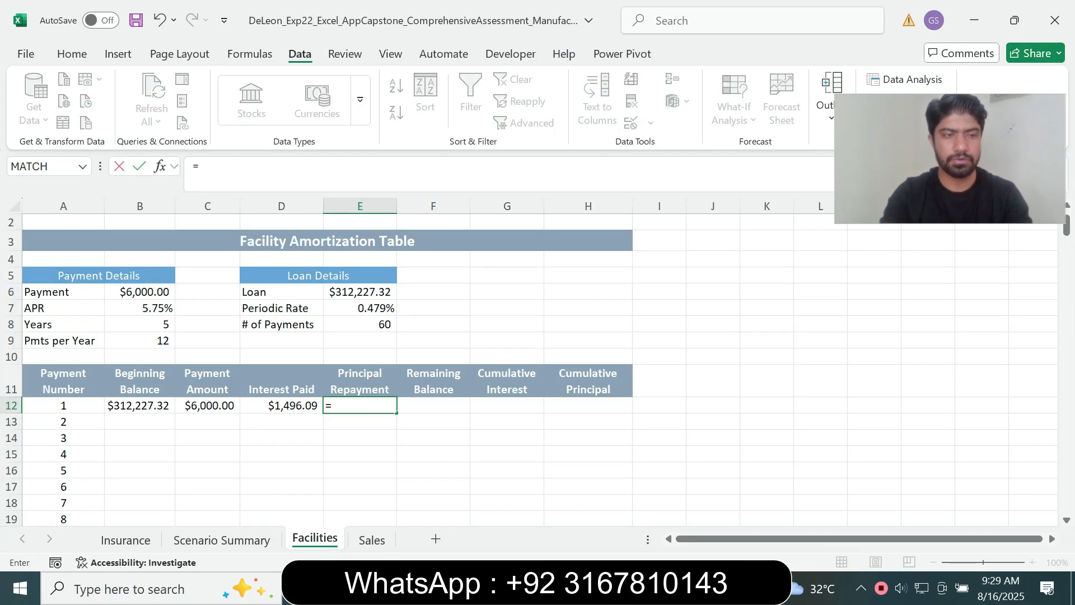
{"action": "type", "text": "pp"}
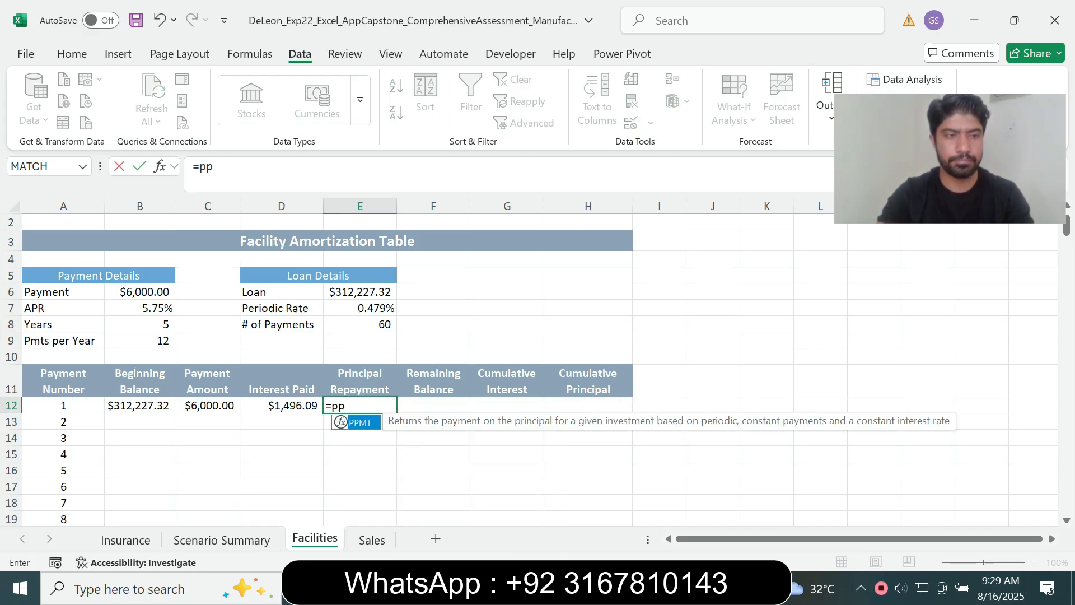
{"action": "type", "text": "mt"}
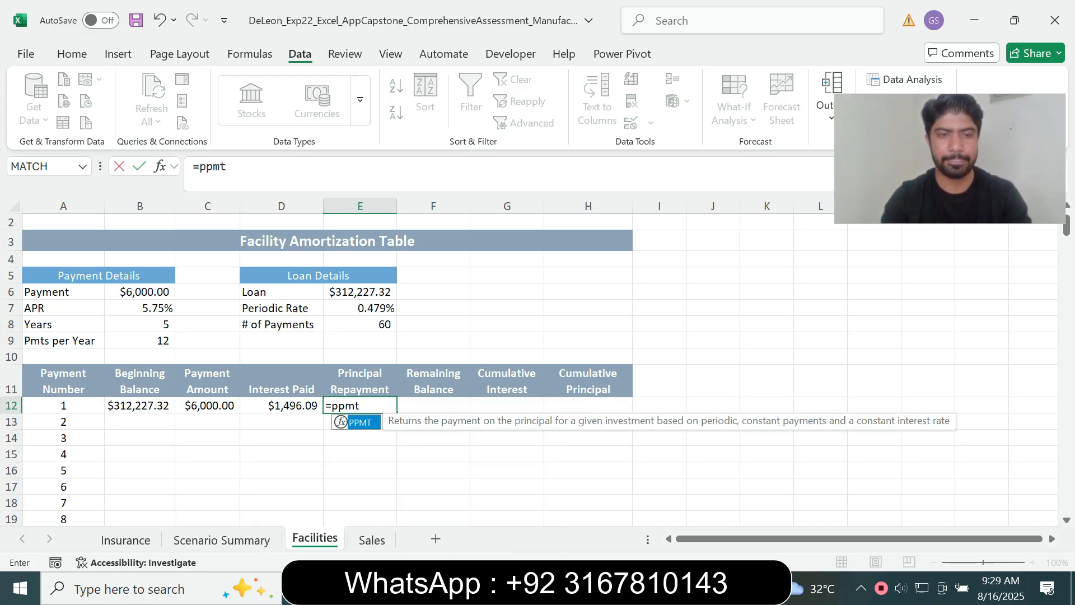
{"action": "key", "text": "Tab"}
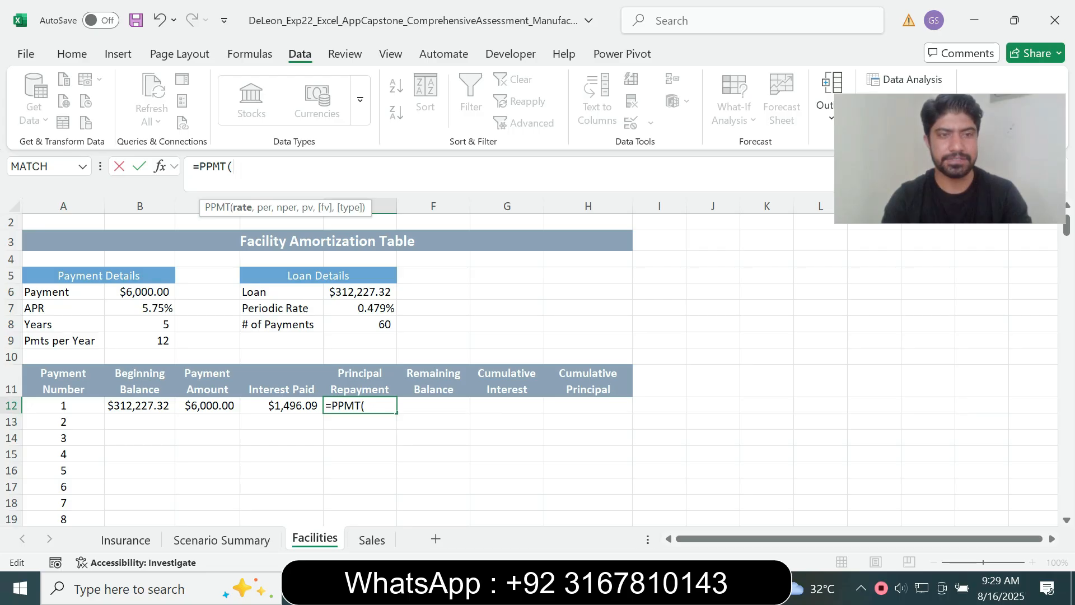
{"action": "key", "text": "Left"}
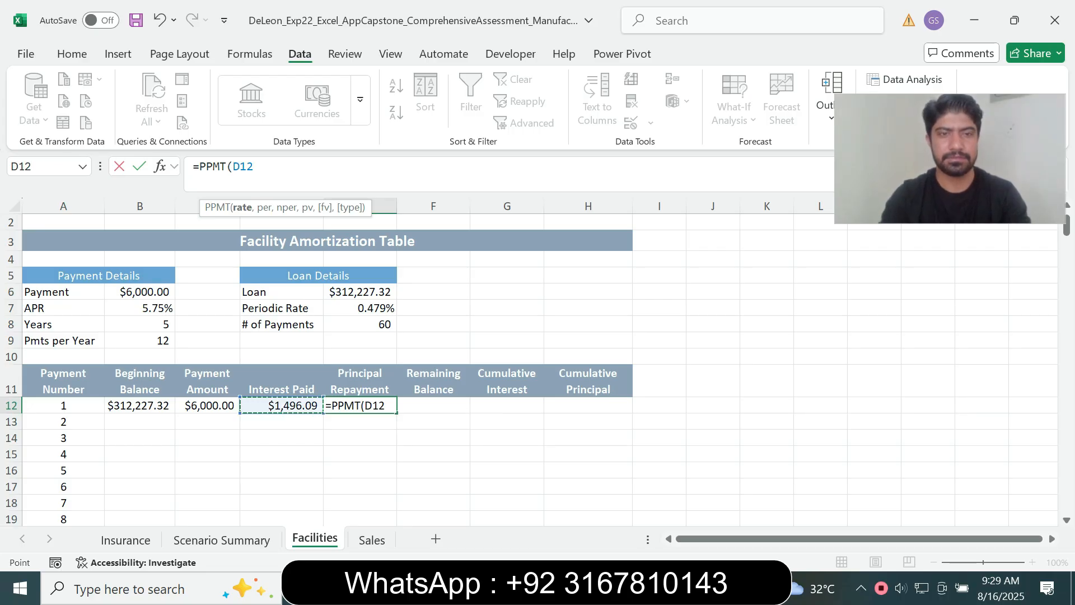
{"action": "key", "text": "Right"}
{"action": "key", "text": "Up"}
{"action": "key", "text": "Up"}
{"action": "key", "text": "Up"}
{"action": "key", "text": "Up"}
{"action": "key", "text": "Up"}
{"action": "key", "text": "F4"}
{"action": "key", "text": "F4"}
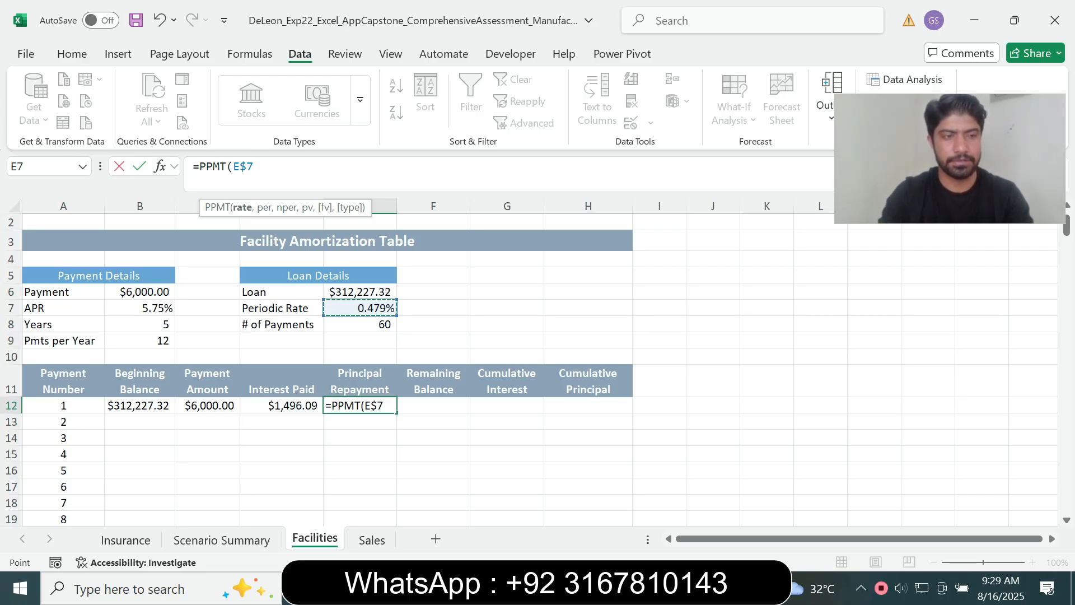
Add A12 as the period and the mixed reference E$8 as the number of payments to the PPMT formula.
{"action": "type", "text": ","}
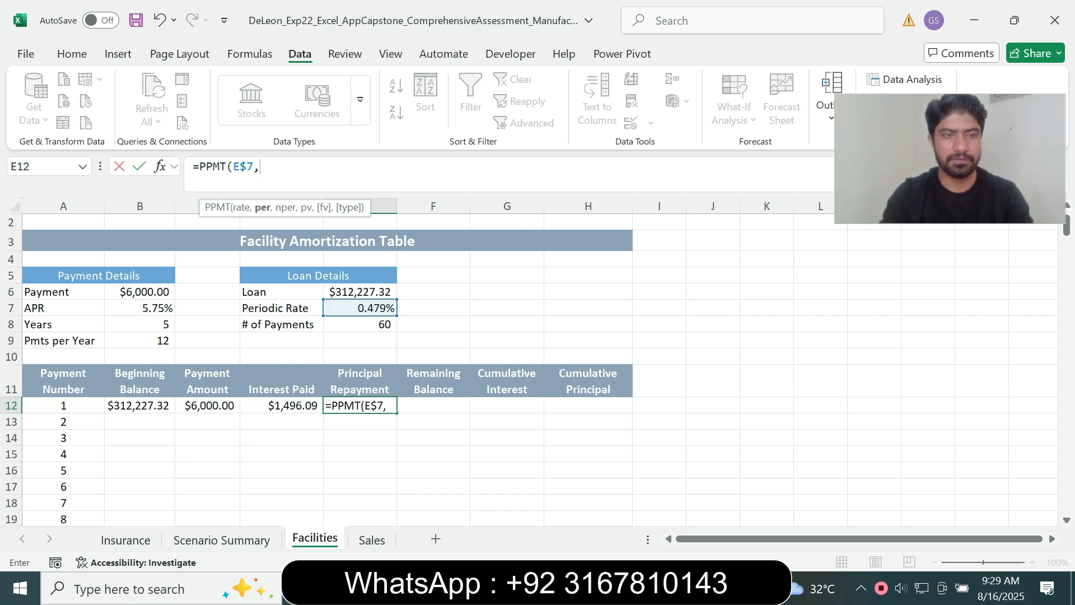
{"action": "left_click", "coordinate": [63, 405]}
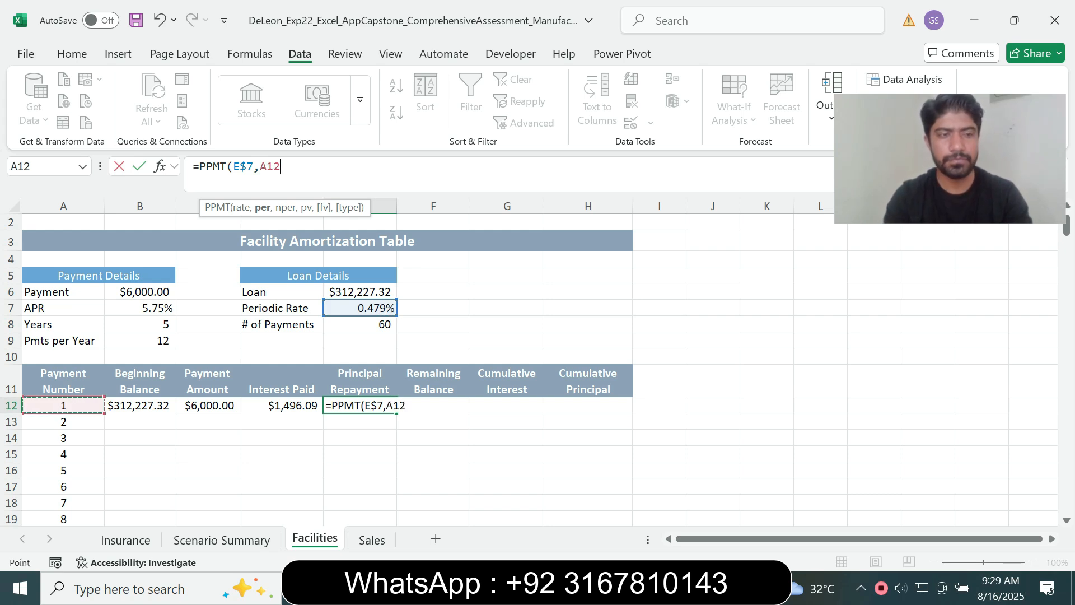
{"action": "type", "text": ","}
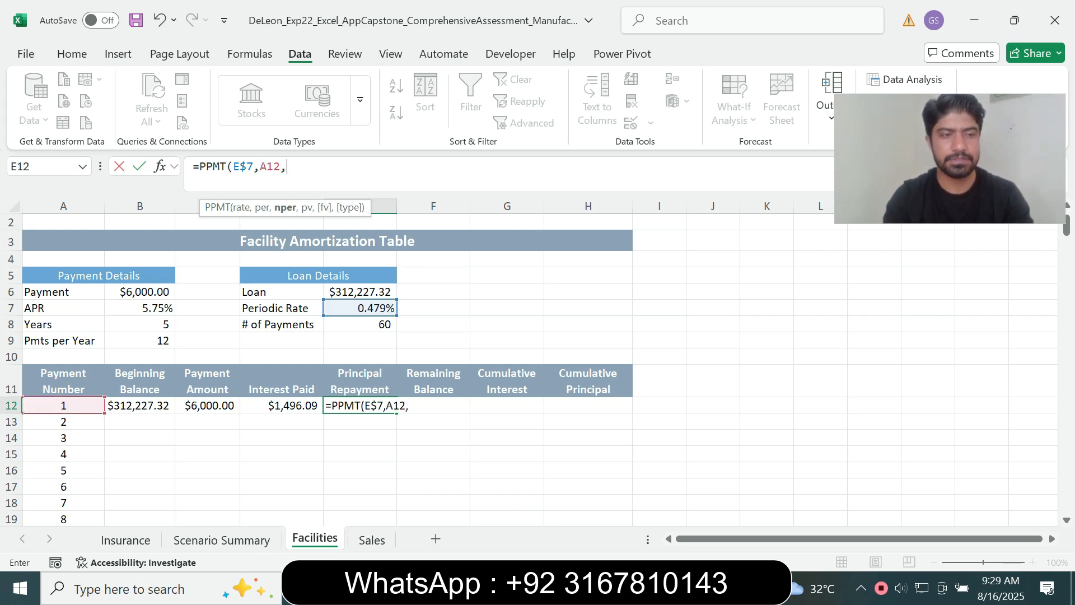
{"action": "key", "text": "Left"}
{"action": "key", "text": "Left"}
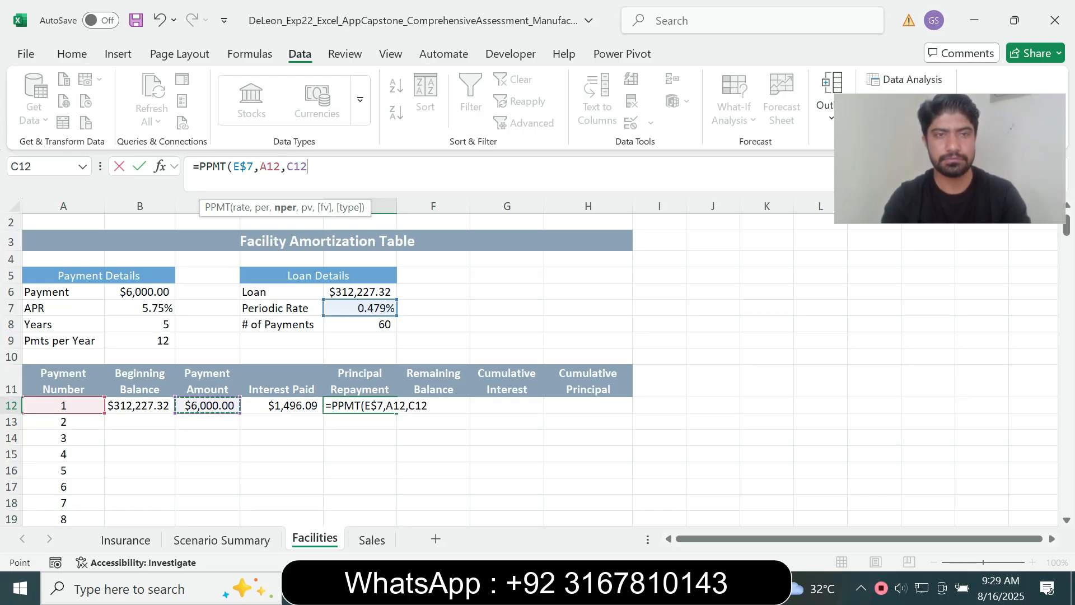
{"action": "left_click", "coordinate": [359, 324]}
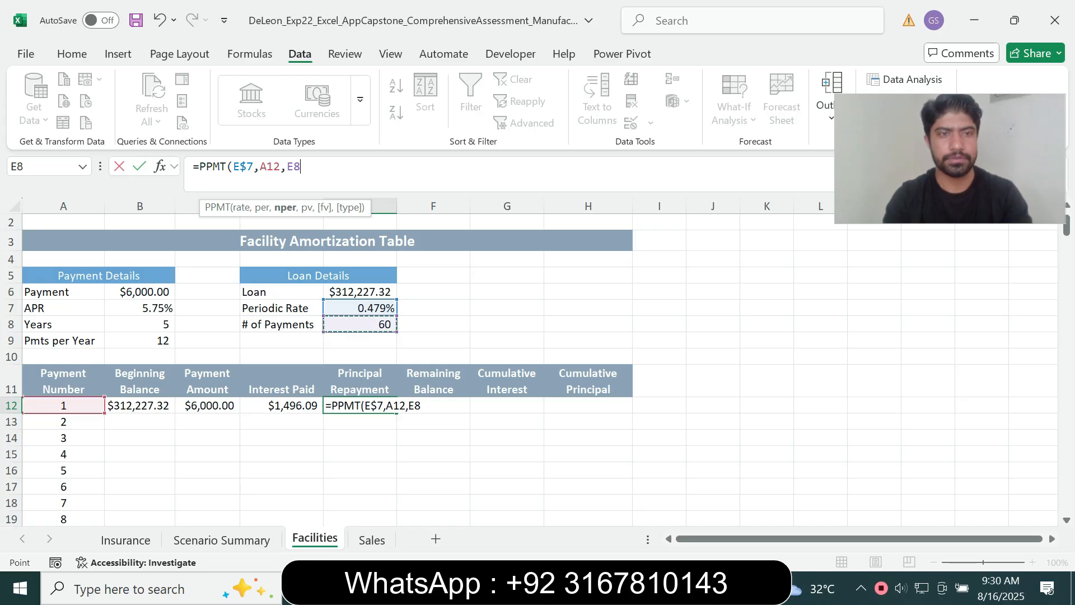
{"action": "key", "text": "F4"}
{"action": "key", "text": "F4"}
{"action": "type", "text": ","}
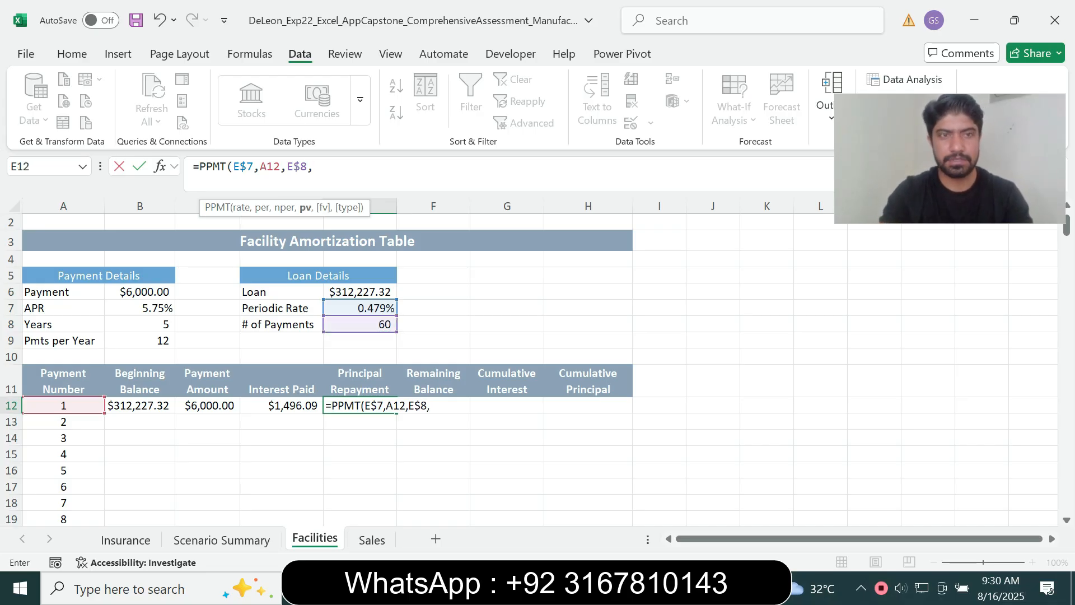
Finish the E12 formula as =PPMT(E$7,A12,E$8,-E$6), using the negated loan amount as the present value.
{"action": "type", "text": "-"}
{"action": "left_click", "coordinate": [360, 292]}
{"action": "key", "text": "F4"}
{"action": "key", "text": "F4"}
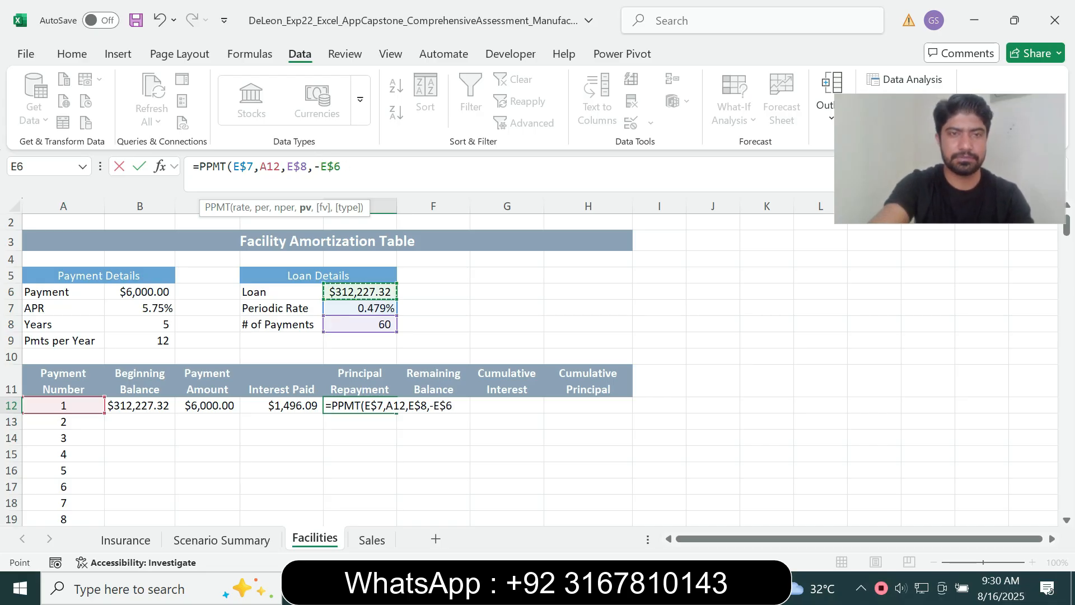
{"action": "type", "text": ")"}
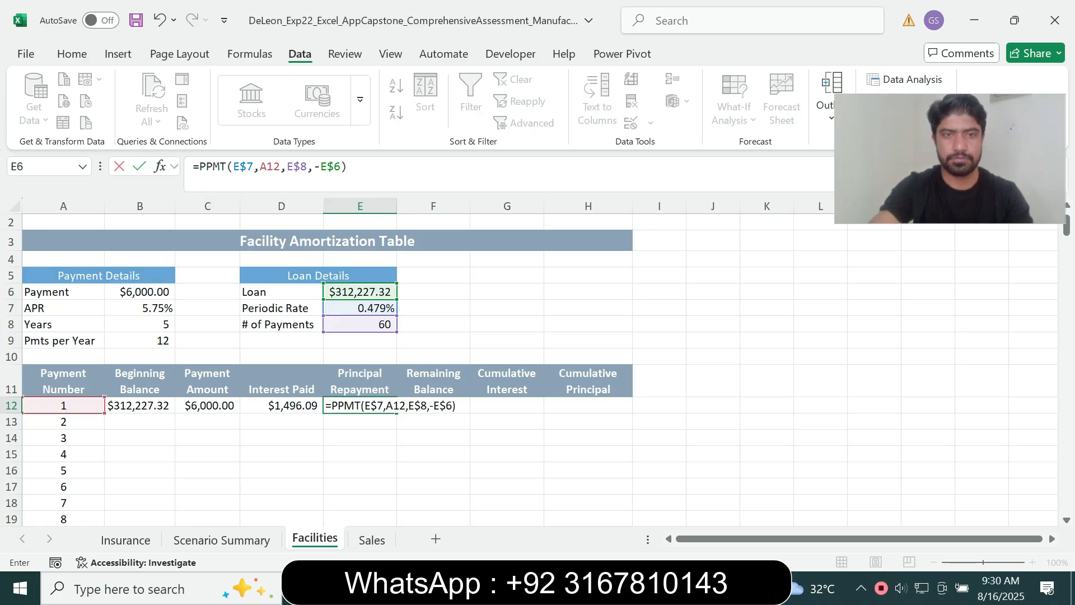
{"action": "key", "text": "Return"}
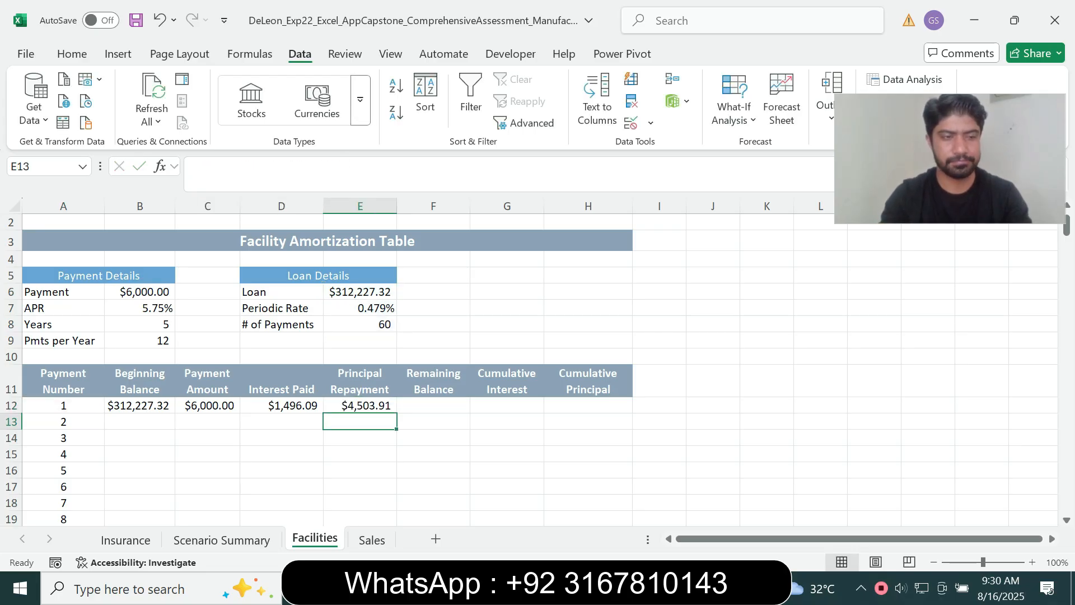
{"action": "left_click", "coordinate": [360, 405]}
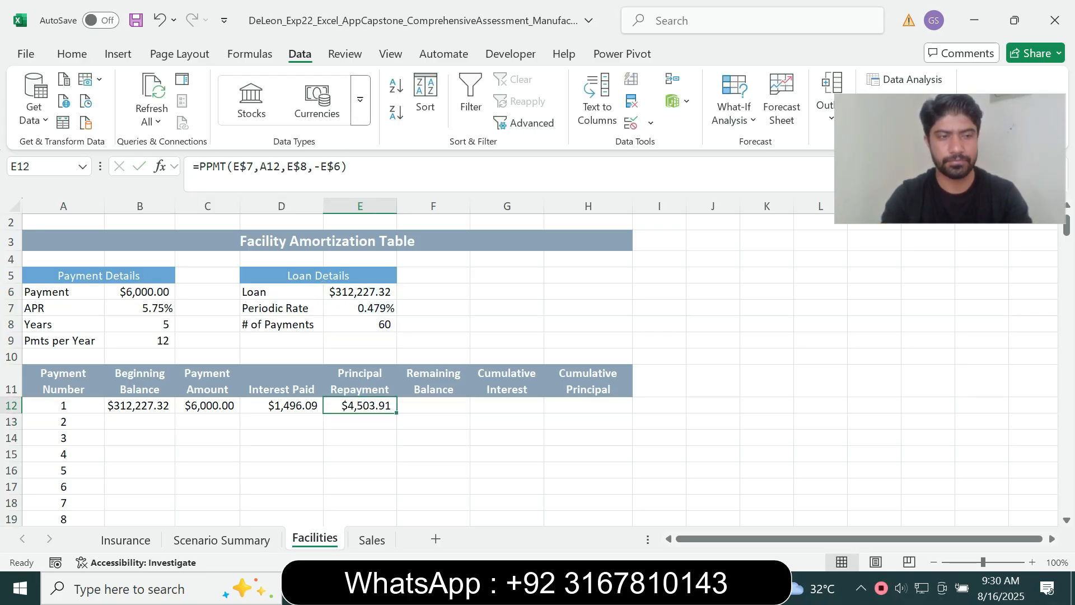
Switch to Word, set the step 15 instruction text to 9 pt and remove its highlighting.
{"action": "key", "text": "alt+Tab"}
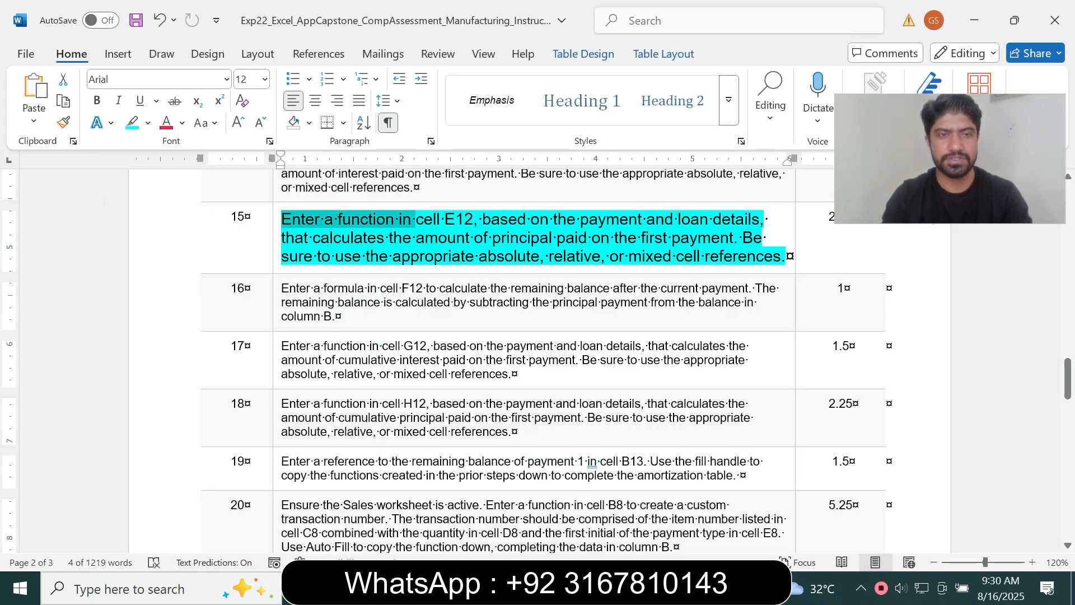
{"action": "left_click", "coordinate": [276, 240]}
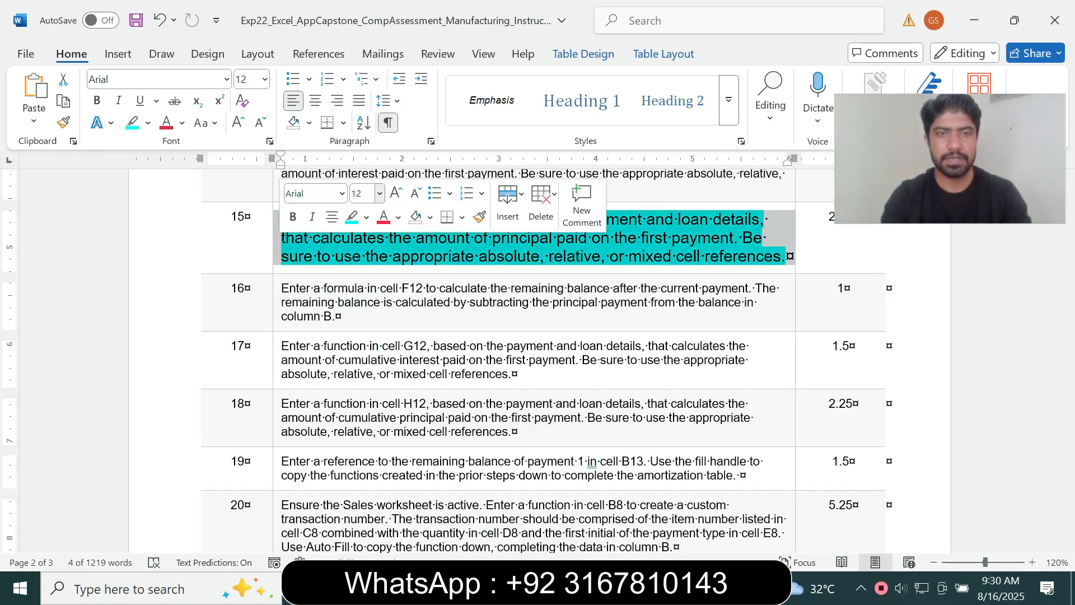
{"action": "left_click", "coordinate": [380, 193]}
{"action": "left_click", "coordinate": [364, 224]}
{"action": "left_click", "coordinate": [367, 217]}
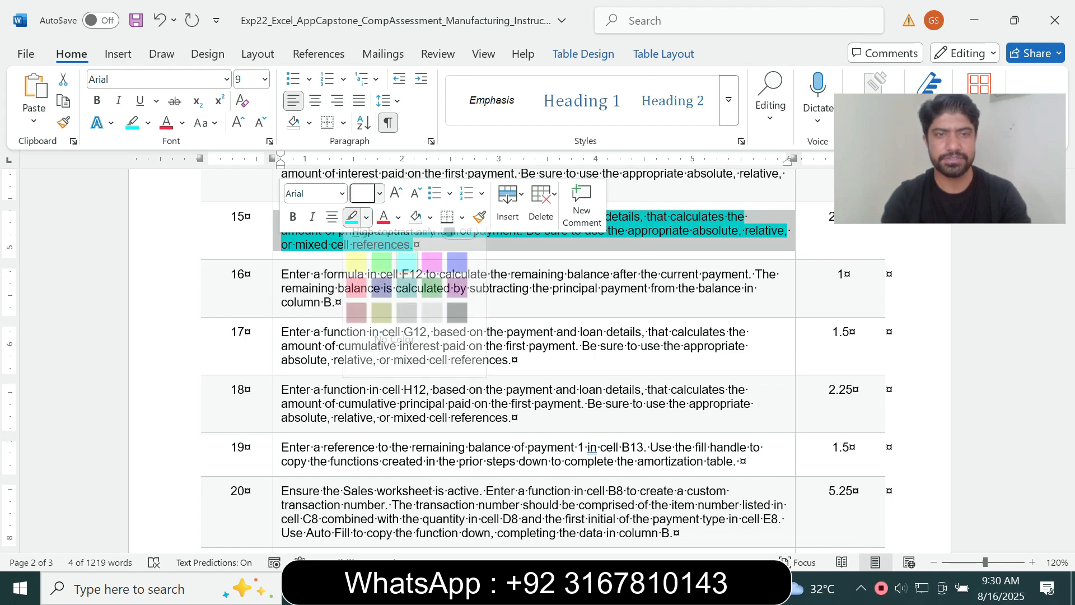
{"action": "left_click", "coordinate": [395, 352]}
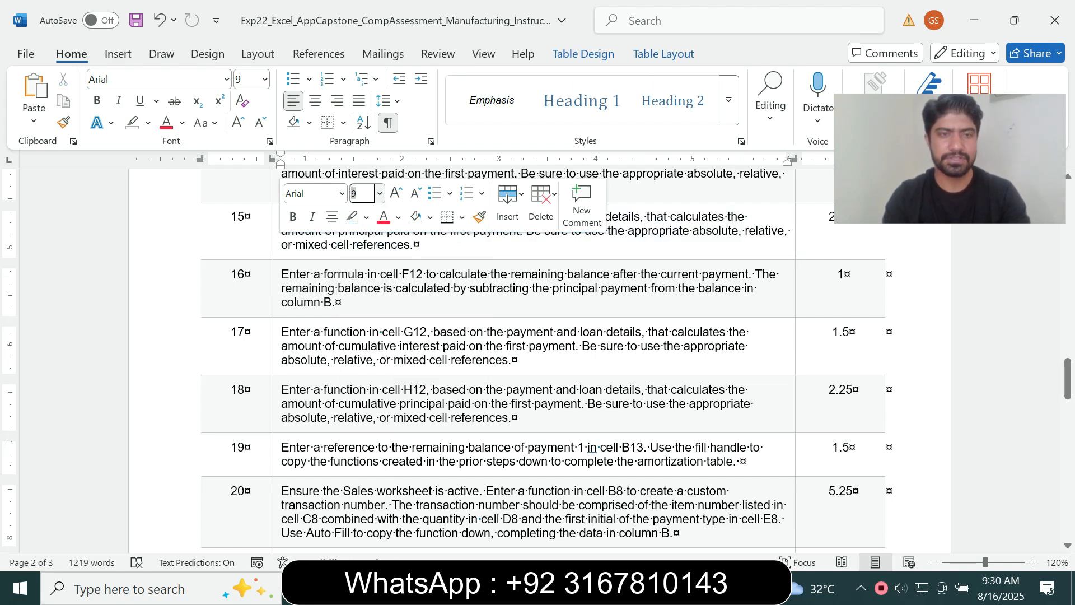
Enlarge the step 16 instruction text to 16 pt and highlight it in turquoise.
{"action": "left_click", "coordinate": [276, 287]}
{"action": "left_click", "coordinate": [373, 248]}
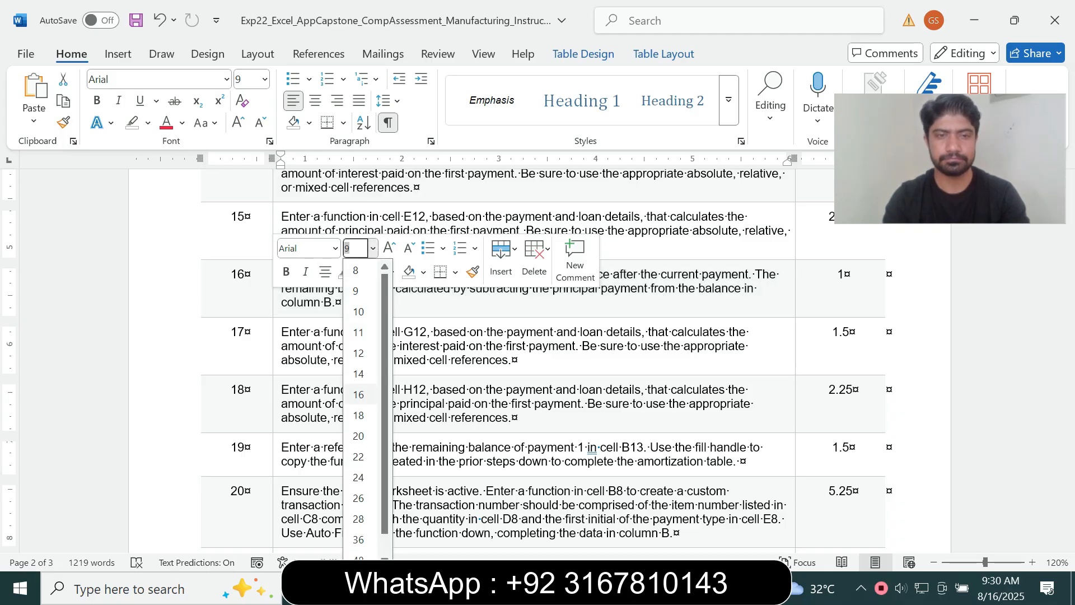
{"action": "left_click", "coordinate": [358, 394]}
{"action": "left_click", "coordinate": [345, 271]}
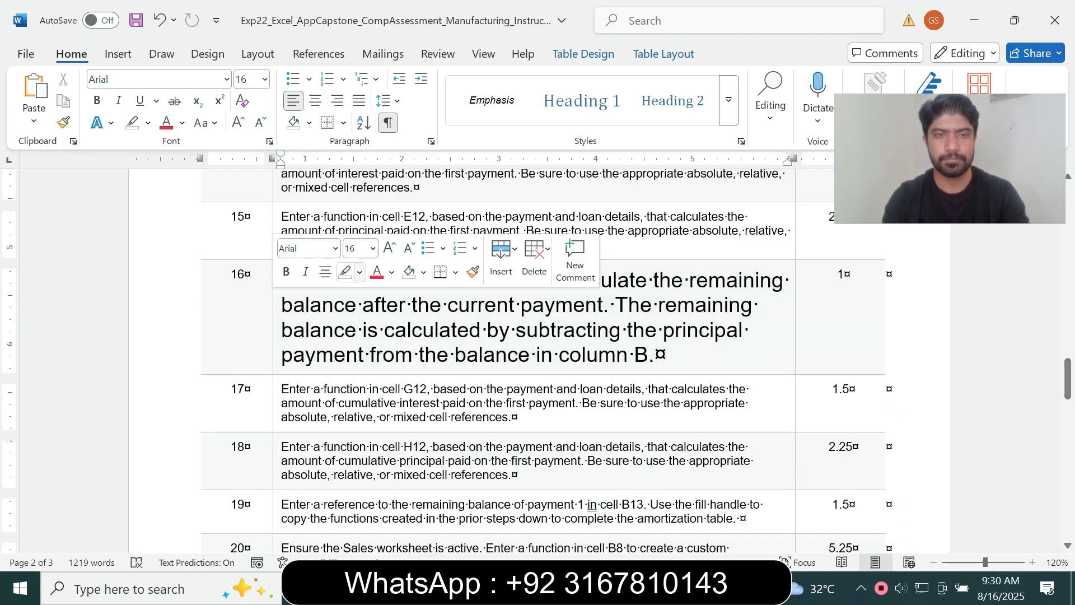
{"action": "left_click", "coordinate": [277, 341]}
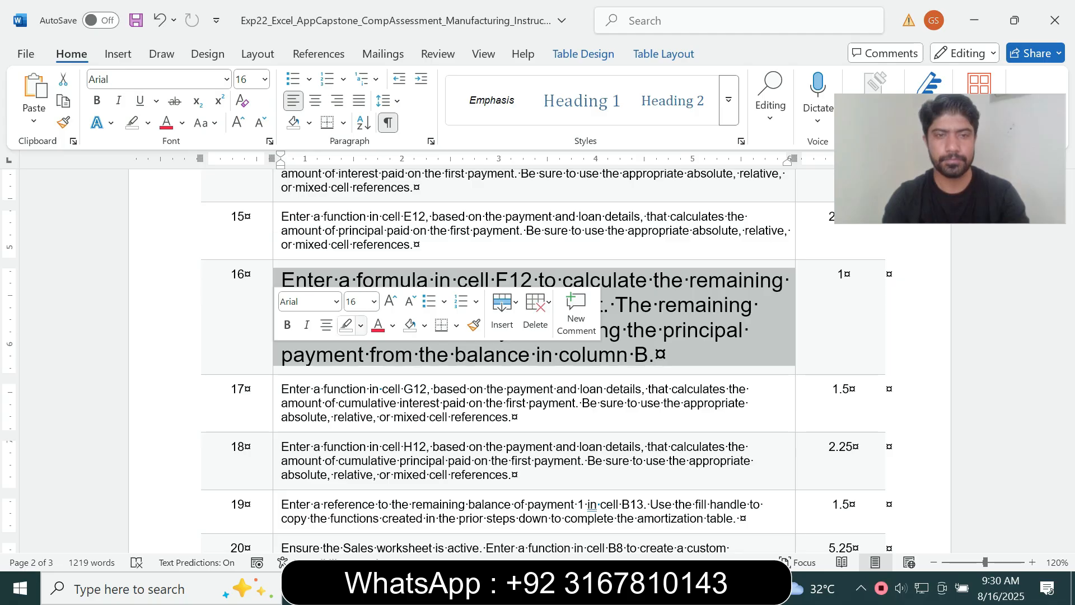
{"action": "left_click", "coordinate": [361, 325]}
{"action": "left_click", "coordinate": [401, 384]}
{"action": "left_click", "coordinate": [399, 403]}
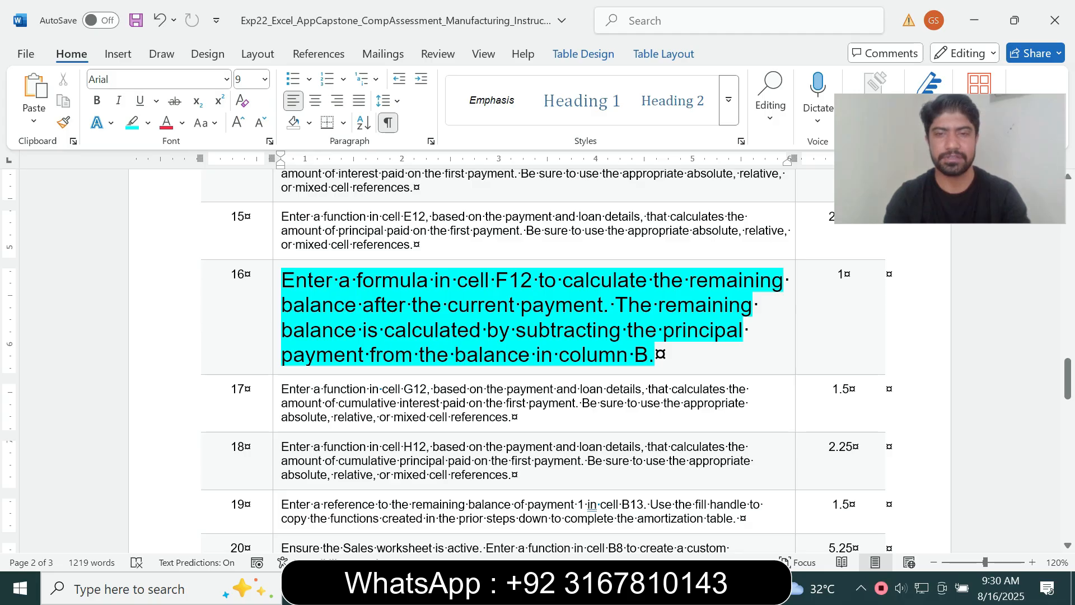
Review the step 16 wording about the remaining balance formula, and select cell F12 on the Facilities worksheet in Excel.
{"action": "left_click_drag", "start_coordinate": [395, 354], "coordinate": [501, 354]}
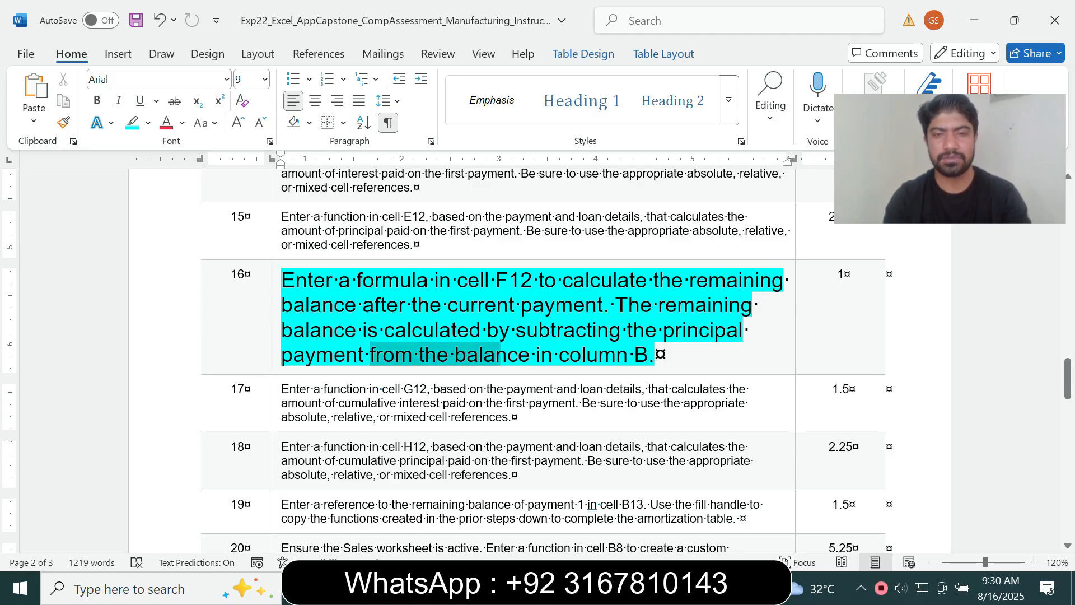
{"action": "left_click", "coordinate": [581, 354]}
{"action": "left_click_drag", "start_coordinate": [356, 280], "coordinate": [496, 280]}
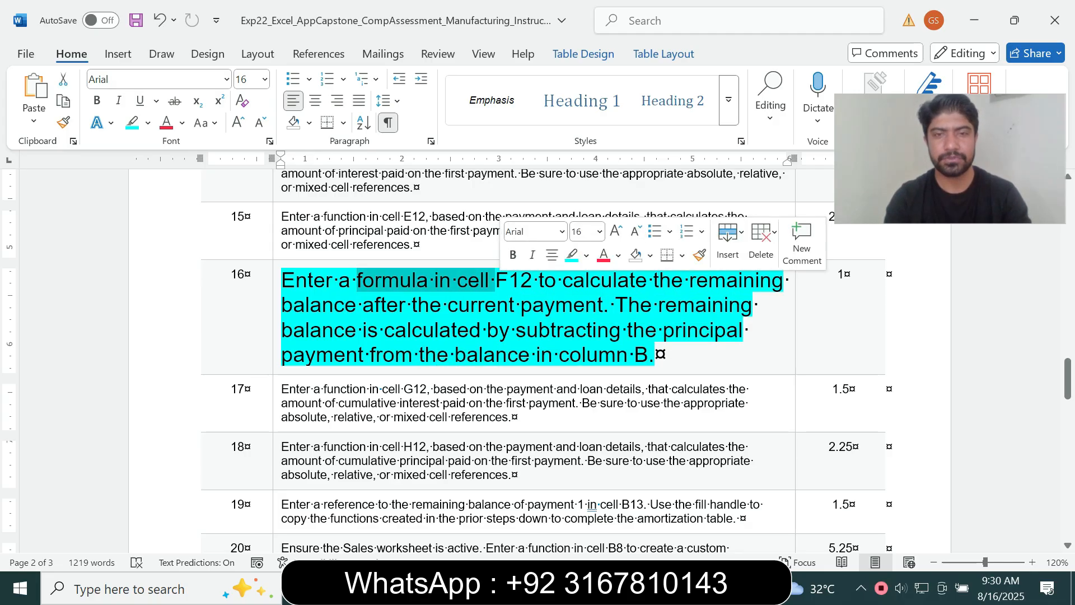
{"action": "key", "text": "alt+Tab"}
{"action": "left_click", "coordinate": [433, 405]}
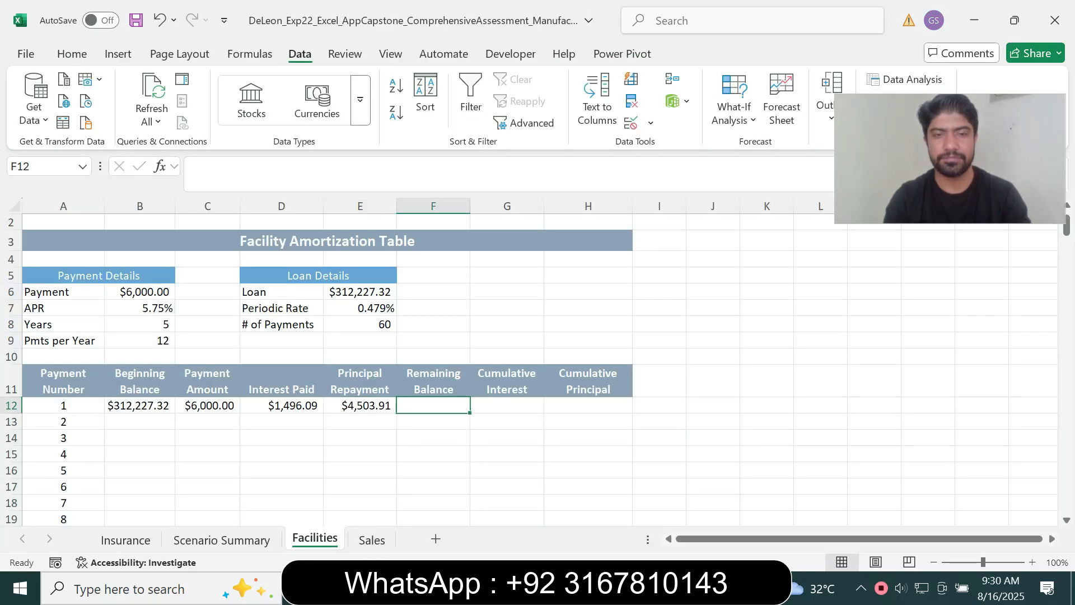
Check the step 16 instruction in Word, and enter =B12-E12 in cell F12 in Excel for the remaining balance.
{"action": "key", "text": "alt+Tab"}
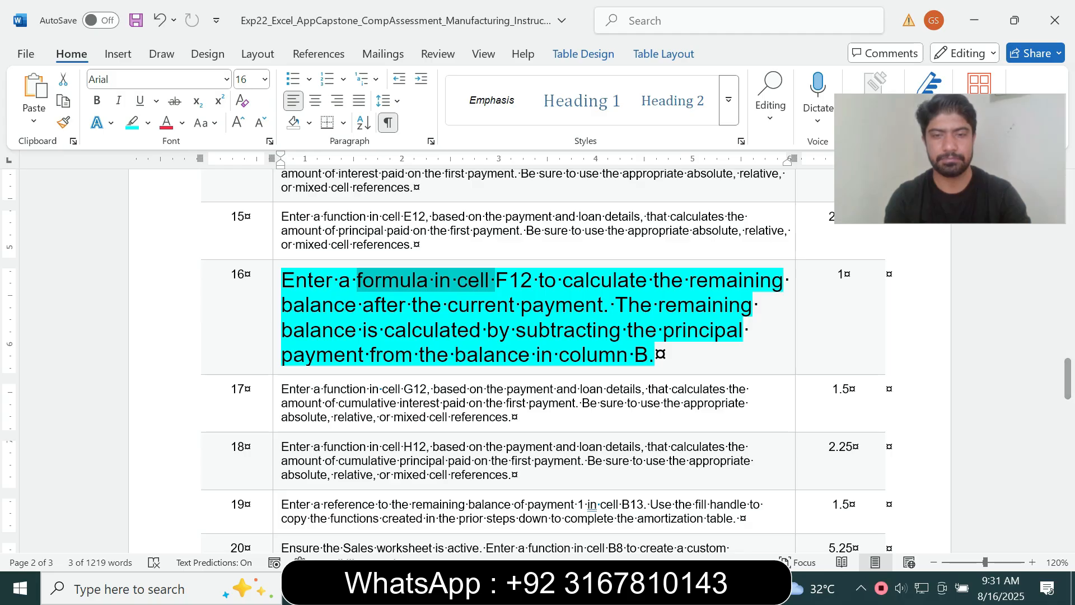
{"action": "key", "text": "alt+Tab"}
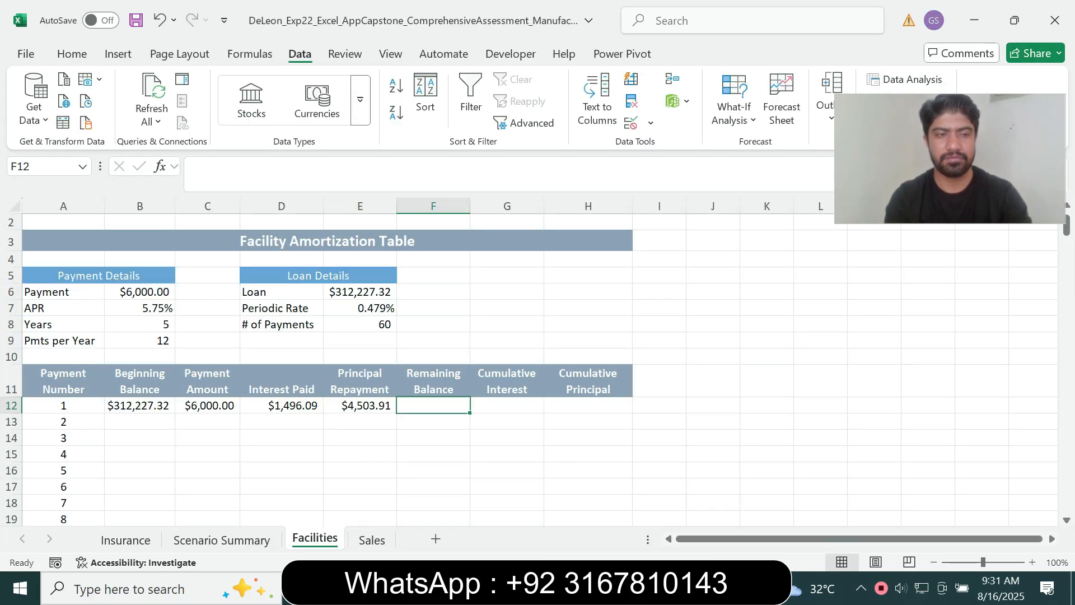
{"action": "type", "text": "="}
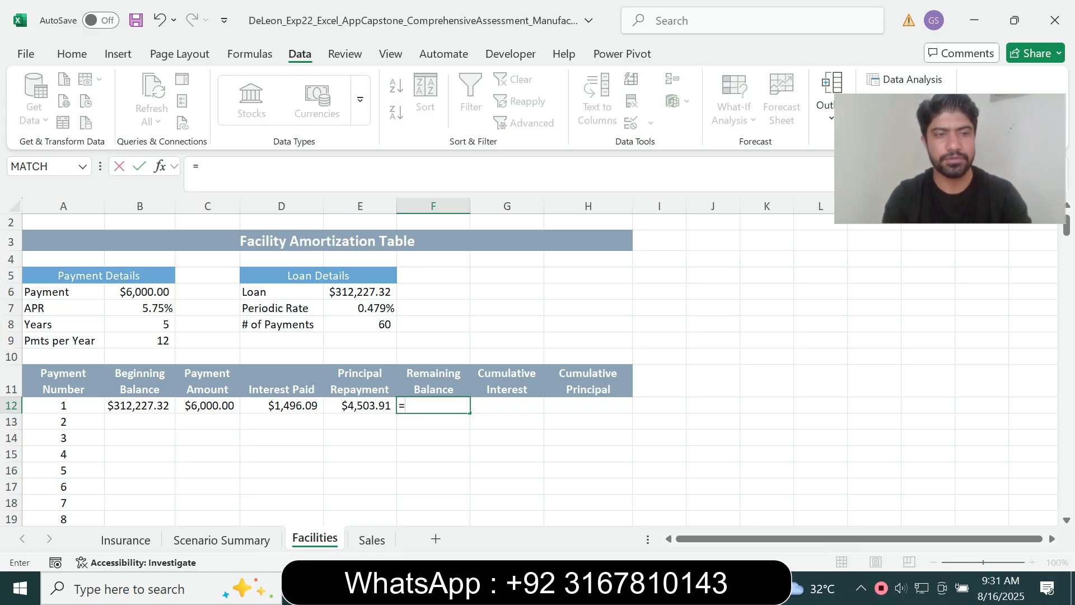
{"action": "left_click", "coordinate": [140, 405]}
{"action": "type", "text": "-"}
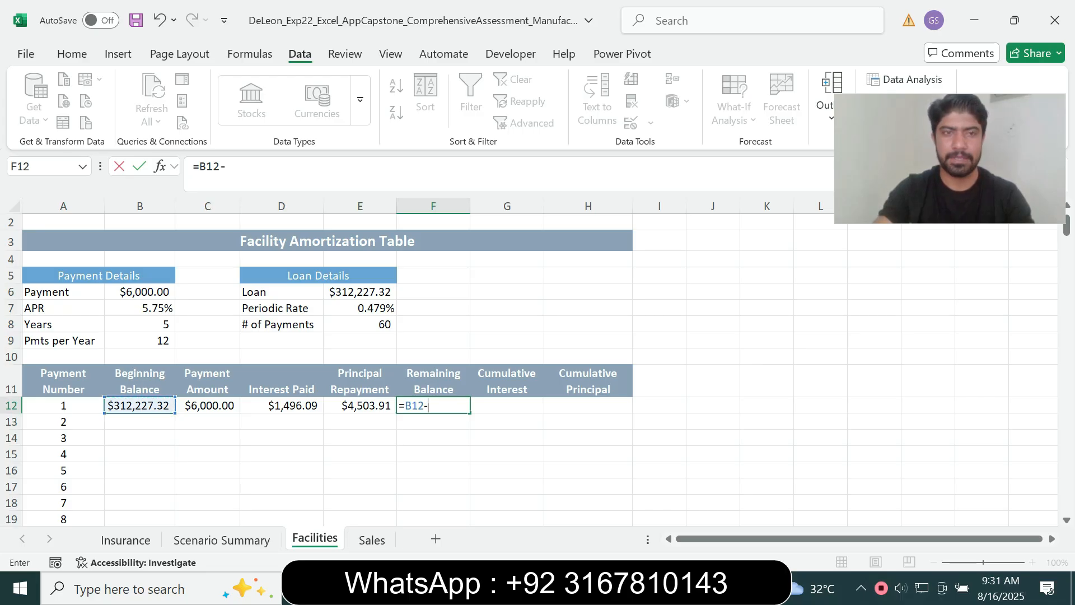
{"action": "key", "text": "Left"}
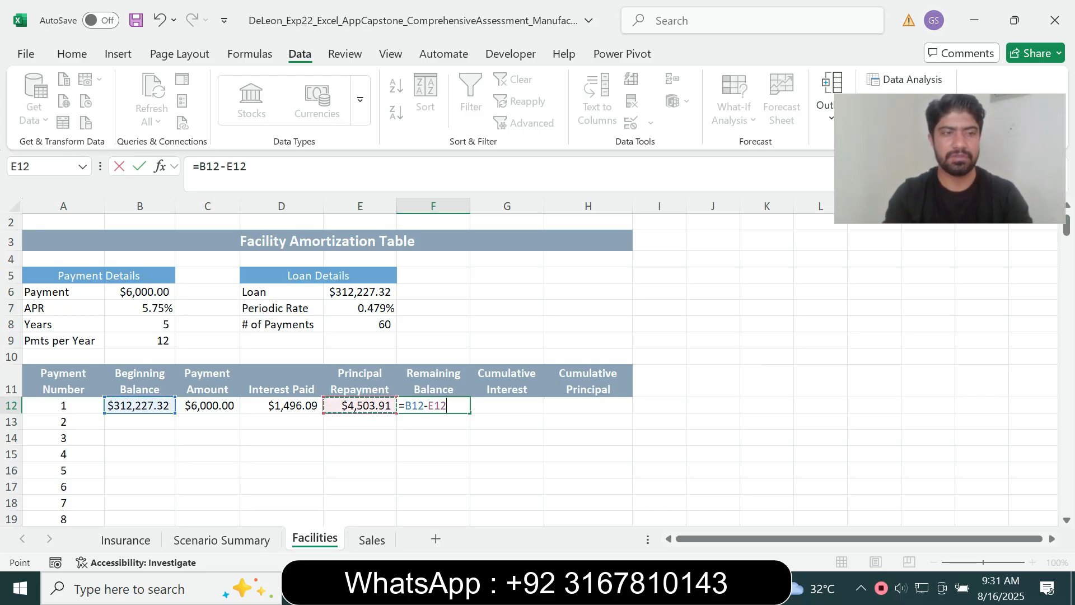
{"action": "key", "text": "Return"}
{"action": "key", "text": "Up"}
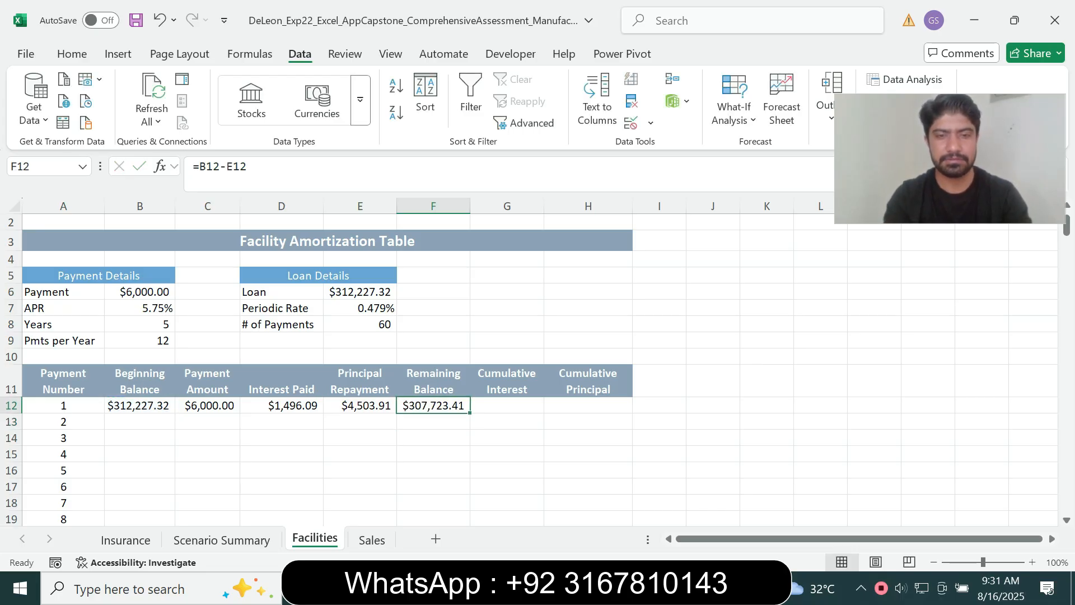
Switch to Word, set the step 16 instruction text to 9 pt and remove its highlighting.
{"action": "key", "text": "alt+Tab"}
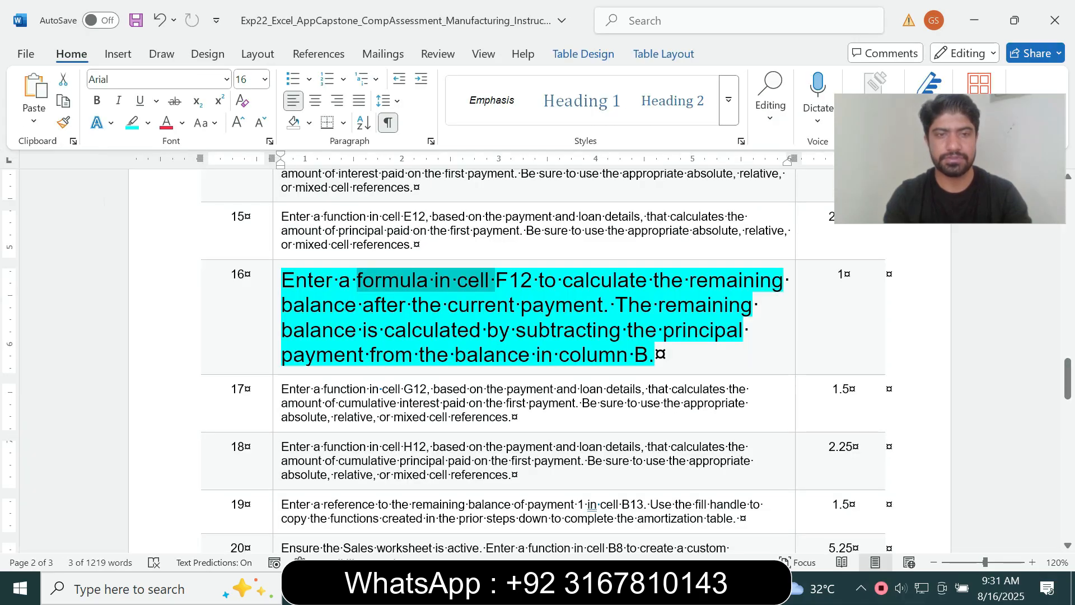
{"action": "left_click", "coordinate": [276, 337]}
{"action": "left_click", "coordinate": [379, 289]}
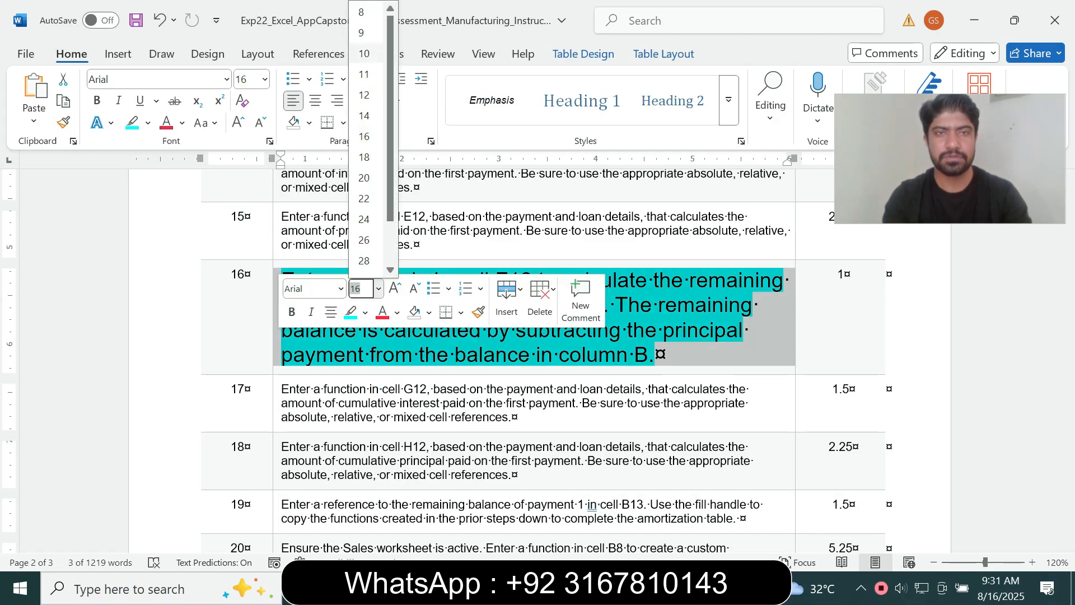
{"action": "left_click", "coordinate": [362, 32]}
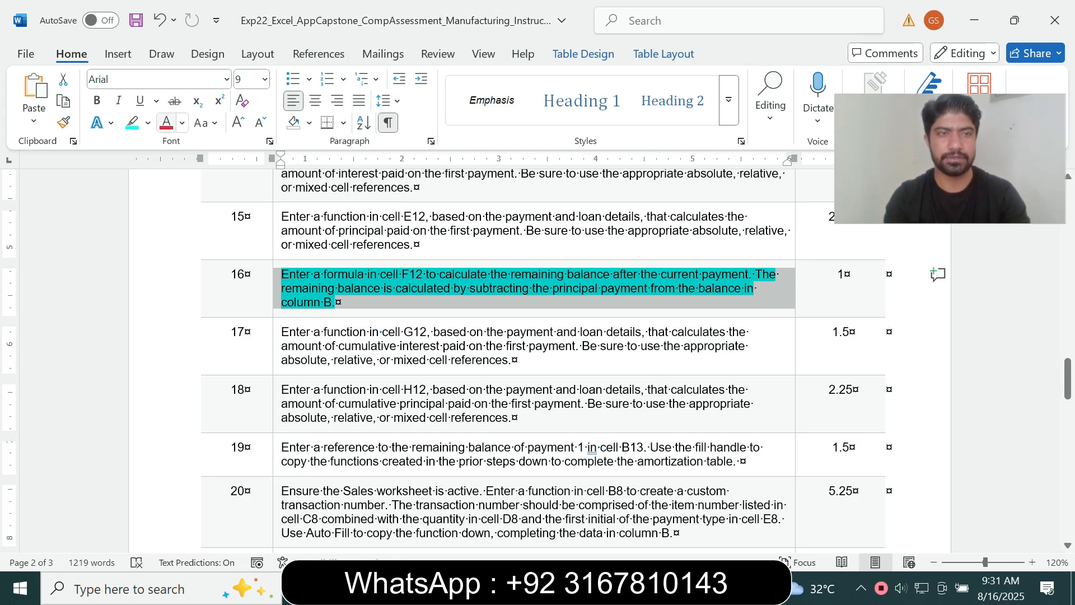
{"action": "left_click", "coordinate": [148, 123]}
{"action": "left_click", "coordinate": [174, 258]}
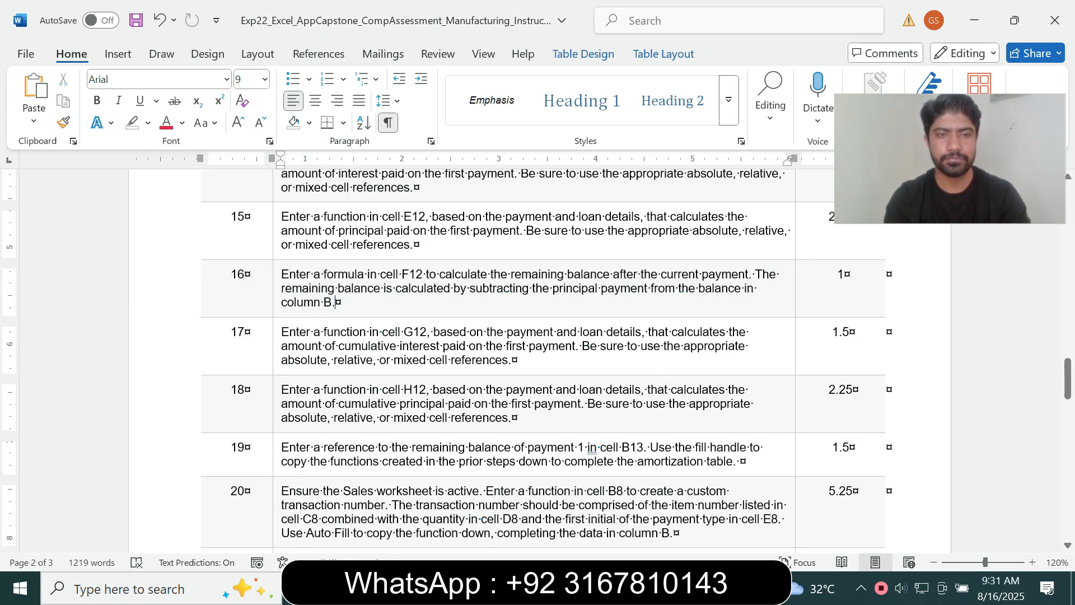
Enlarge the step 17 instruction text to 14 pt and highlight it in turquoise.
{"action": "left_click", "coordinate": [277, 346]}
{"action": "left_click", "coordinate": [374, 313]}
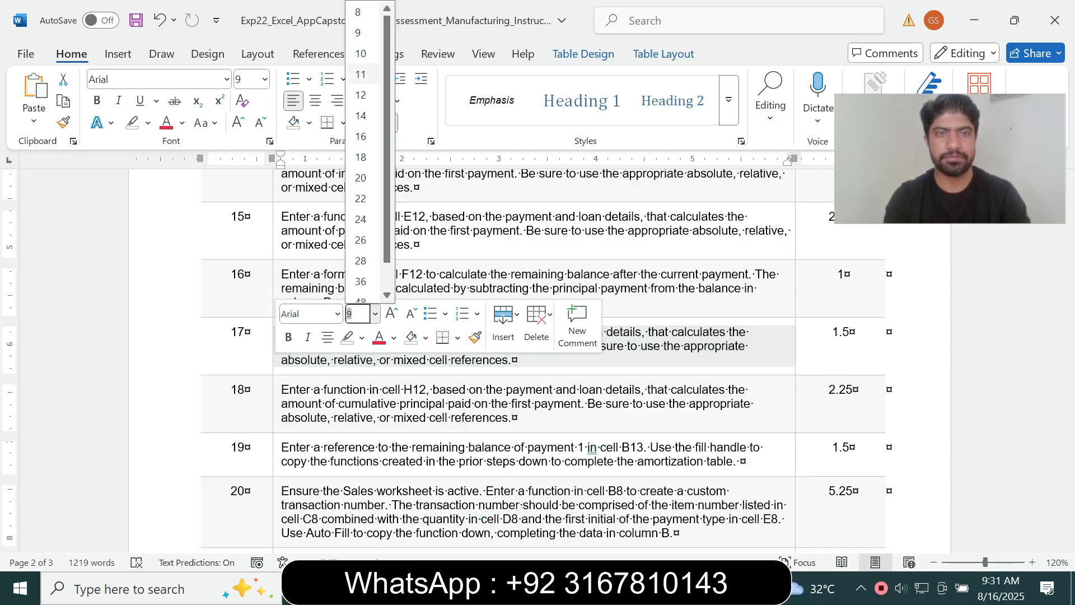
{"action": "left_click", "coordinate": [362, 120]}
{"action": "left_click", "coordinate": [148, 123]}
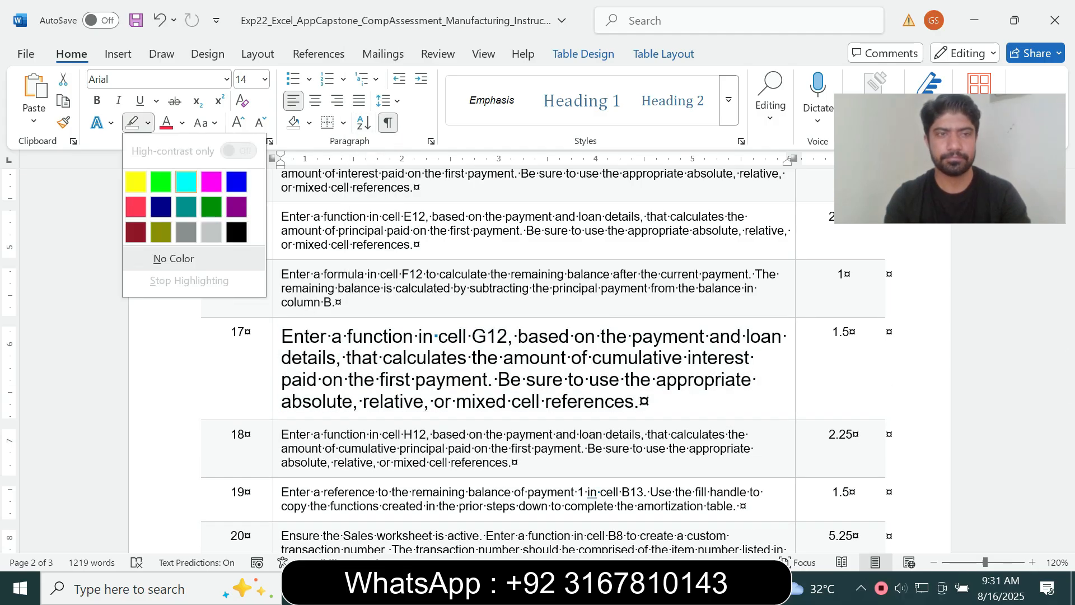
{"action": "left_click", "coordinate": [186, 182]}
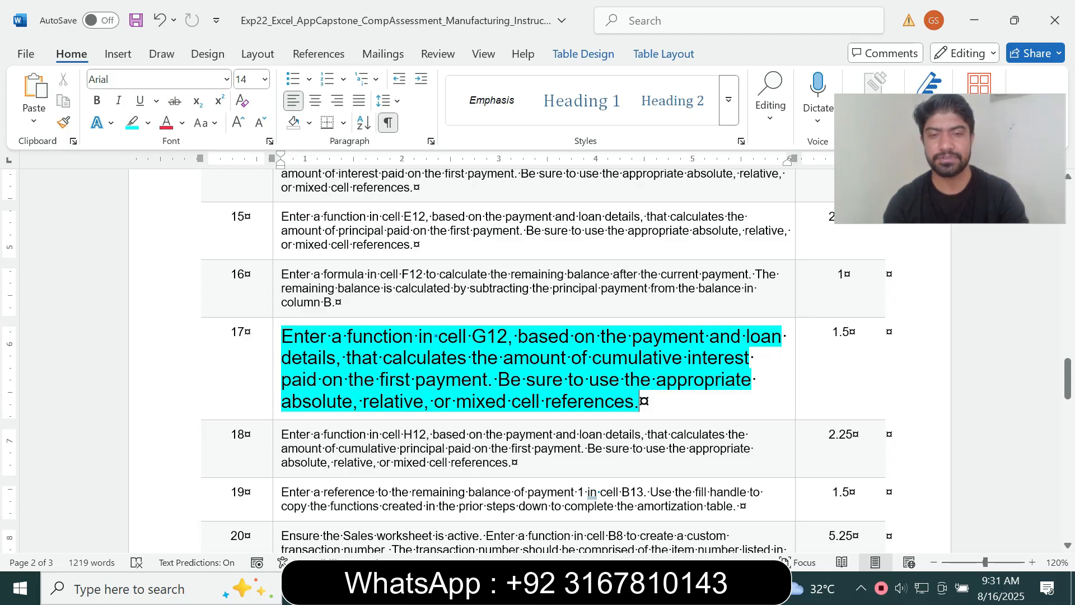
Review the step 17 wording about the cumulative interest function, and select cell G12 on the Facilities worksheet in Excel.
{"action": "left_click", "coordinate": [419, 336]}
{"action": "left_click_drag", "start_coordinate": [413, 336], "coordinate": [511, 336]}
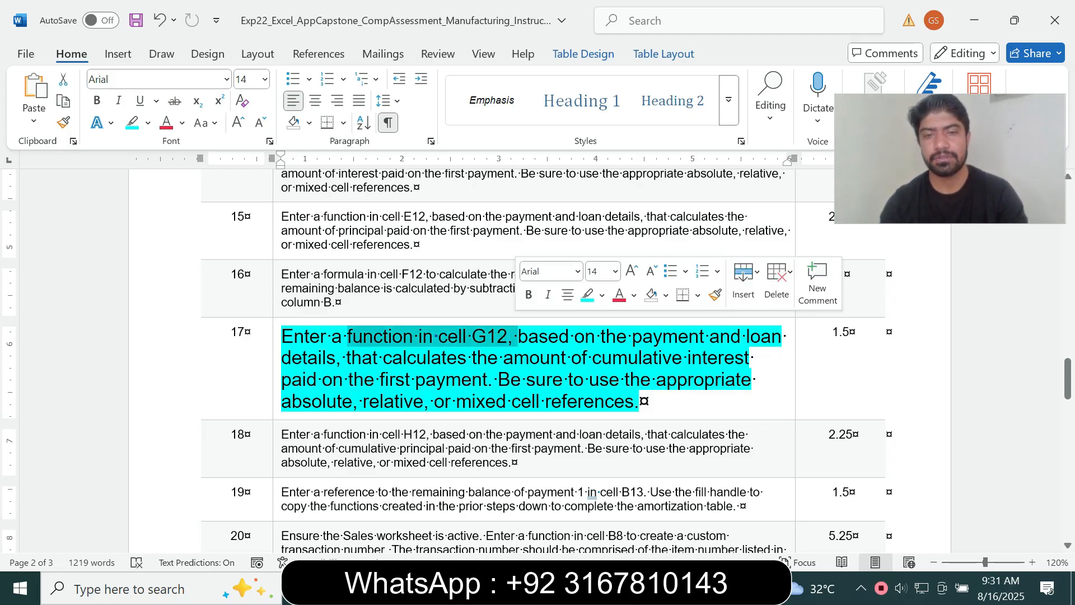
{"action": "key", "text": "alt+Tab"}
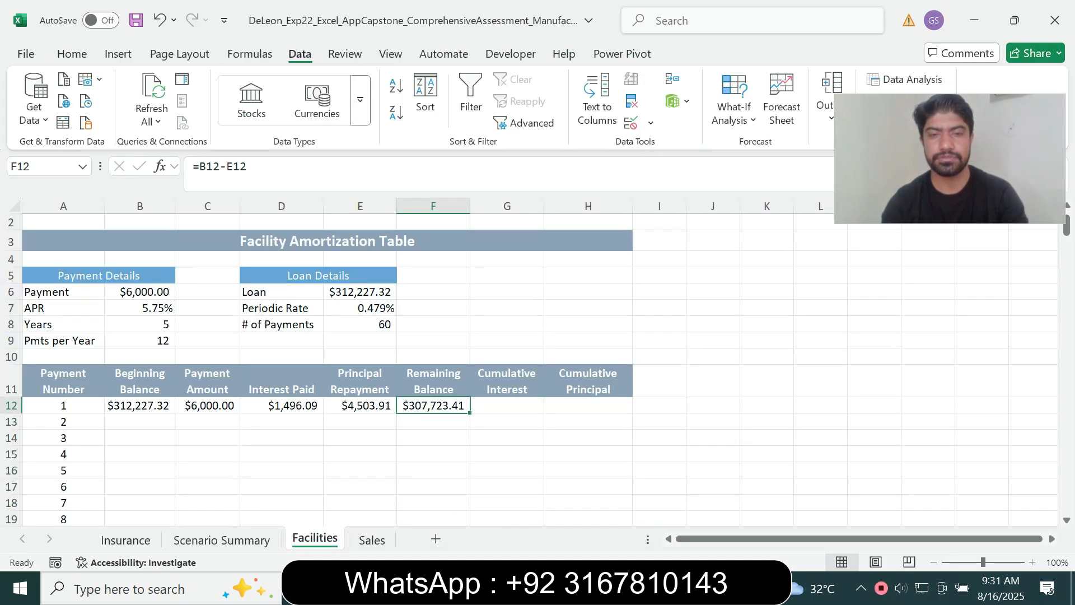
{"action": "left_click", "coordinate": [507, 405]}
{"action": "key", "text": "alt+Tab"}
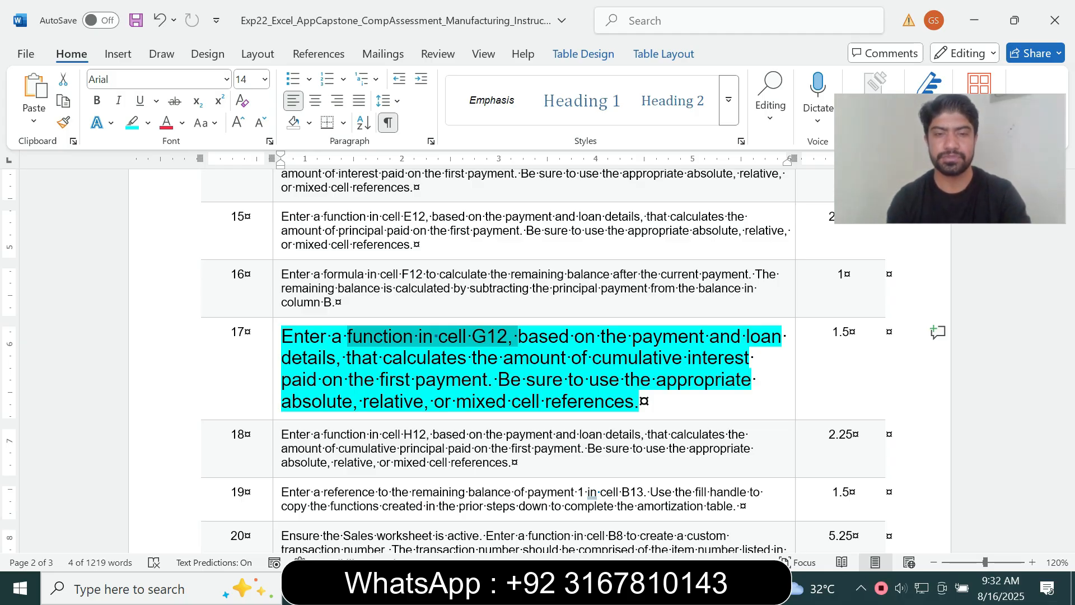
{"action": "key", "text": "alt+Tab"}
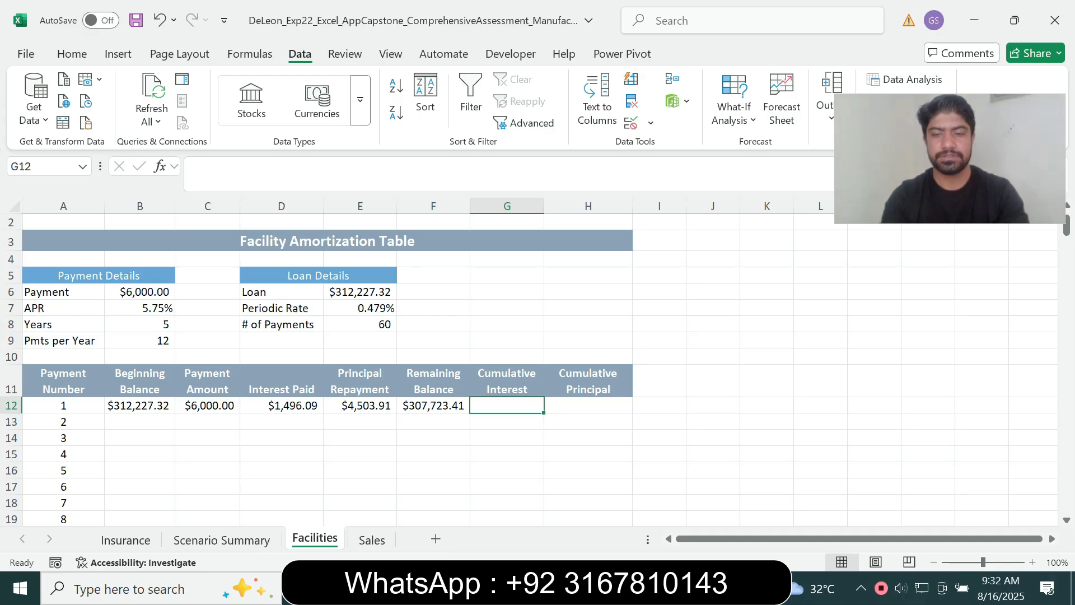
Start a CUMIPMT function in G12 with E$7 as the rate and E$8 as the number of periods.
{"action": "type", "text": "="}
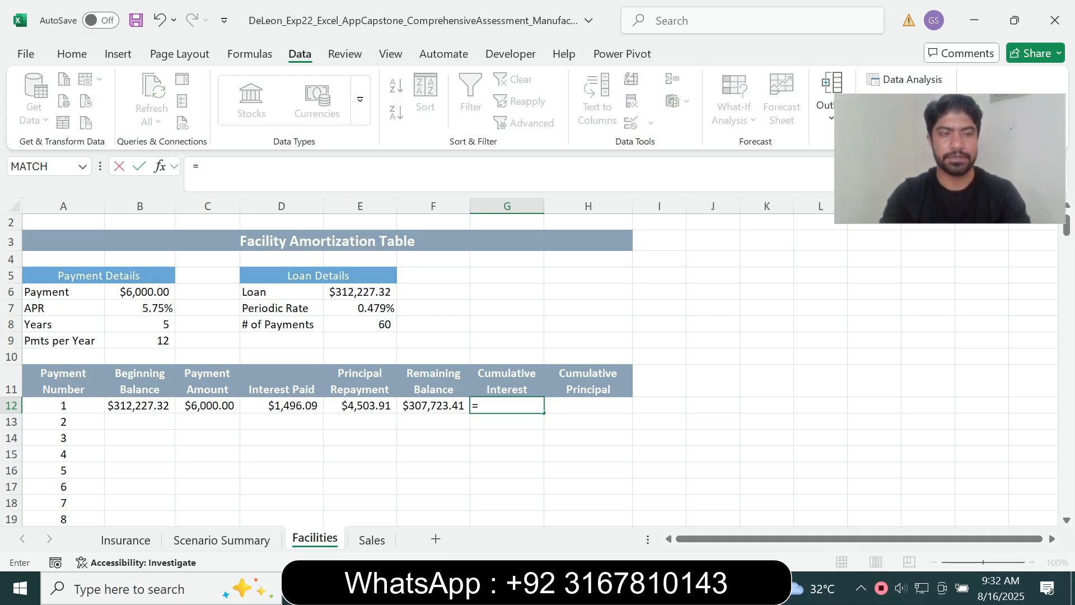
{"action": "type", "text": "cum"}
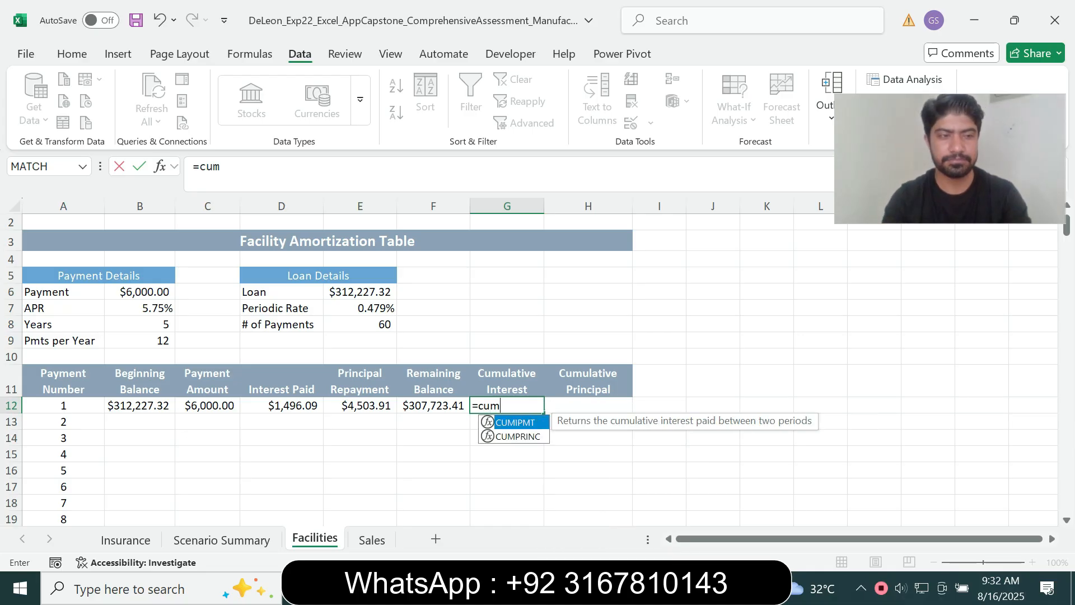
{"action": "key", "text": "Tab"}
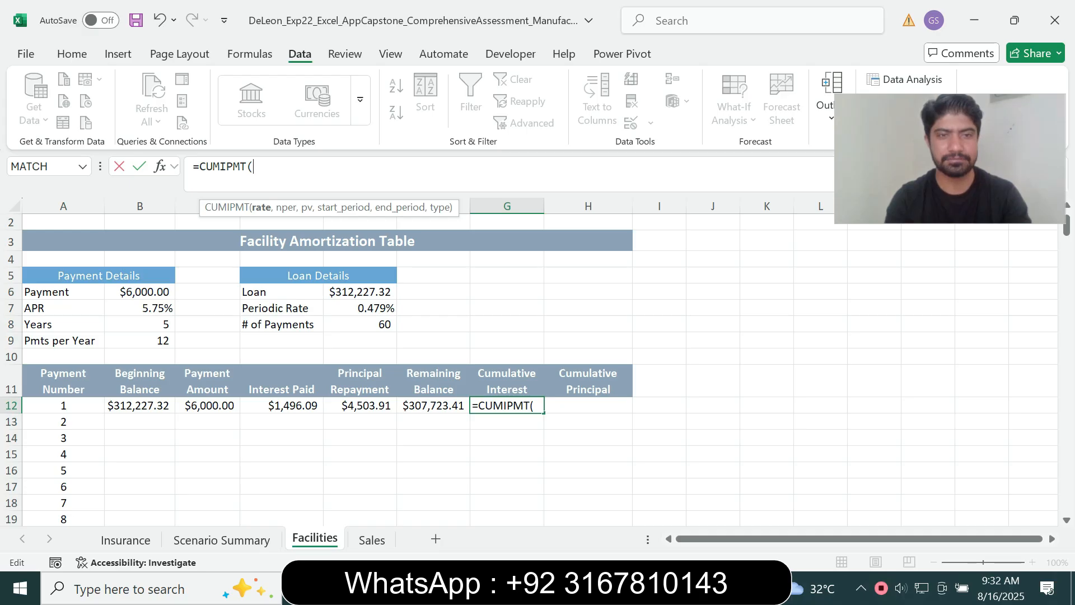
{"action": "left_click", "coordinate": [359, 324]}
{"action": "left_click", "coordinate": [359, 307]}
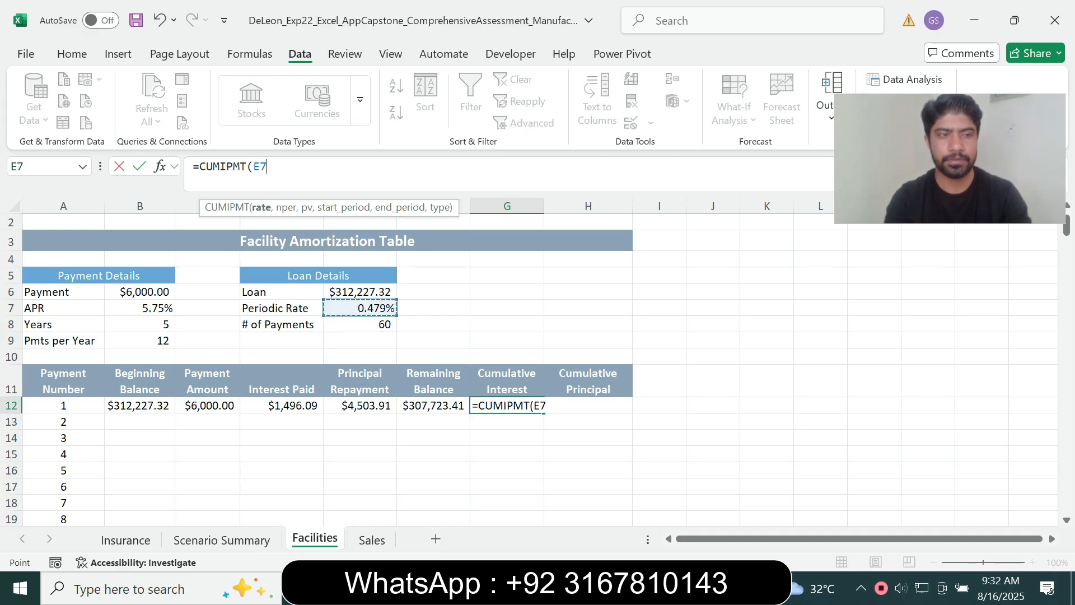
{"action": "key", "text": "F4"}
{"action": "key", "text": "F4"}
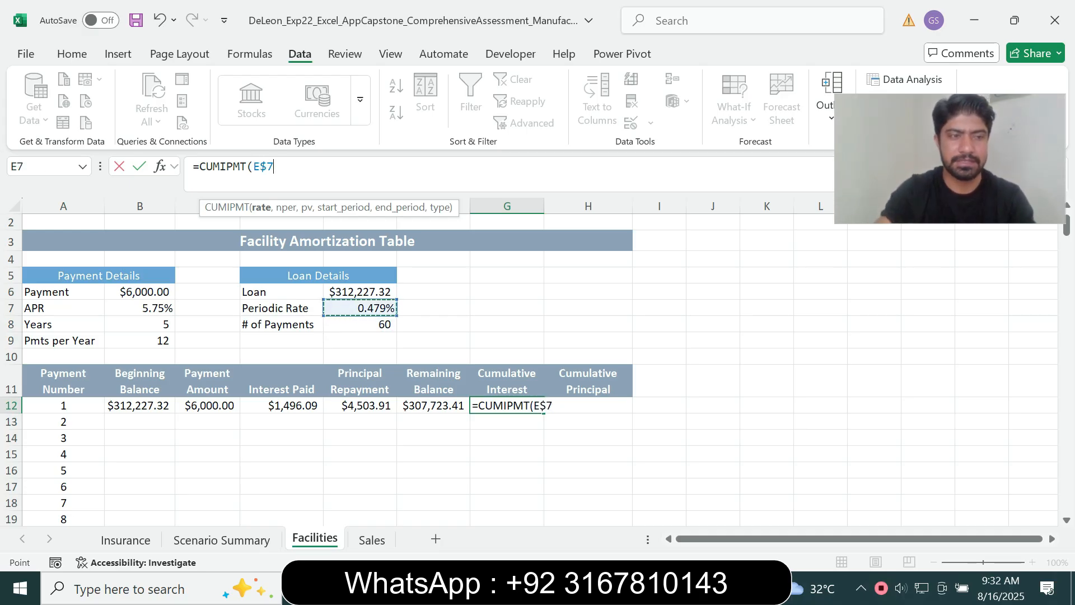
{"action": "type", "text": ","}
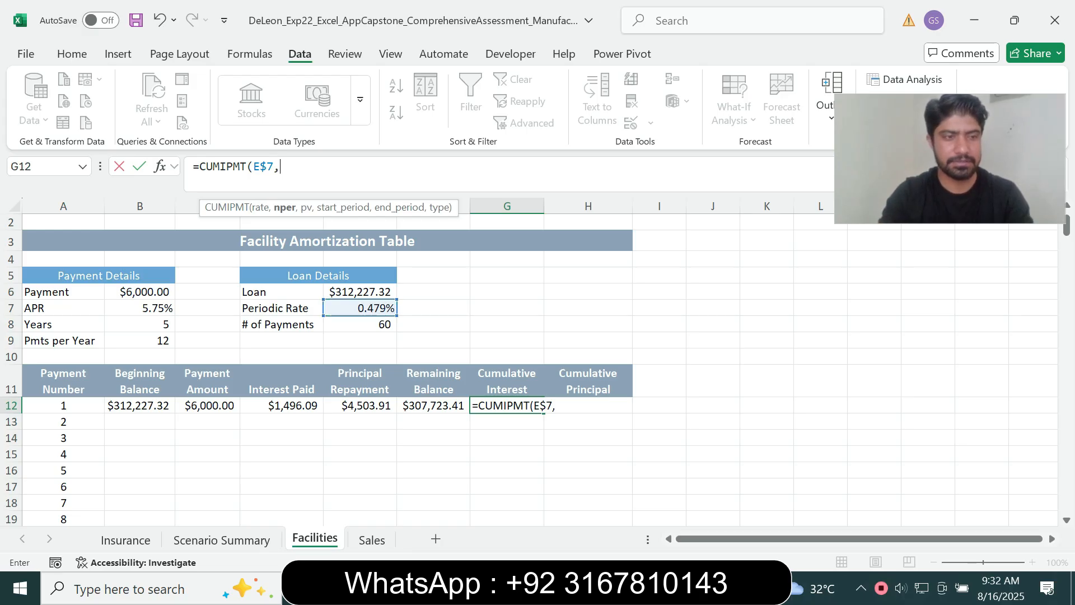
{"action": "type", "text": "E$8"}
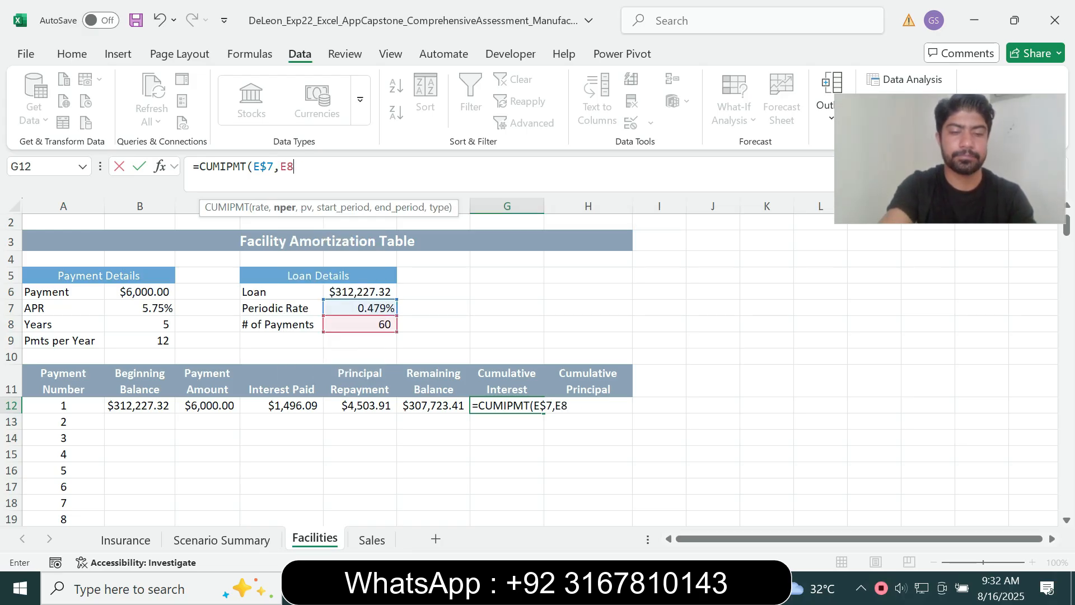
{"action": "type", "text": ","}
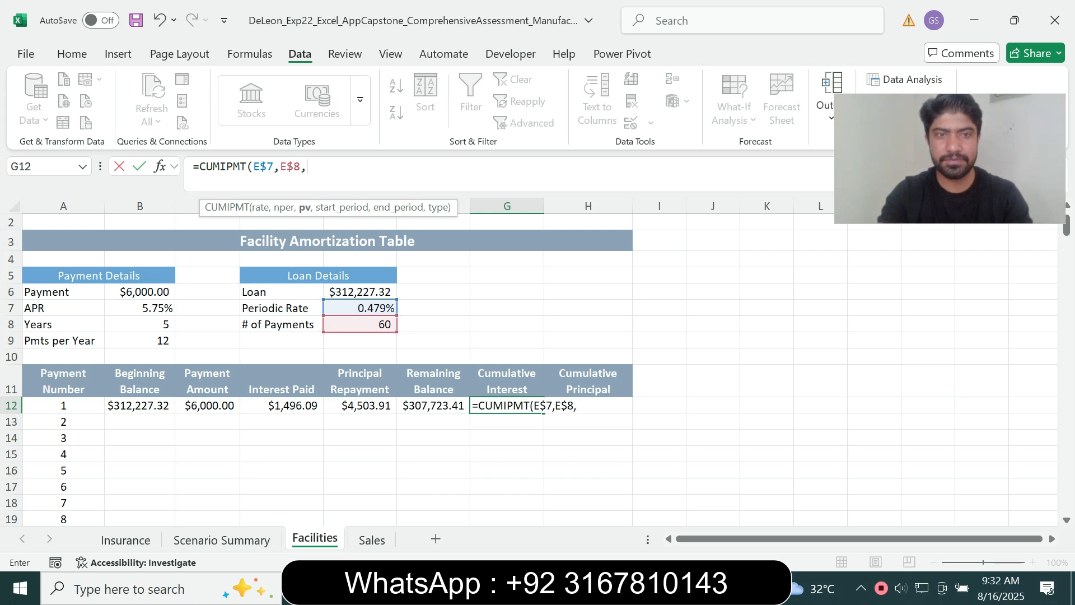
Finish the G12 formula as =CUMIPMT(E$7,E$8,E$6,A12,$A$71,0), with the loan as present value and end-of-period payments.
{"action": "left_click", "coordinate": [359, 292]}
{"action": "key", "text": "F4"}
{"action": "key", "text": "F4"}
{"action": "type", "text": ","}
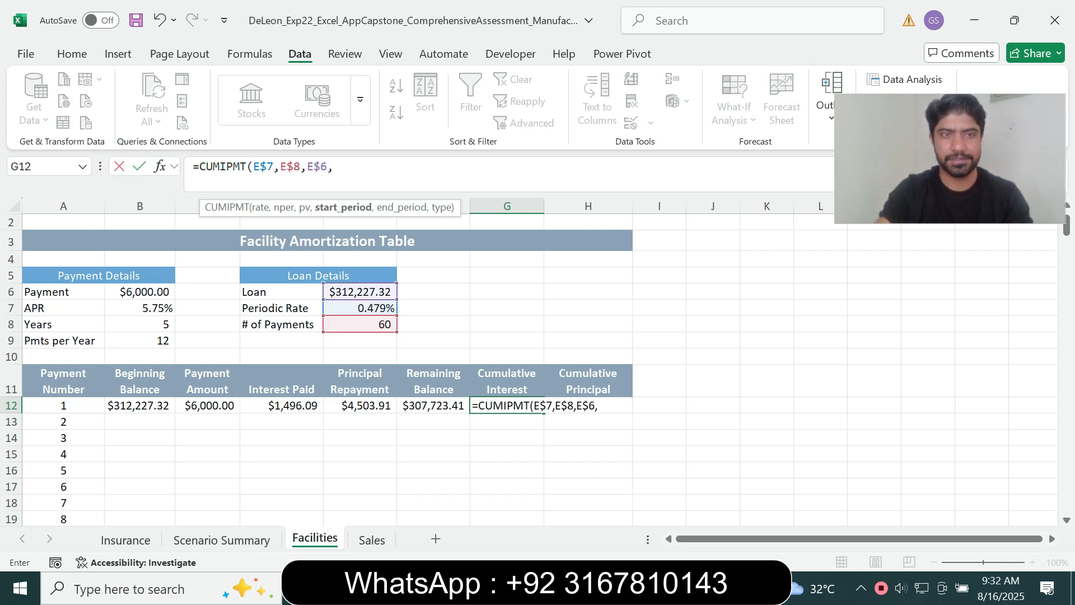
{"action": "left_click", "coordinate": [64, 405]}
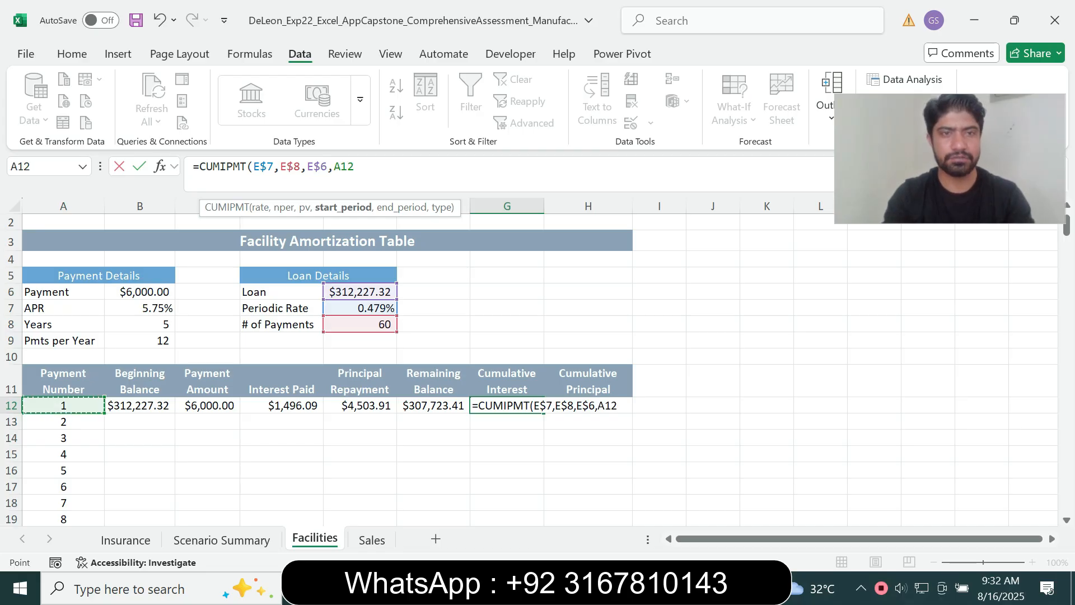
{"action": "type", "text": ","}
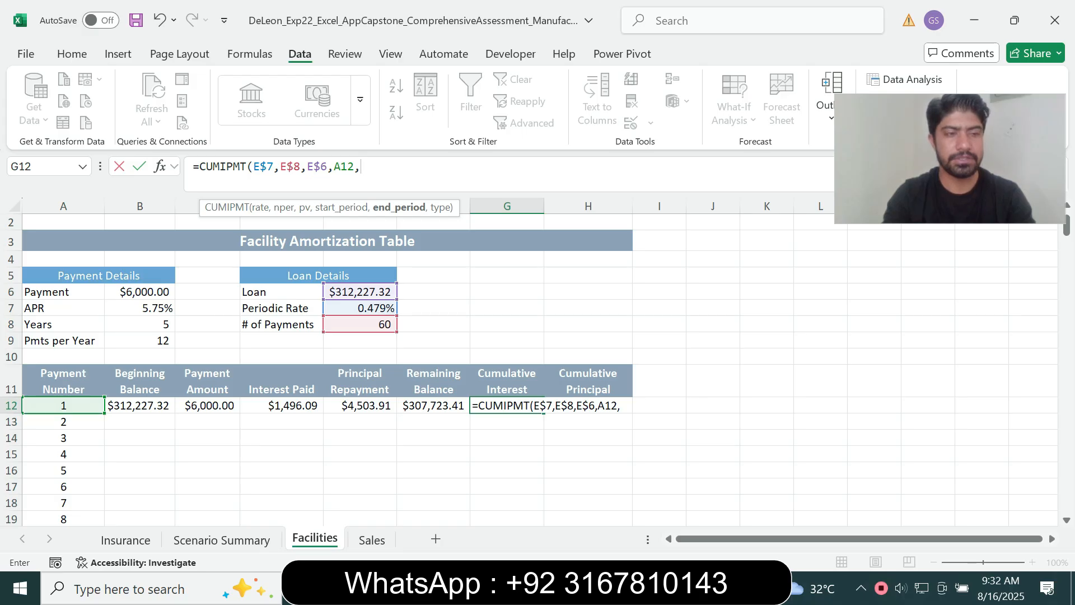
{"action": "type", "text": "A71"}
{"action": "key", "text": "F4"}
{"action": "type", "text": ",0"}
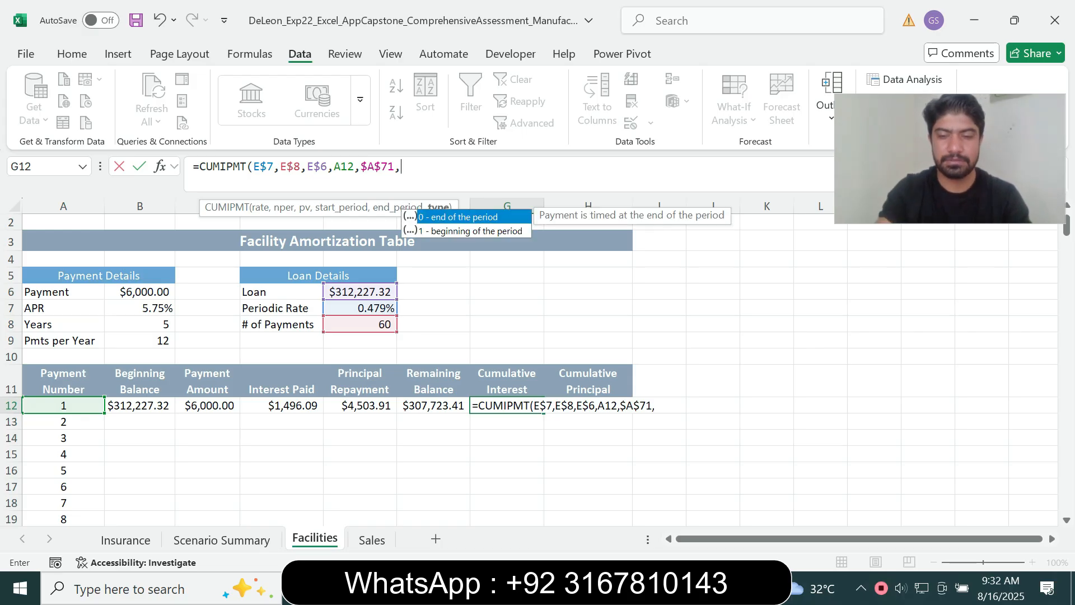
{"action": "type", "text": ")"}
{"action": "key", "text": "Return"}
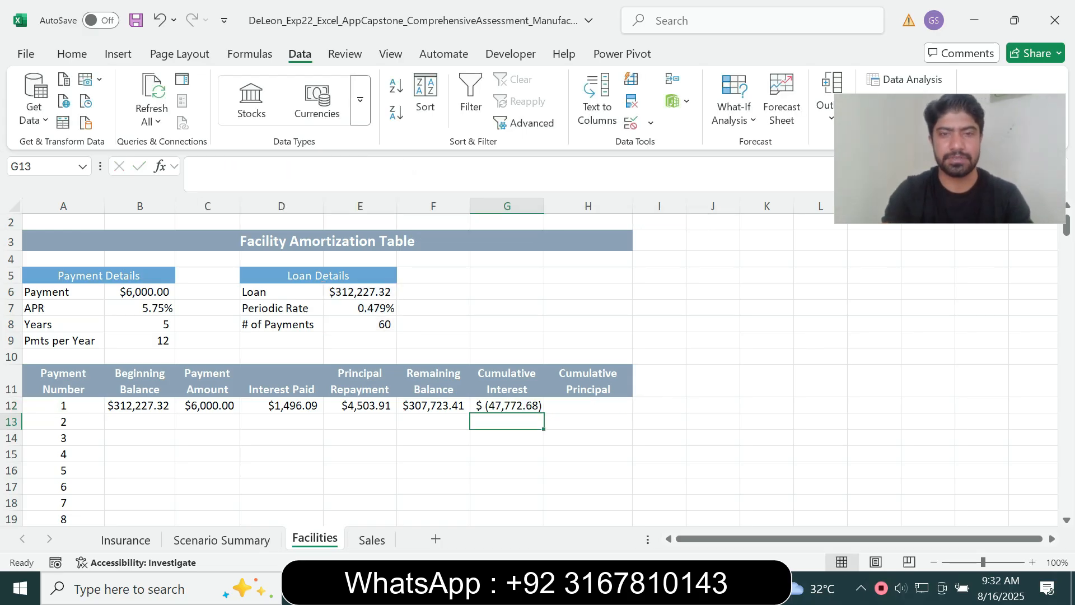
Add a minus sign before the CUMIPMT function in G12 to reverse the sign of the cumulative interest.
{"action": "left_click", "coordinate": [506, 405]}
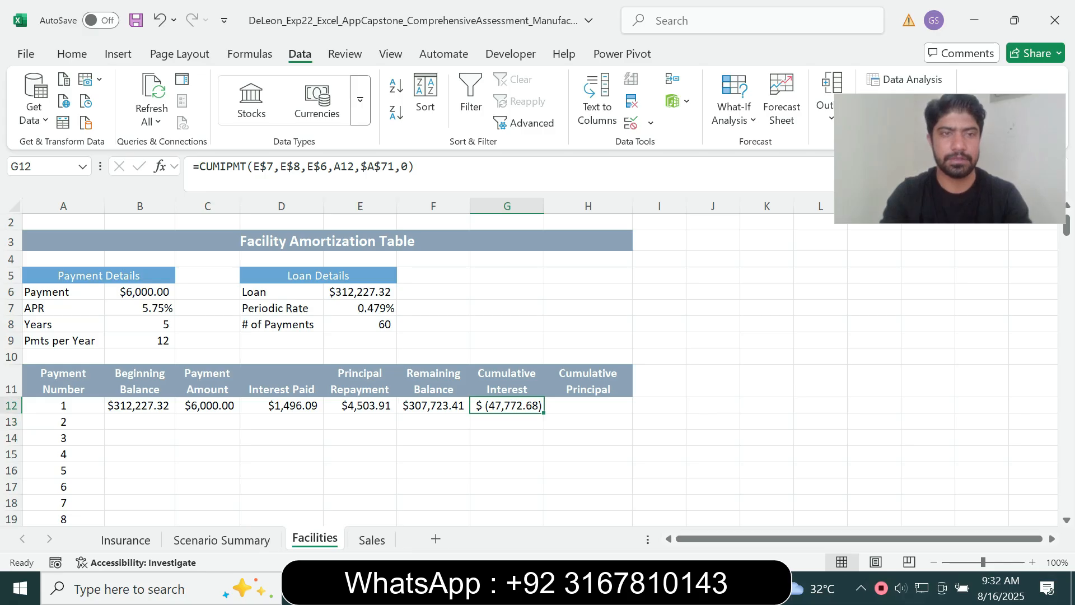
{"action": "left_click", "coordinate": [199, 167]}
{"action": "type", "text": "-"}
{"action": "key", "text": "Return"}
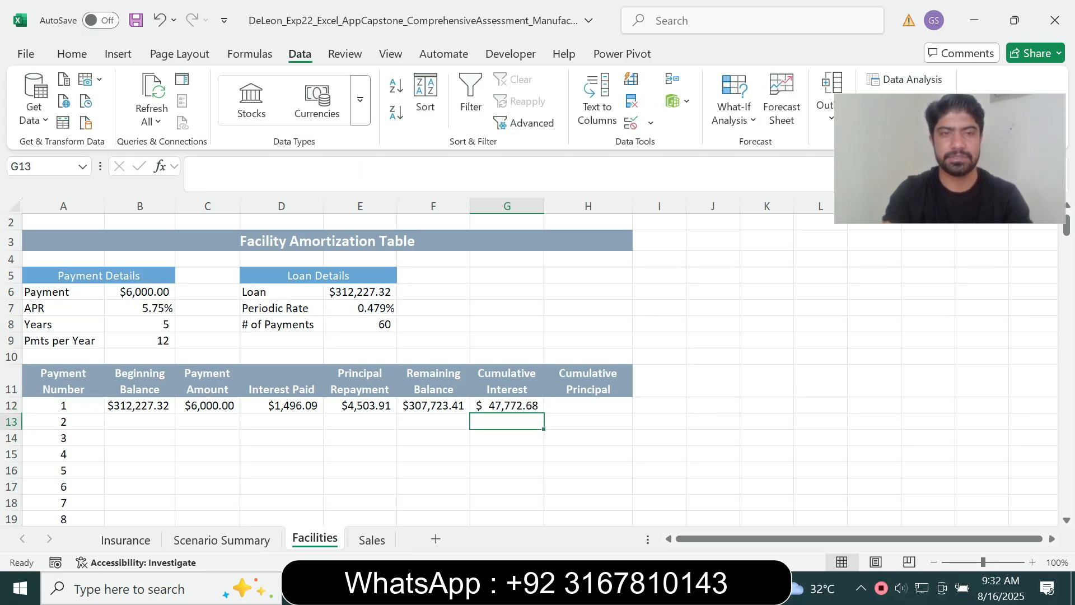
Switch to the Word instructions, set the step 17 text back to 9 pt and remove its highlight.
{"action": "key", "text": "alt+Tab"}
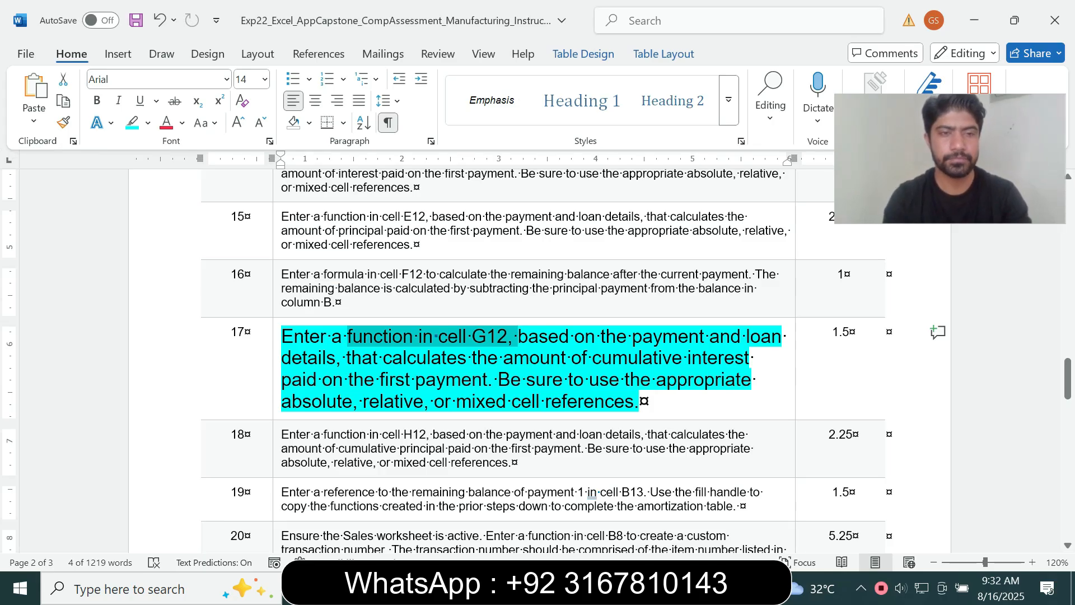
{"action": "left_click", "coordinate": [281, 401]}
{"action": "left_click", "coordinate": [277, 400]}
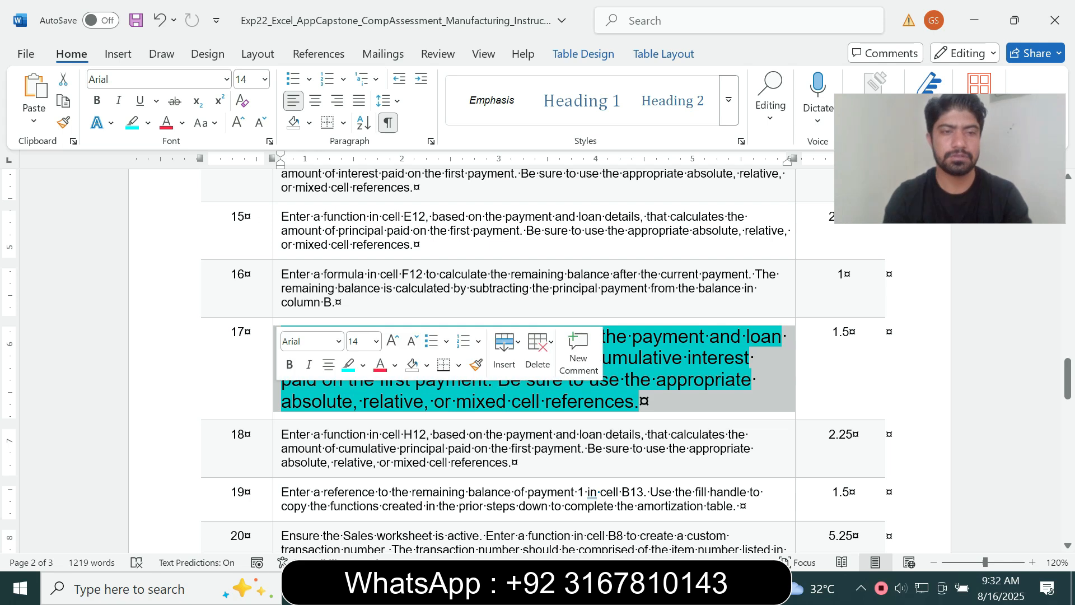
{"action": "left_click", "coordinate": [376, 341]}
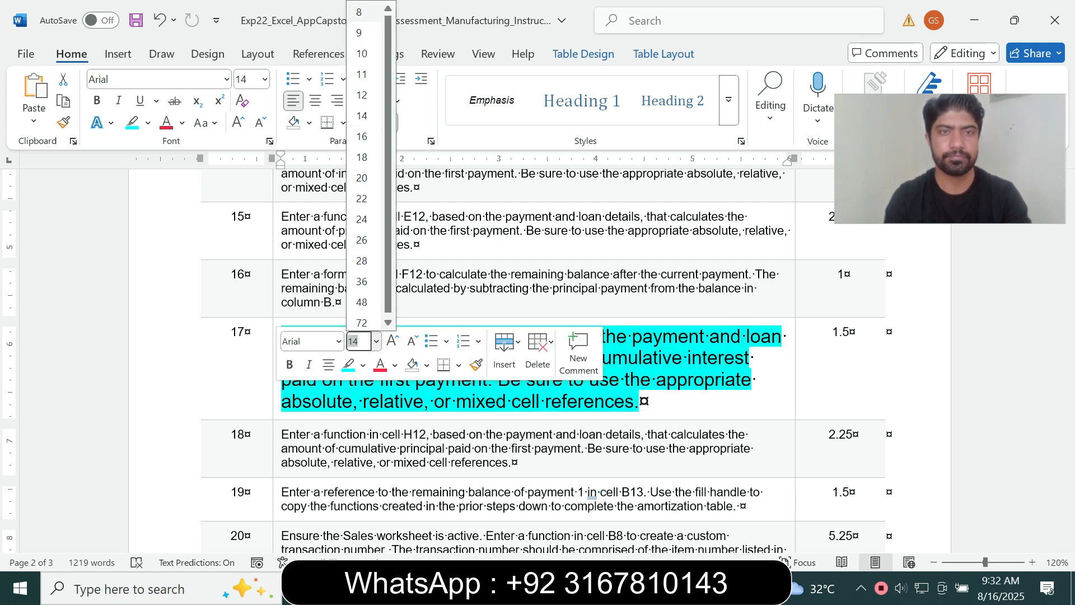
{"action": "left_click", "coordinate": [361, 33]}
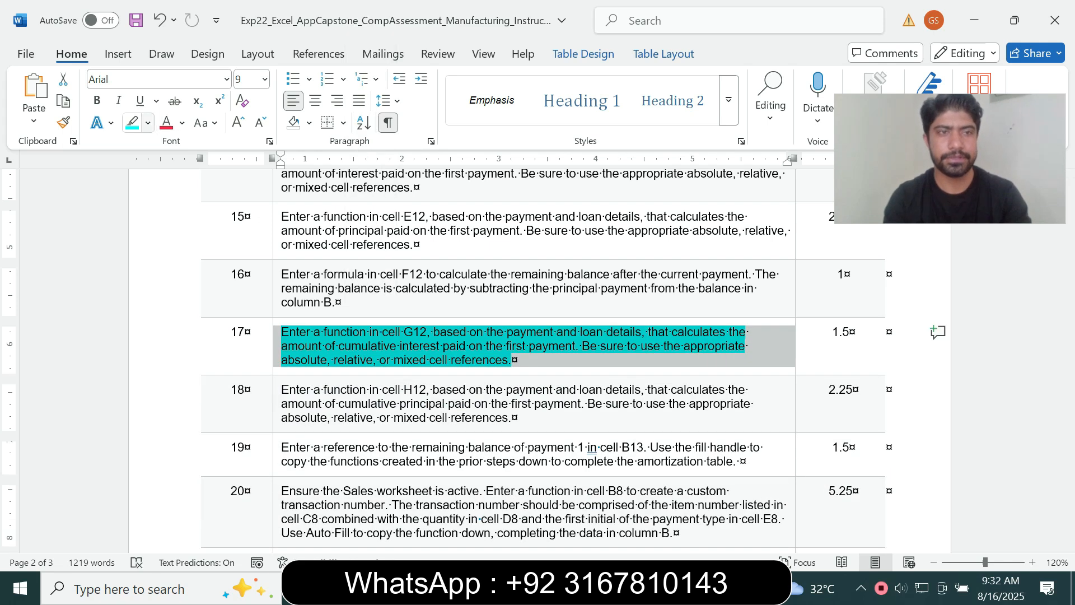
{"action": "left_click", "coordinate": [148, 122]}
{"action": "left_click", "coordinate": [174, 258]}
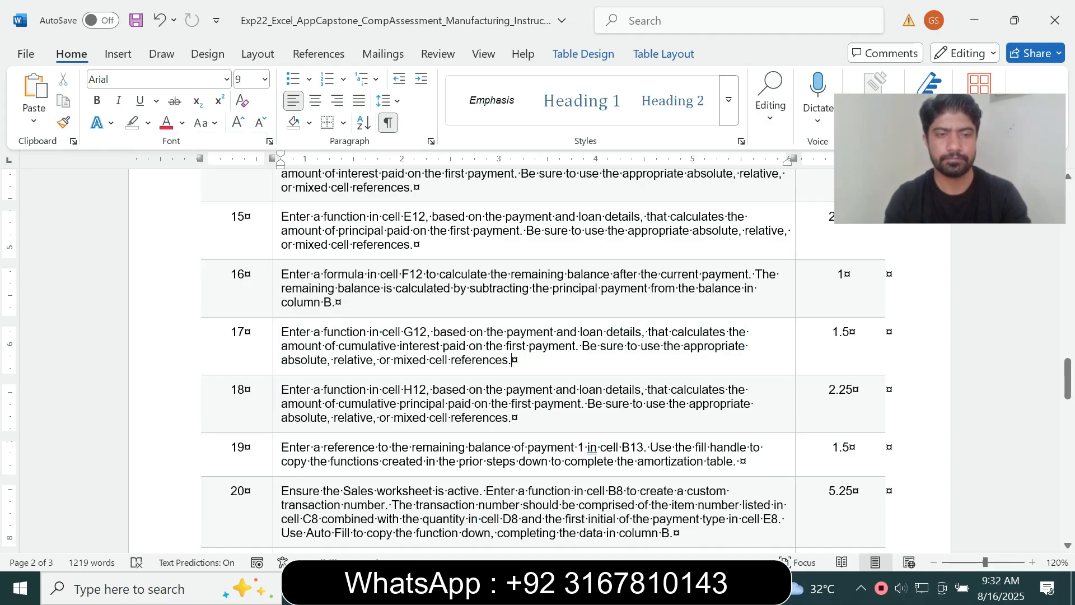
Enlarge the step 18 text about cumulative principal to 14 pt and highlight it in turquoise.
{"action": "left_click", "coordinate": [277, 413]}
{"action": "left_click", "coordinate": [379, 355]}
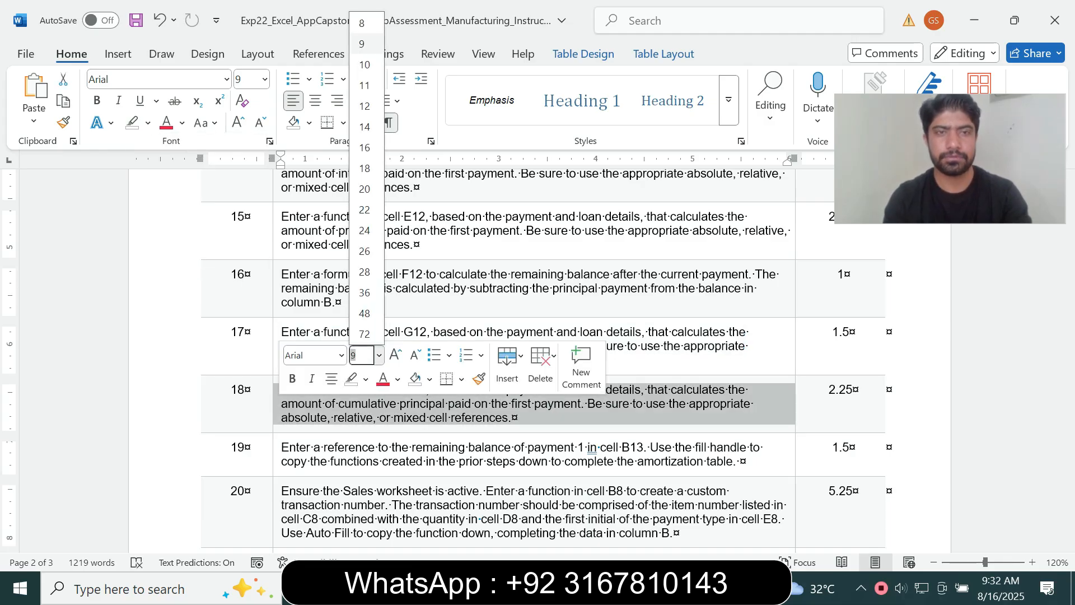
{"action": "left_click", "coordinate": [364, 127]}
{"action": "left_click", "coordinate": [148, 123]}
{"action": "left_click", "coordinate": [185, 182]}
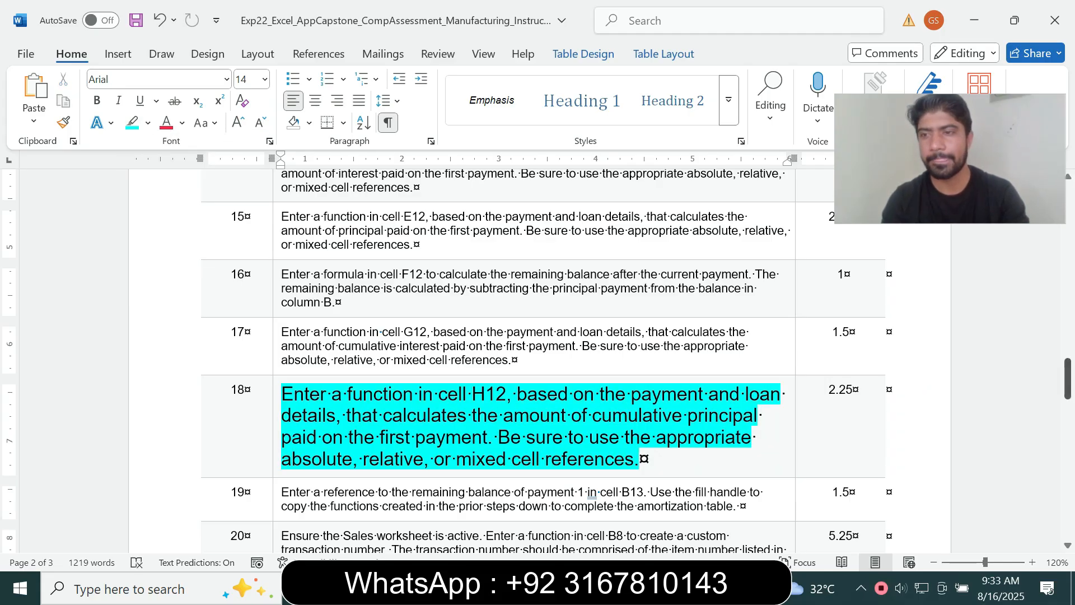
{"action": "left_click_drag", "start_coordinate": [1067, 379], "coordinate": [1067, 393]}
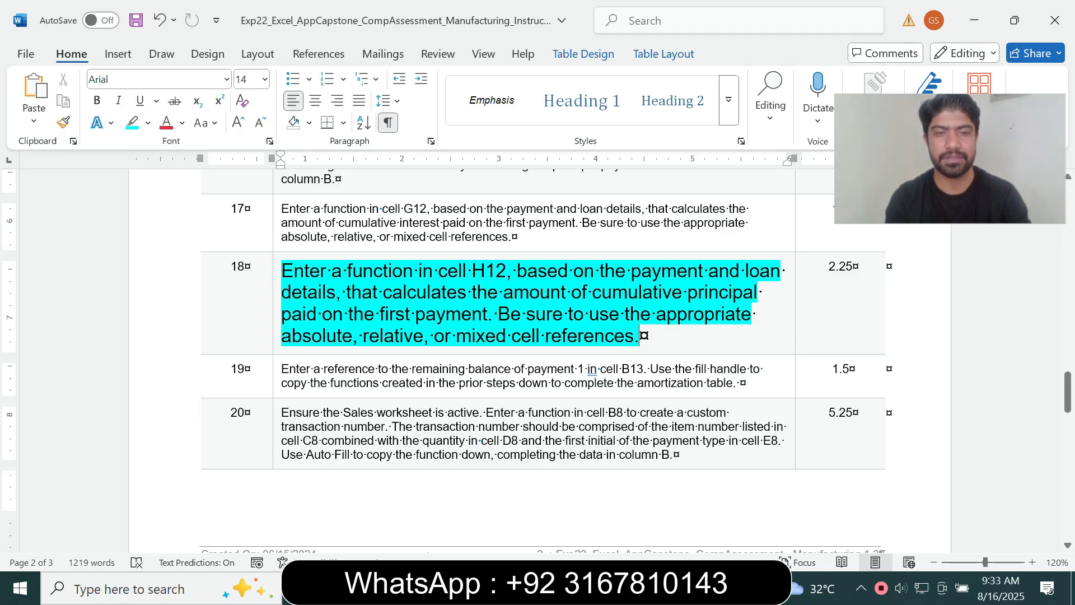
{"action": "left_click_drag", "start_coordinate": [281, 271], "coordinate": [470, 271]}
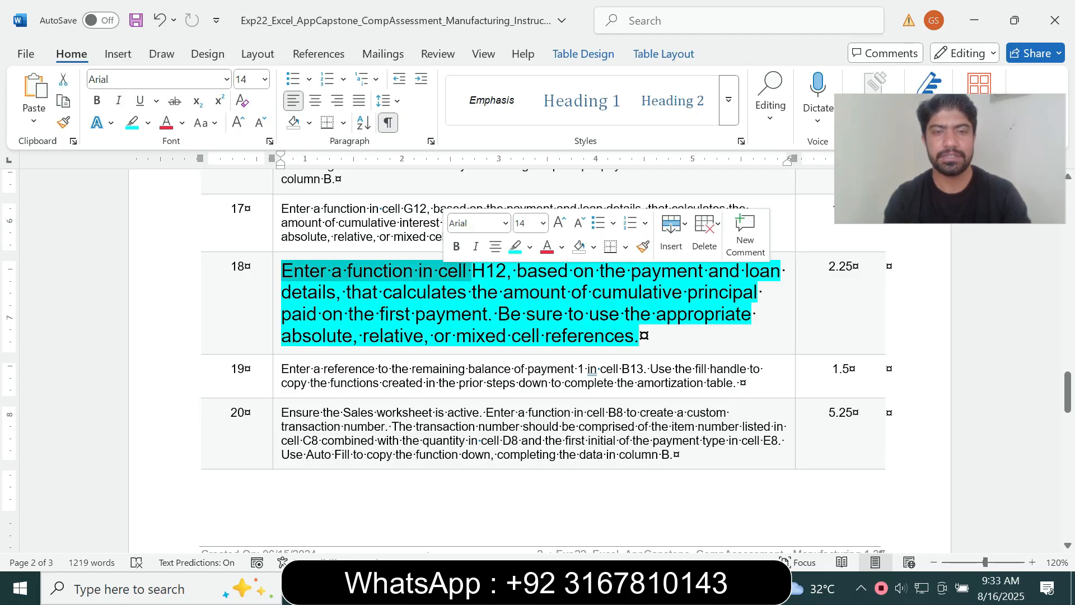
Switch to Excel and start a CUMPRINC function with a leading minus sign in H12 of the Facilities worksheet.
{"action": "key", "text": "alt+Tab"}
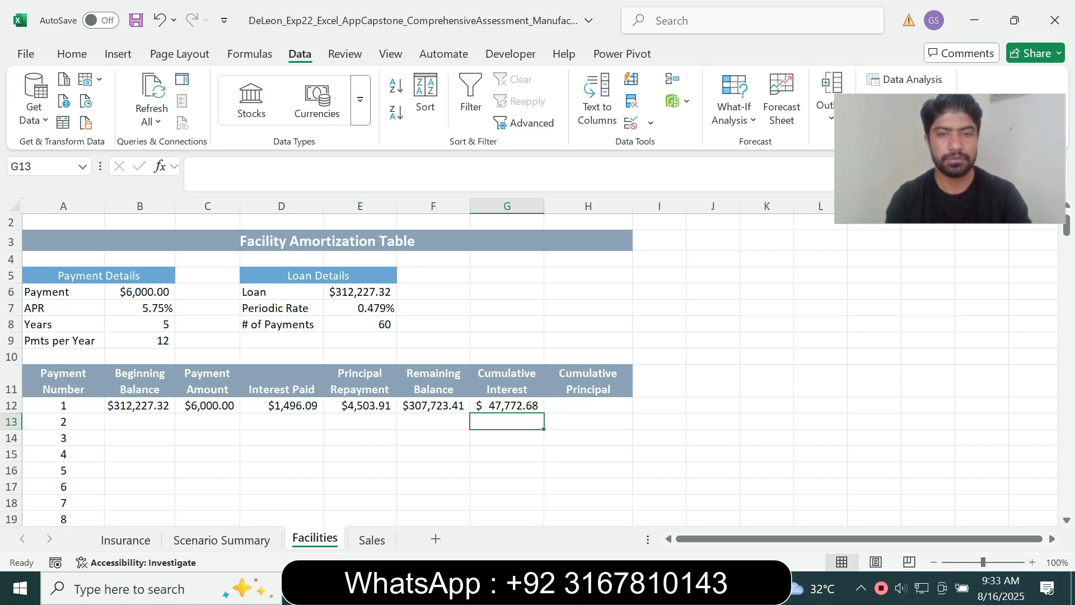
{"action": "left_click", "coordinate": [588, 406]}
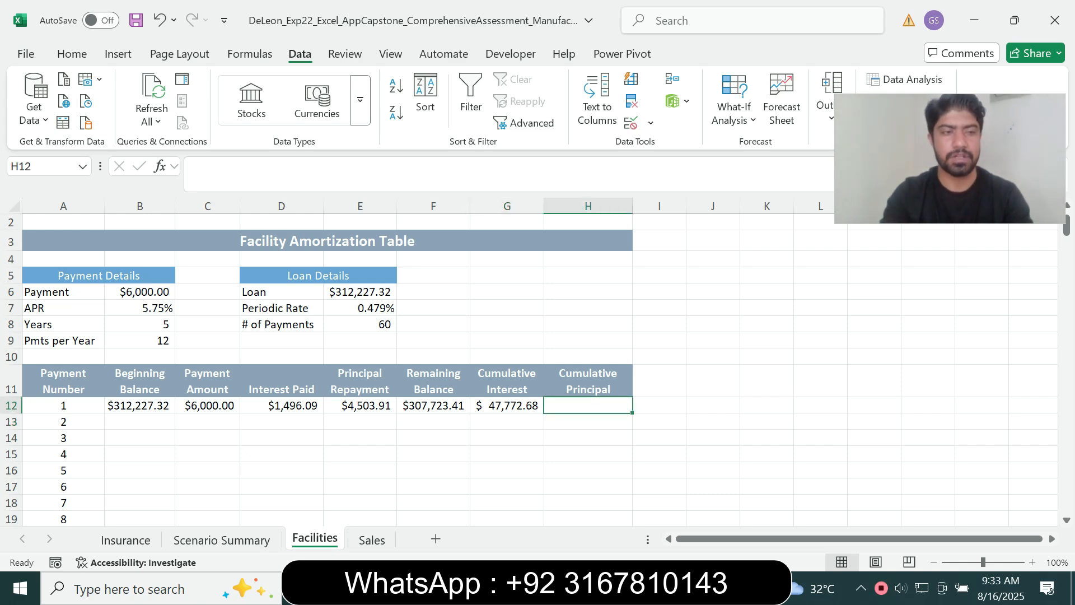
{"action": "type", "text": "="}
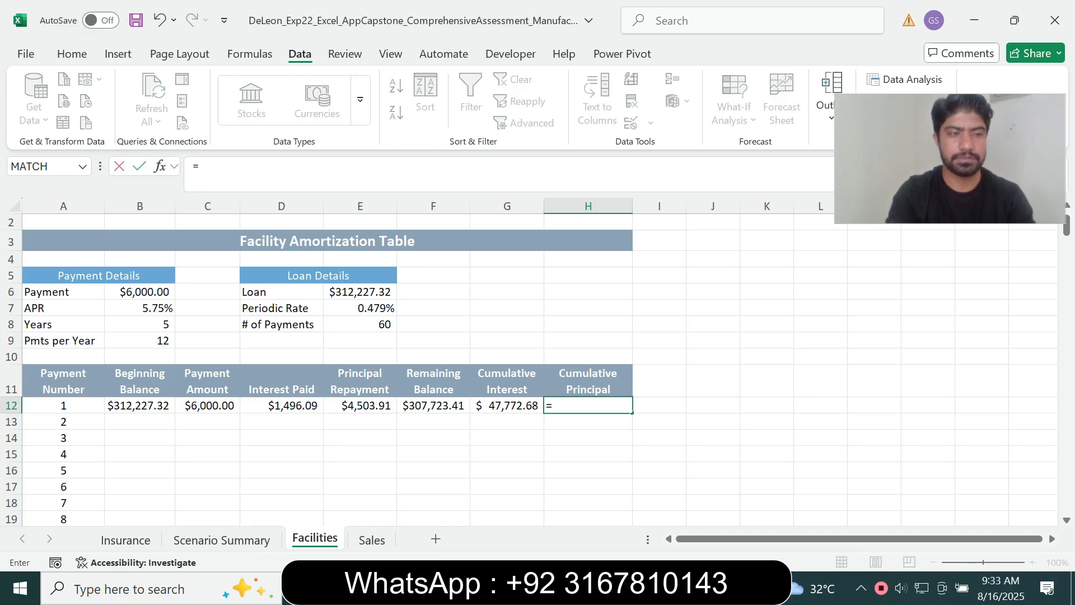
{"action": "type", "text": "c"}
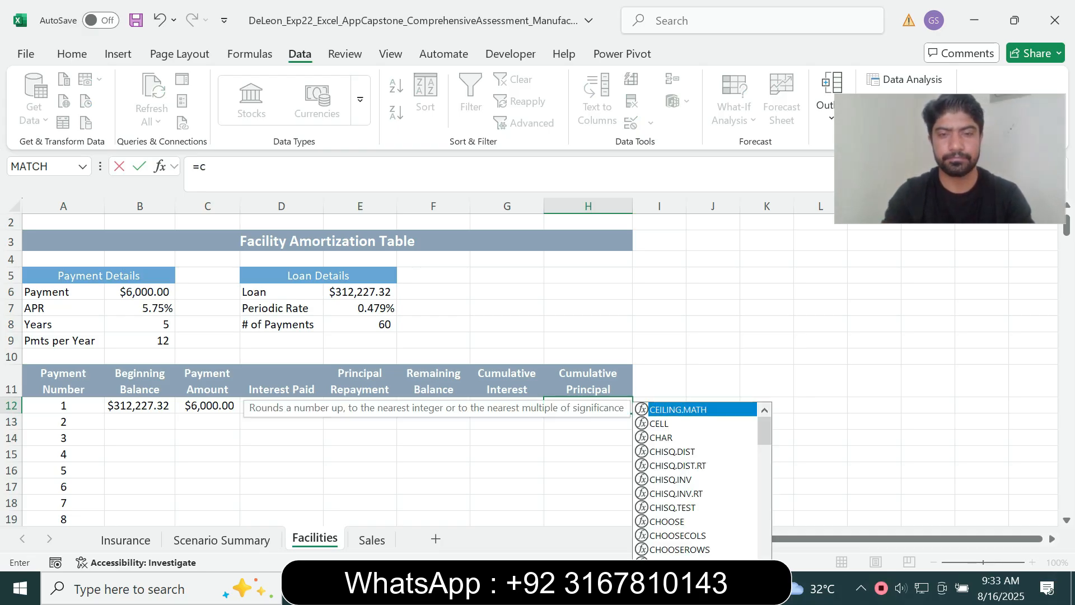
{"action": "type", "text": "um"}
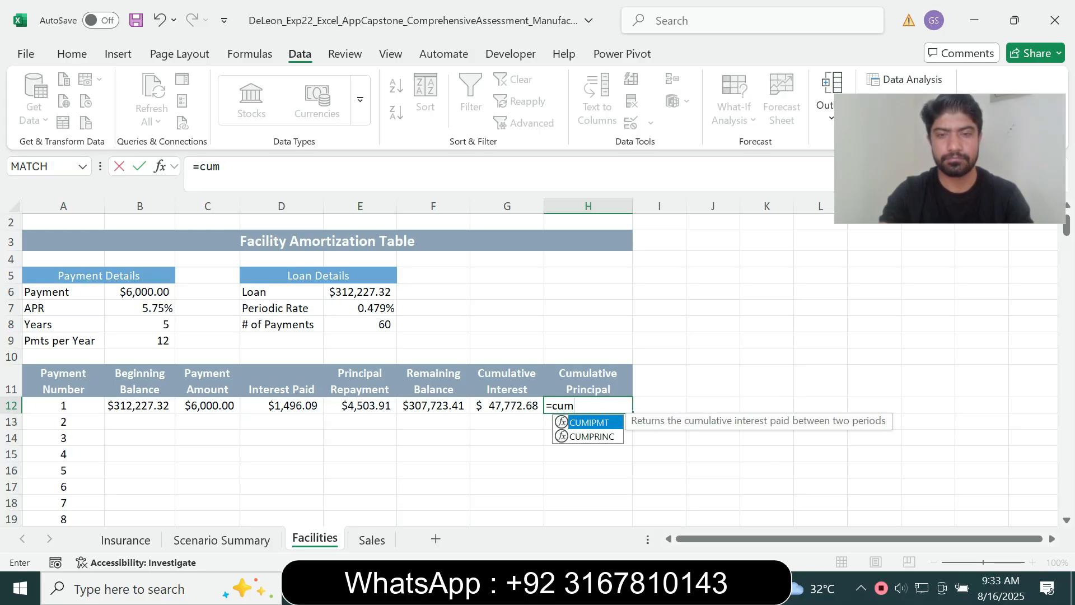
{"action": "key", "text": "Down"}
{"action": "key", "text": "Tab"}
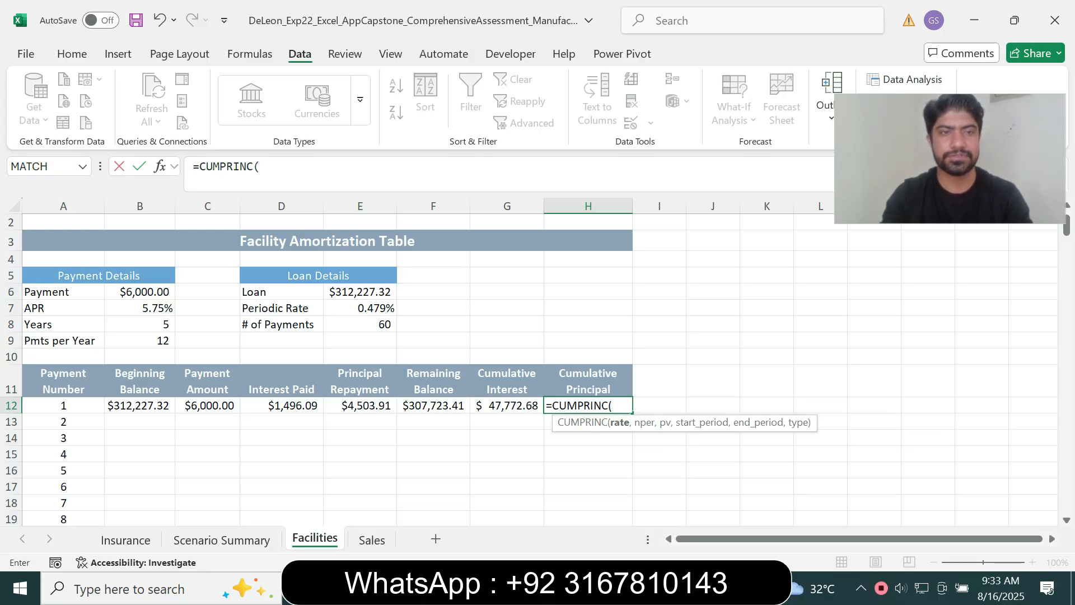
{"action": "left_click", "coordinate": [200, 167]}
{"action": "type", "text": "-"}
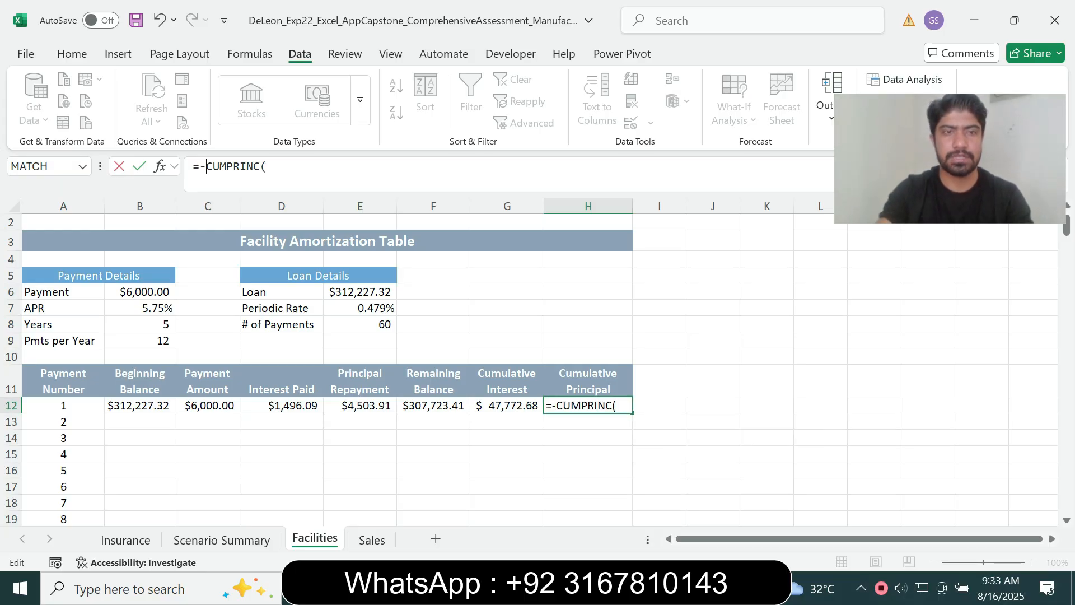
{"action": "left_click", "coordinate": [268, 167]}
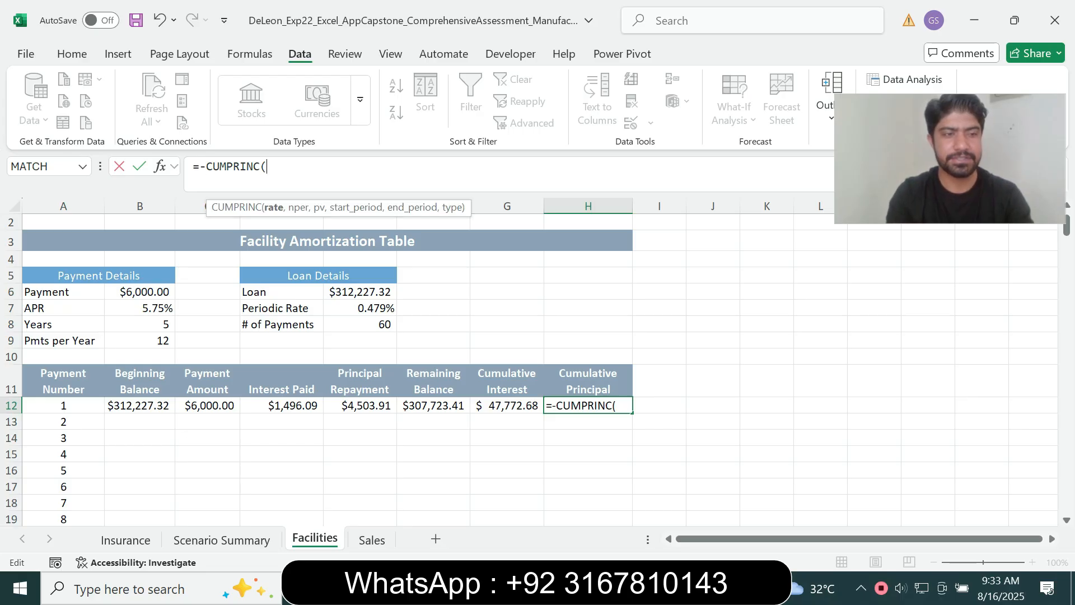
Enter E$7 as the rate and E$8 as the number of periods in the H12 CUMPRINC function.
{"action": "type", "text": "E7"}
{"action": "key", "text": "F4"}
{"action": "key", "text": "F4"}
{"action": "type", "text": ",E$8"}
{"action": "key", "text": "F4"}
{"action": "key", "text": "F4"}
{"action": "type", "text": ","}
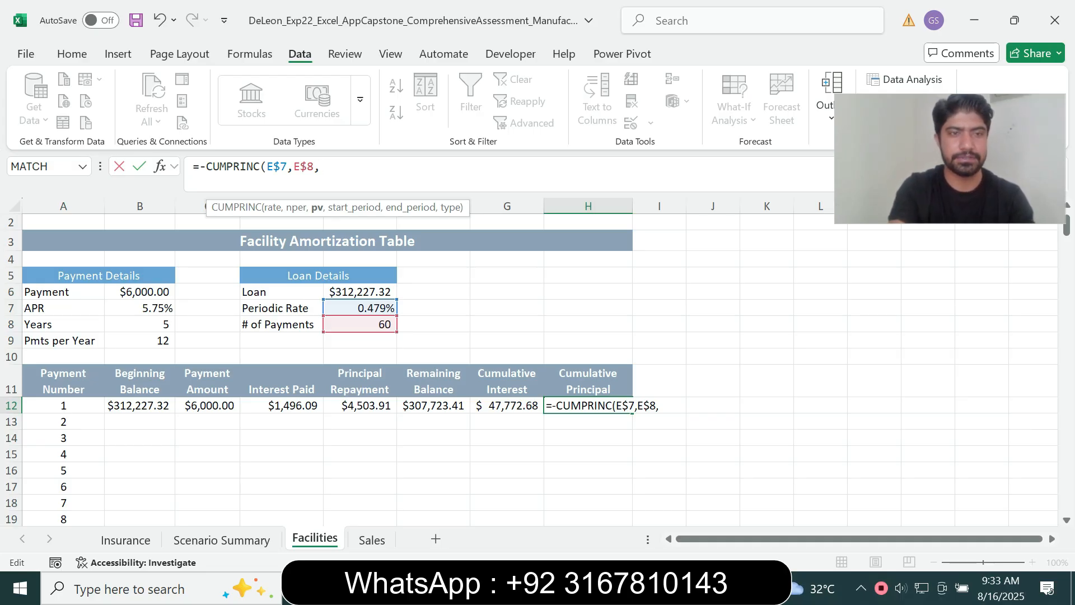
Finish the H12 formula as =-CUMPRINC(E$7,E$8,E$6,A12,$A$71,0), with the loan as present value and end-of-period payments.
{"action": "type", "text": "E"}
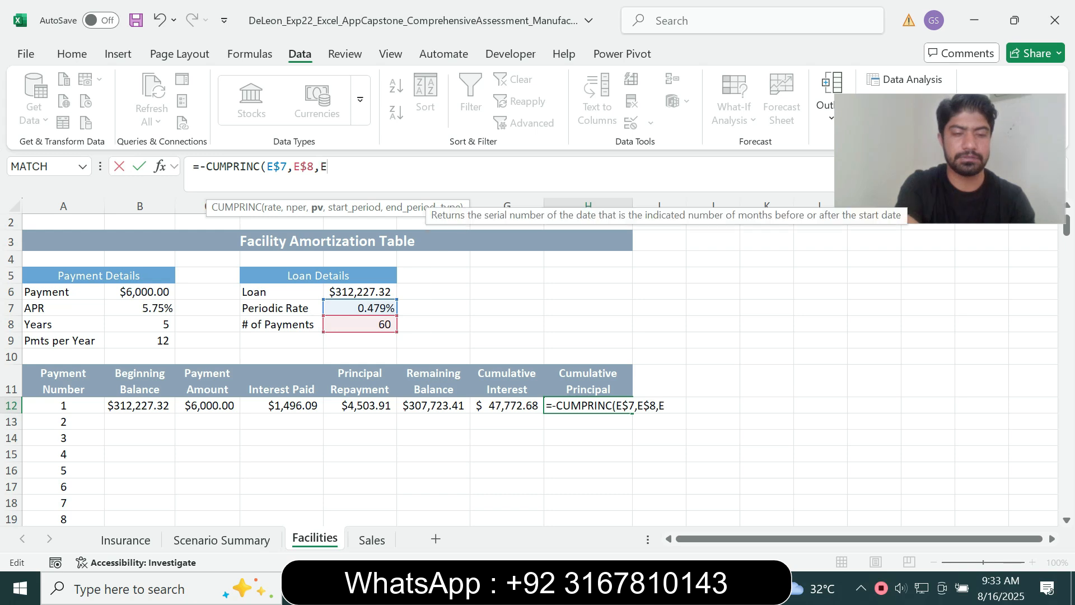
{"action": "key", "text": "BackSpace"}
{"action": "type", "text": "$E$6"}
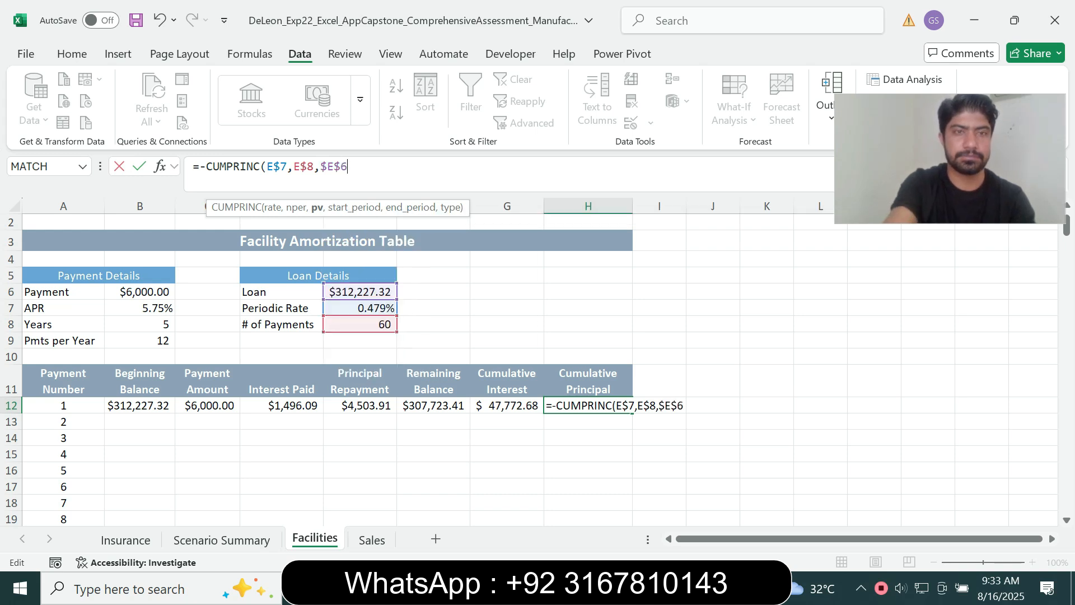
{"action": "type", "text": ",A12"}
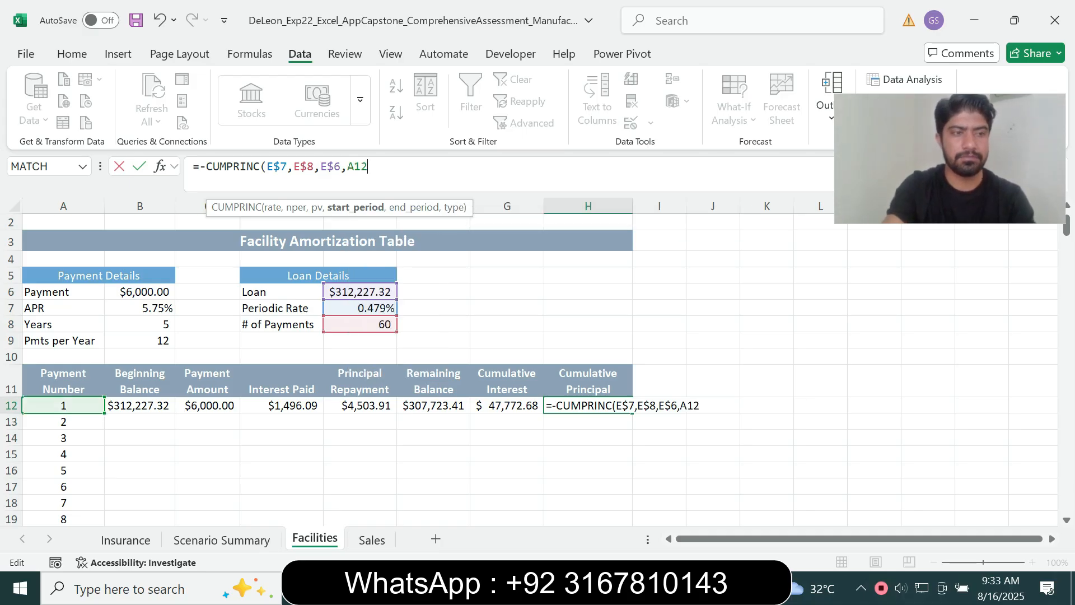
{"action": "type", "text": ","}
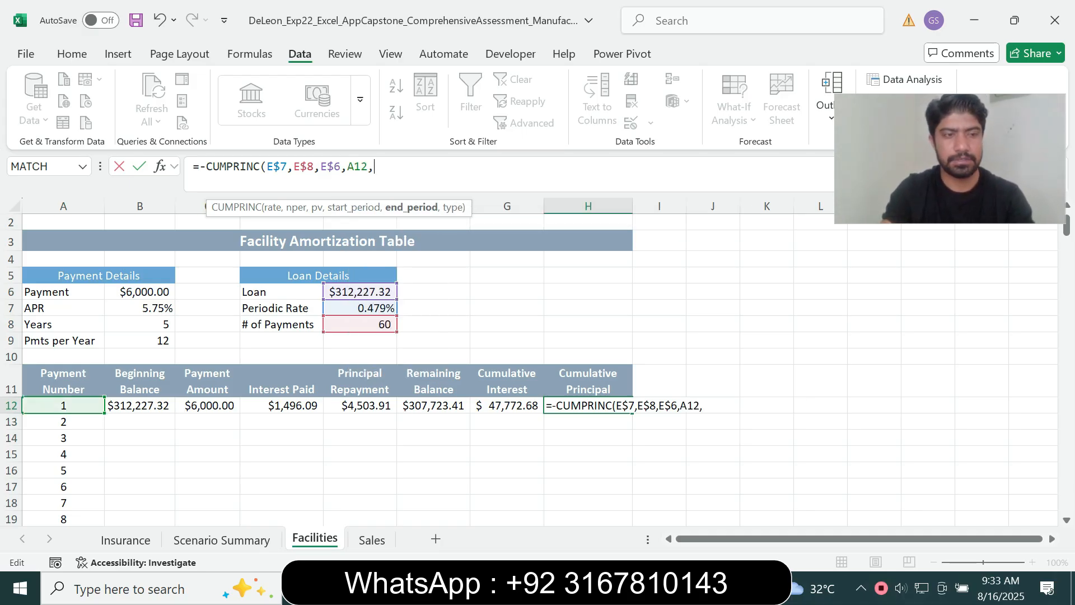
{"action": "type", "text": "A71"}
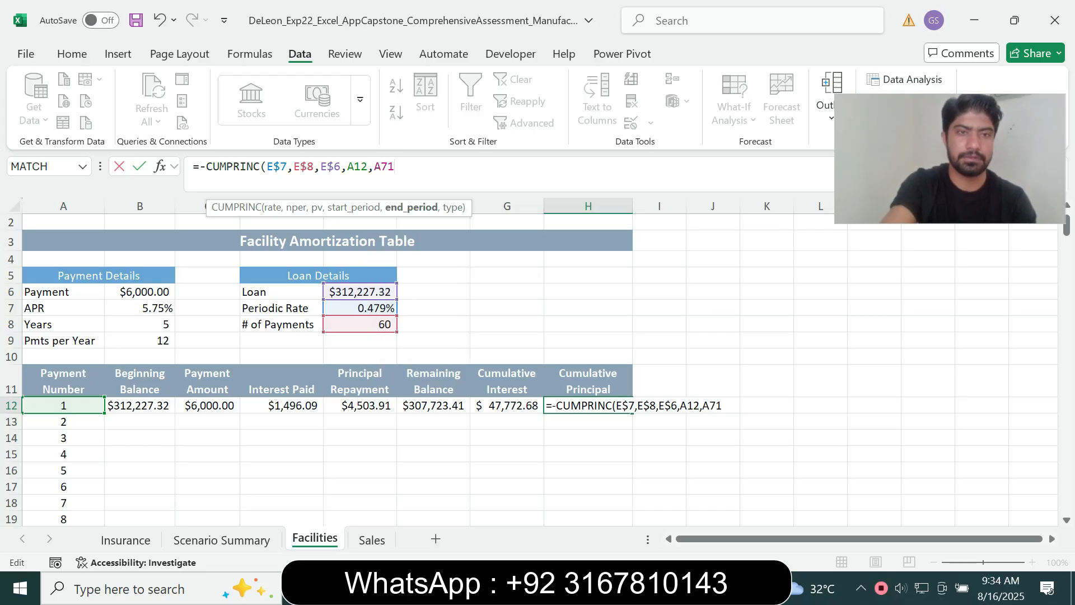
{"action": "key", "text": "F4"}
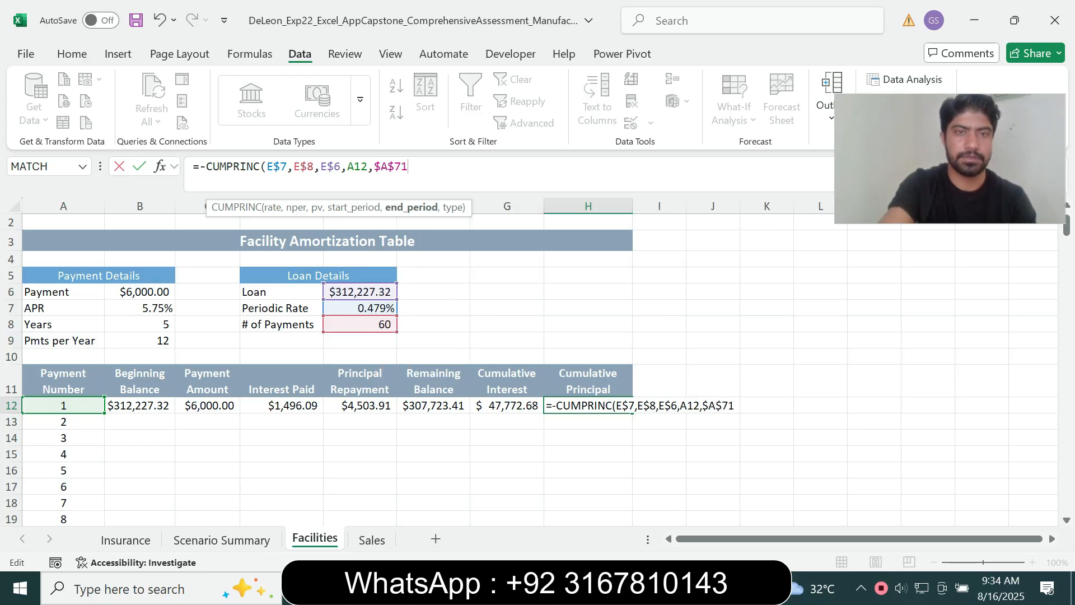
{"action": "type", "text": ",0)"}
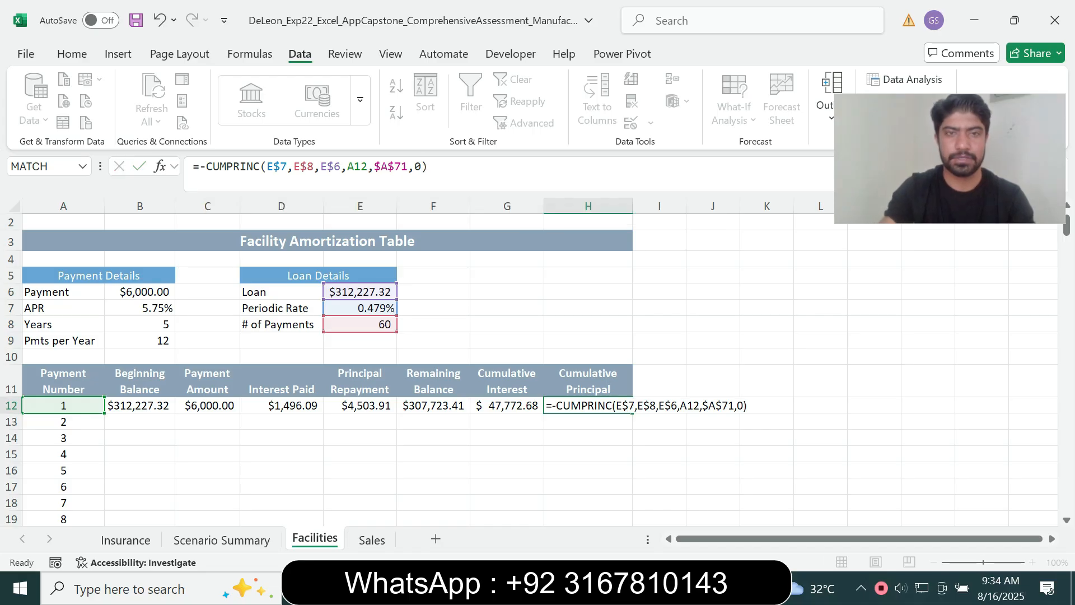
{"action": "key", "text": "Return"}
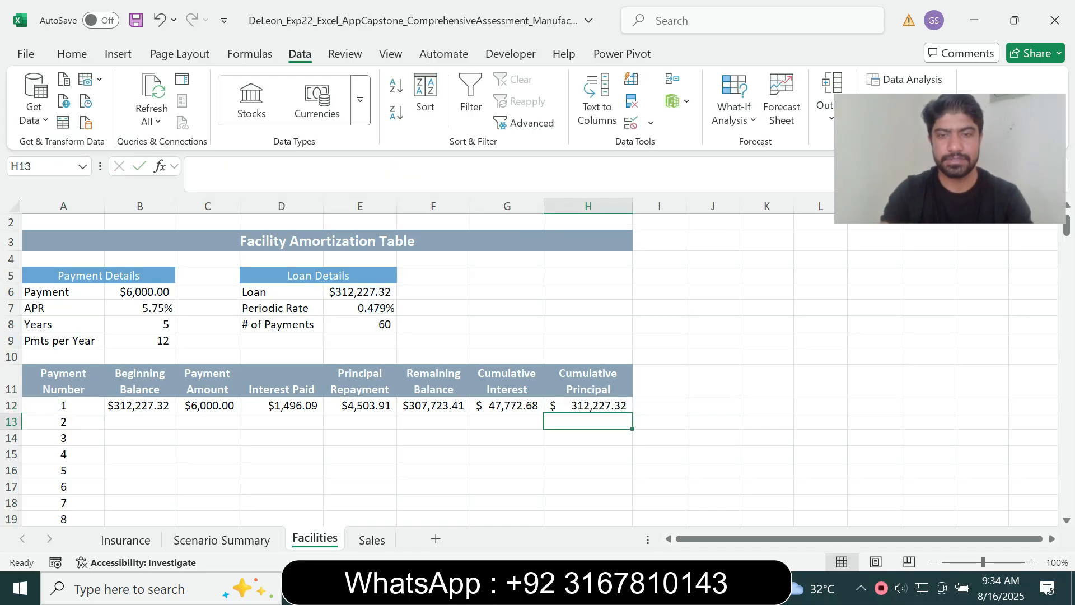
{"action": "left_click", "coordinate": [588, 406]}
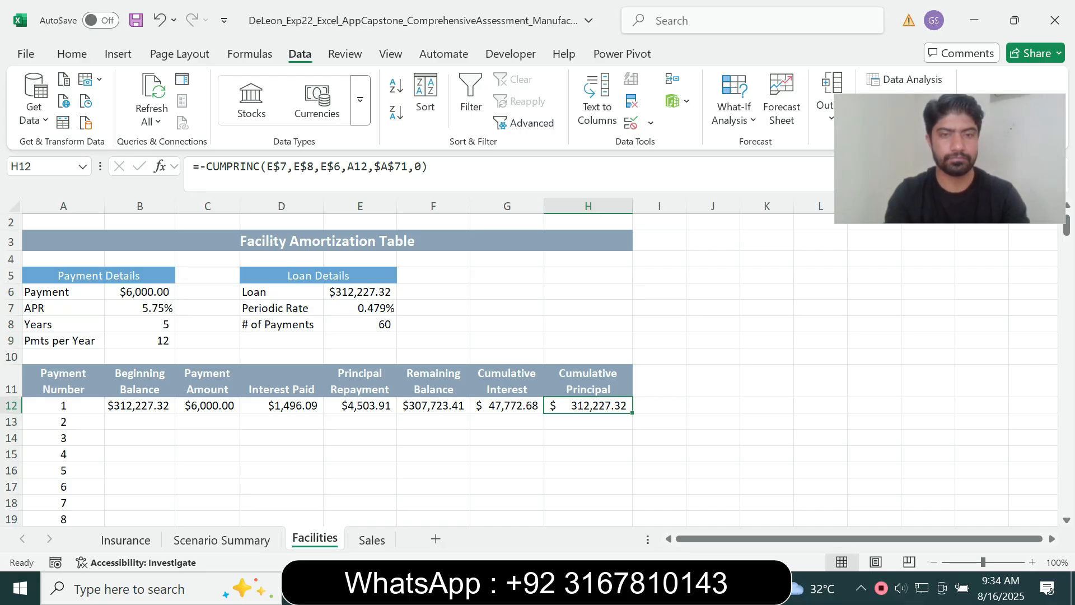
Return to the Word instructions, set the step 18 text back to 9 pt and remove its highlight.
{"action": "key", "text": "alt+Tab"}
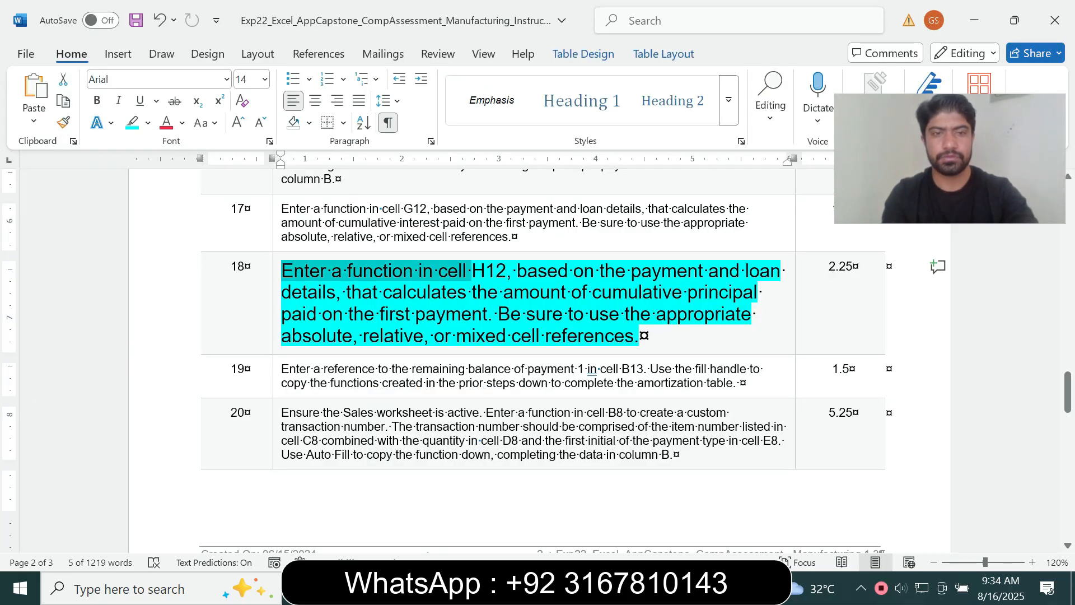
{"action": "left_click", "coordinate": [276, 329]}
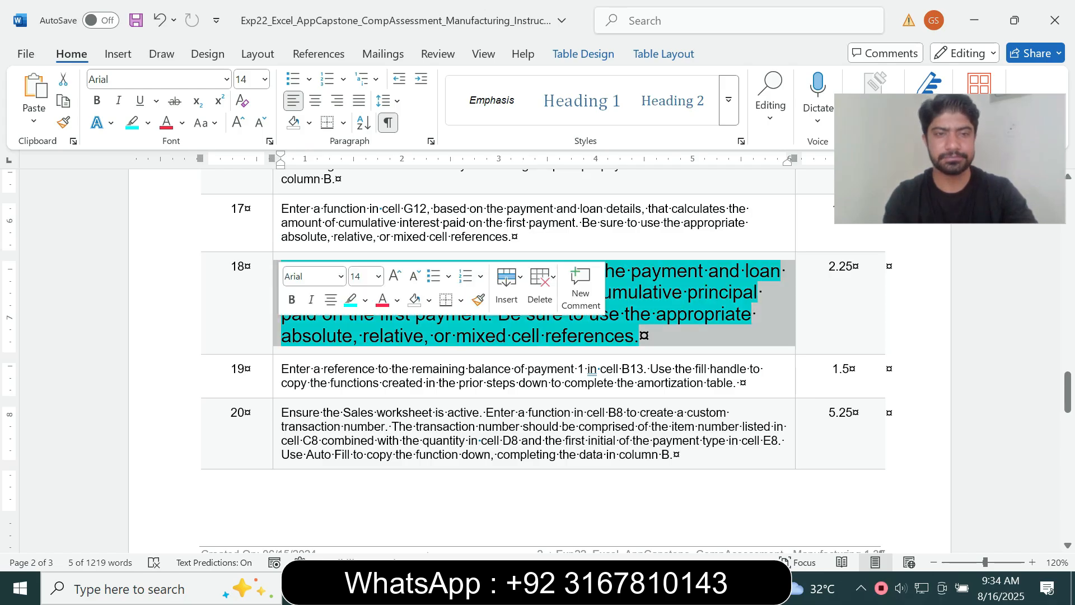
{"action": "left_click", "coordinate": [379, 276]}
{"action": "left_click", "coordinate": [361, 319]}
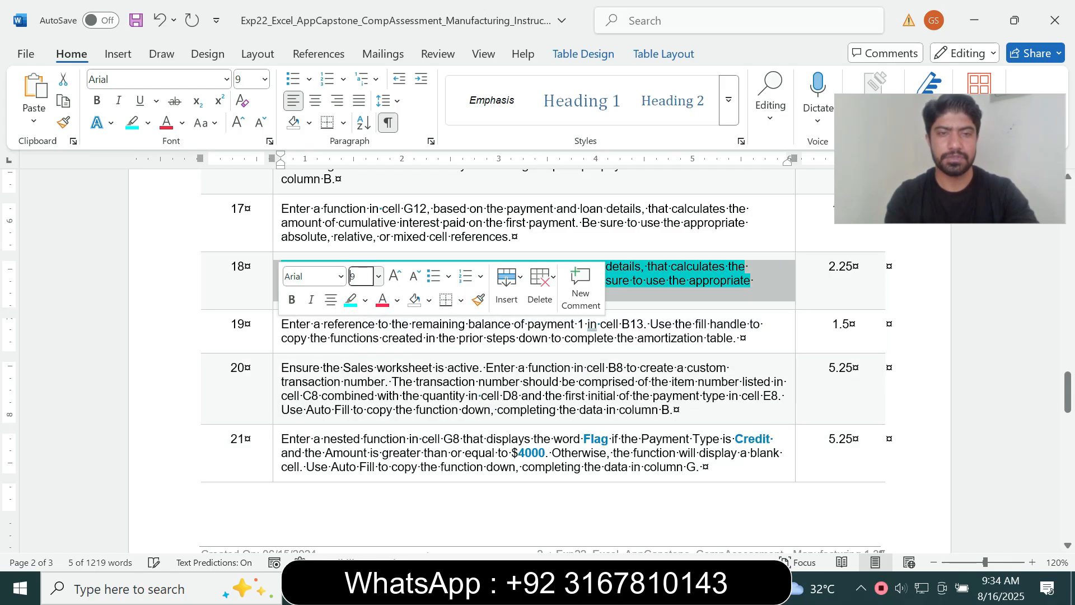
{"action": "left_click", "coordinate": [365, 300]}
{"action": "left_click", "coordinate": [393, 436]}
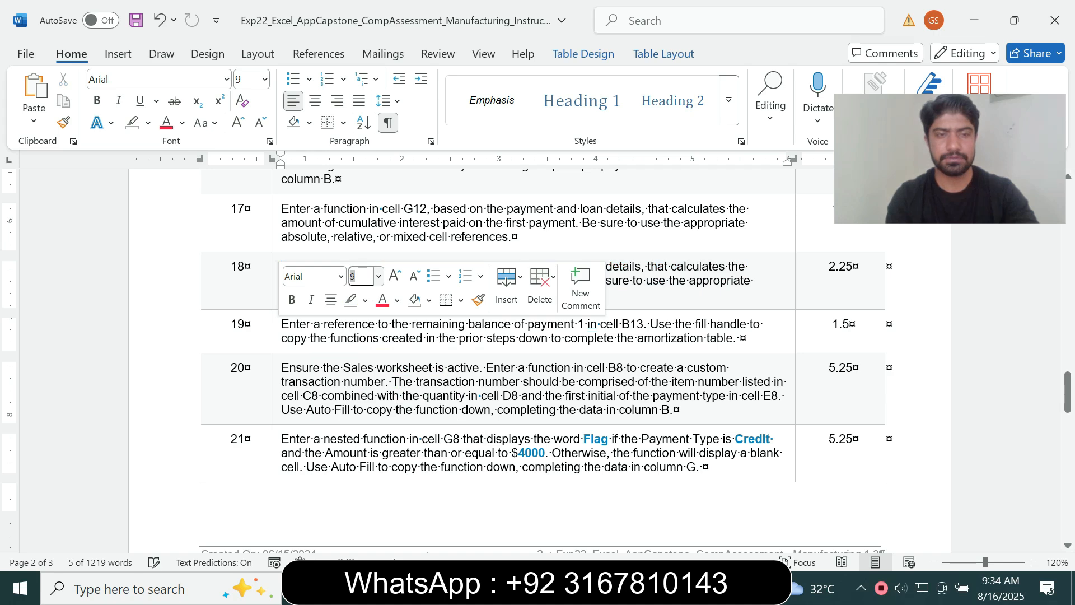
Enlarge the step 19 text about the B13 reference to 14 pt and highlight it in turquoise.
{"action": "left_click", "coordinate": [275, 339]}
{"action": "left_click", "coordinate": [376, 286]}
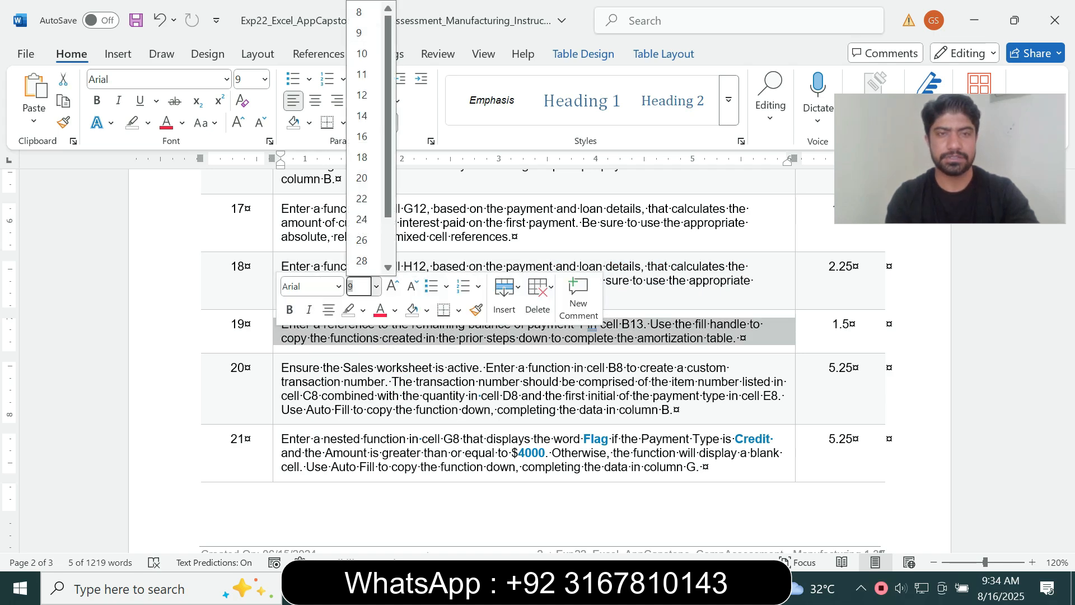
{"action": "left_click", "coordinate": [361, 74]}
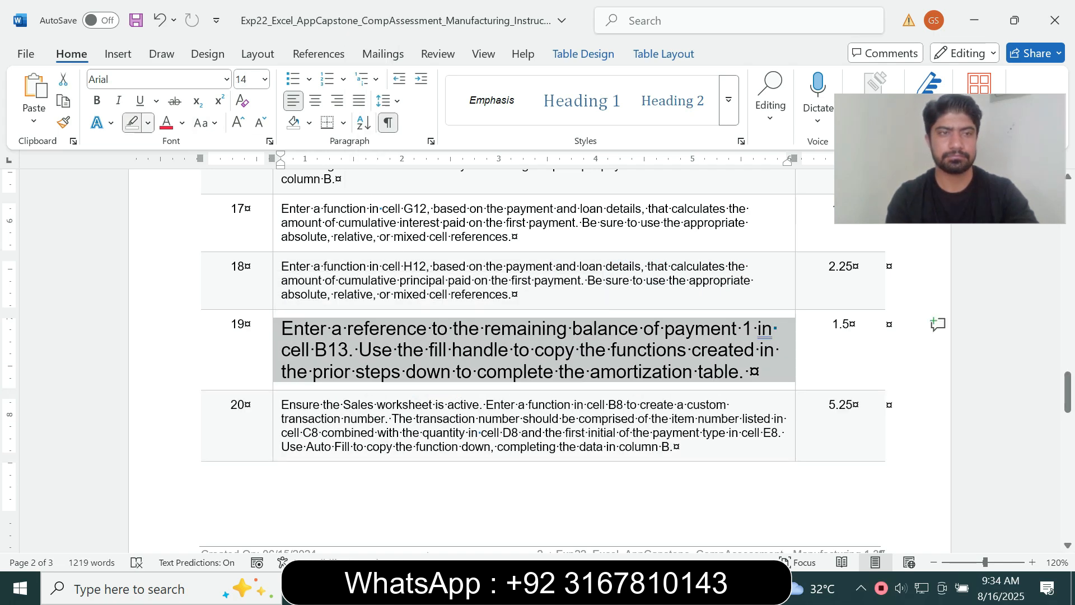
{"action": "left_click", "coordinate": [148, 123]}
{"action": "left_click", "coordinate": [186, 181]}
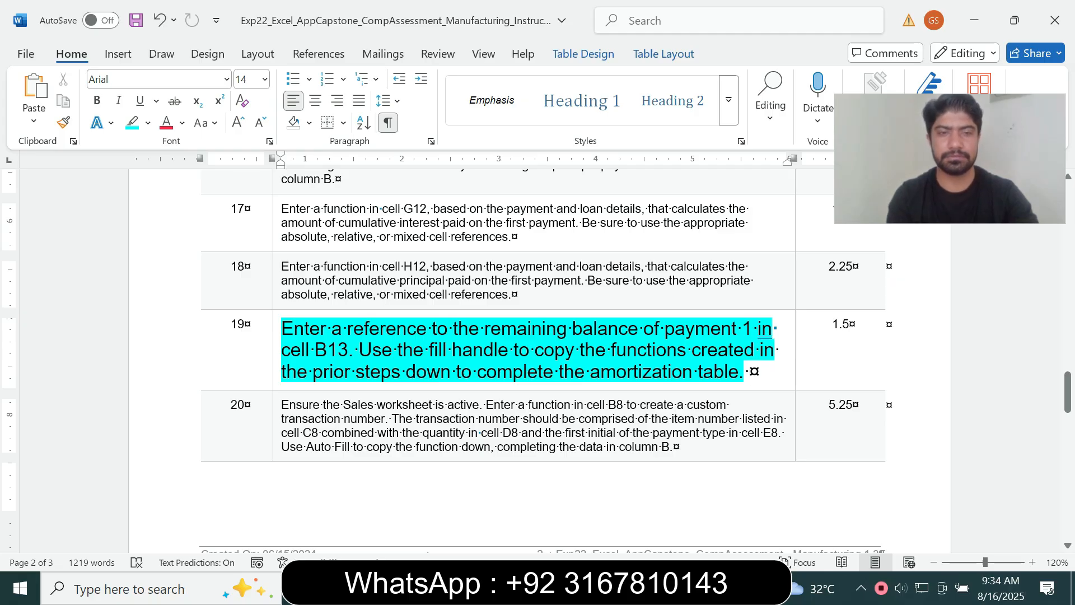
{"action": "left_click_drag", "start_coordinate": [281, 329], "coordinate": [431, 329]}
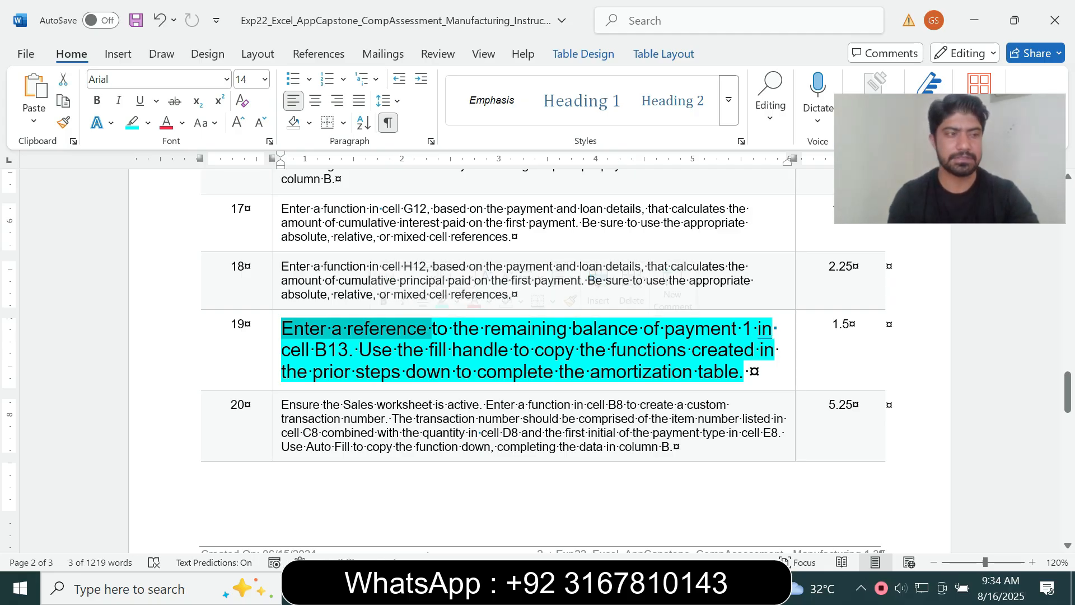
Switch to the Excel workbook and enter =F12 in B13 of the Facilities sheet to reference payment 1's remaining balance.
{"action": "key", "text": "alt+Tab"}
{"action": "left_click", "coordinate": [140, 421]}
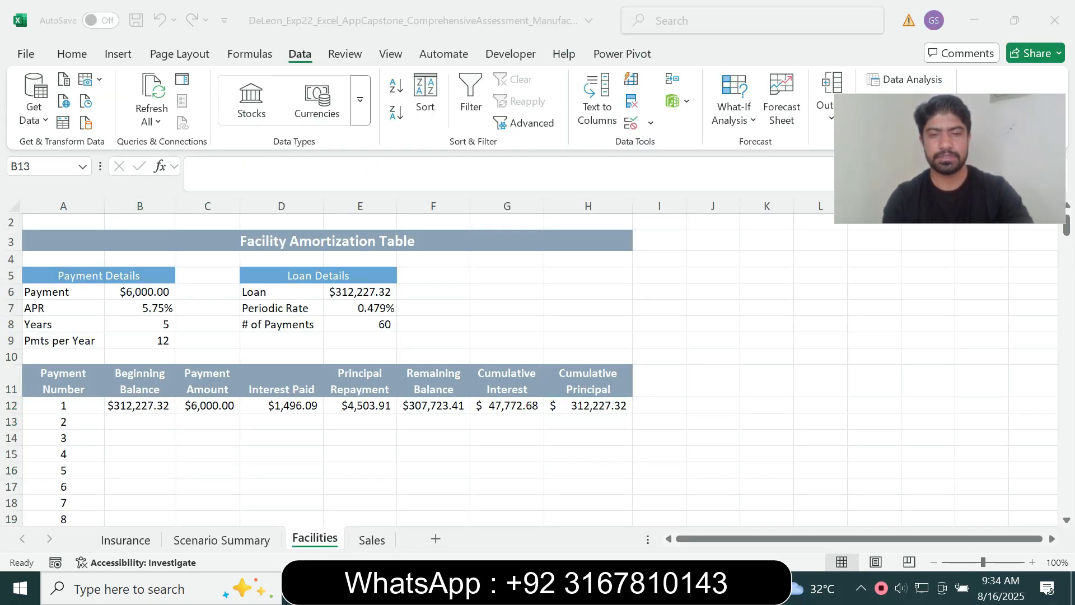
{"action": "key", "text": "alt+Tab"}
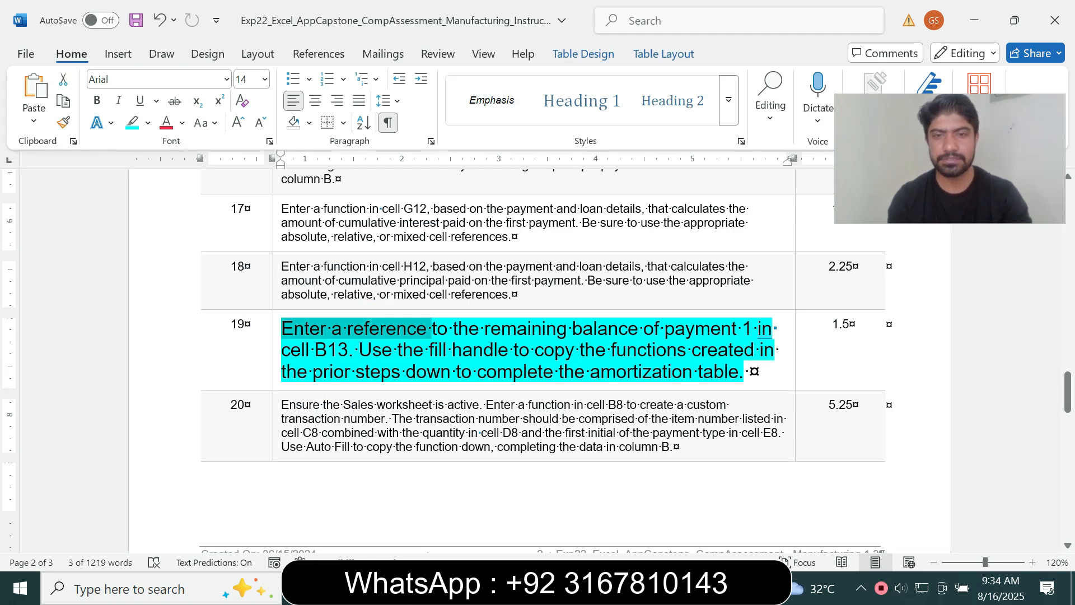
{"action": "key", "text": "alt+Tab"}
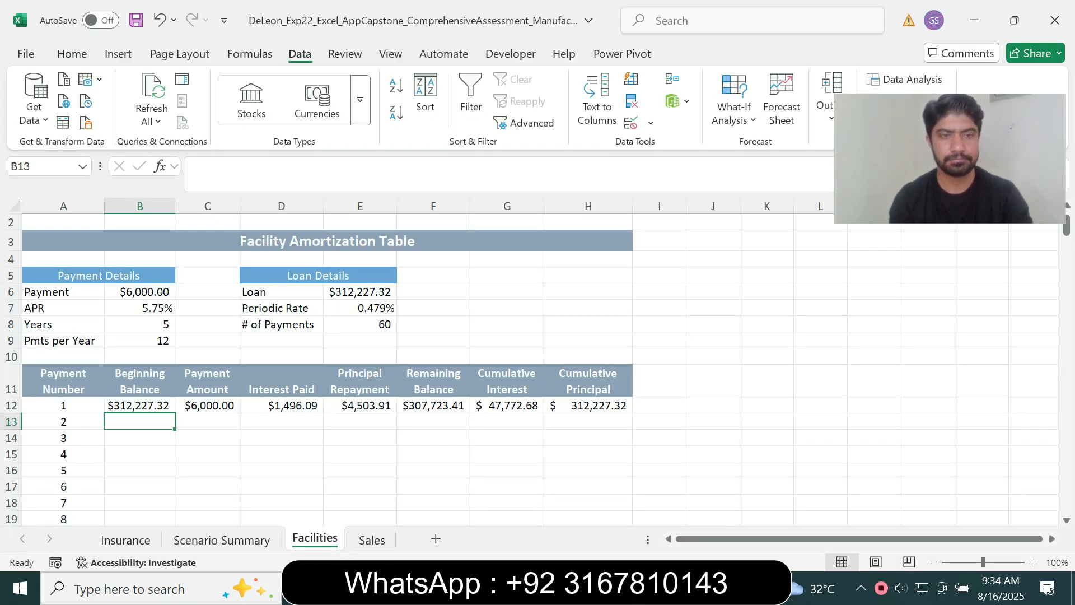
{"action": "key", "text": "alt"}
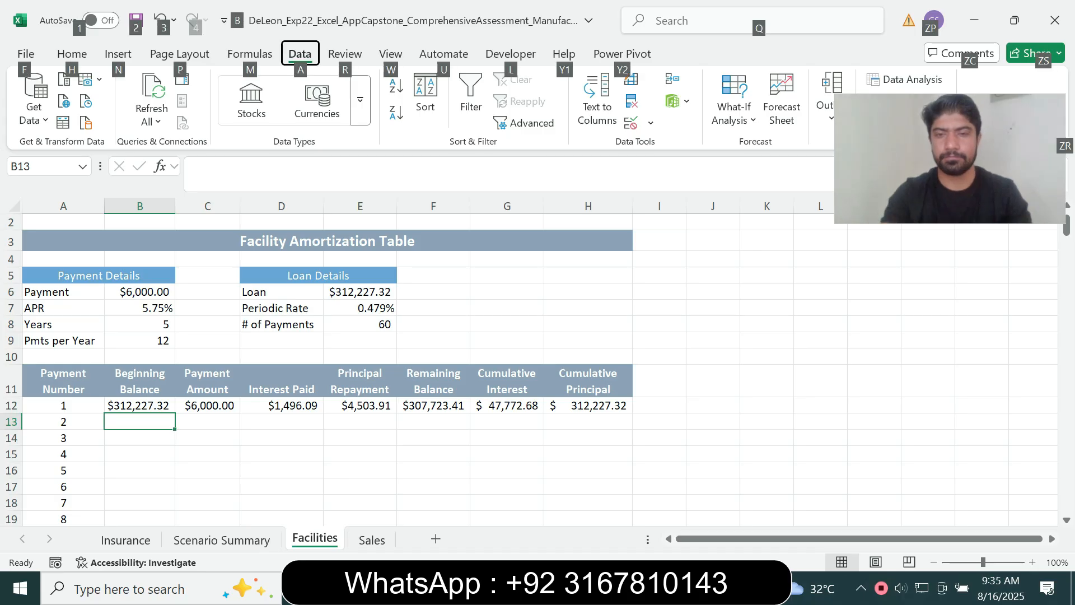
{"action": "left_click", "coordinate": [281, 454]}
{"action": "left_click", "coordinate": [139, 422]}
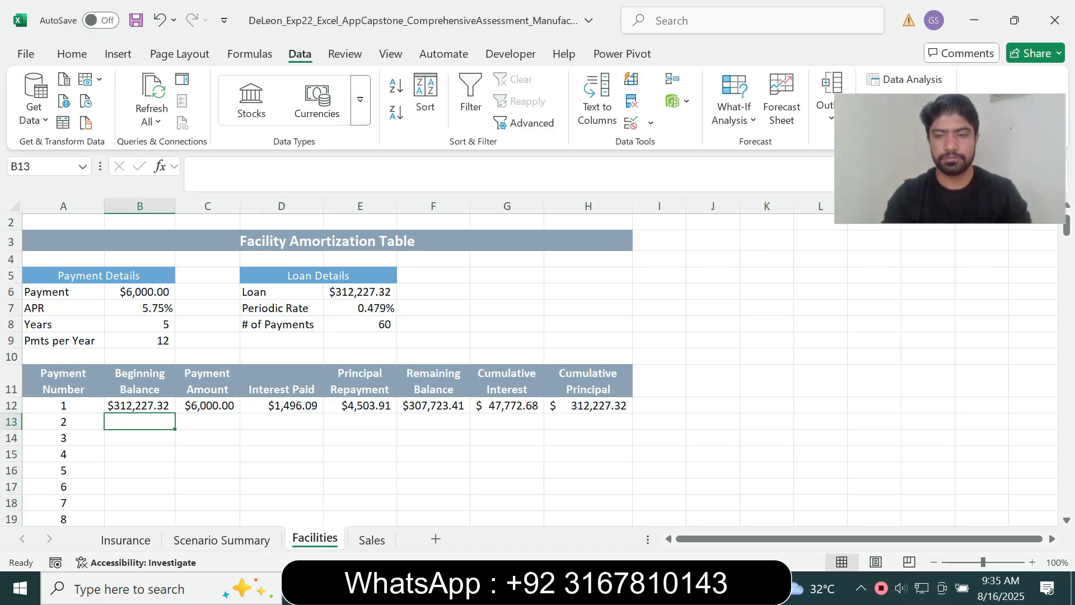
{"action": "type", "text": "="}
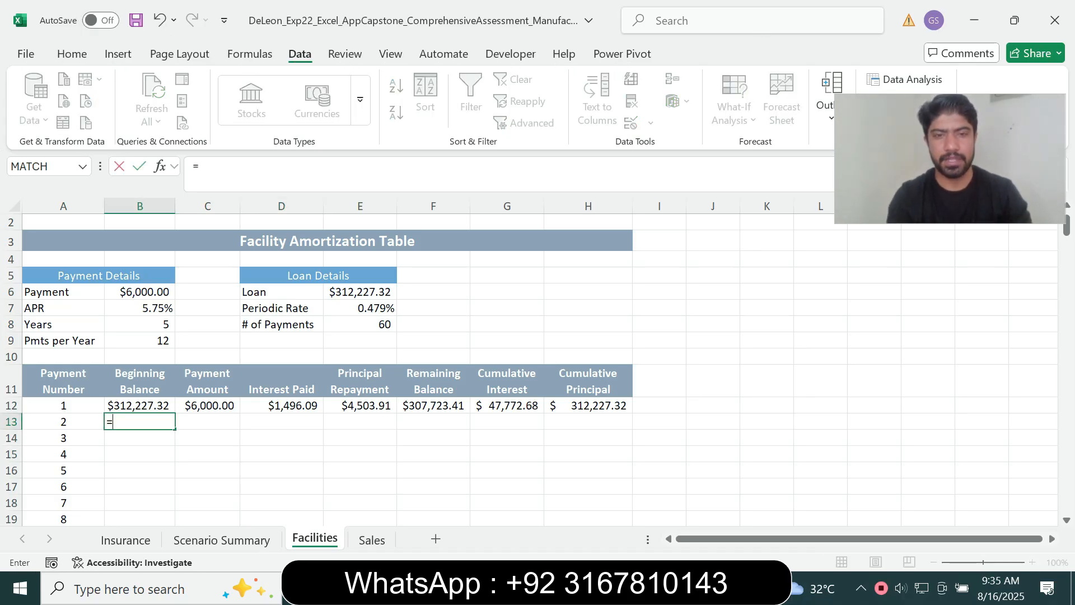
{"action": "left_click", "coordinate": [434, 405]}
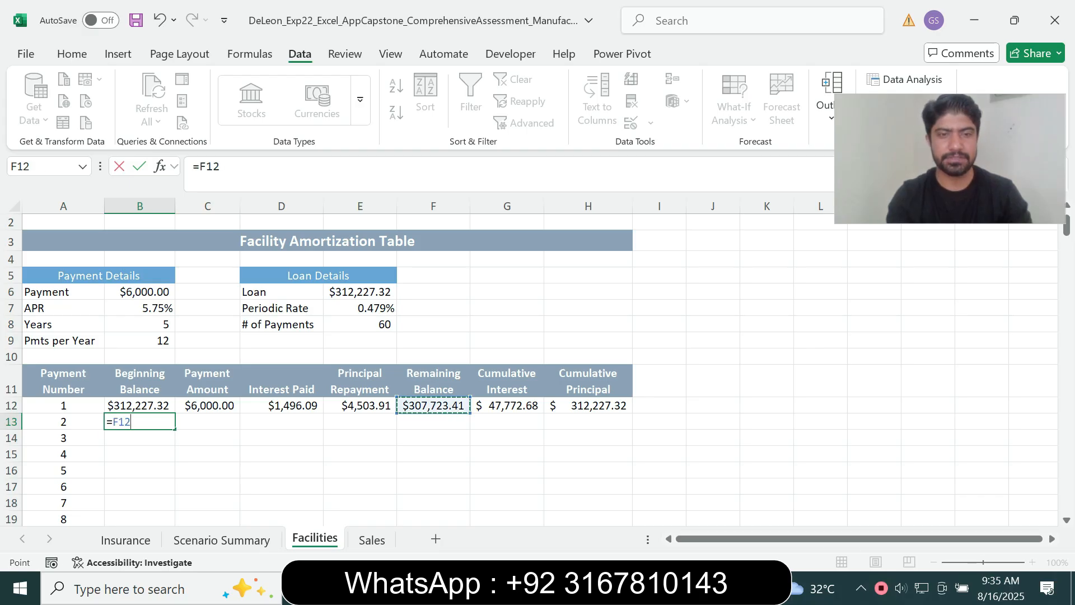
{"action": "key", "text": "Return"}
Consult the fill-handle sentence of step 19 in Word and copy the B13 formula down the Beginning Balance column in Excel.
{"action": "key", "text": "alt+Tab"}
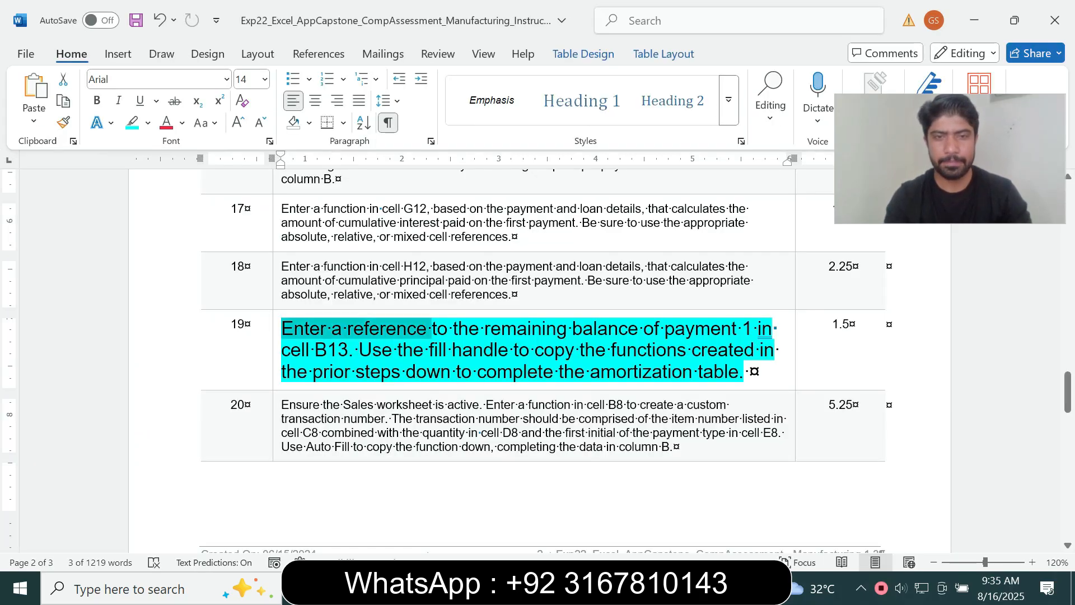
{"action": "left_click_drag", "start_coordinate": [359, 349], "coordinate": [690, 350]}
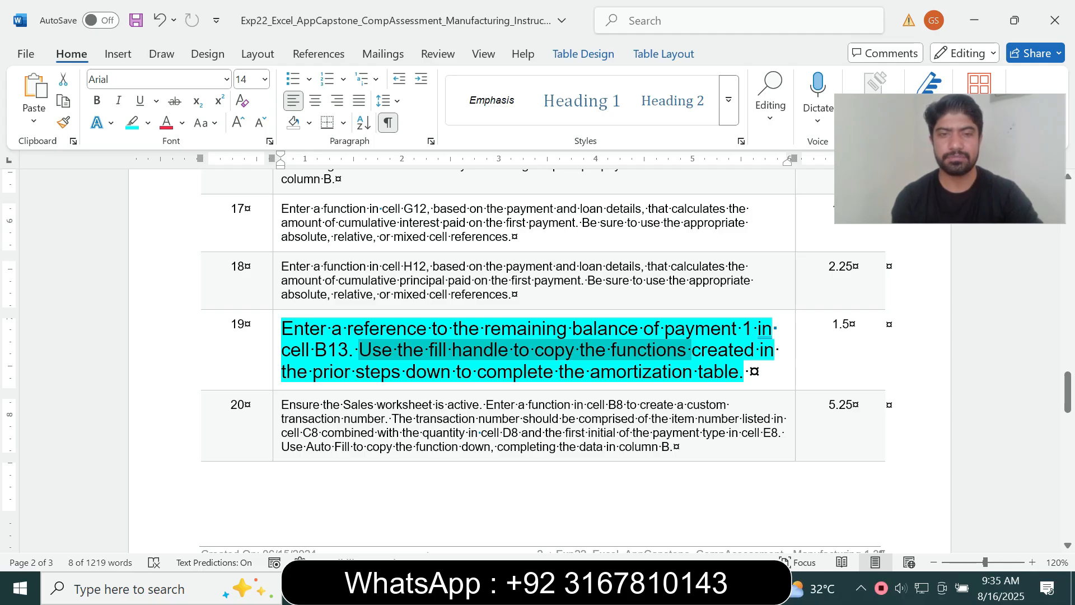
{"action": "key", "text": "alt+Tab"}
{"action": "left_click", "coordinate": [140, 421]}
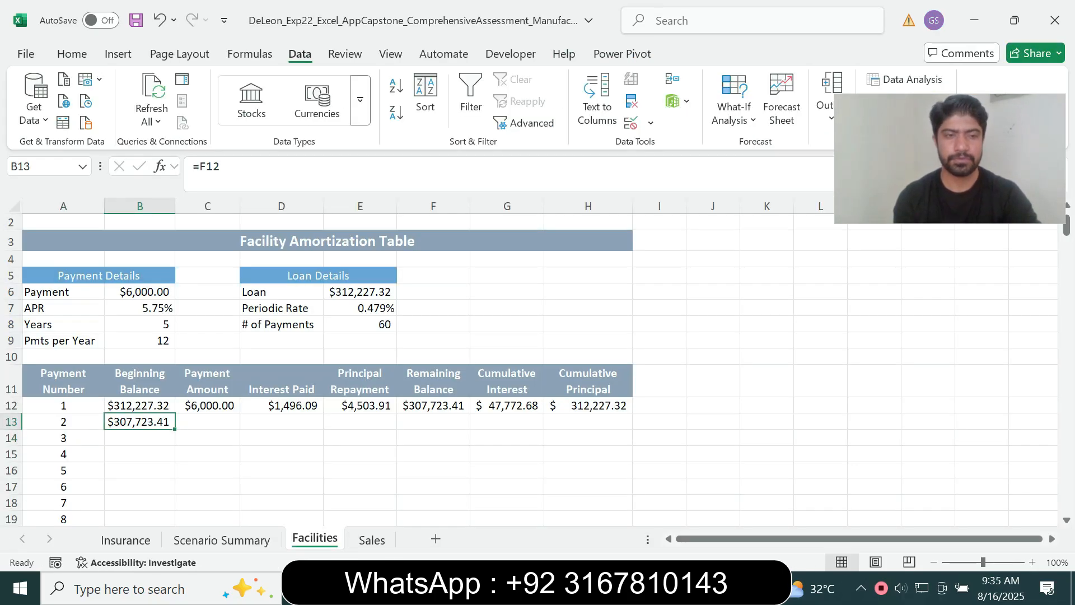
{"action": "double_click", "coordinate": [175, 429]}
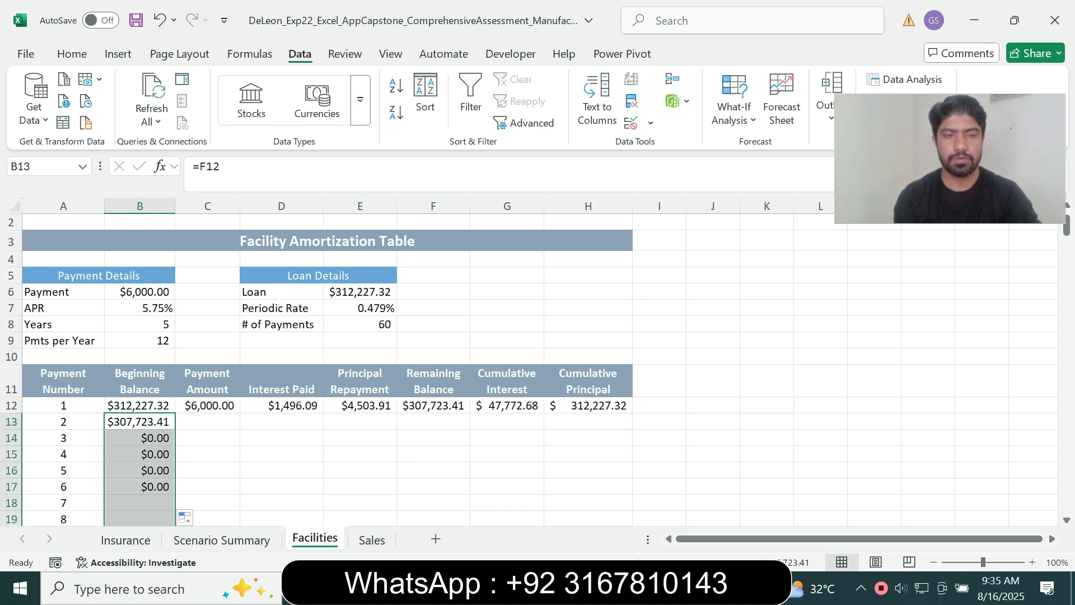
Copy the C12:H12 formulas down through the last payment row of the amortization table and recheck step 19 in Word.
{"action": "left_click", "coordinate": [207, 405]}
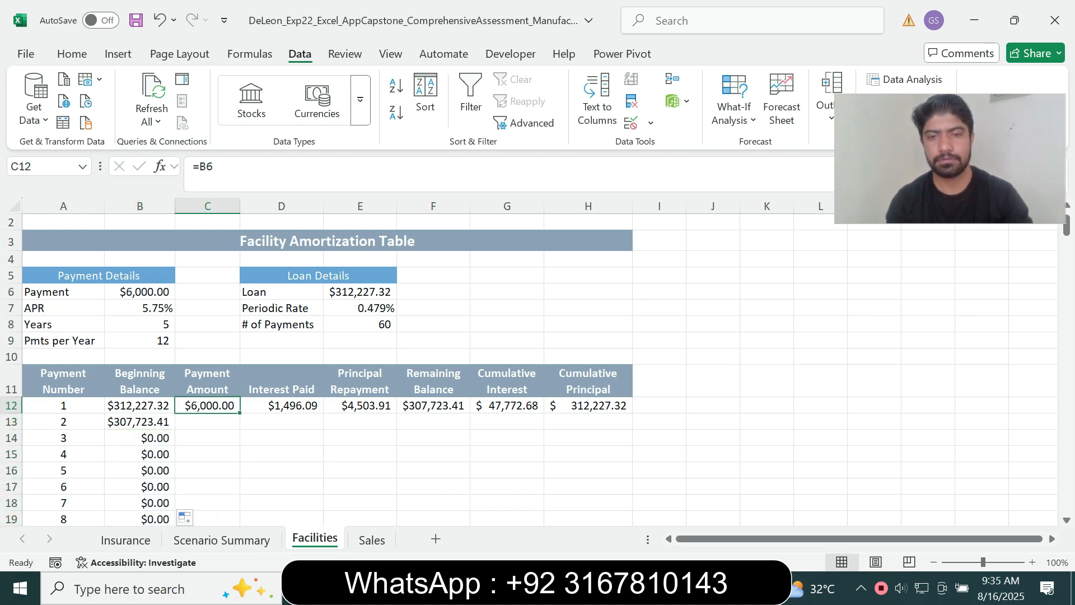
{"action": "key", "text": "ctrl+shift+Right"}
{"action": "double_click", "coordinate": [632, 413]}
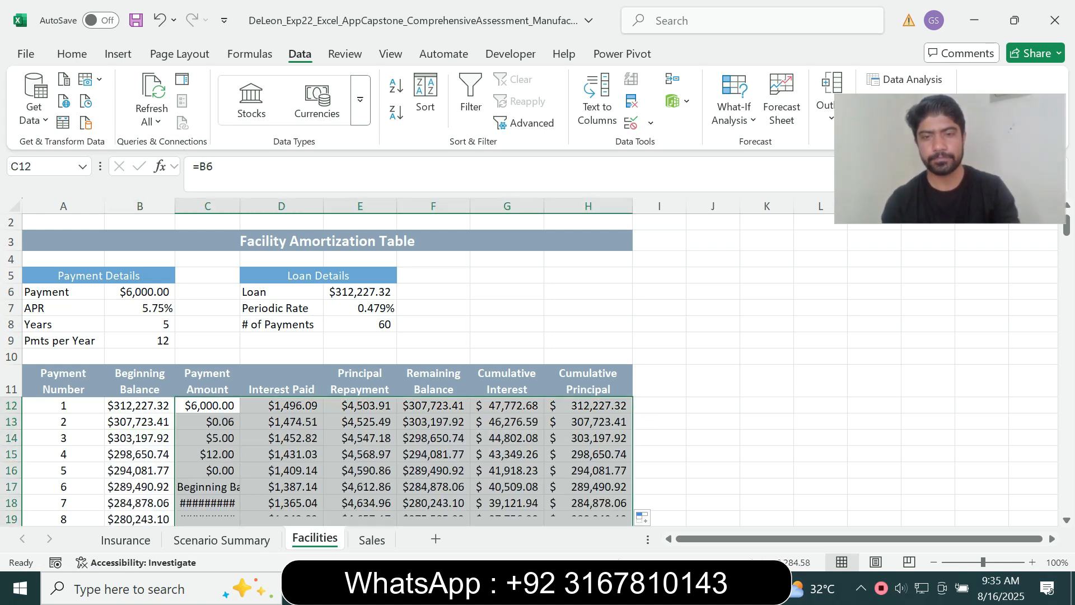
{"action": "key", "text": "alt+Tab"}
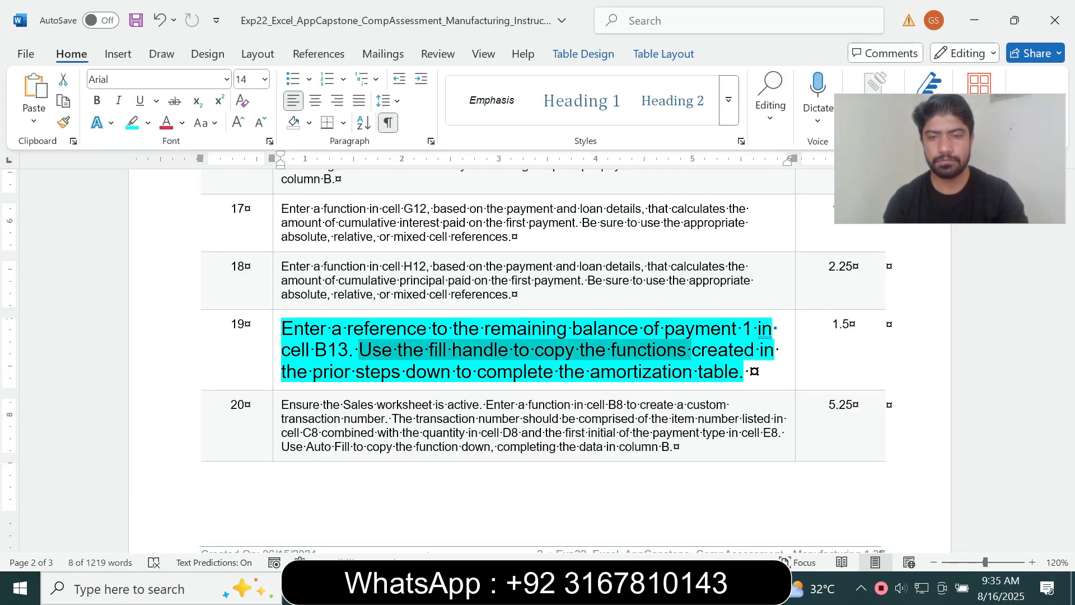
{"action": "key", "text": "alt+Tab"}
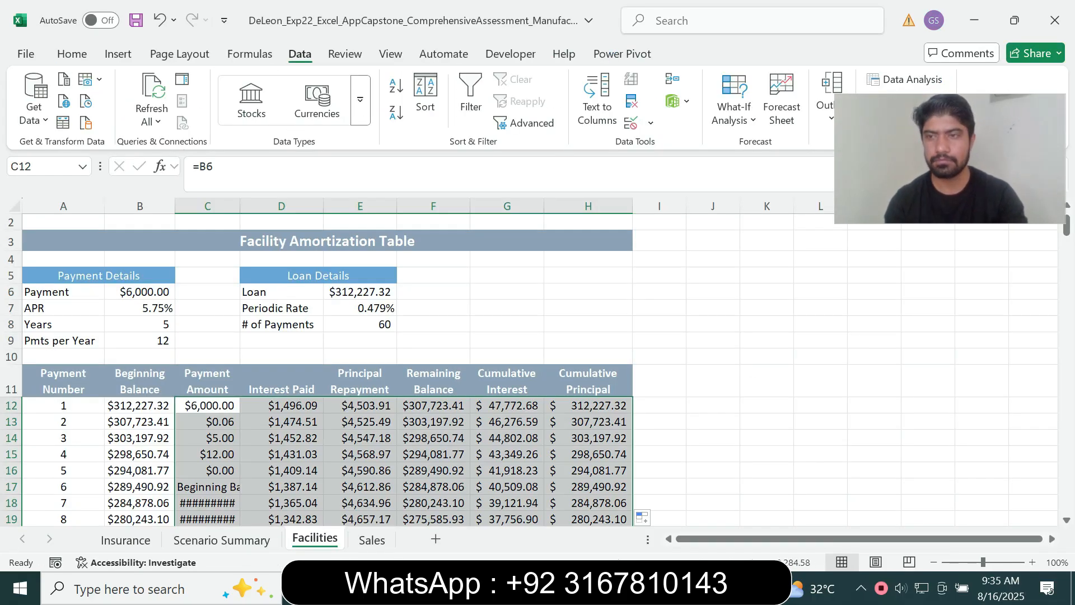
Fit the Payment Amount column's width to its contents and inspect the copied formula in C17.
{"action": "scroll", "coordinate": [327, 370], "scroll_direction": "down", "scroll_amount": 3}
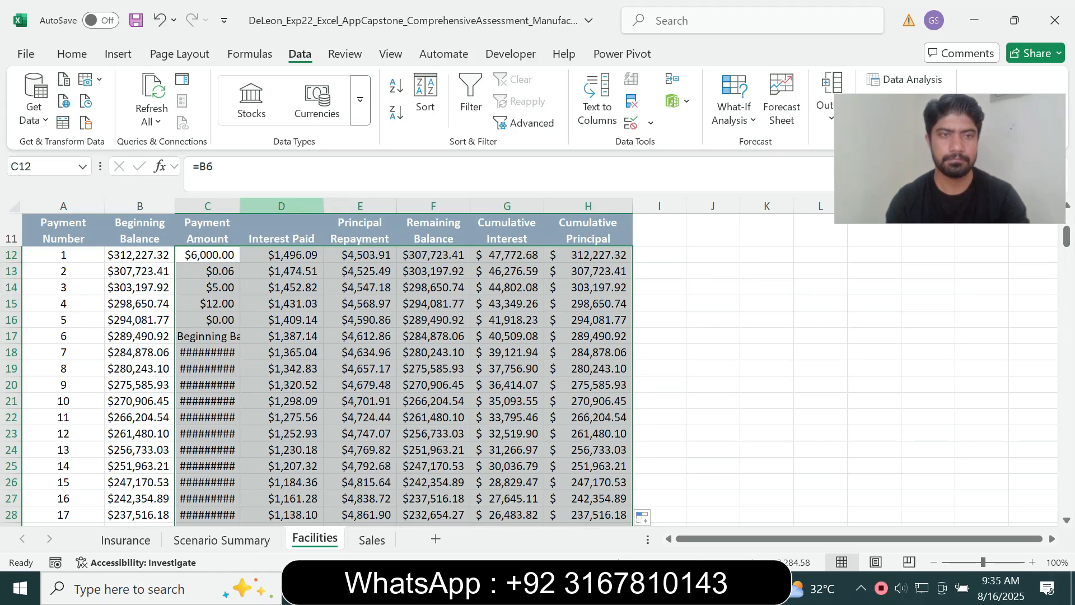
{"action": "double_click", "coordinate": [240, 206]}
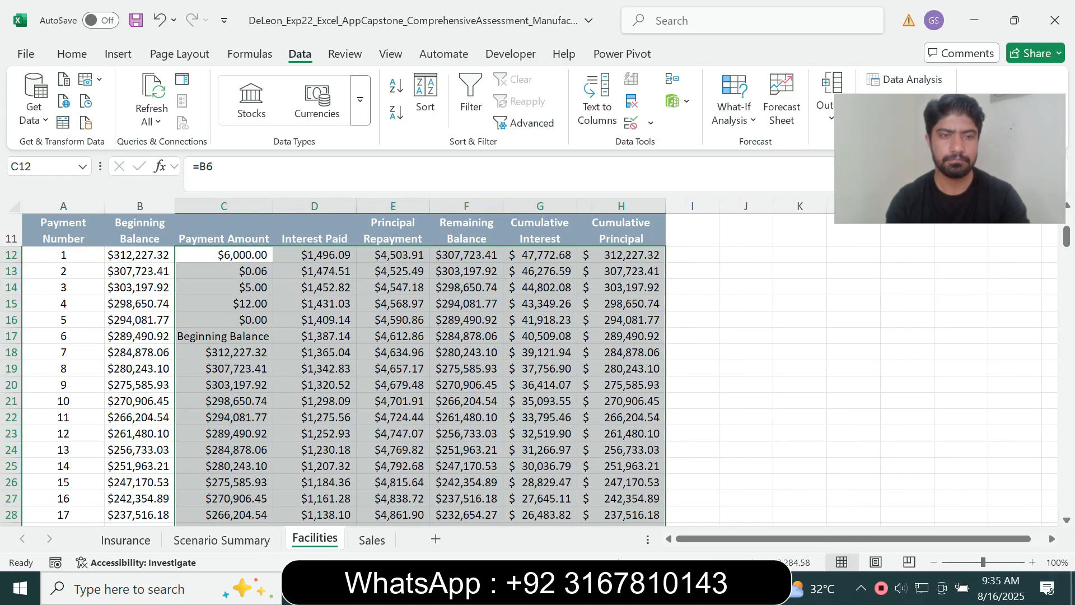
{"action": "left_click", "coordinate": [224, 335]}
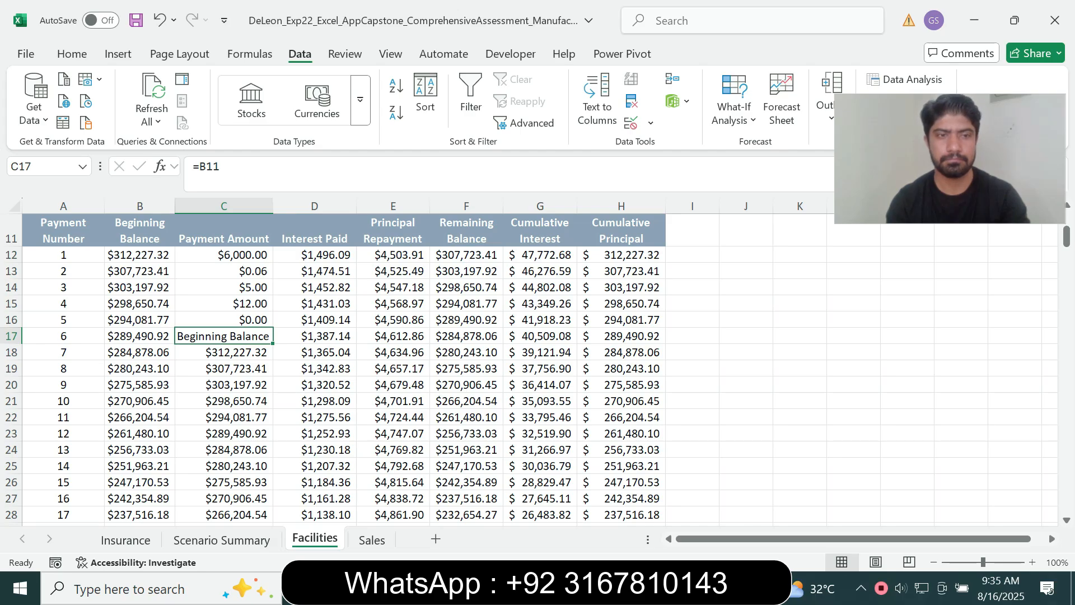
{"action": "left_click_drag", "start_coordinate": [1066, 236], "coordinate": [1066, 226]}
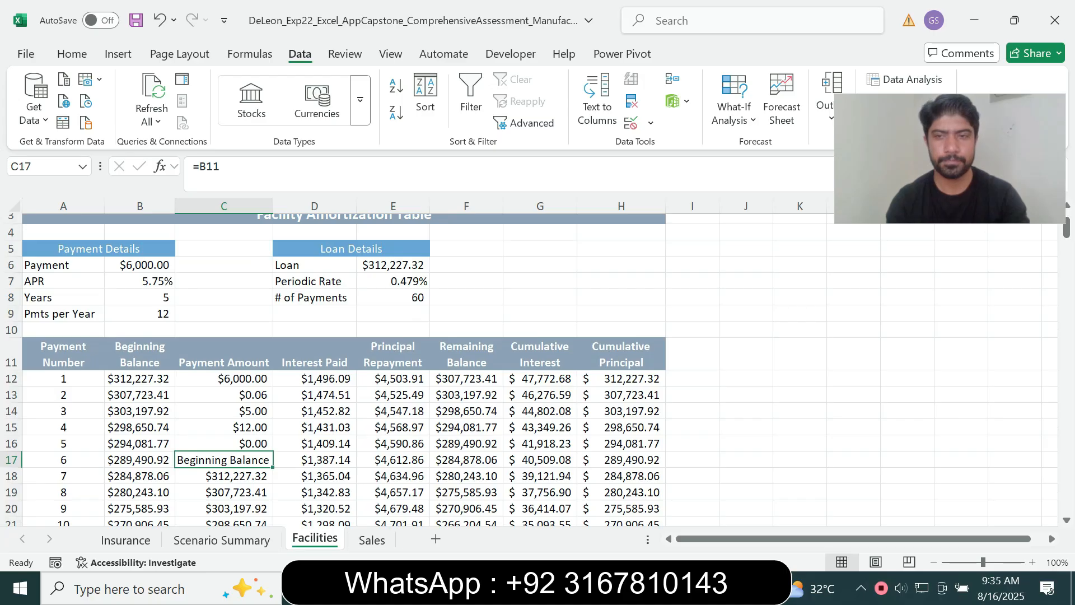
Switch to the Word instructions and set the step 19 text back to 9 pt.
{"action": "key", "text": "alt+Tab"}
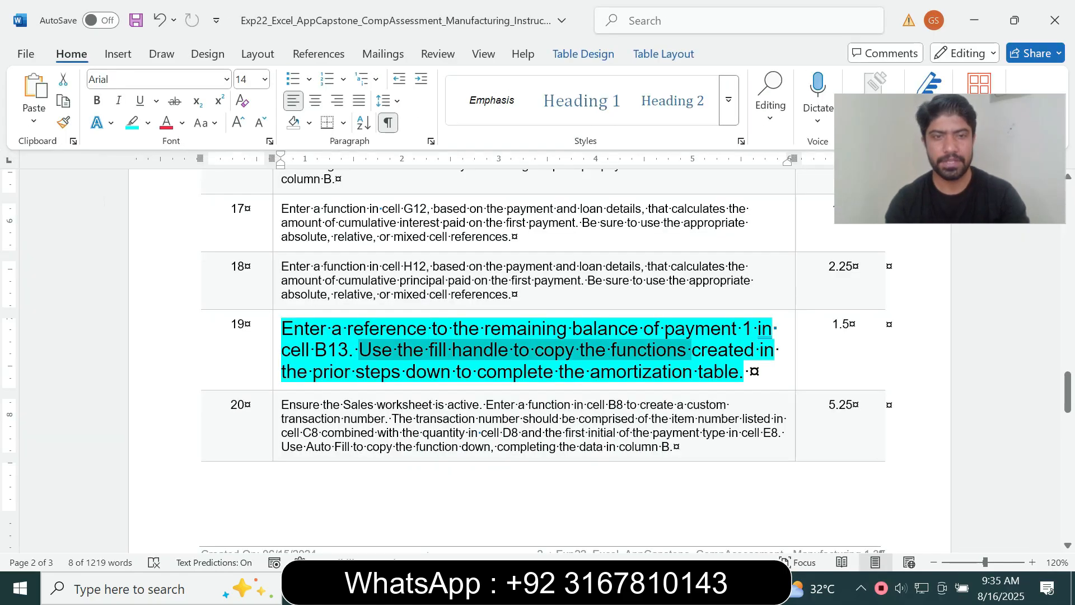
{"action": "left_click", "coordinate": [277, 360]}
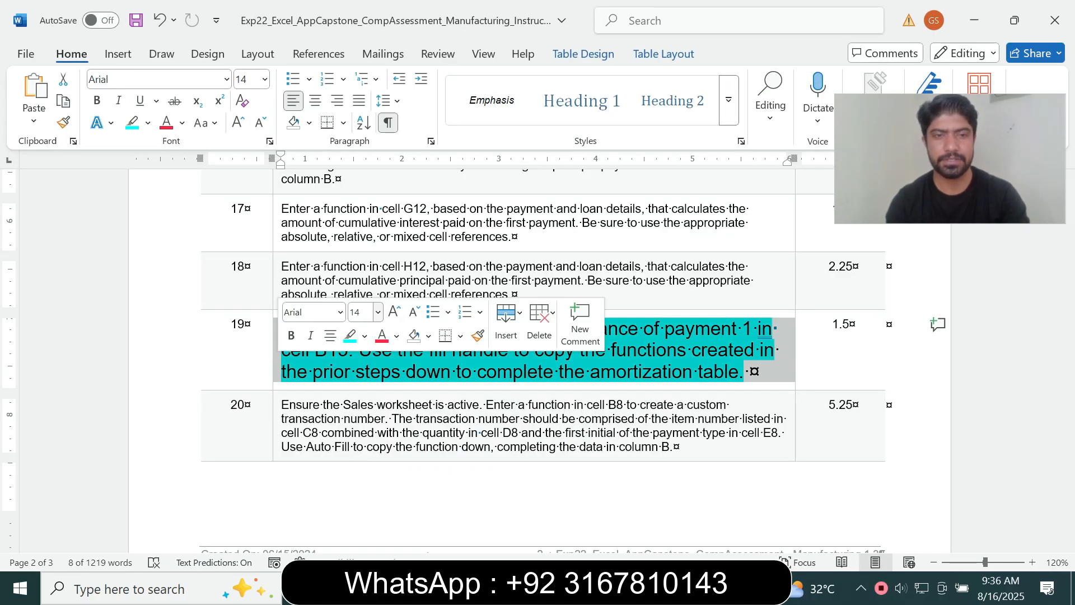
{"action": "left_click", "coordinate": [378, 312]}
{"action": "left_click", "coordinate": [363, 53]}
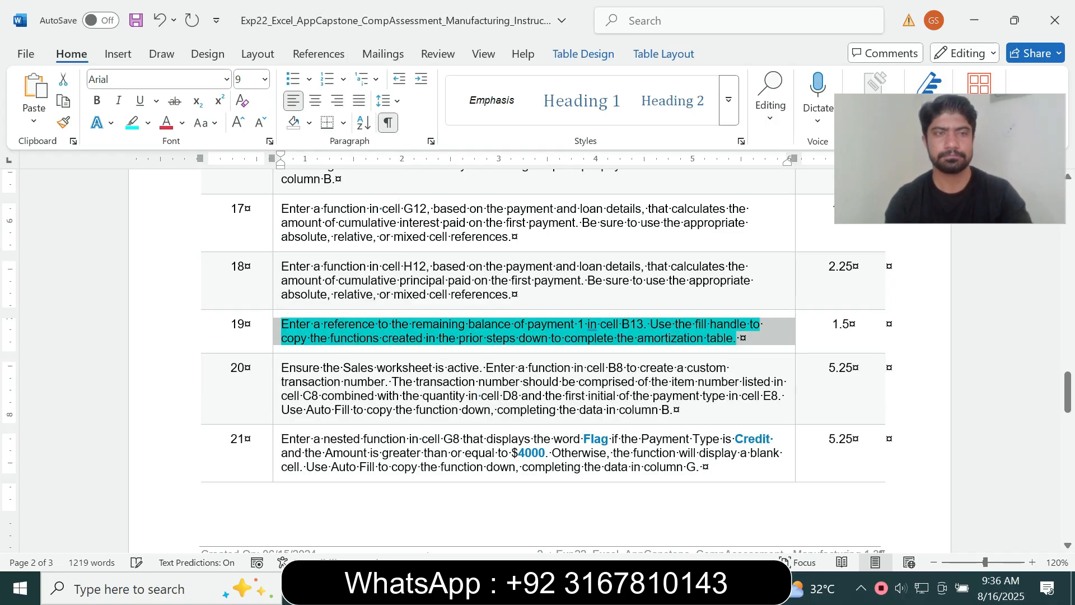